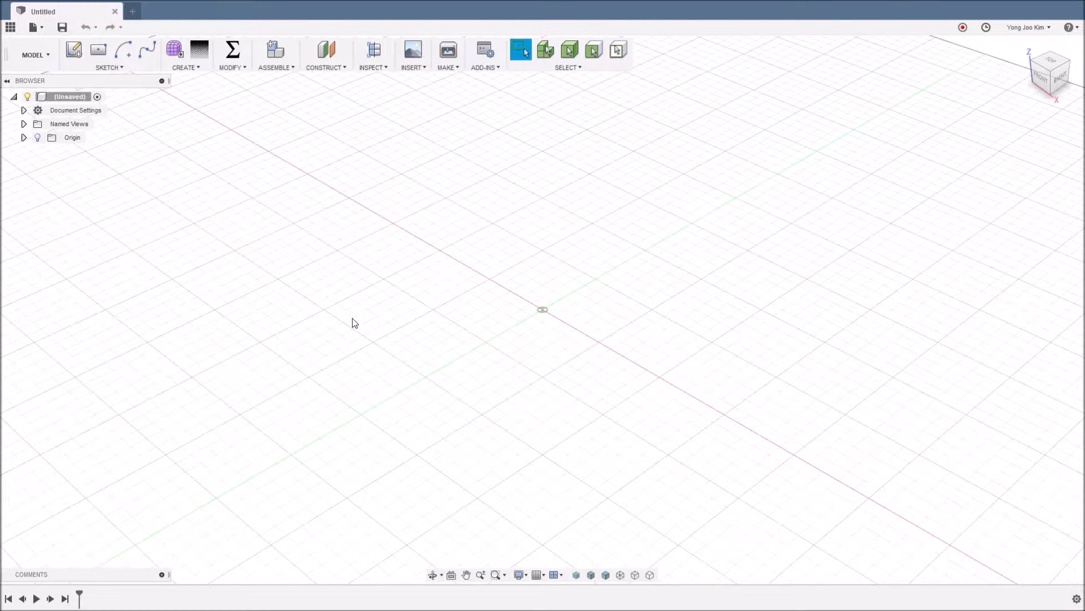
{"action": "left_click", "coordinate": [195, 70]}
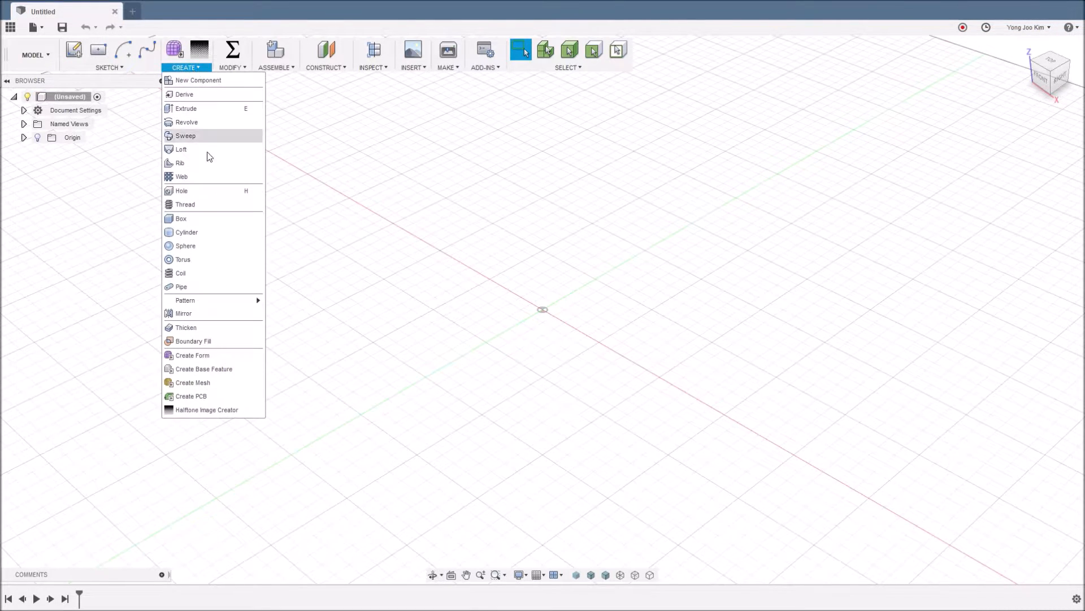
{"action": "mouse_move", "coordinate": [255, 304]}
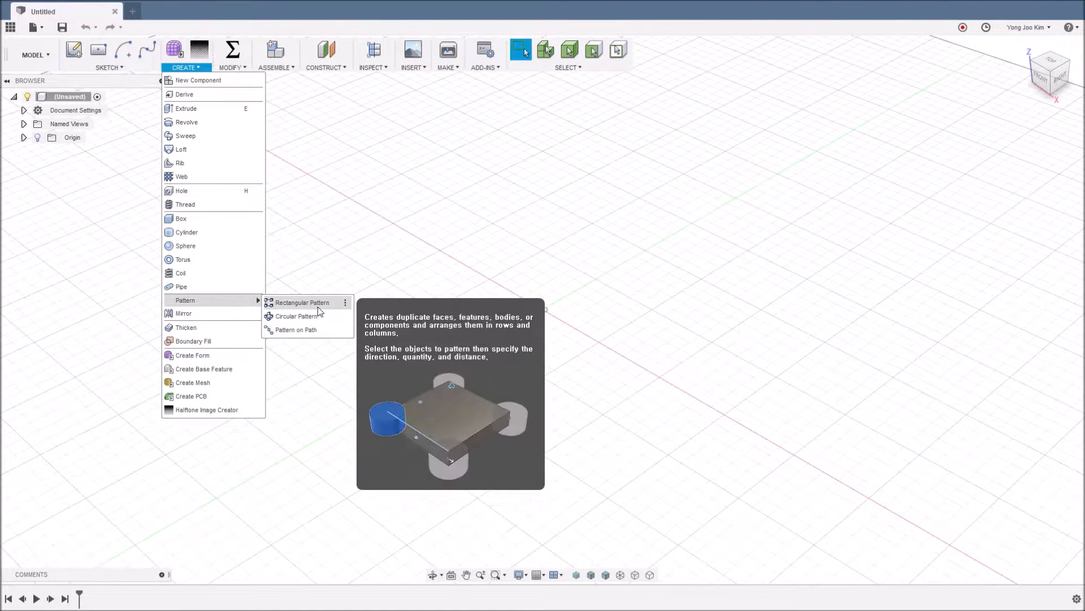
{"action": "left_click", "coordinate": [410, 288]}
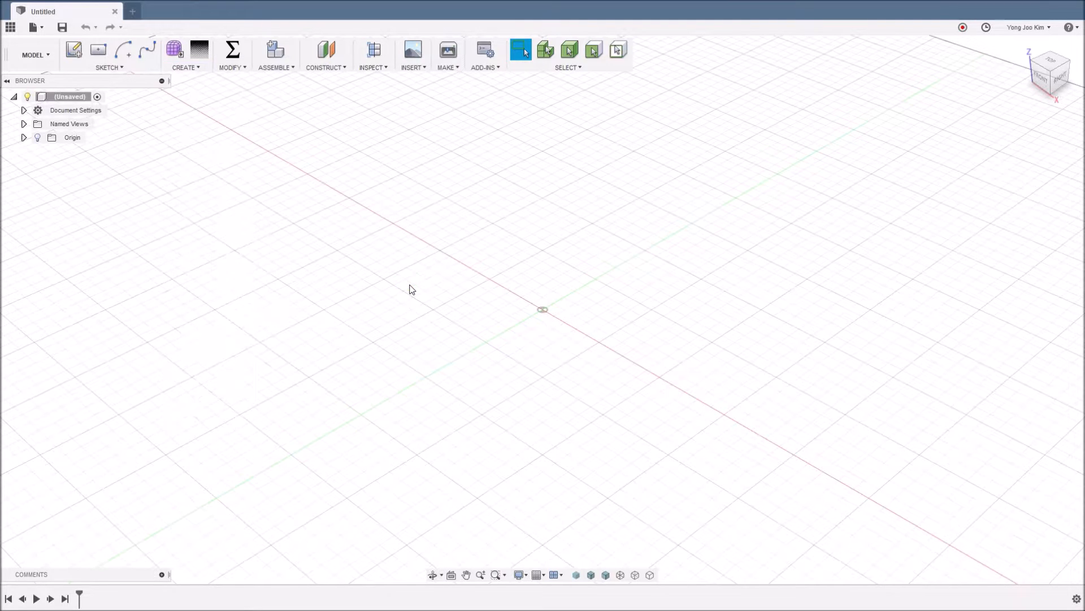
Start a sketch on the horizontal ground plane and draw a rectangle about 15 by 5 mm, offset from the origin.
{"action": "key", "text": "c"}
{"action": "left_click", "coordinate": [601, 312]}
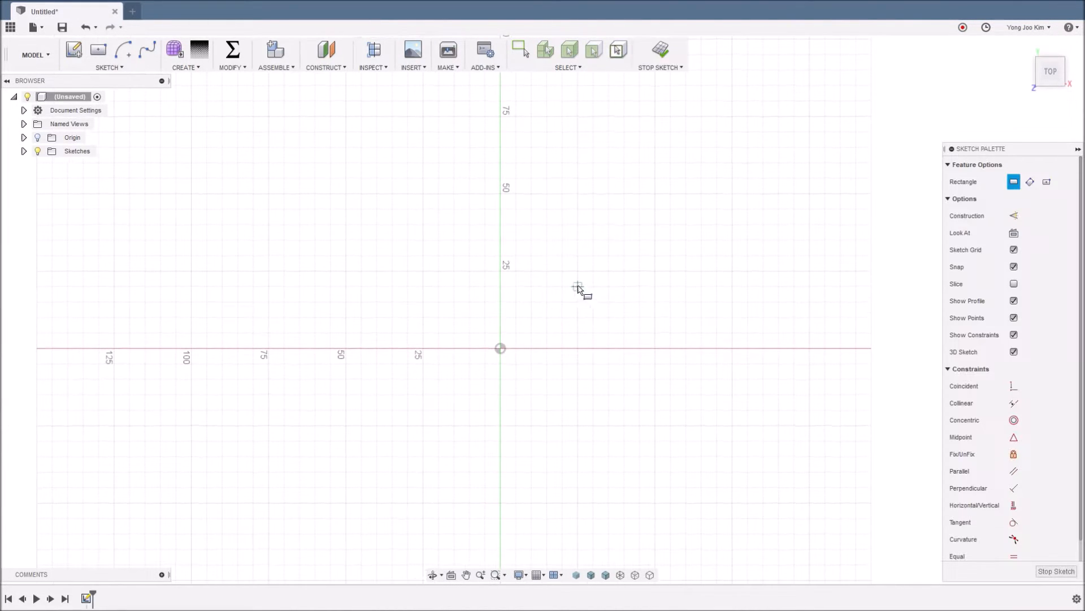
{"action": "left_click", "coordinate": [564, 274]}
{"action": "left_click", "coordinate": [609, 287]}
{"action": "key", "text": "Escape"}
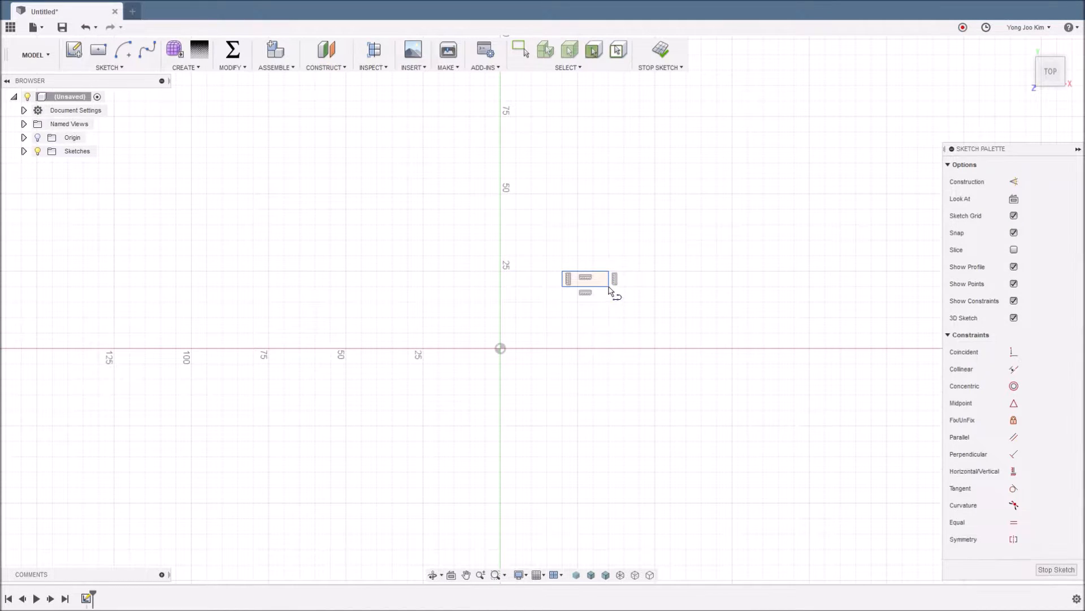
Draw two separate slanted lines around the rectangle, a steep one beside it and a shallow one below it.
{"action": "left_click", "coordinate": [516, 301]}
{"action": "left_click", "coordinate": [549, 188]}
{"action": "left_click", "coordinate": [550, 189]}
{"action": "left_click", "coordinate": [549, 336]}
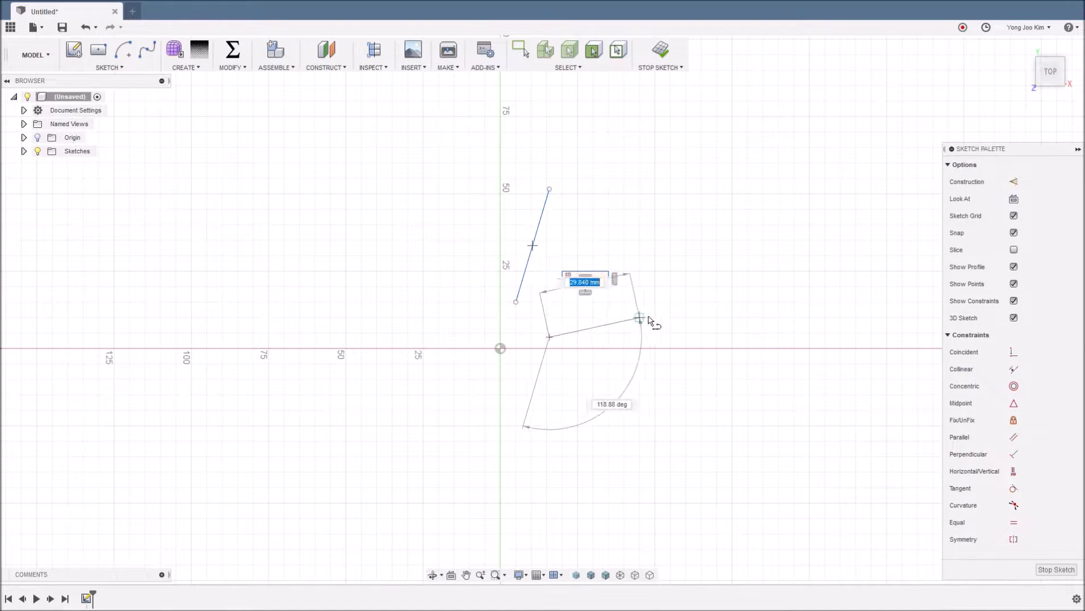
{"action": "left_click", "coordinate": [686, 302]}
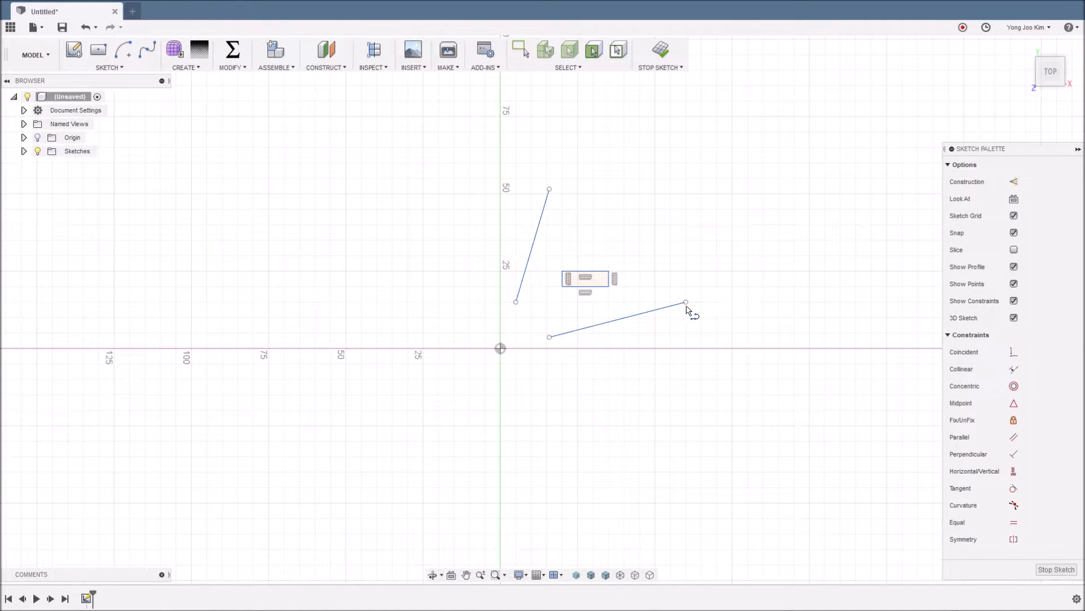
Extrude the rectangle profile 5 mm as a new body.
{"action": "key", "text": "e"}
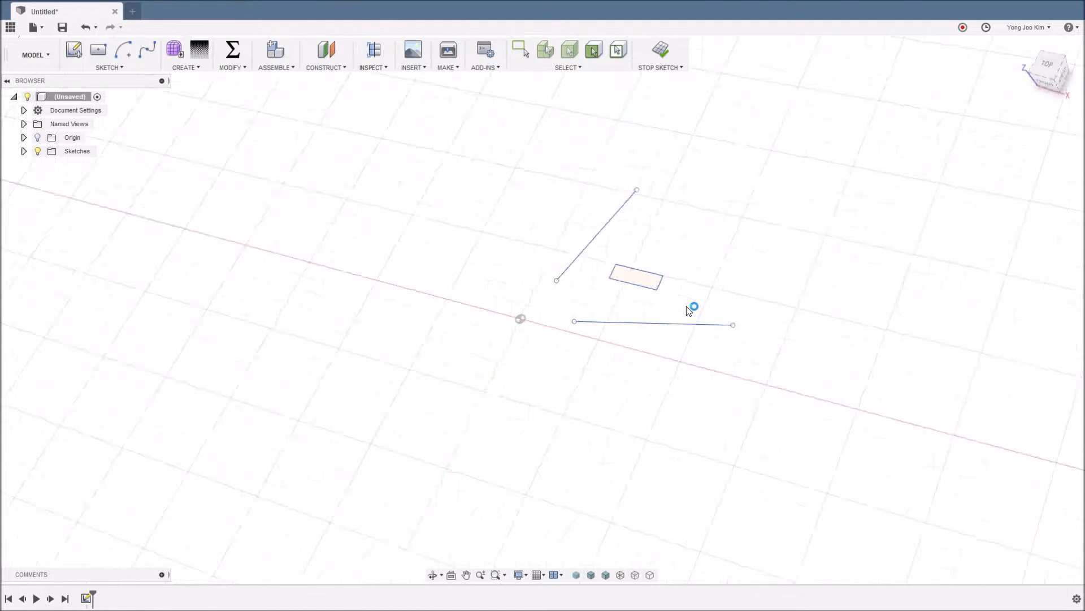
{"action": "middle_click_drag", "start_coordinate": [715, 308], "coordinate": [568, 300]}
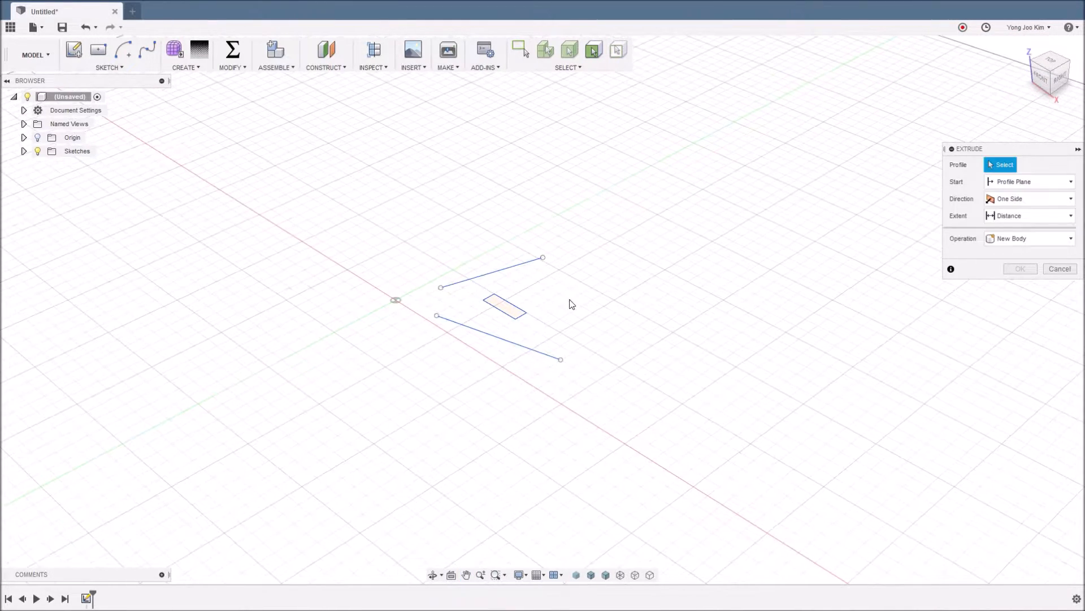
{"action": "left_click", "coordinate": [507, 306]}
{"action": "left_click_drag", "start_coordinate": [505, 295], "coordinate": [503, 284]}
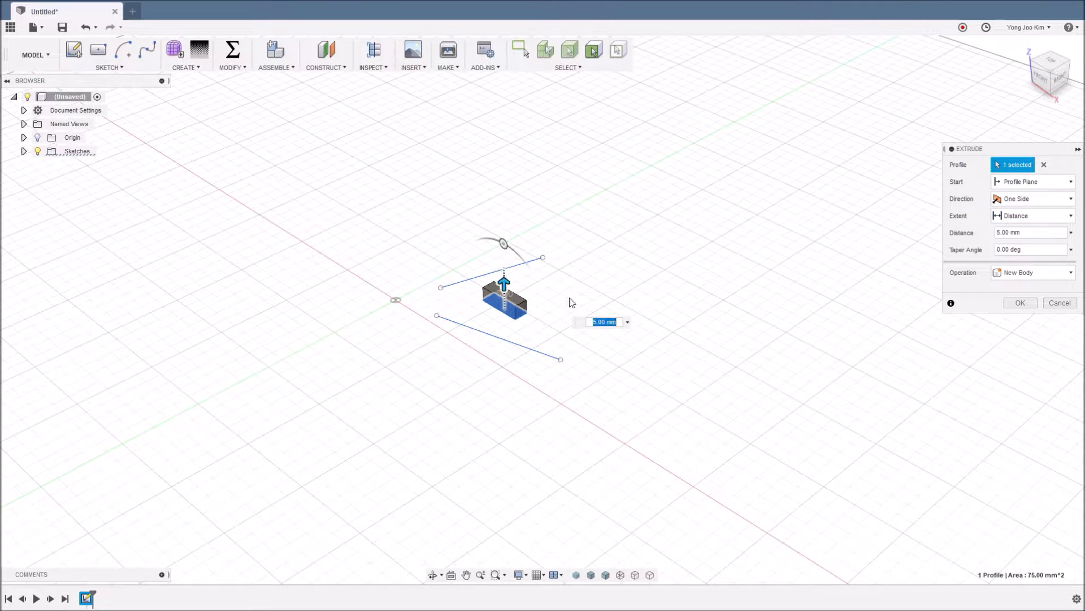
{"action": "left_click", "coordinate": [1018, 304]}
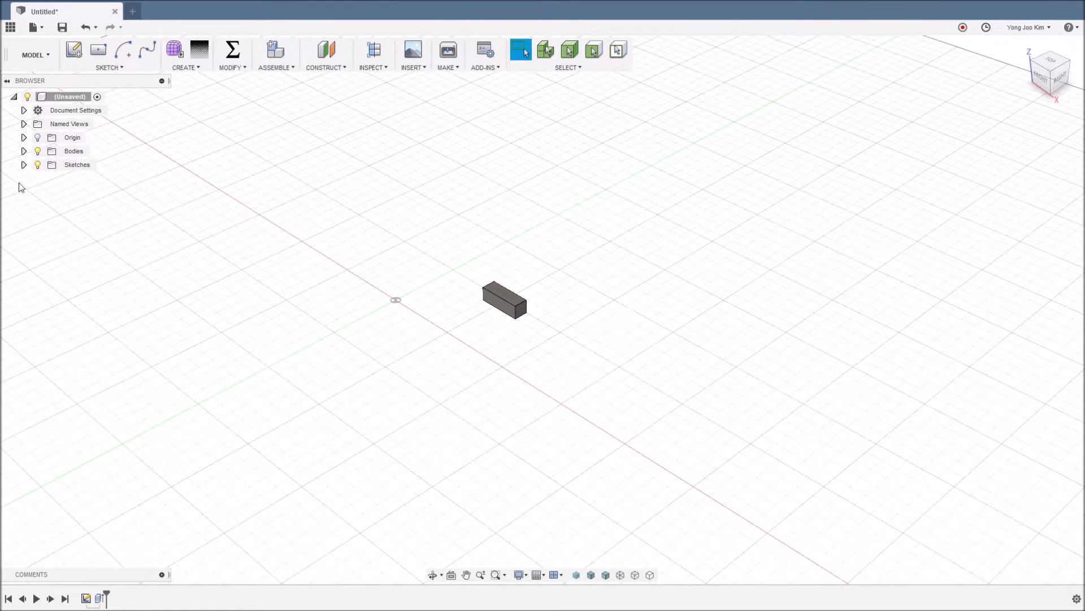
Make Sketch1 visible and start a rectangular pattern with pattern type Bodies, using the extruded box as the object.
{"action": "left_click", "coordinate": [24, 165]}
{"action": "left_click", "coordinate": [48, 178]}
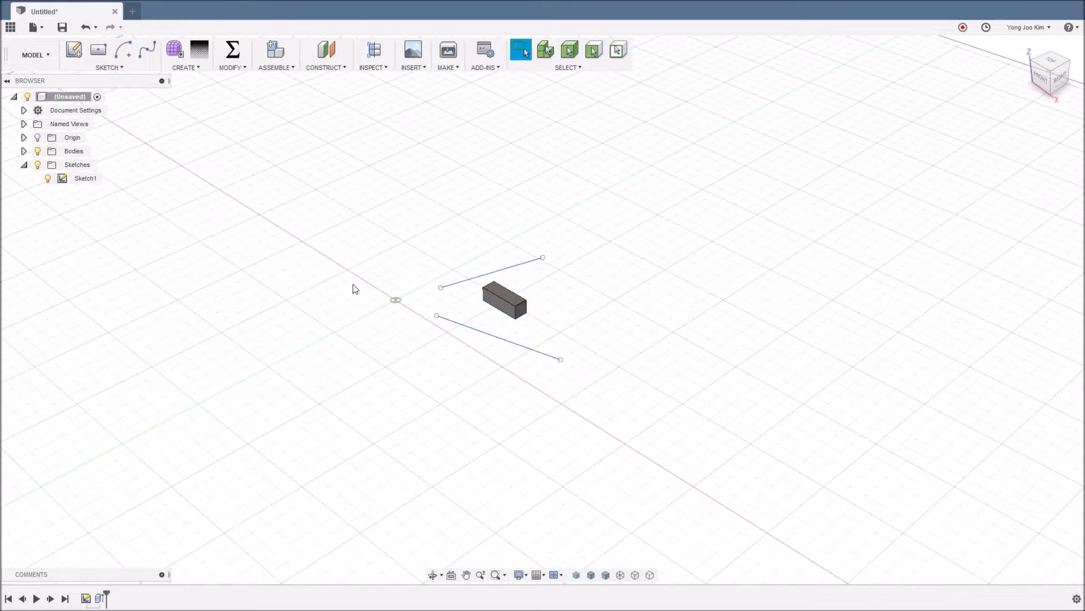
{"action": "left_click", "coordinate": [198, 68]}
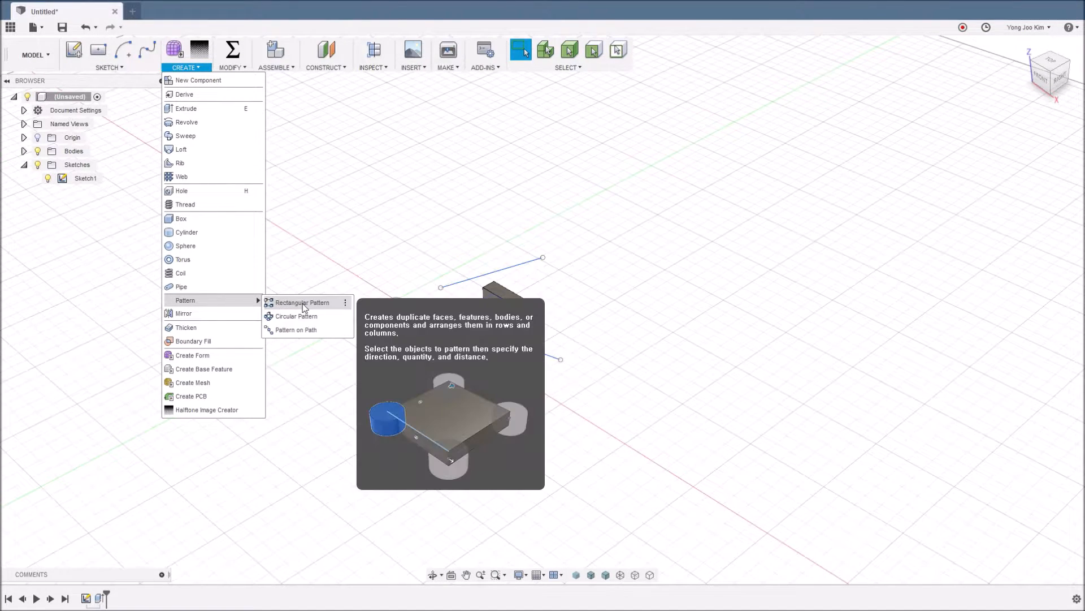
{"action": "left_click", "coordinate": [303, 304]}
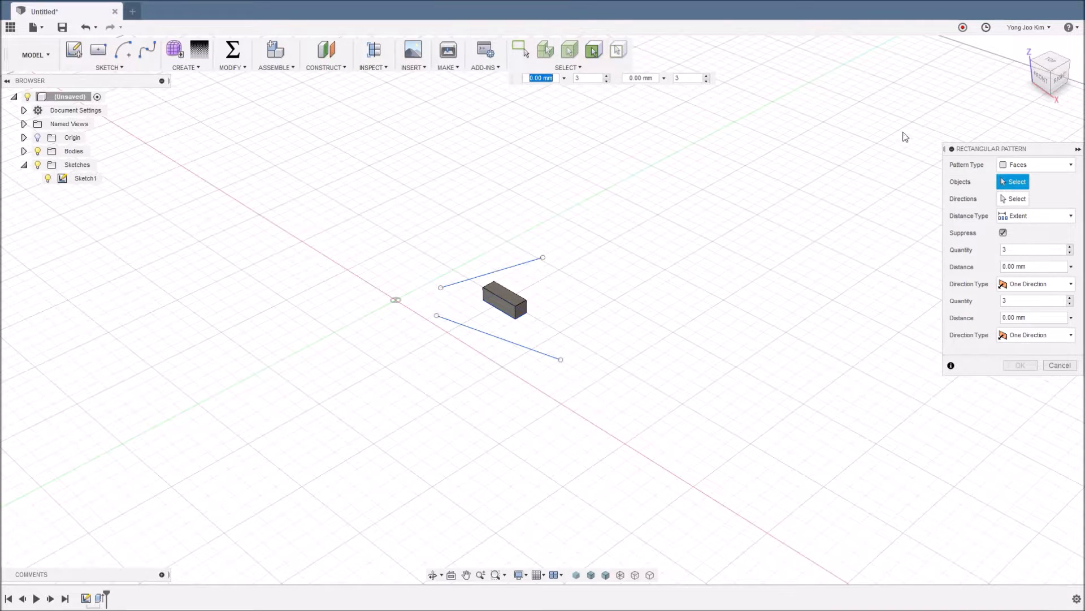
{"action": "left_click", "coordinate": [1052, 166]}
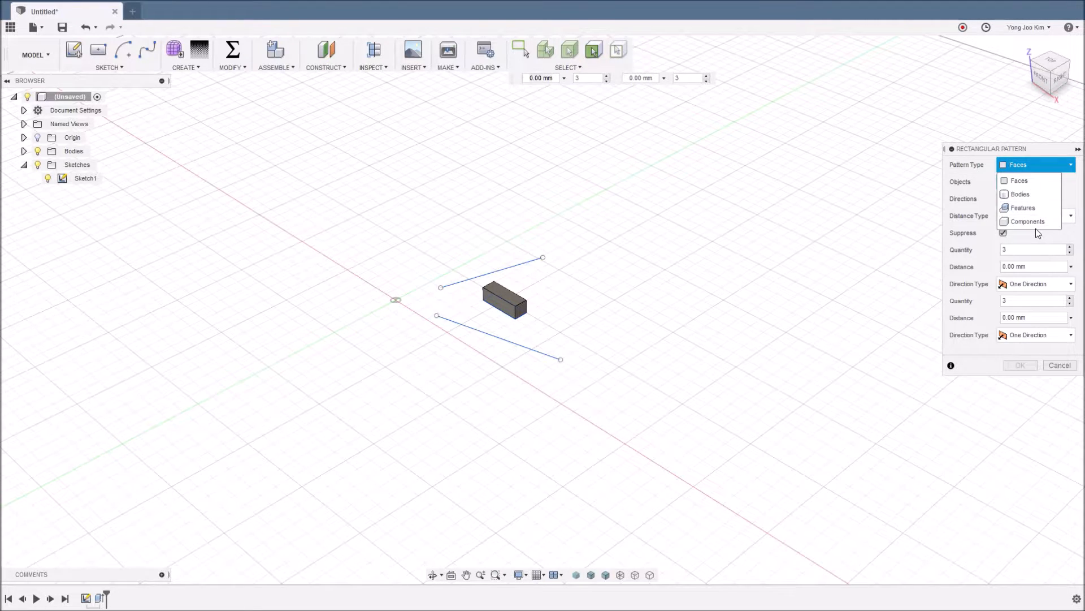
{"action": "left_click", "coordinate": [1026, 195]}
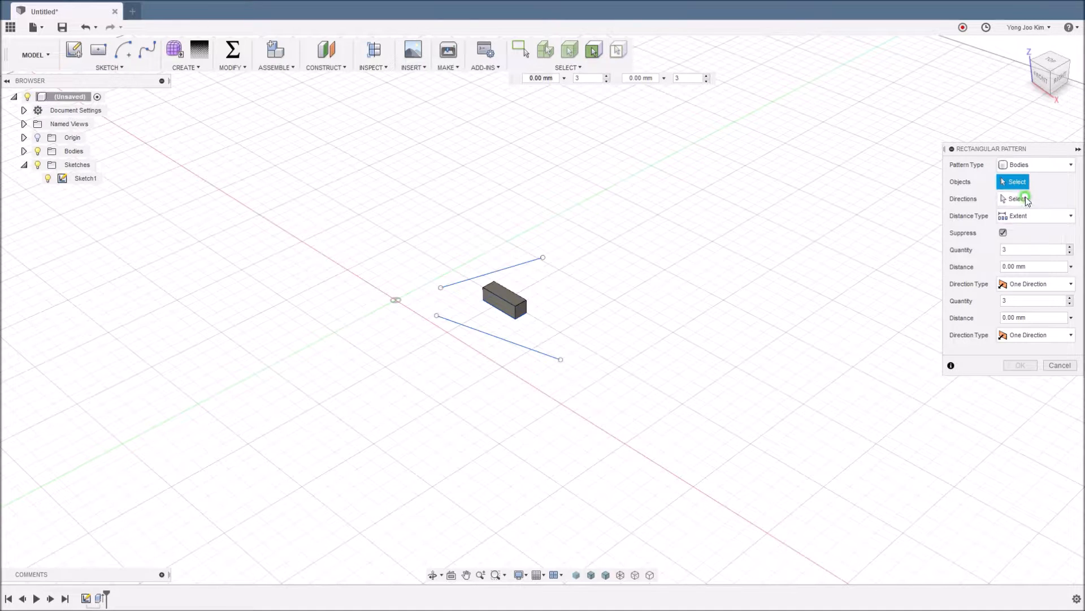
{"action": "left_click", "coordinate": [520, 297]}
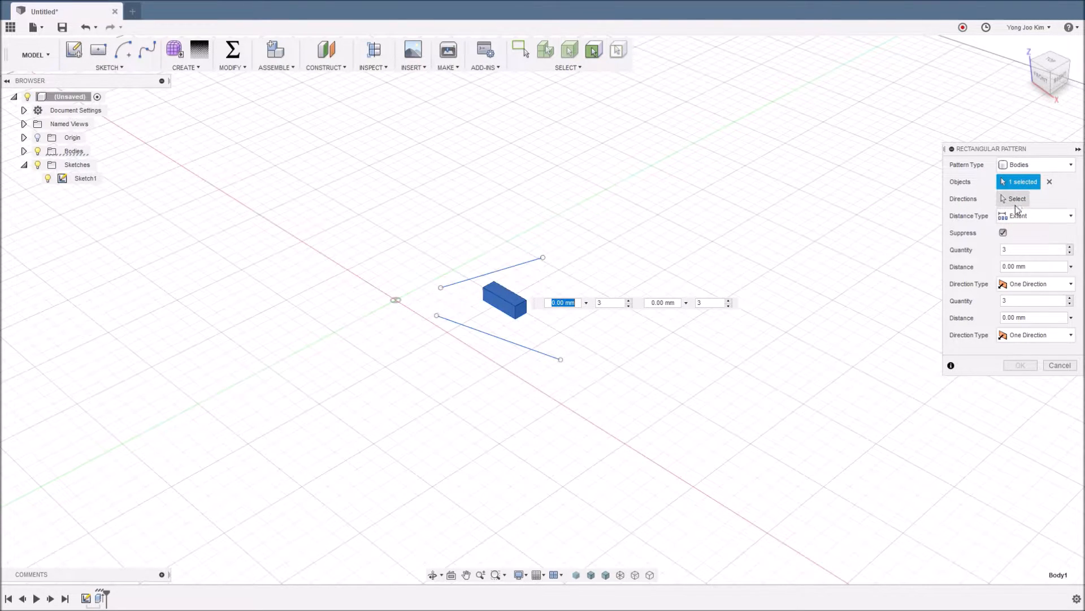
Pattern the box along the two slanted sketch lines with extents of 55 mm and 60 mm, keeping three instances each way.
{"action": "left_click", "coordinate": [1015, 199]}
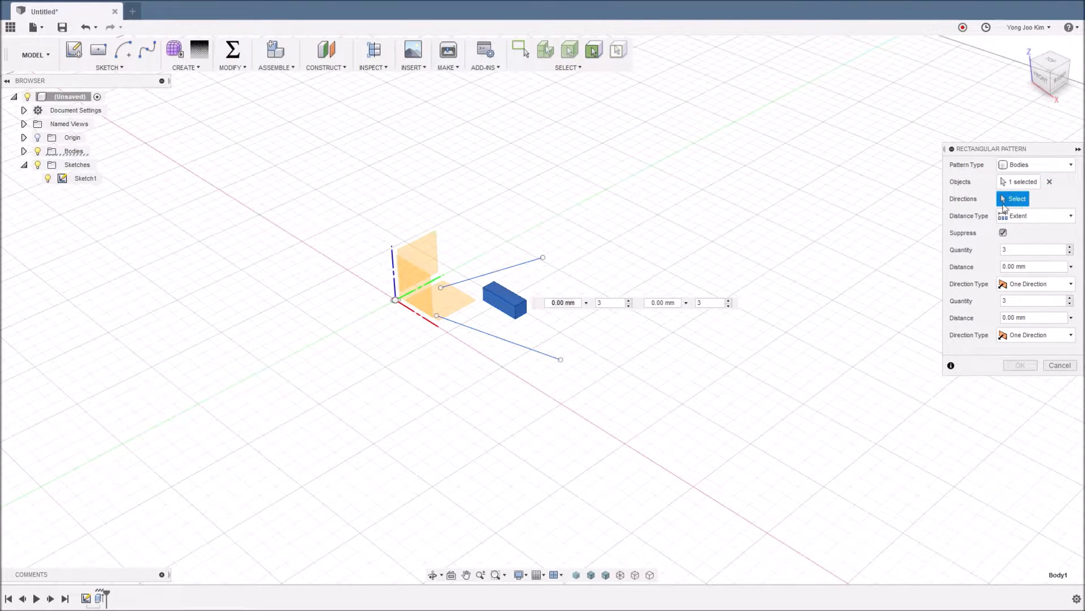
{"action": "left_click", "coordinate": [526, 263]}
{"action": "left_click", "coordinate": [534, 348]}
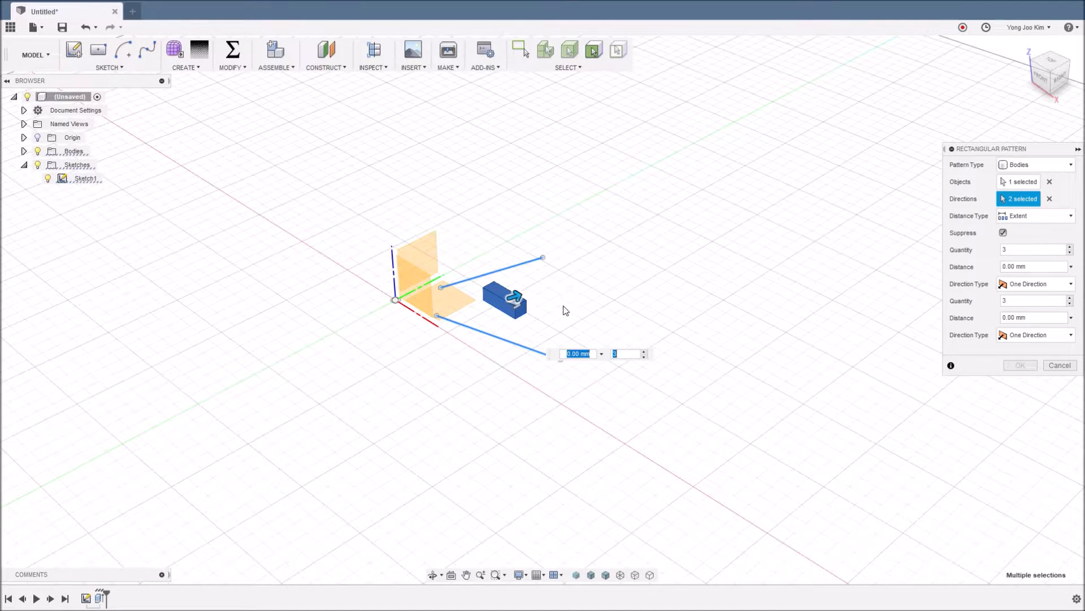
{"action": "type", "text": "55"}
{"action": "key", "text": "Tab"}
{"action": "left_click_drag", "start_coordinate": [514, 300], "coordinate": [682, 360]}
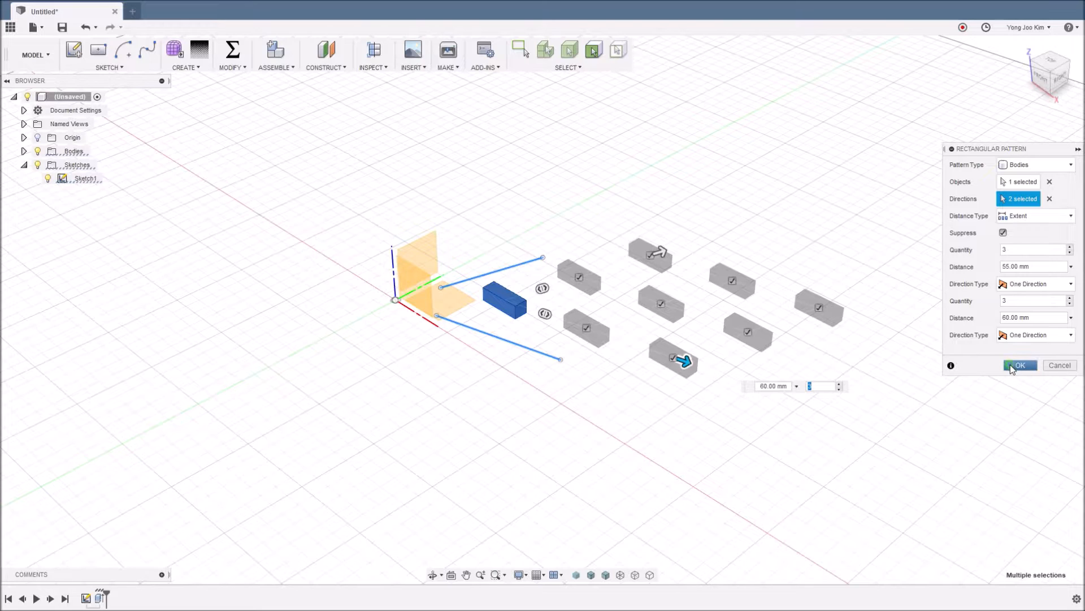
{"action": "left_click", "coordinate": [1020, 365]}
{"action": "mouse_move", "coordinate": [649, 411]}
{"action": "middle_mouse_down", "text": "shift"}
{"action": "mouse_move", "coordinate": [625, 416]}
{"action": "mouse_move", "coordinate": [632, 457]}
{"action": "mouse_move", "coordinate": [636, 408]}
{"action": "middle_mouse_up", "text": "shift"}
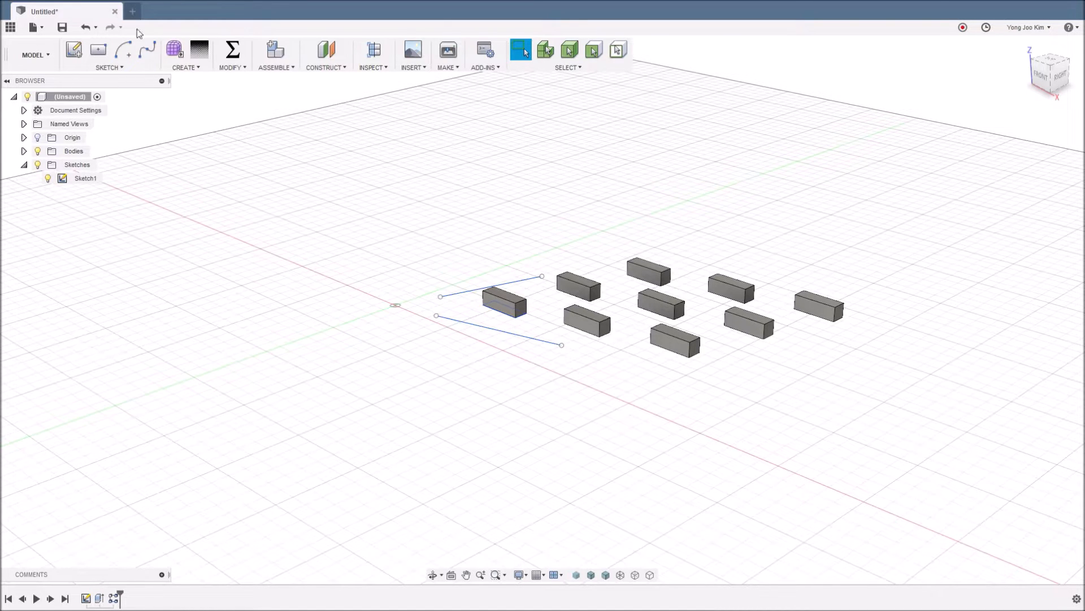
Create a new design and sketch a rectangle about 10 by 5 mm on the ground plane, away from the origin across the Y axis.
{"action": "left_click", "coordinate": [132, 12]}
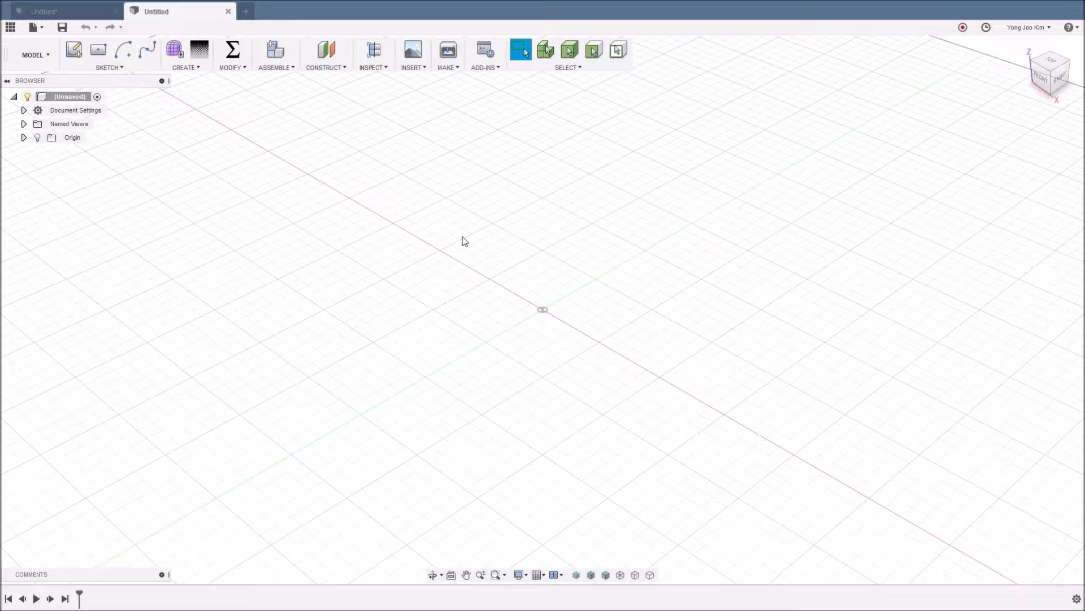
{"action": "key", "text": "l"}
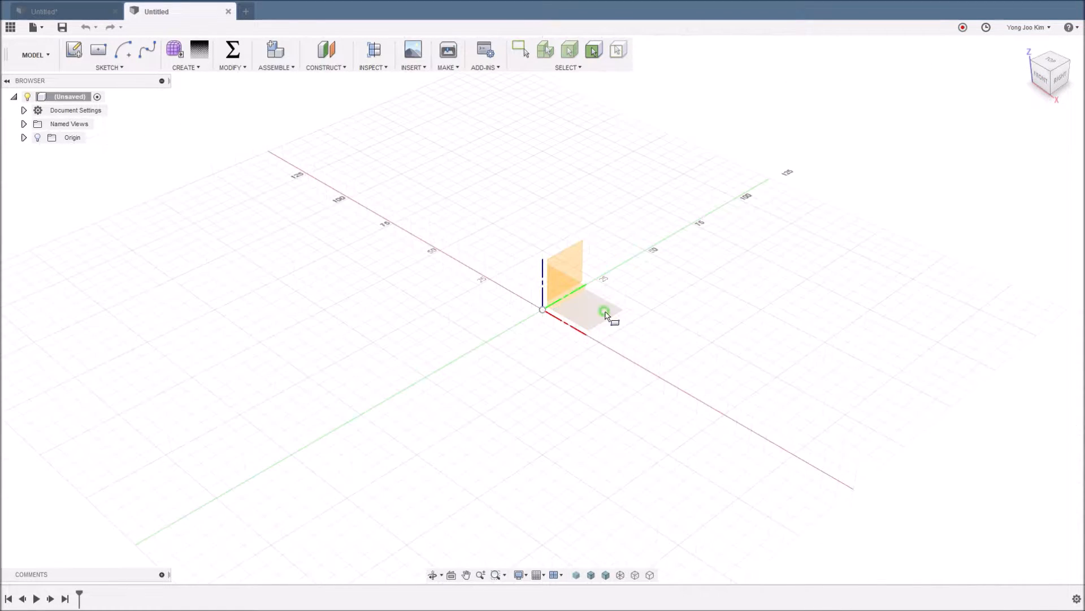
{"action": "left_click", "coordinate": [593, 304]}
{"action": "key", "text": "r"}
{"action": "left_click", "coordinate": [480, 196]}
{"action": "left_click", "coordinate": [512, 213]}
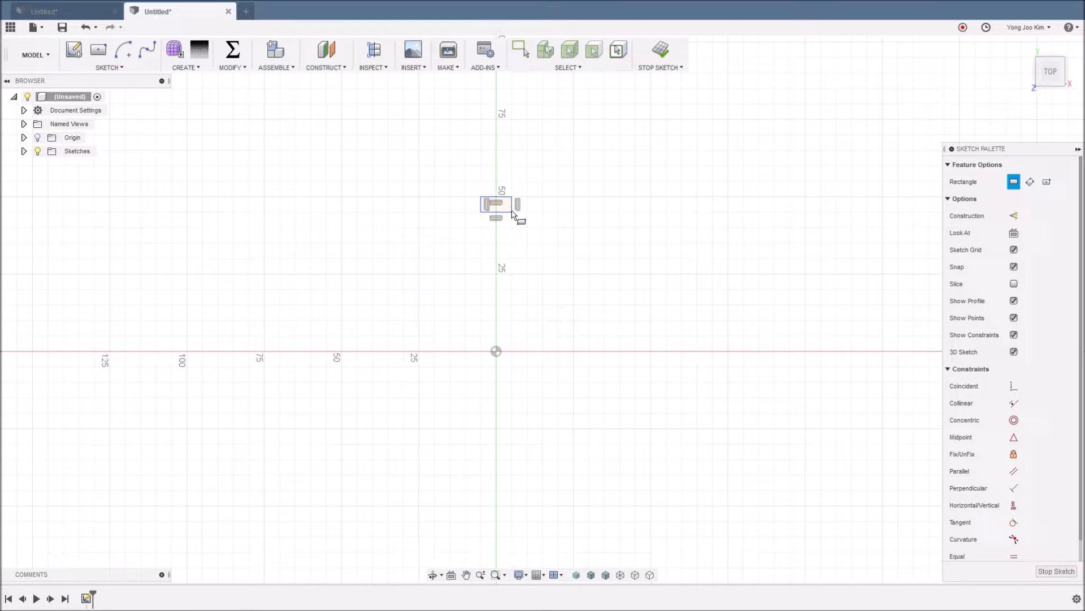
Extrude the small rectangle 5 mm as a new body.
{"action": "key", "text": "e"}
{"action": "left_click", "coordinate": [640, 248]}
{"action": "left_click_drag", "start_coordinate": [640, 244], "coordinate": [639, 228]}
{"action": "left_click", "coordinate": [1019, 305]}
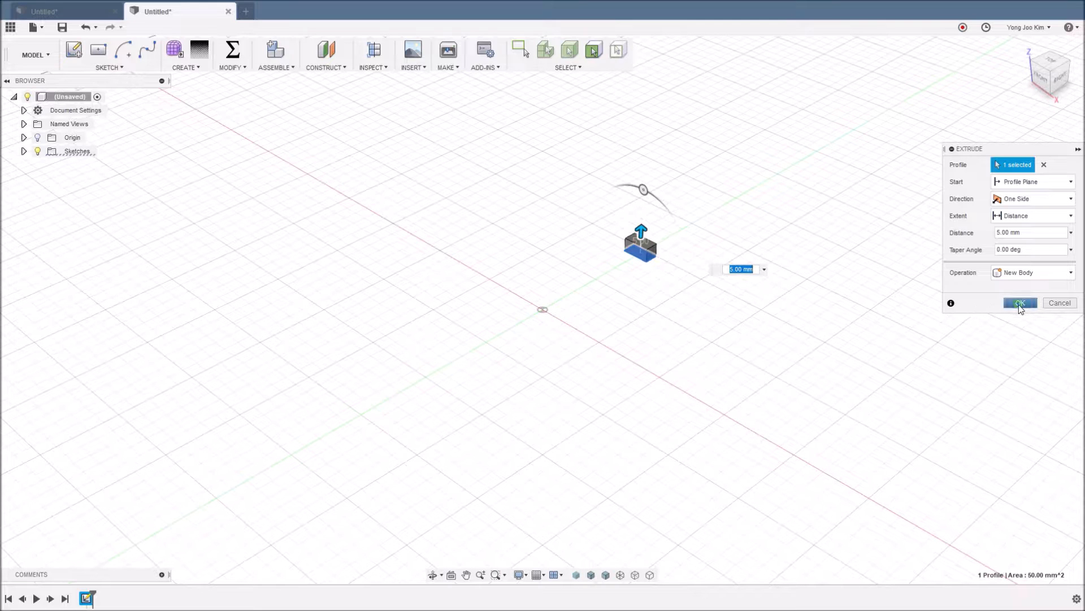
Start a circular pattern with pattern type Bodies, using the extruded box as the object.
{"action": "left_click", "coordinate": [203, 68]}
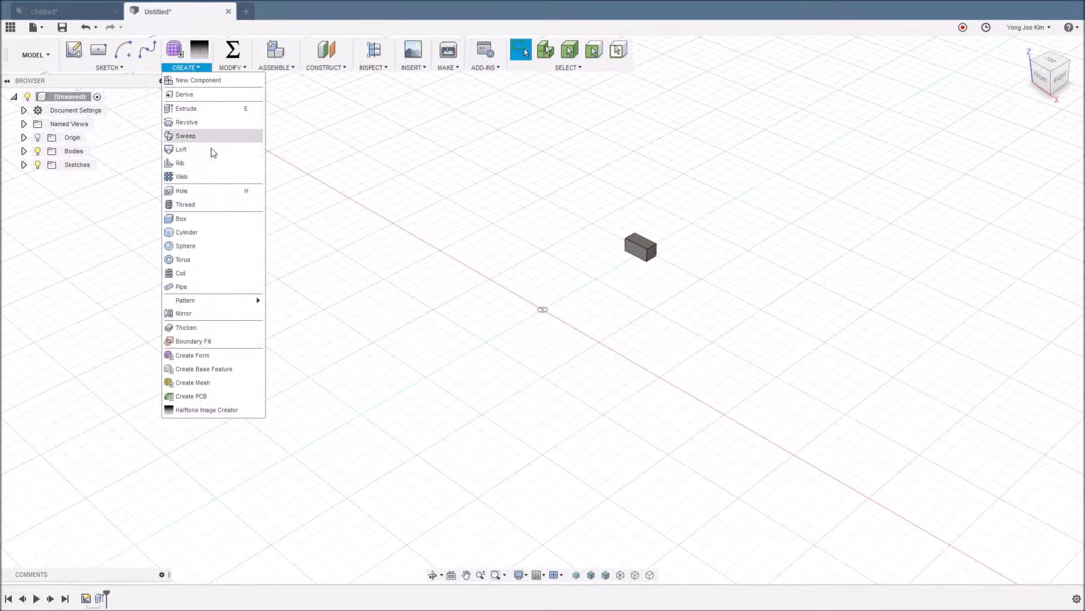
{"action": "mouse_move", "coordinate": [251, 300]}
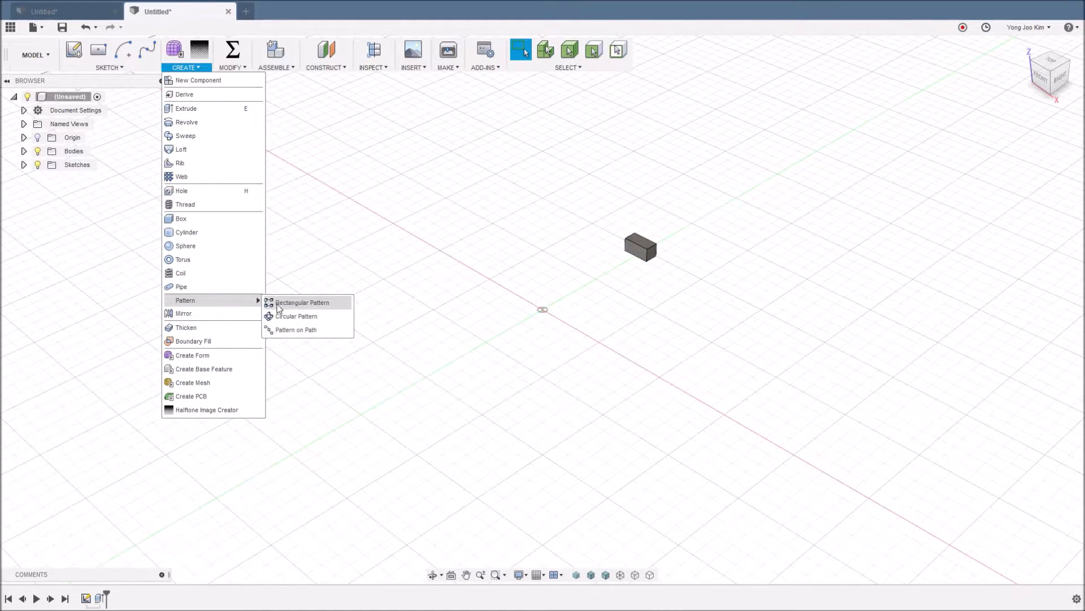
{"action": "left_click", "coordinate": [307, 316]}
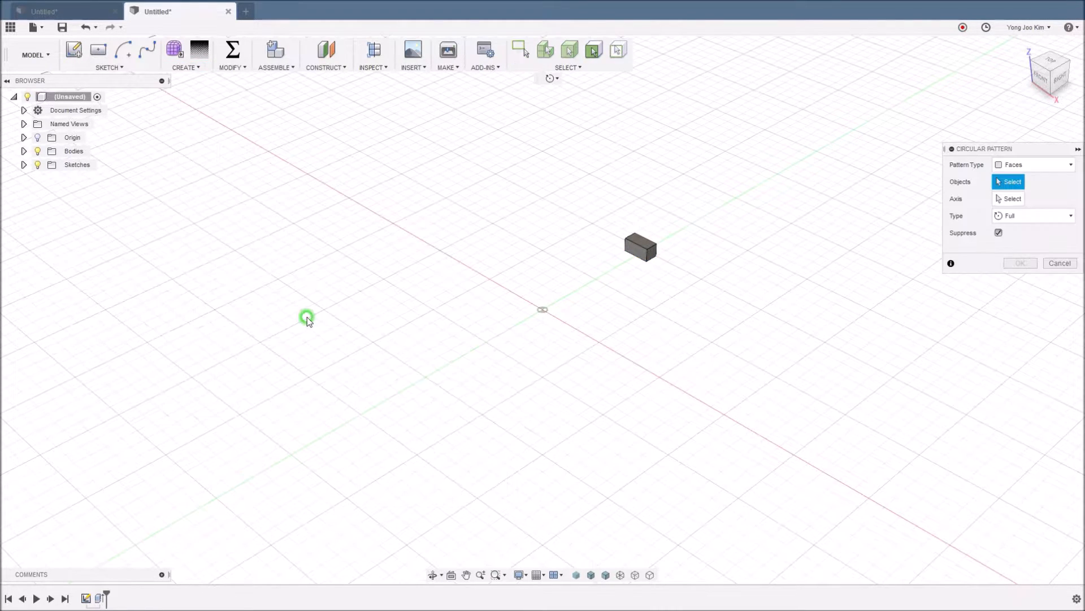
{"action": "left_click", "coordinate": [1036, 165]}
{"action": "left_click", "coordinate": [1031, 192]}
{"action": "left_click", "coordinate": [648, 249]}
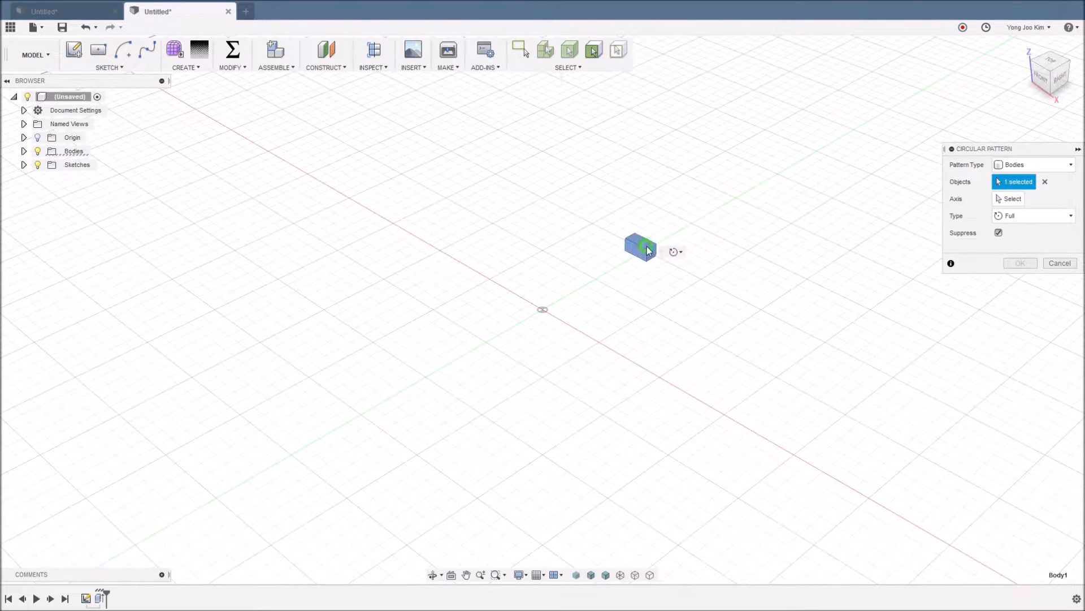
Complete the full circular pattern around the vertical Z axis with a quantity of 6.
{"action": "left_click", "coordinate": [1012, 200]}
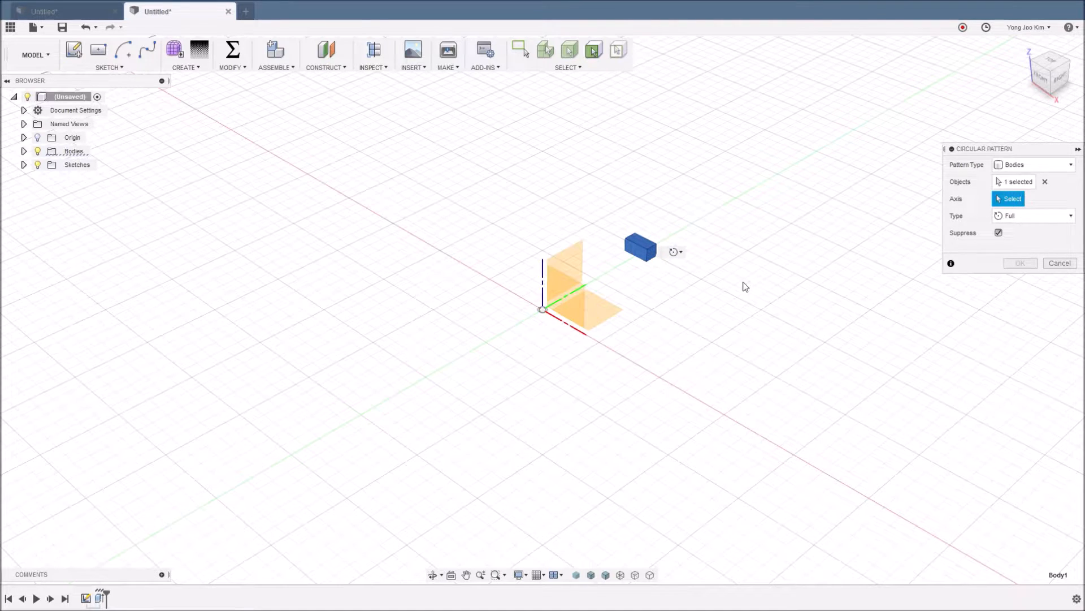
{"action": "left_click", "coordinate": [540, 277]}
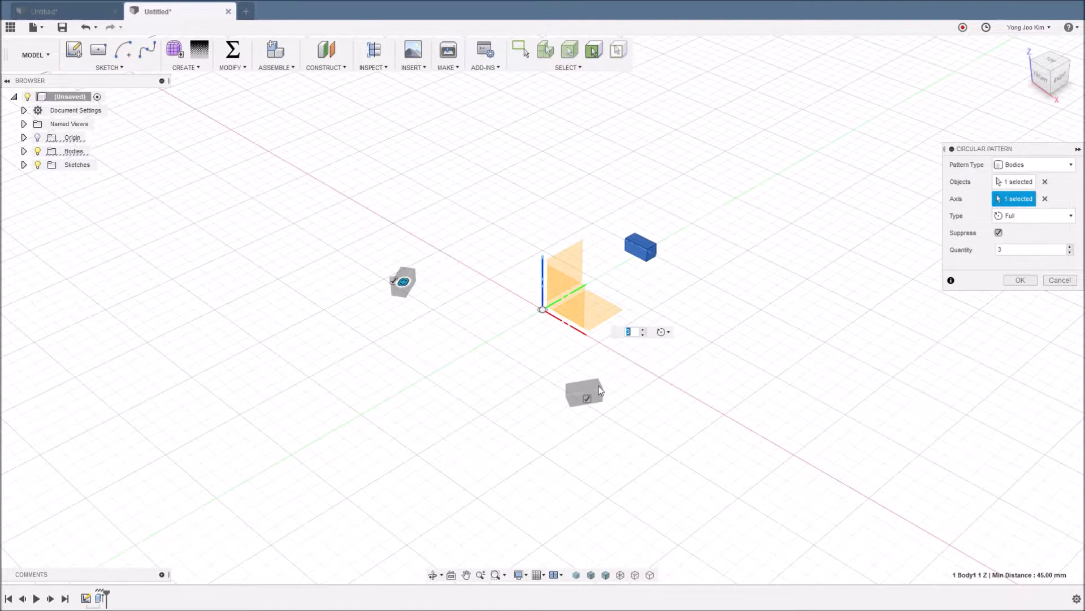
{"action": "left_click_drag", "start_coordinate": [1012, 248], "coordinate": [977, 255]}
{"action": "type", "text": "6"}
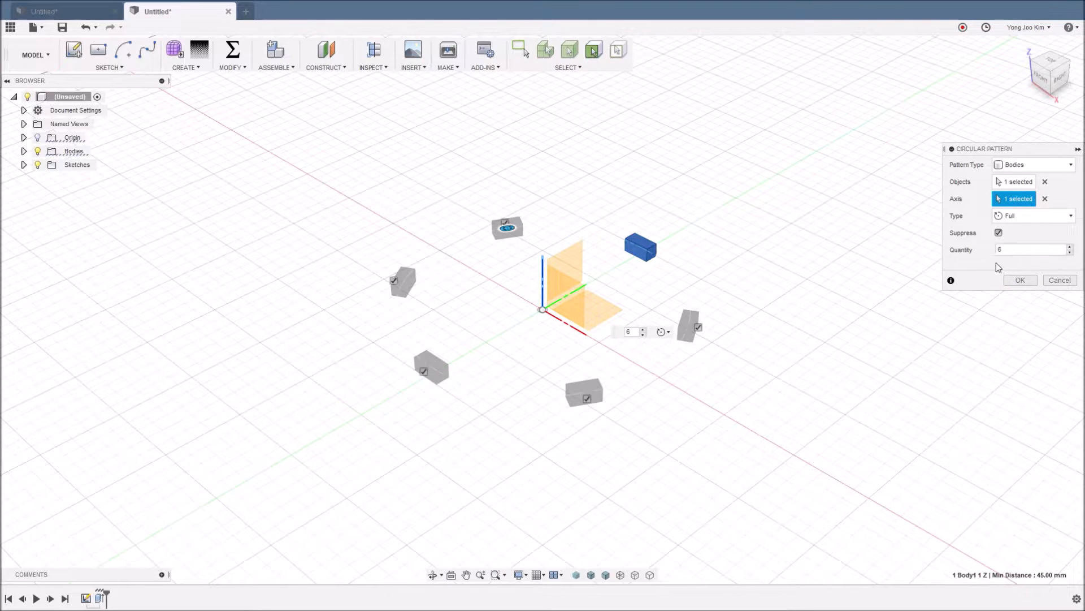
{"action": "left_click", "coordinate": [1020, 246]}
{"action": "left_click", "coordinate": [1009, 282]}
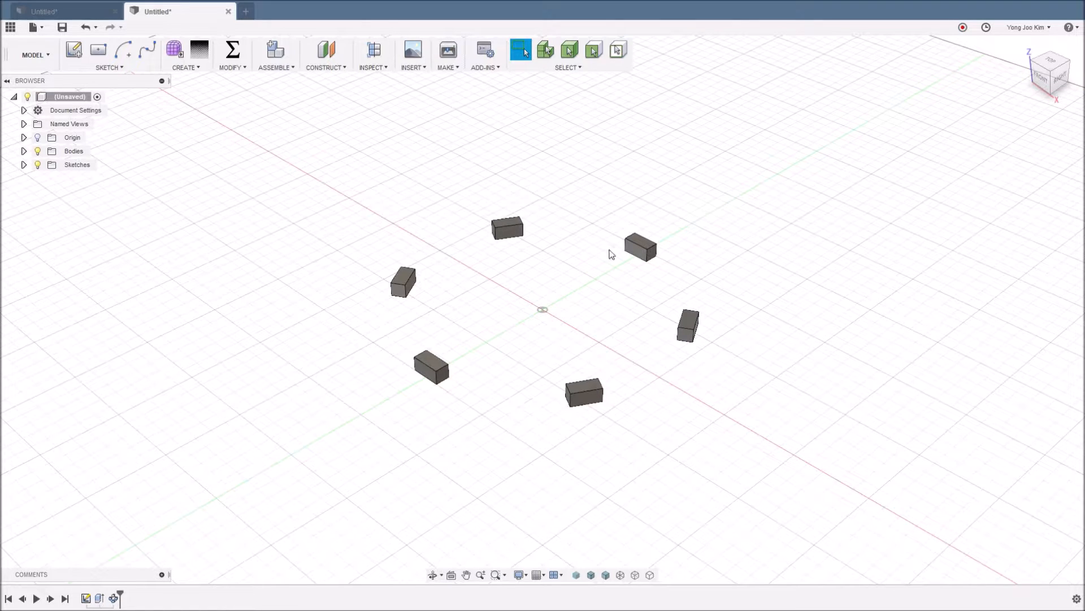
{"action": "left_click", "coordinate": [118, 69]}
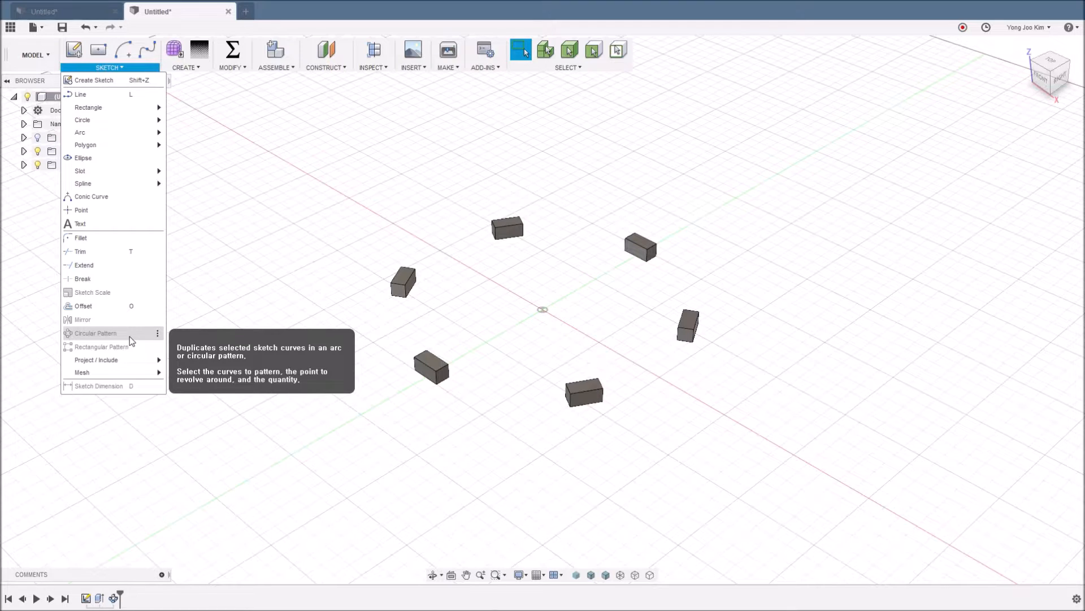
{"action": "left_click", "coordinate": [321, 317]}
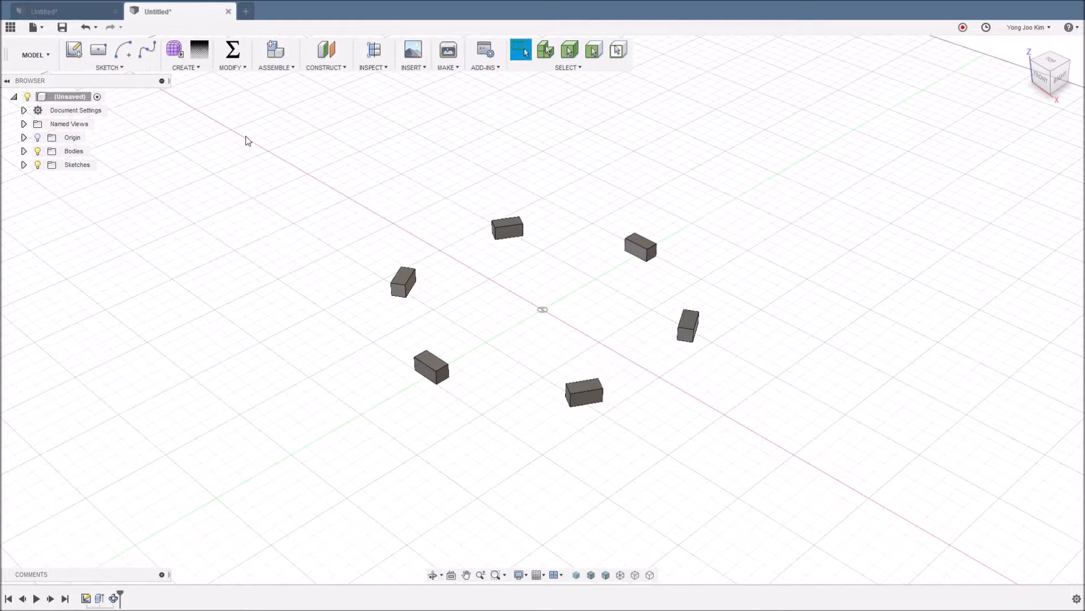
{"action": "left_click", "coordinate": [274, 68]}
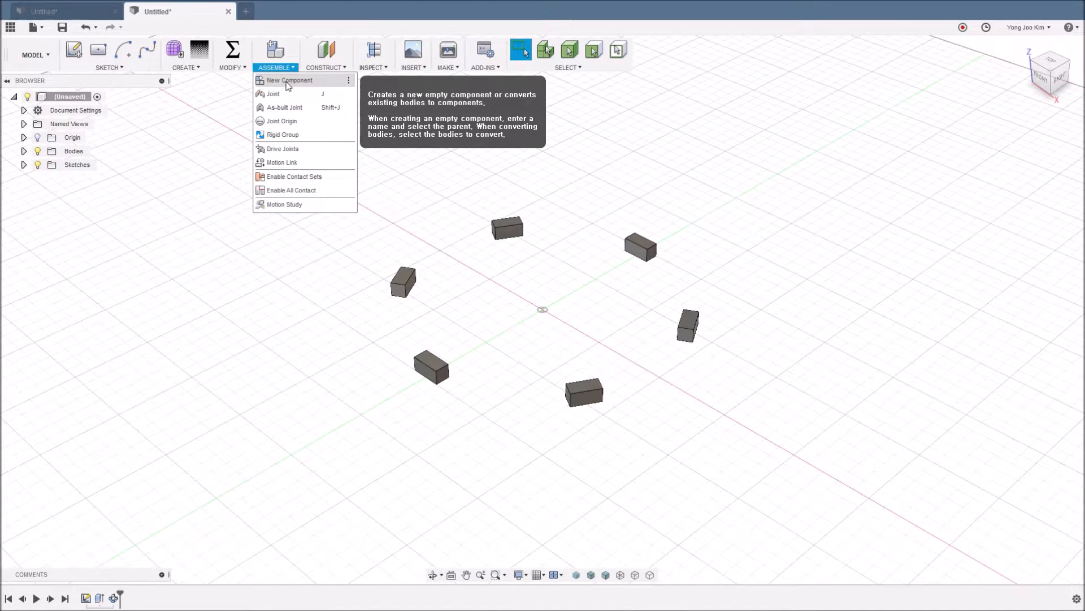
{"action": "left_click", "coordinate": [433, 210]}
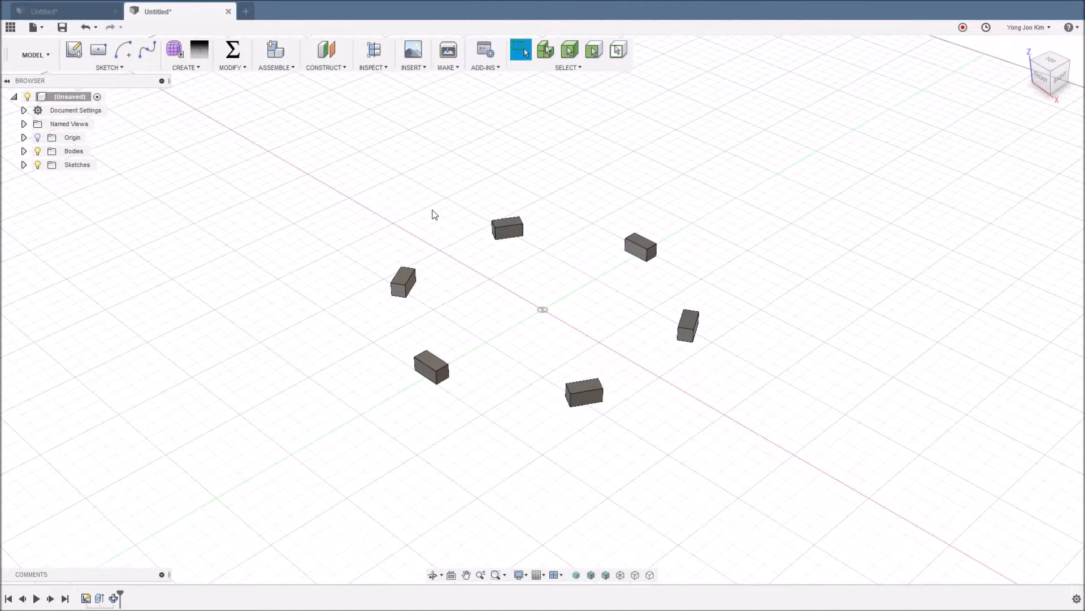
Create a new design and add an empty, activated component to it under the default name.
{"action": "left_click", "coordinate": [245, 11]}
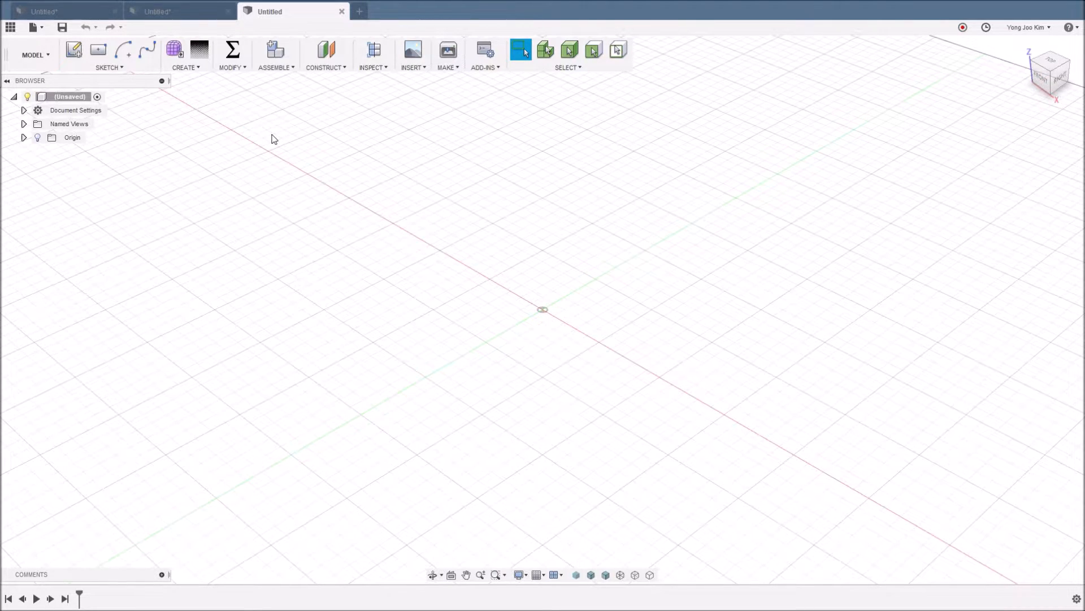
{"action": "left_click", "coordinate": [275, 68]}
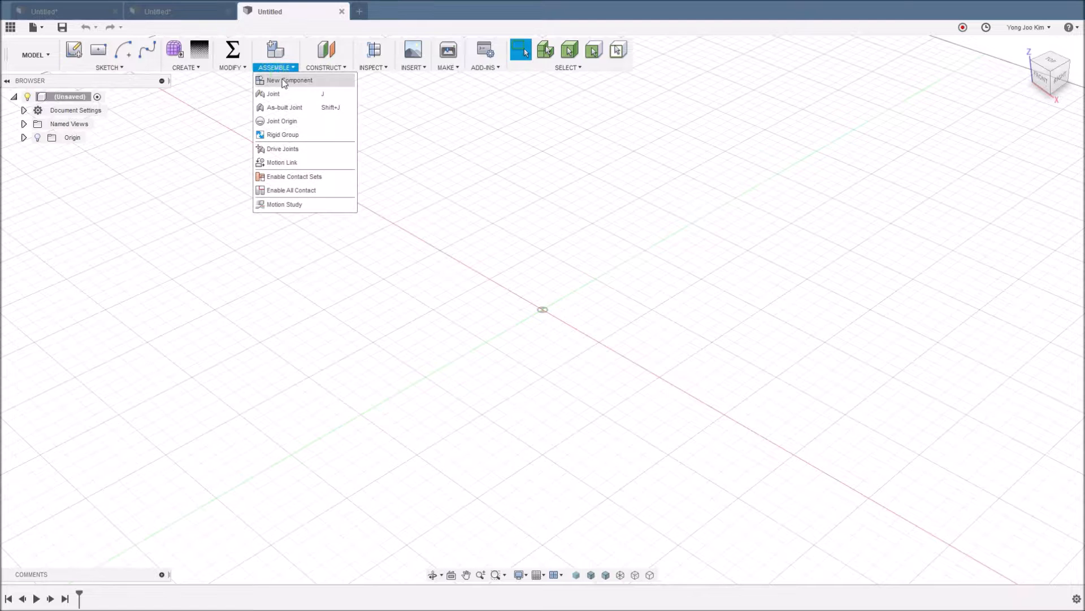
{"action": "left_click", "coordinate": [286, 81]}
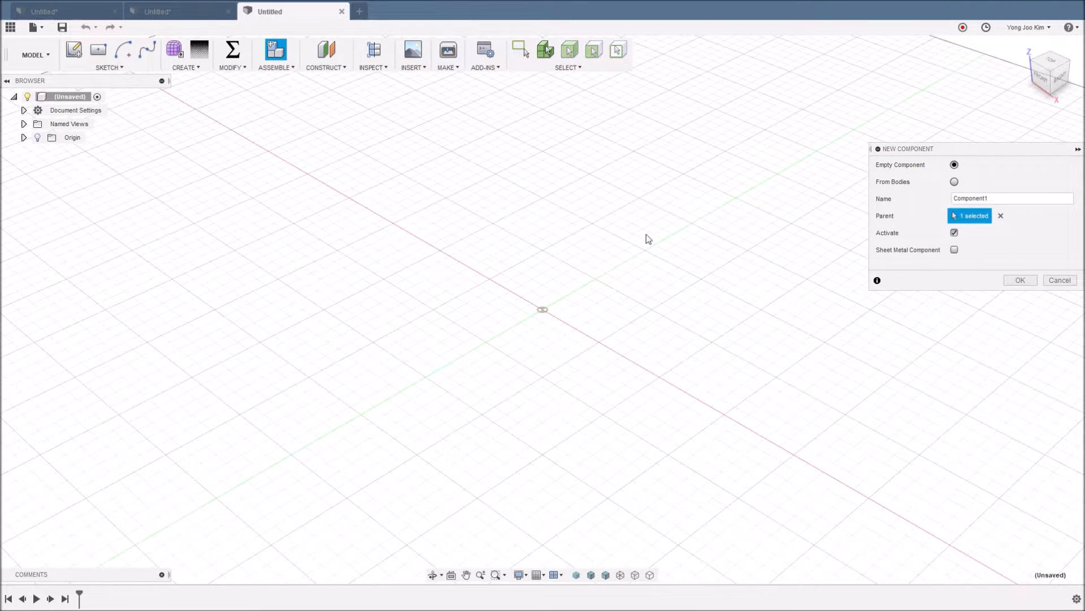
{"action": "left_click", "coordinate": [1020, 279]}
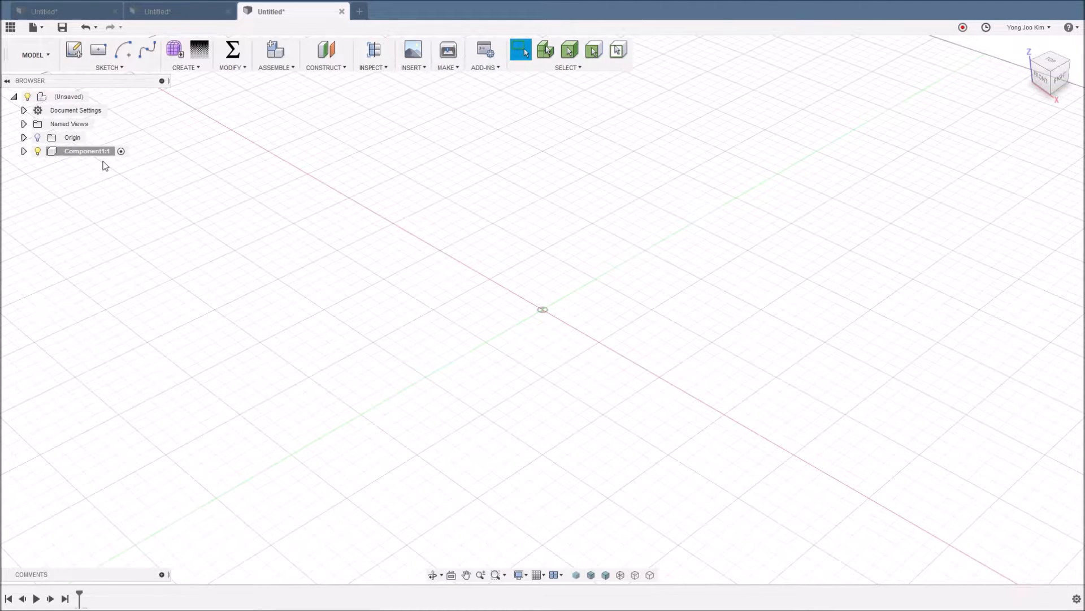
Sketch a circle about 10 mm in diameter on the ground plane, centred on the Y axis 25 mm from the origin.
{"action": "right_click_drag", "start_coordinate": [313, 243], "coordinate": [381, 303]}
{"action": "left_click", "coordinate": [602, 316]}
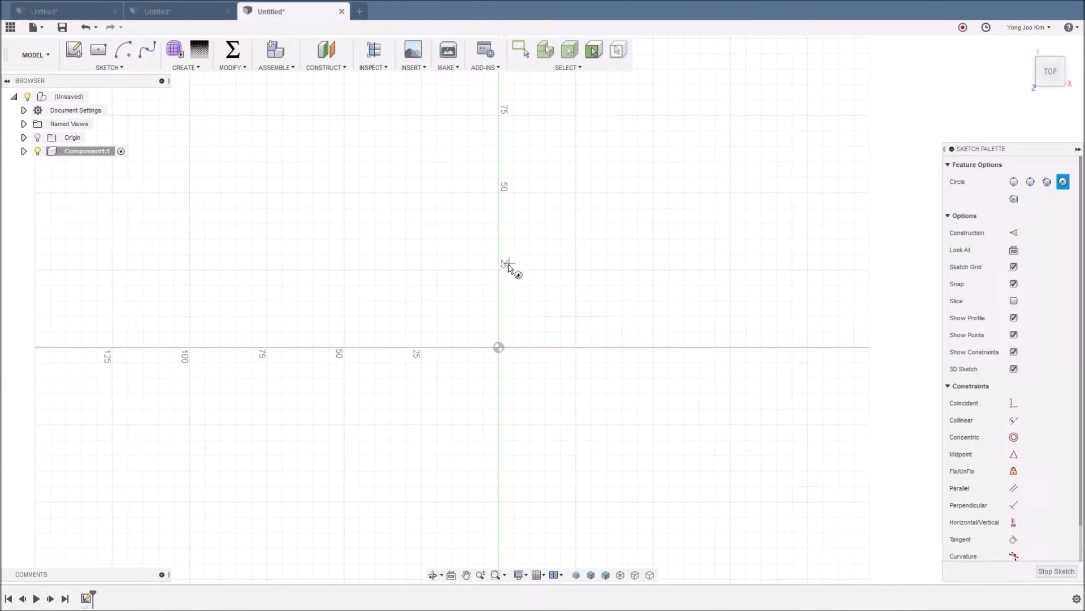
{"action": "left_click", "coordinate": [499, 269]}
{"action": "left_click", "coordinate": [498, 287]}
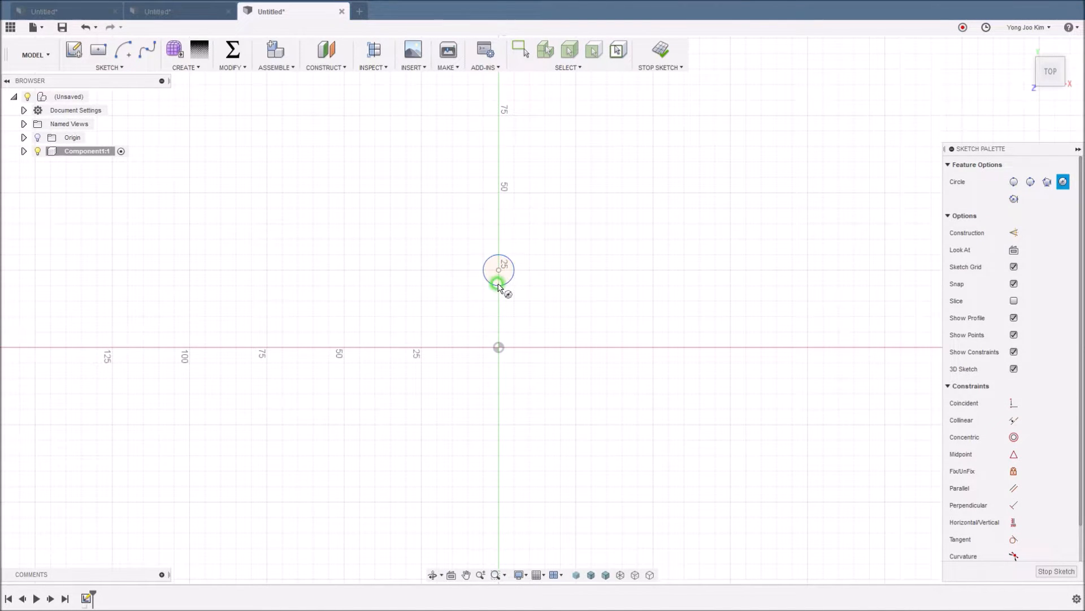
Extrude the circle upward 15 mm as a new body.
{"action": "key", "text": "e"}
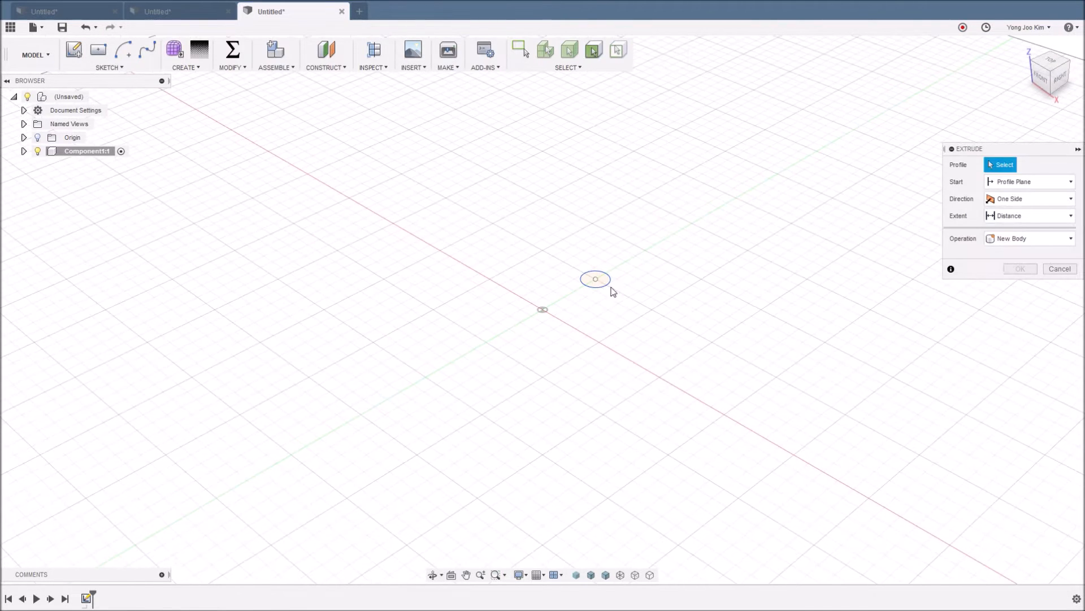
{"action": "left_click", "coordinate": [599, 281]}
{"action": "left_click_drag", "start_coordinate": [596, 270], "coordinate": [596, 232]}
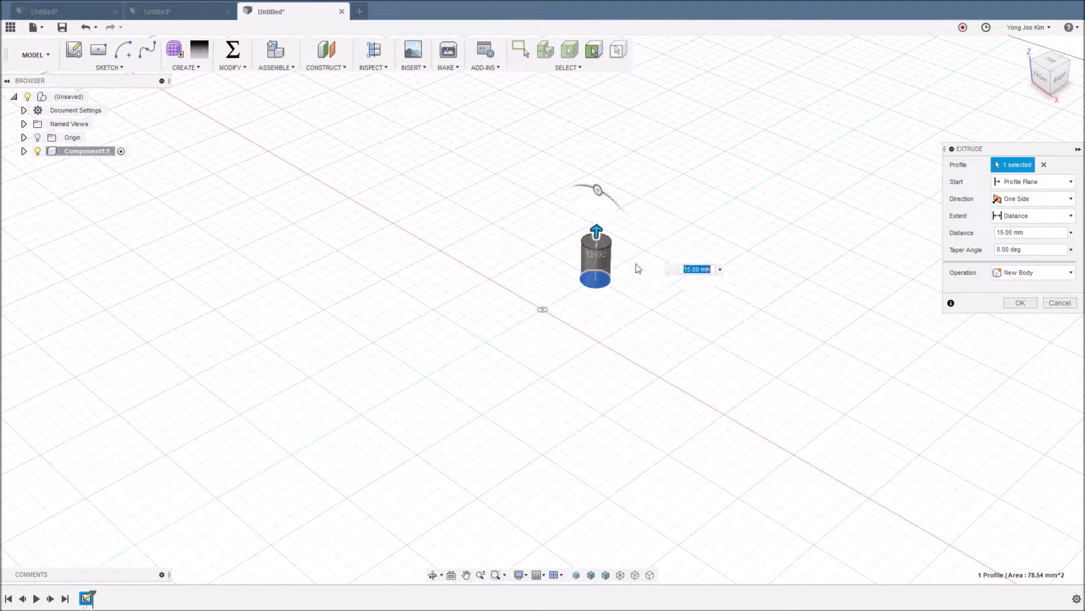
{"action": "left_click", "coordinate": [1008, 304]}
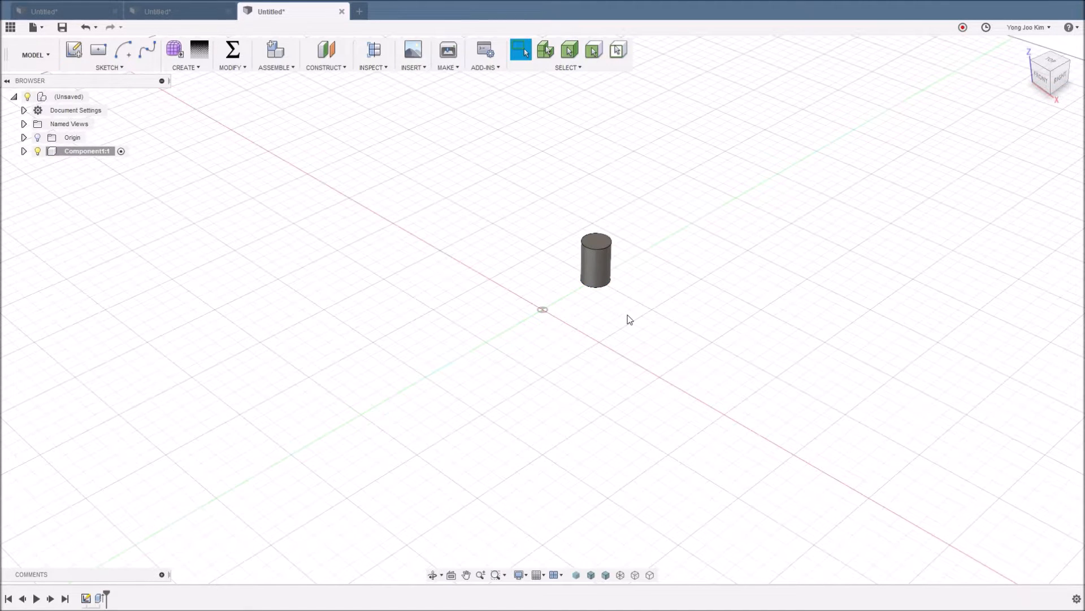
Create a full circular pattern of type Components, repeating the cylinder component around the vertical Z axis with a quantity of 3.
{"action": "left_click", "coordinate": [191, 69]}
{"action": "mouse_move", "coordinate": [230, 301]}
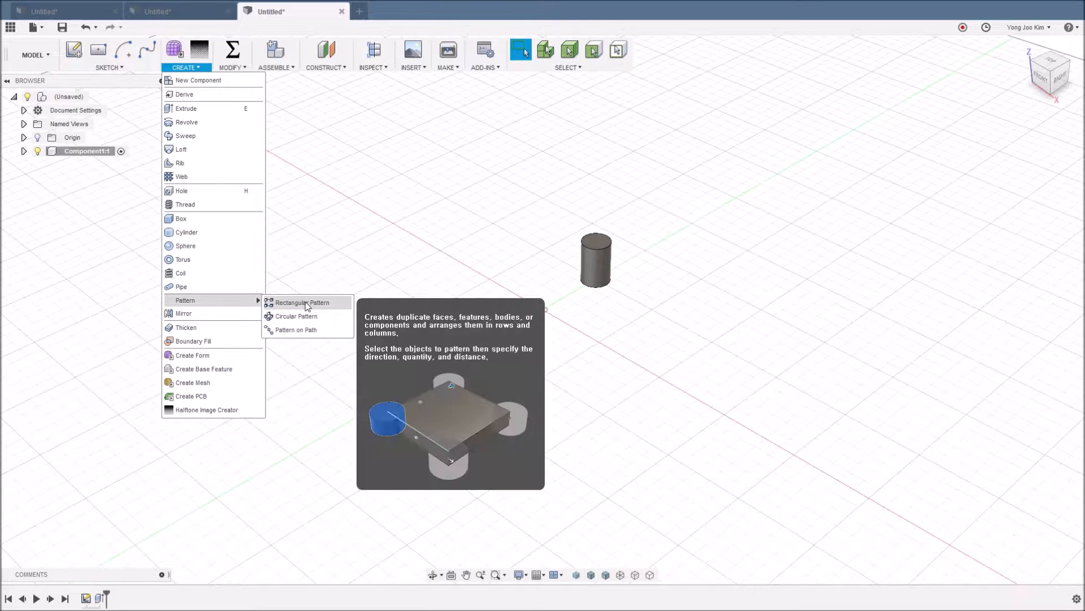
{"action": "left_click", "coordinate": [298, 316]}
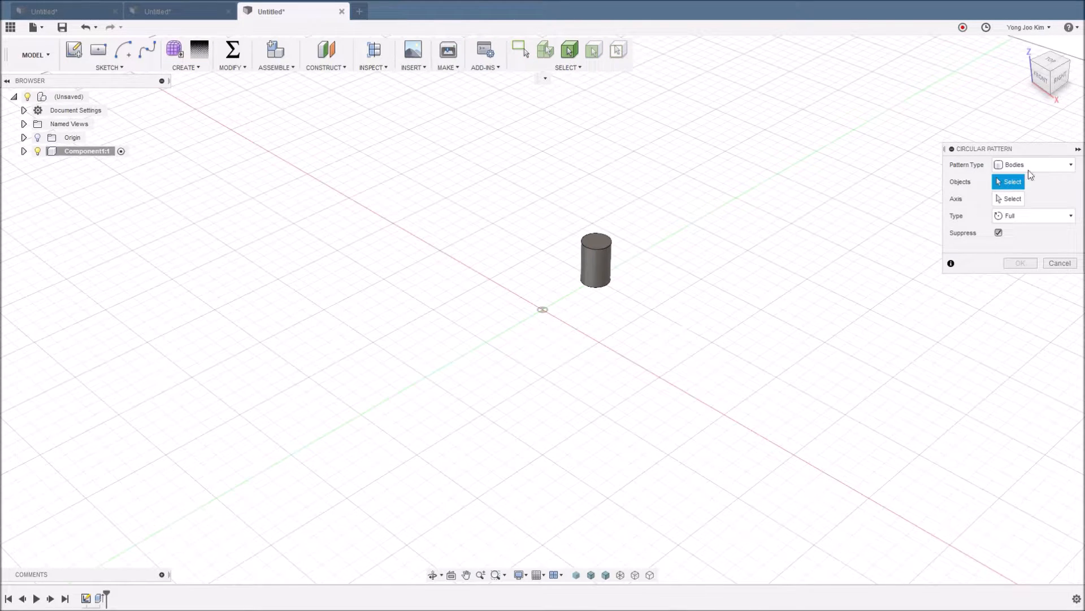
{"action": "left_click", "coordinate": [1046, 166]}
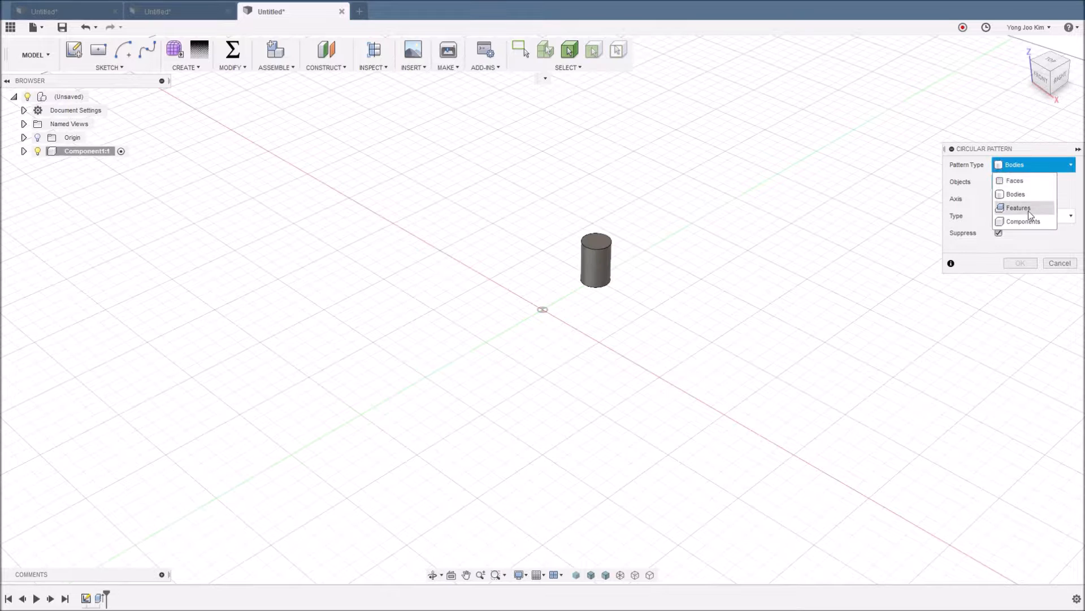
{"action": "left_click", "coordinate": [1026, 222]}
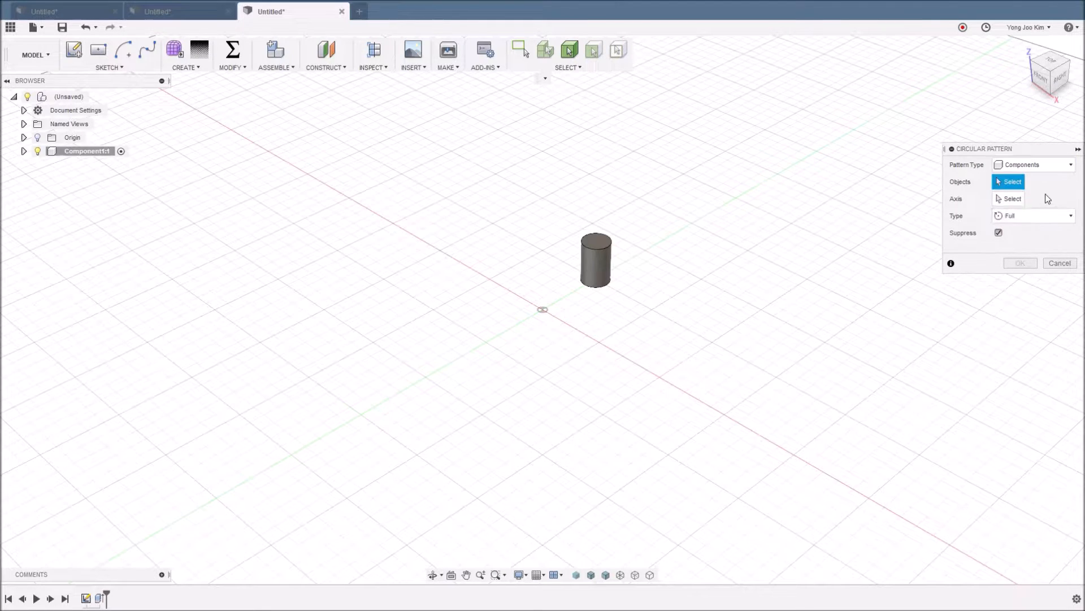
{"action": "left_click", "coordinate": [597, 255]}
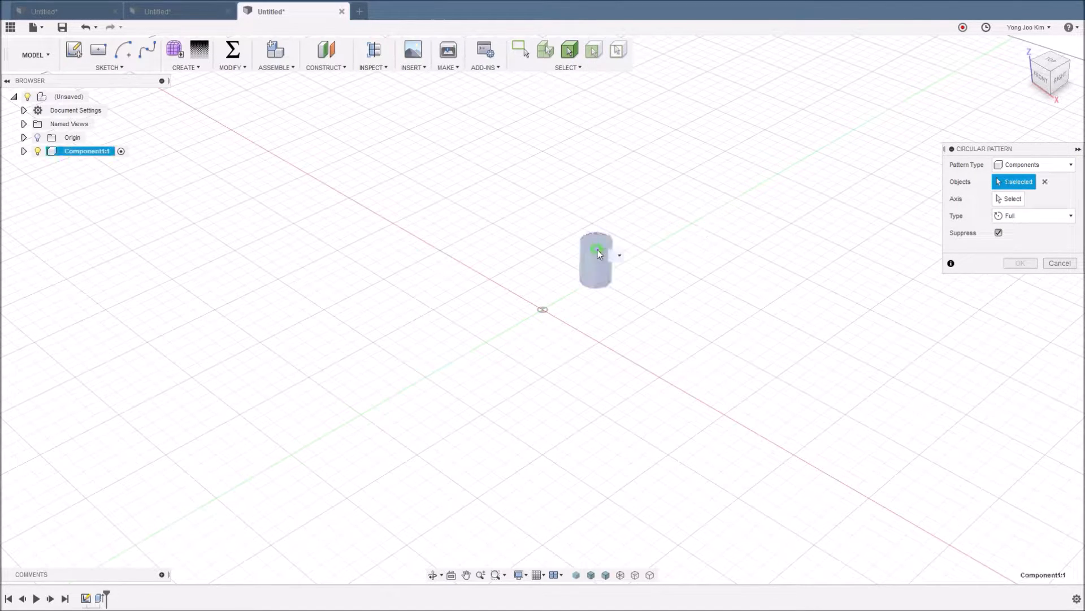
{"action": "left_click", "coordinate": [1009, 199]}
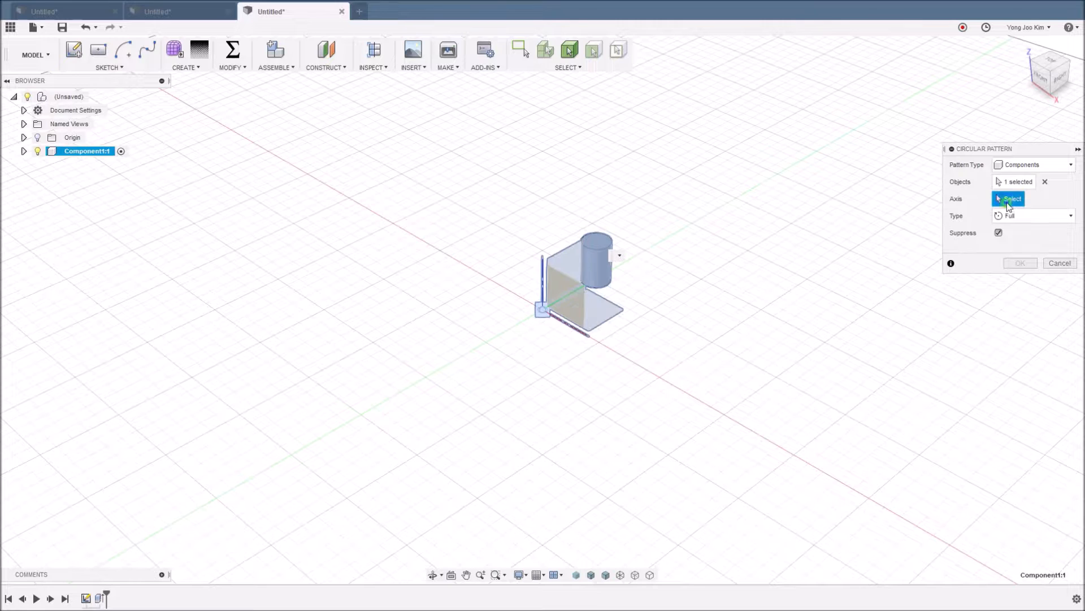
{"action": "left_click", "coordinate": [543, 287]}
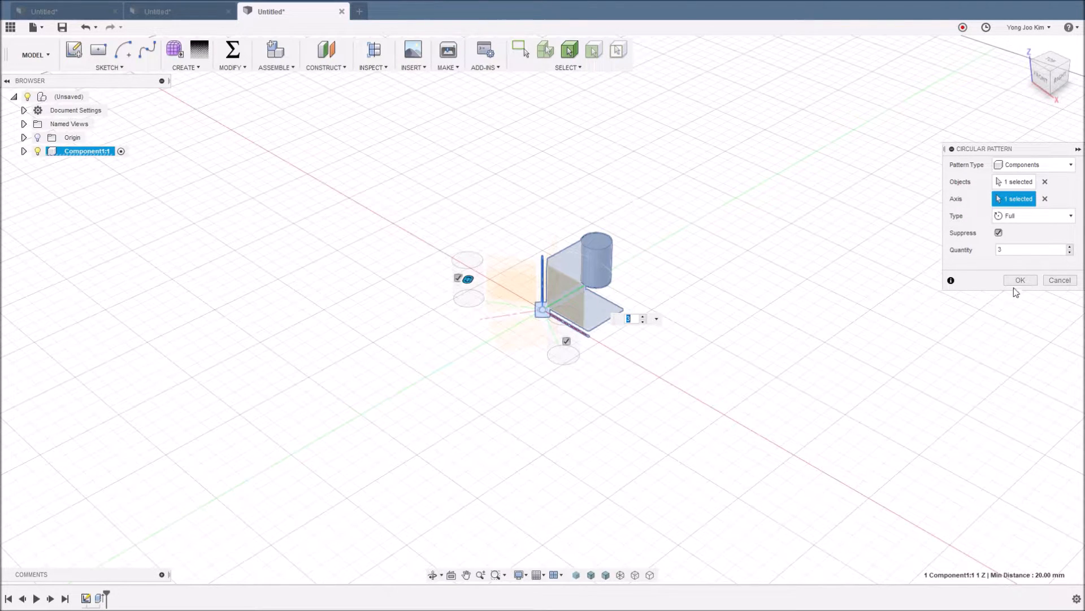
{"action": "left_click", "coordinate": [1019, 280]}
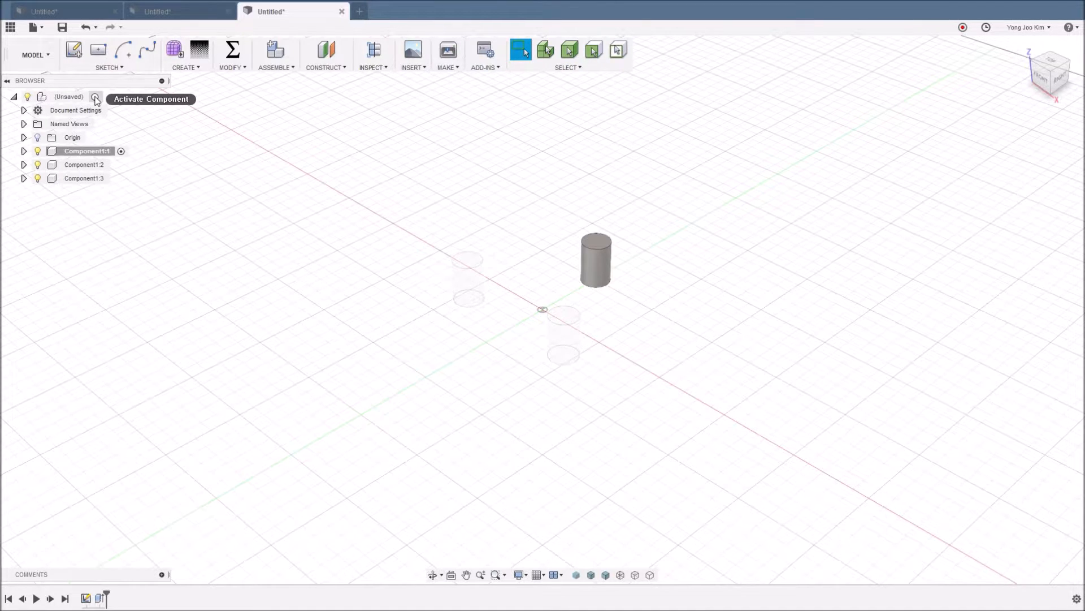
Activate the top-level assembly and fillet the top edge of the original cylinder with a 2.5 mm constant radius.
{"action": "left_click", "coordinate": [96, 98]}
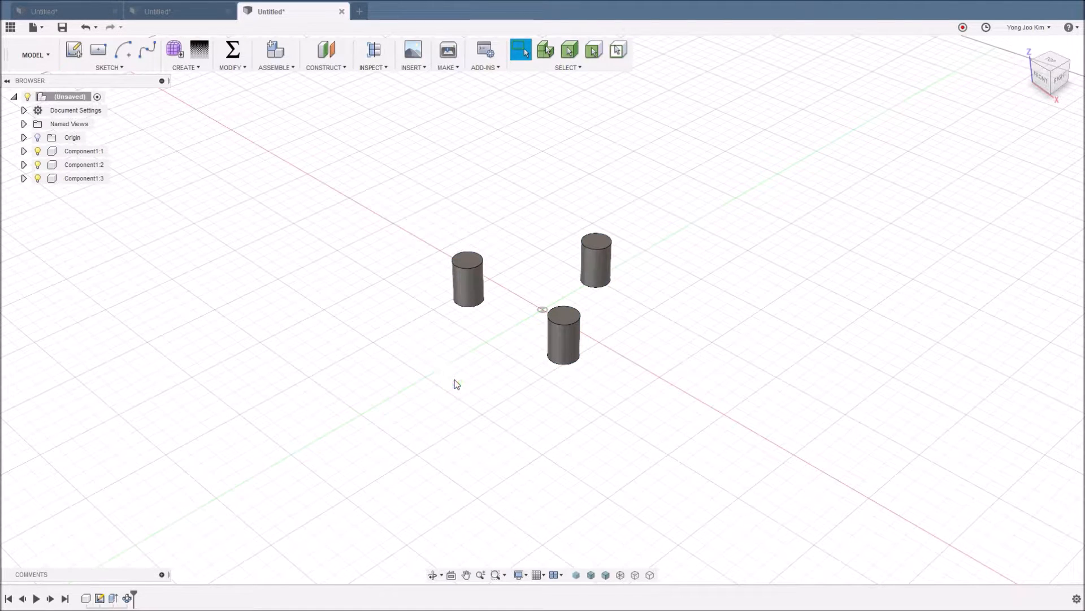
{"action": "key", "text": "f"}
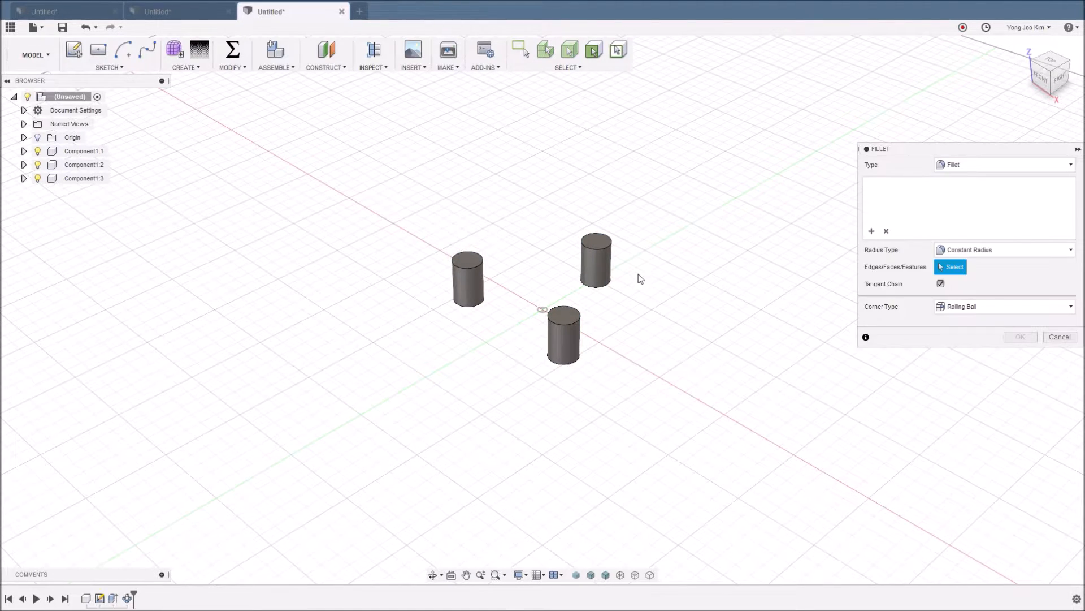
{"action": "left_click", "coordinate": [609, 249]}
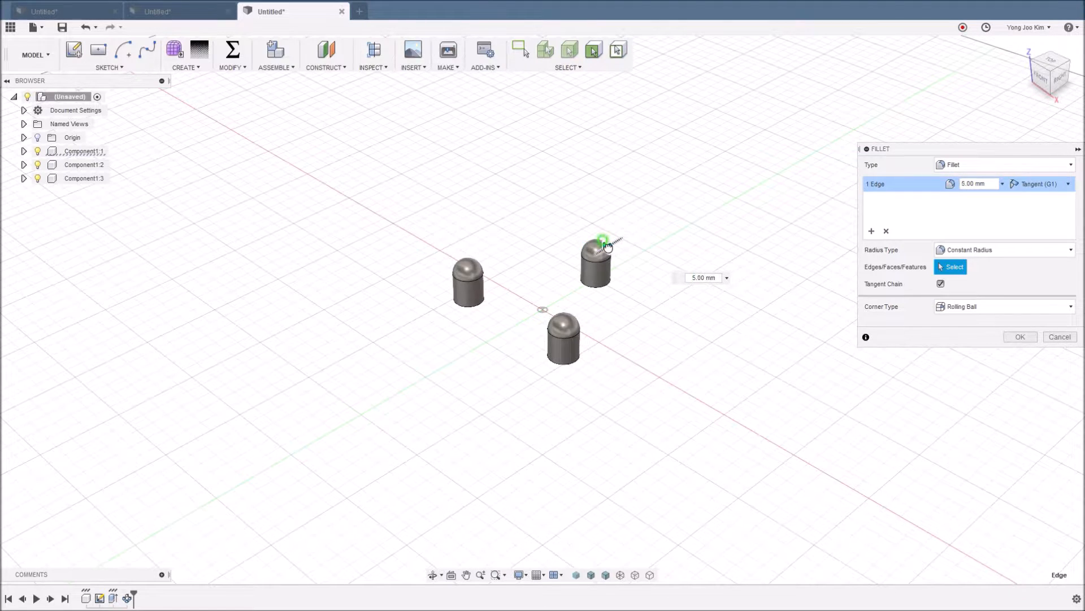
{"action": "mouse_move", "coordinate": [608, 246]}
{"action": "left_mouse_down"}
{"action": "mouse_move", "coordinate": [594, 243]}
{"action": "mouse_move", "coordinate": [605, 245]}
{"action": "left_mouse_up"}
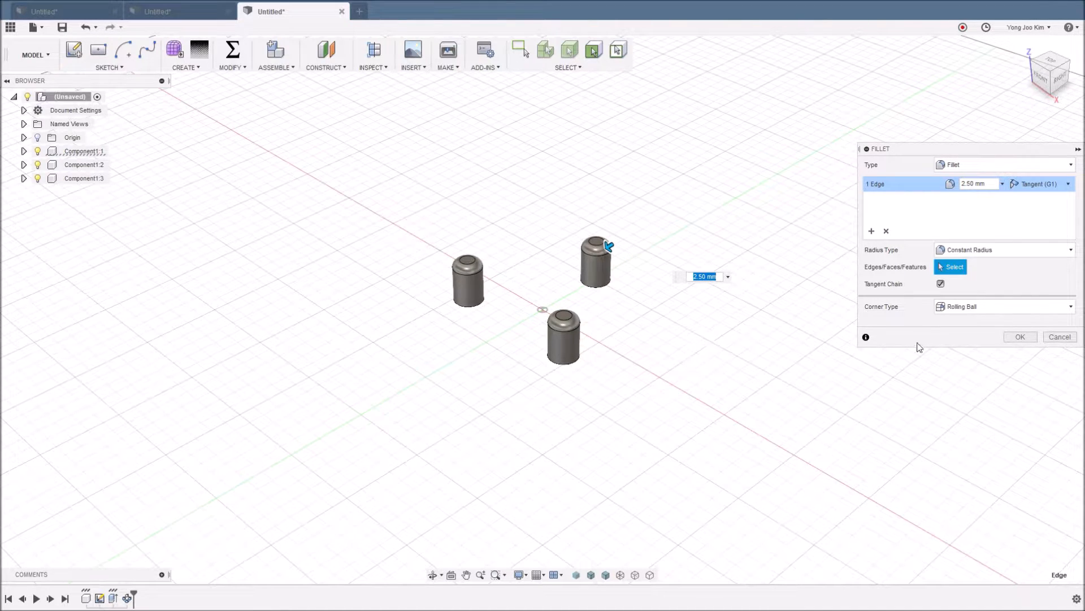
{"action": "left_click", "coordinate": [1020, 337]}
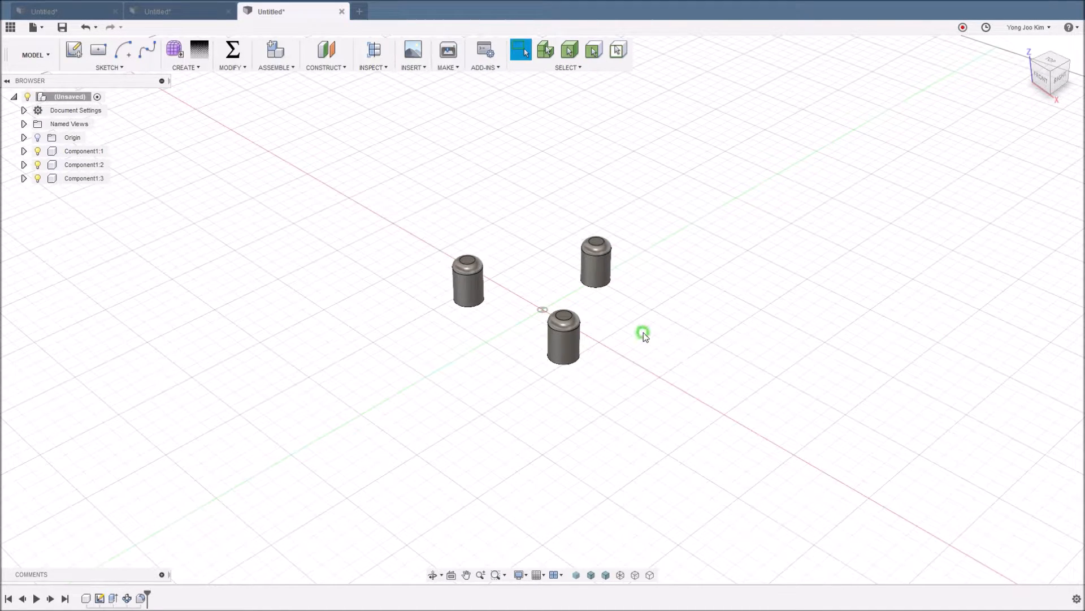
Extrude the top face of the front cylinder upward 5 mm with the Join operation.
{"action": "key", "text": "e"}
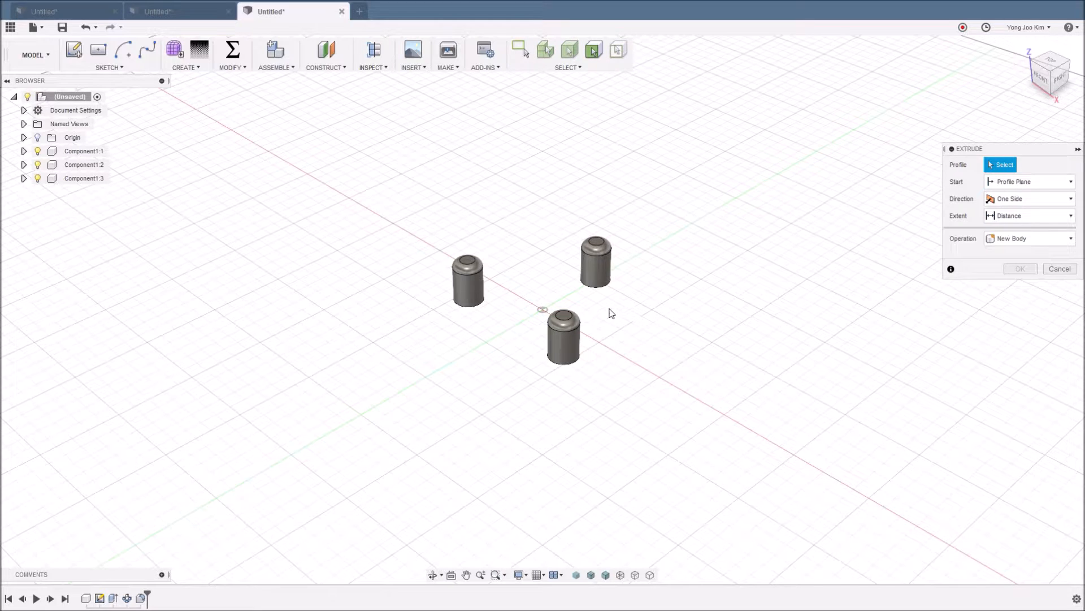
{"action": "left_click", "coordinate": [565, 314]}
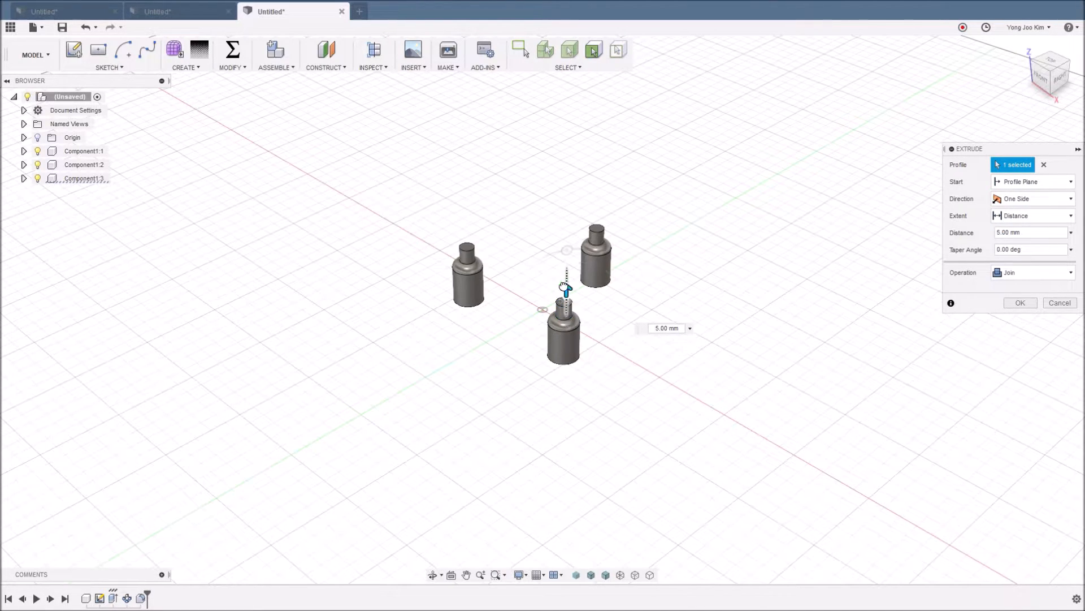
{"action": "left_click", "coordinate": [1020, 303]}
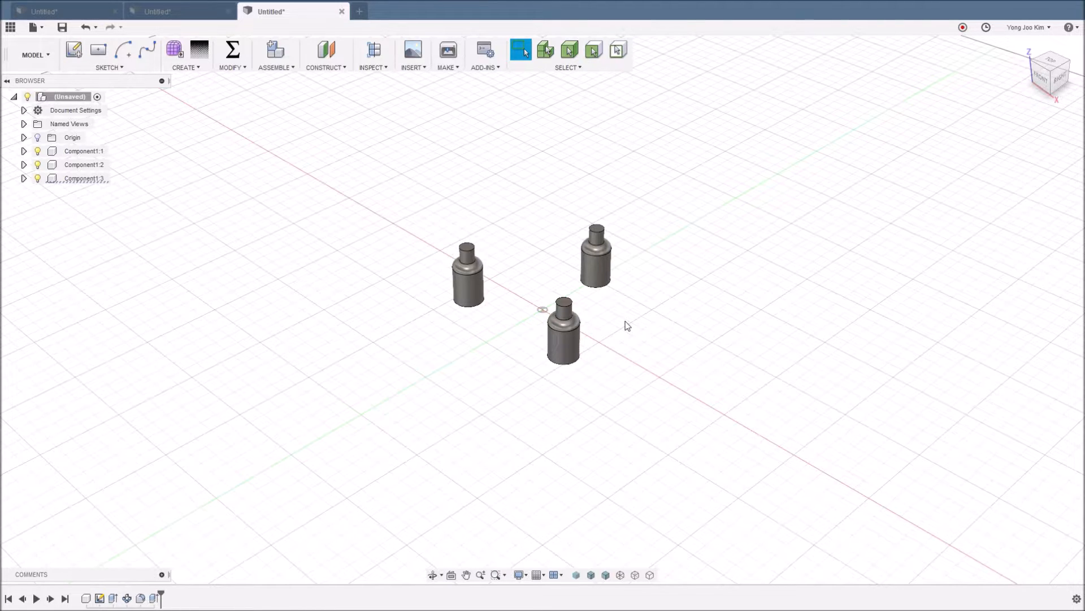
{"action": "left_click", "coordinate": [280, 71]}
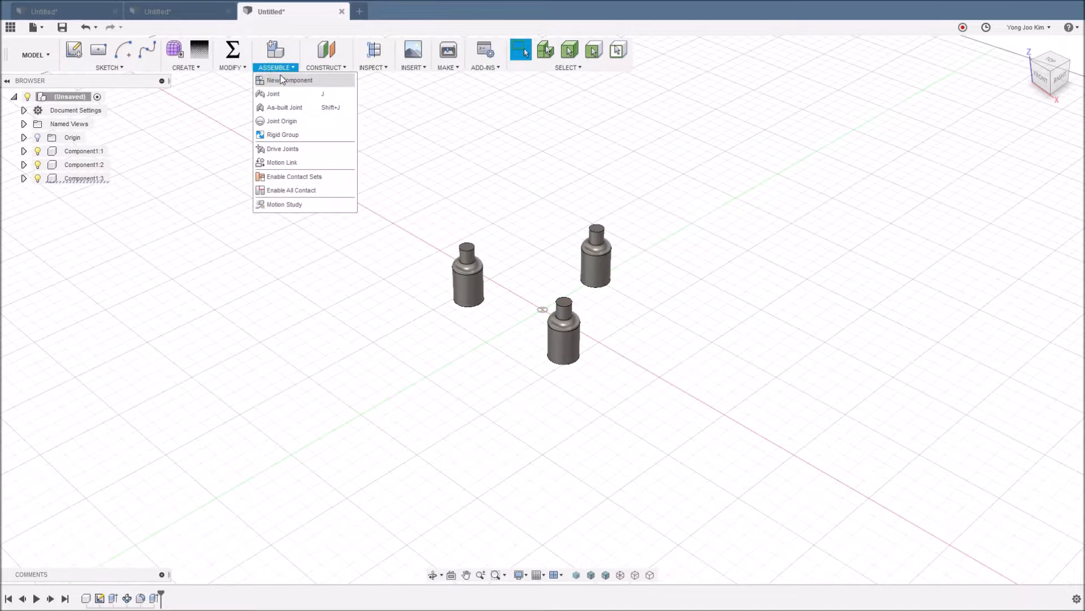
{"action": "left_click", "coordinate": [428, 293]}
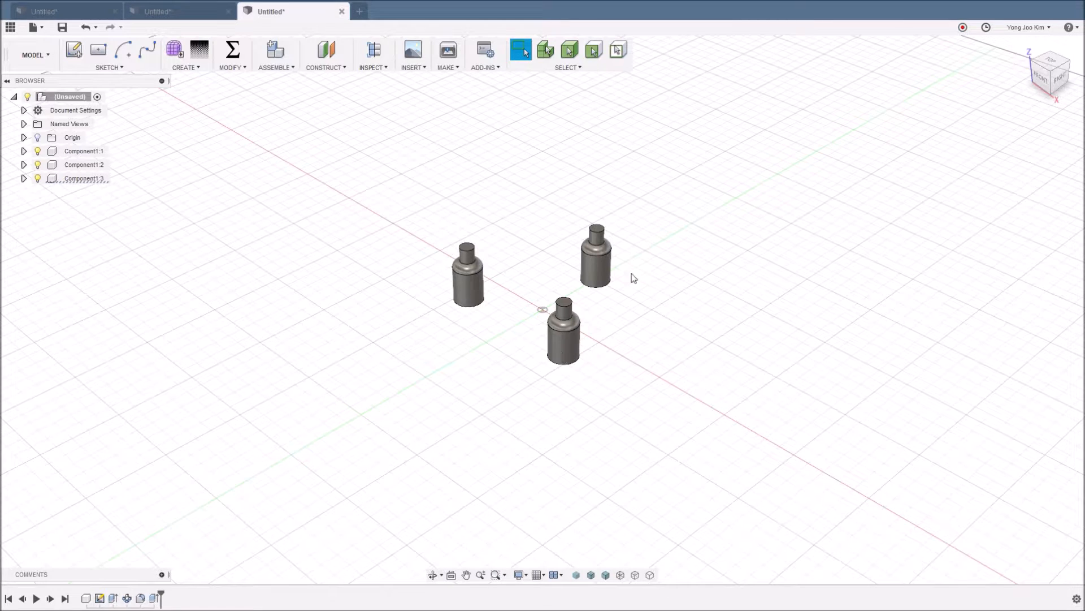
{"action": "left_click", "coordinate": [199, 70]}
{"action": "mouse_move", "coordinate": [242, 304]}
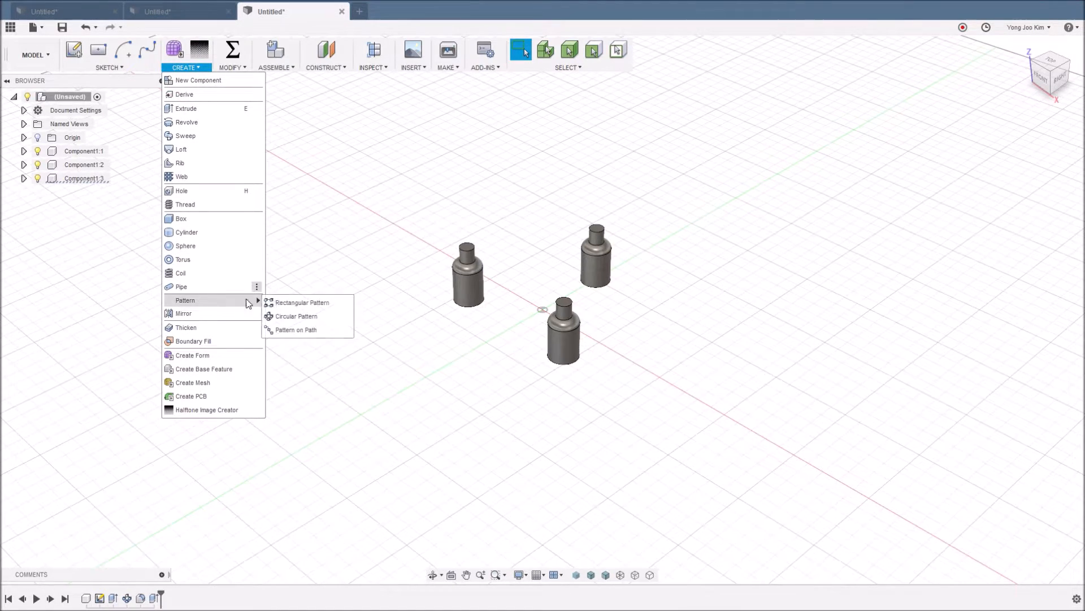
{"action": "left_click", "coordinate": [303, 301]}
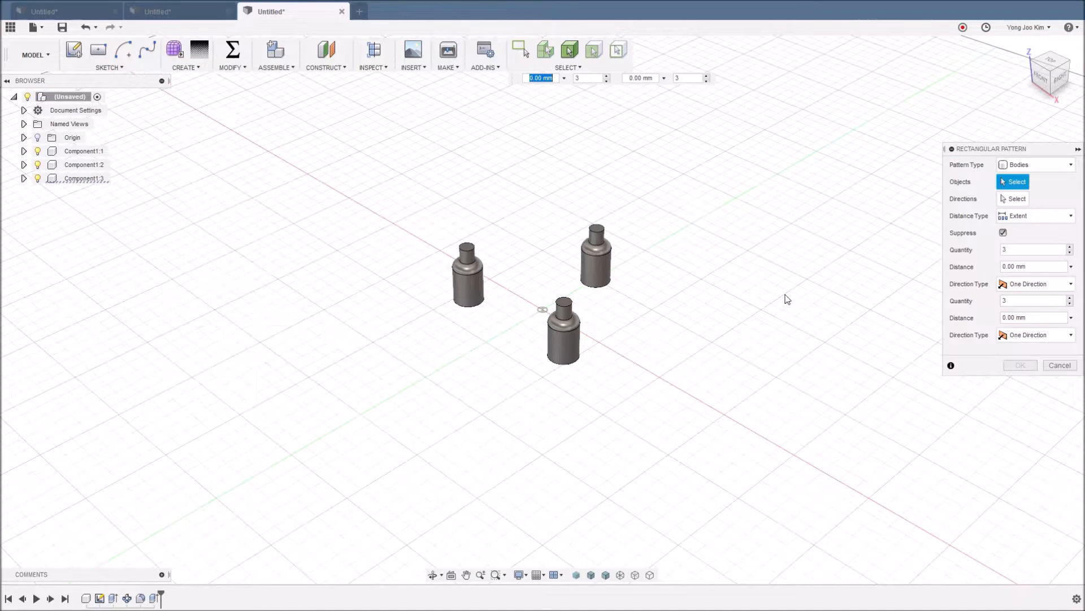
{"action": "left_click", "coordinate": [1056, 165]}
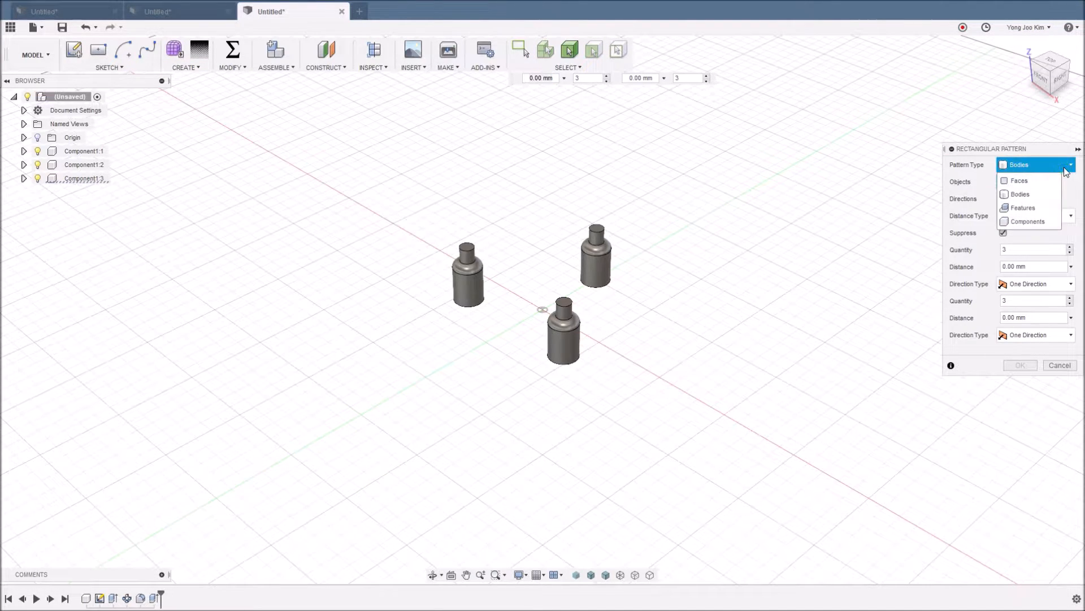
{"action": "left_click", "coordinate": [1066, 203]}
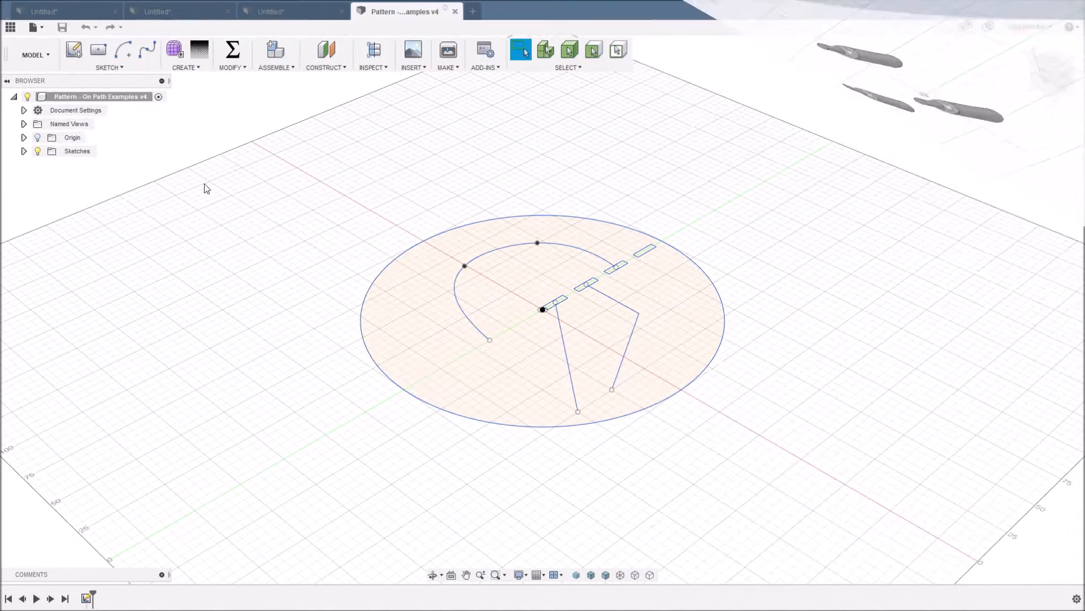
{"action": "left_click", "coordinate": [197, 70]}
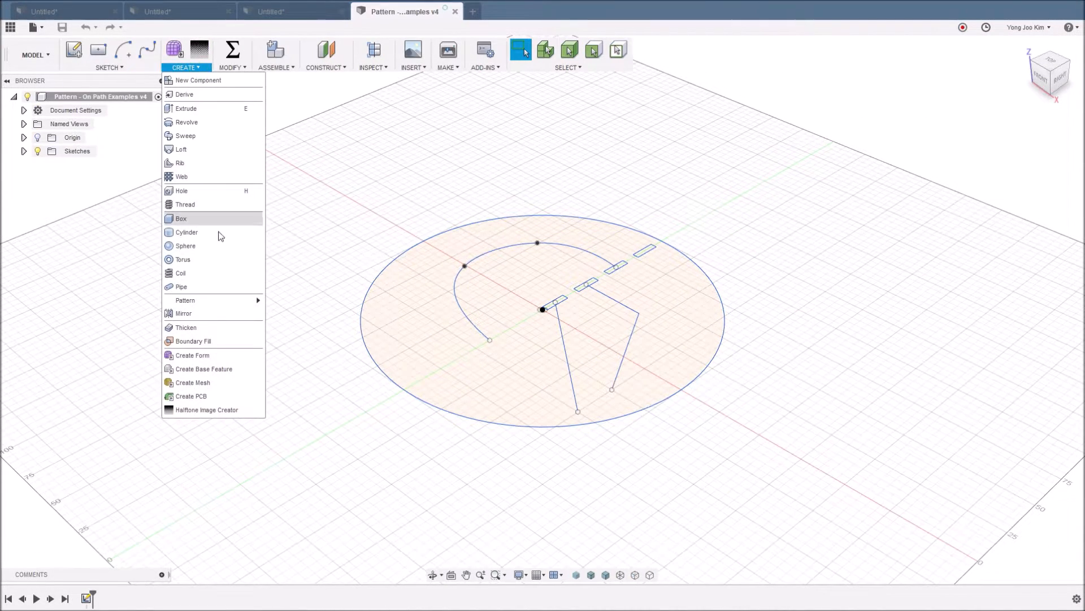
{"action": "mouse_move", "coordinate": [247, 305]}
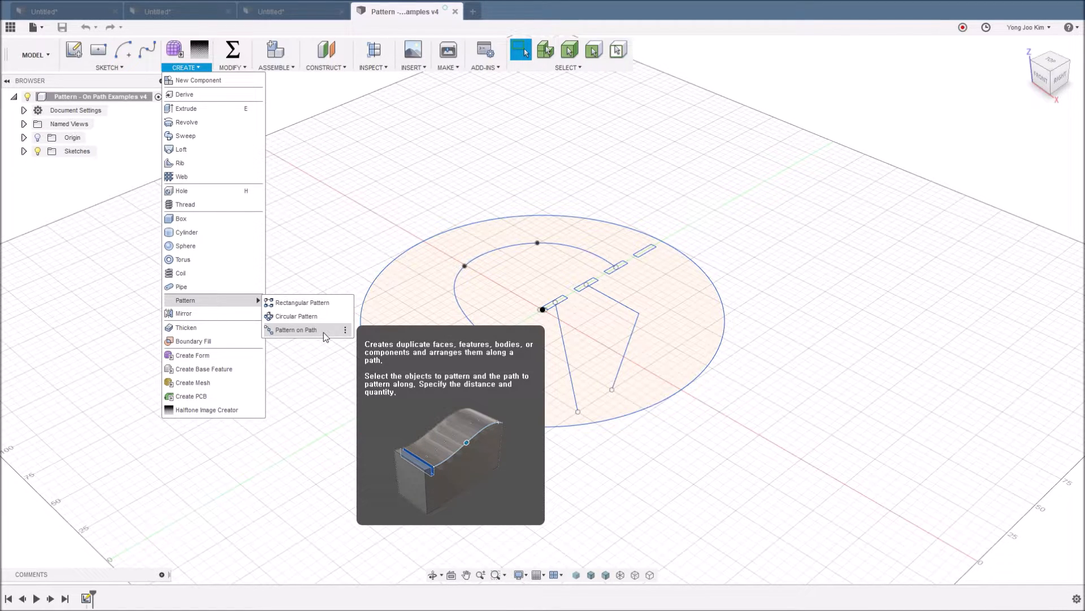
{"action": "left_click", "coordinate": [341, 374]}
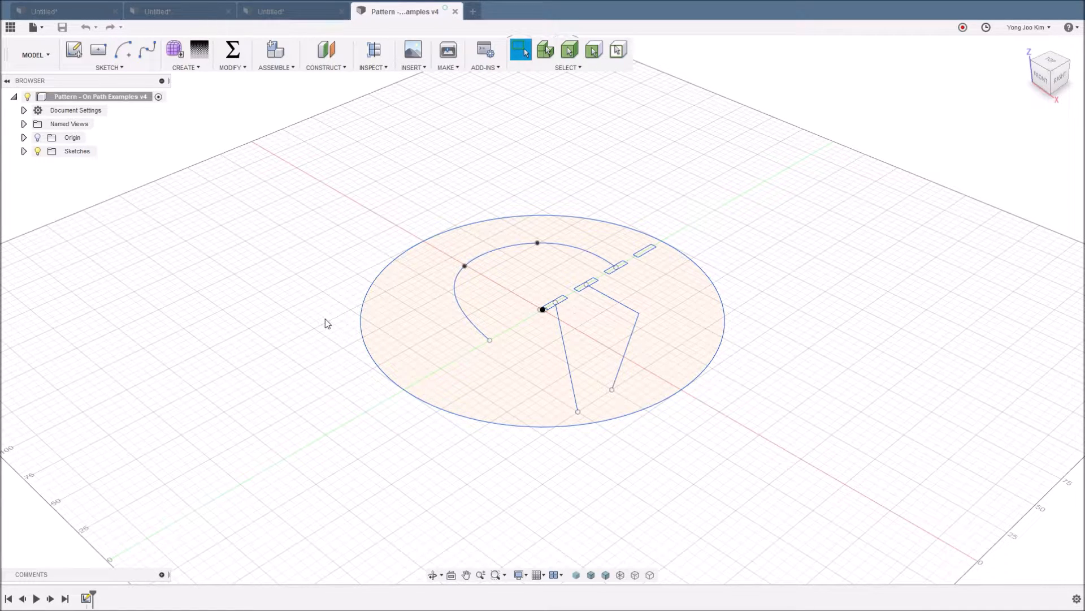
{"action": "left_click", "coordinate": [192, 67]}
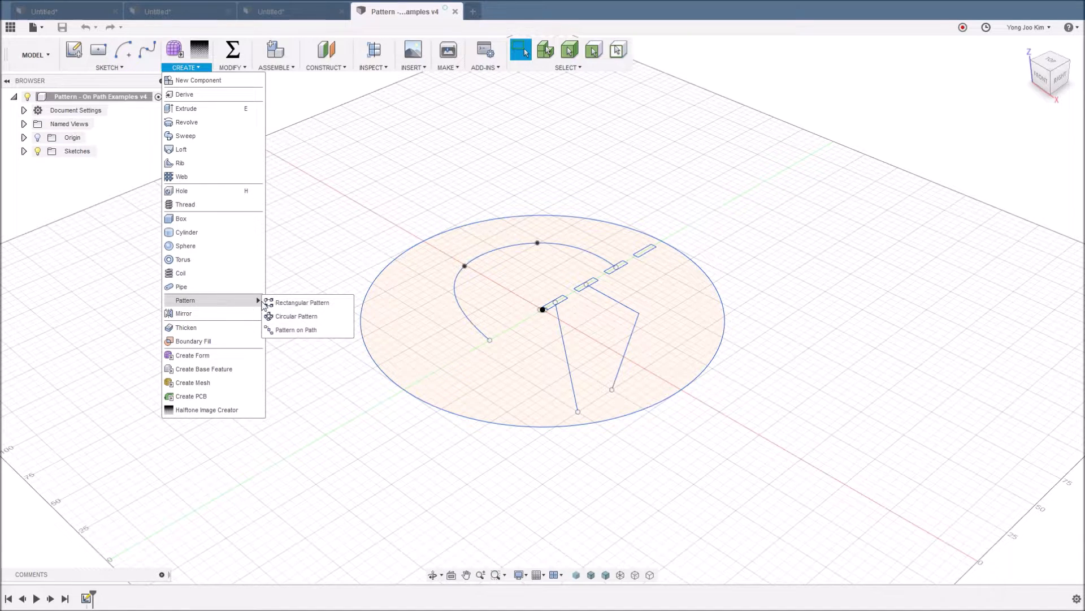
{"action": "left_click", "coordinate": [302, 330]}
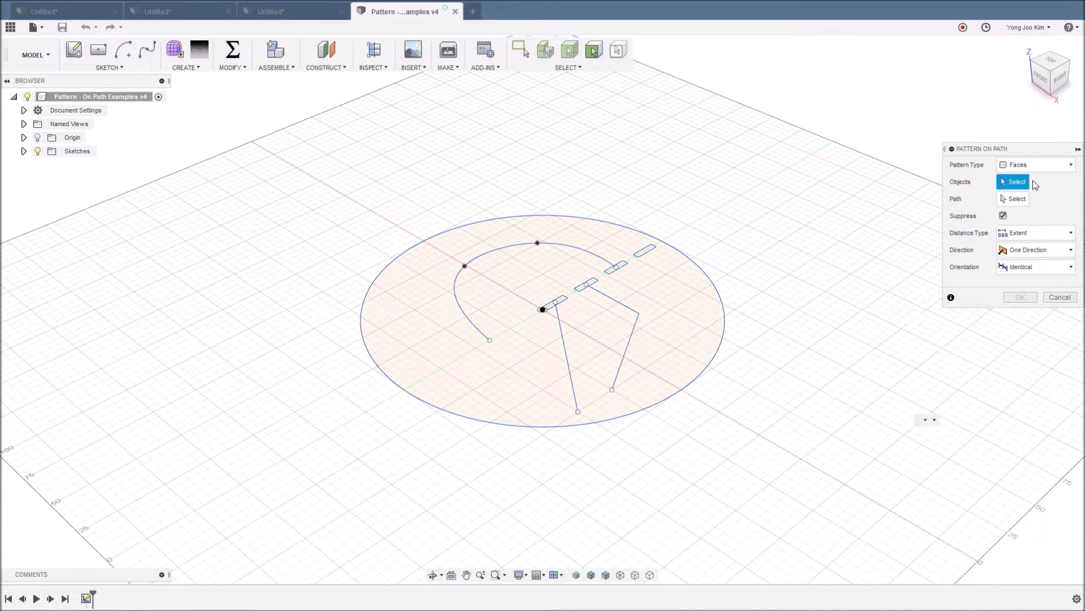
{"action": "left_click", "coordinate": [1068, 165]}
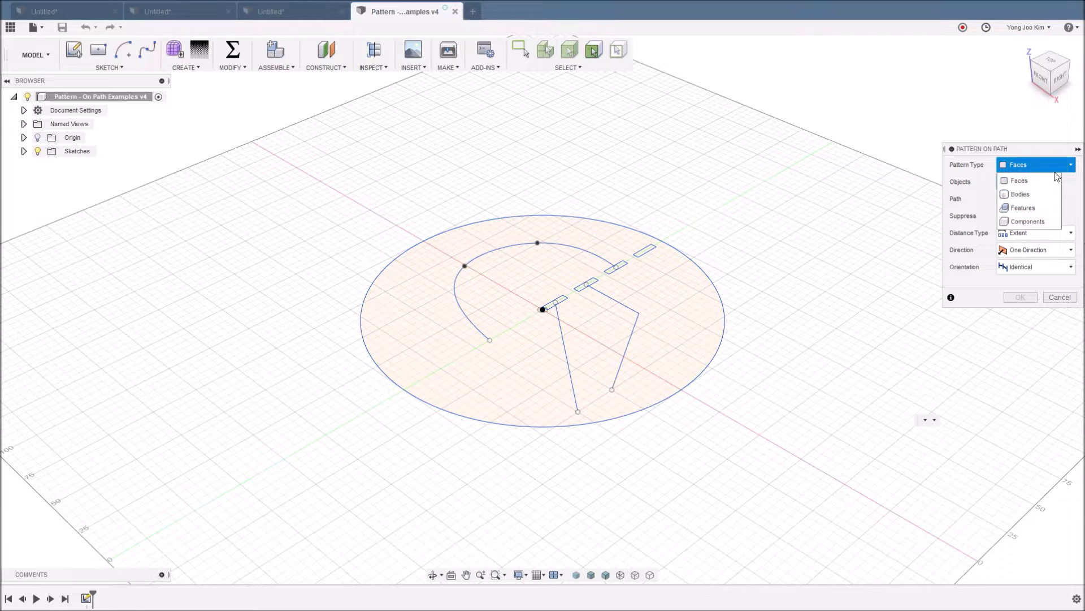
{"action": "left_click", "coordinate": [1070, 300]}
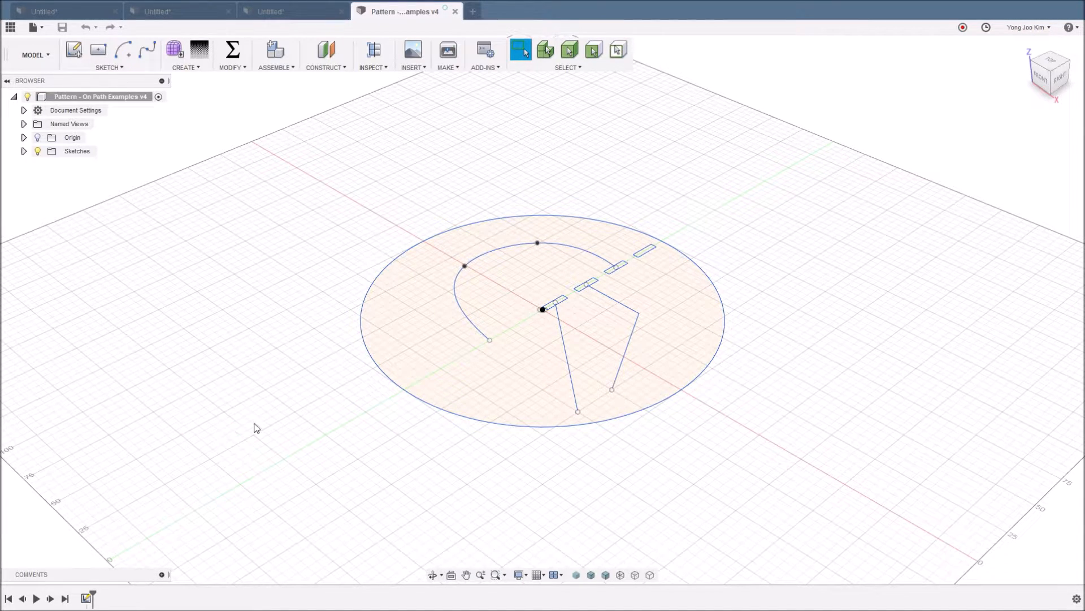
Extrude the four small rectangles in the row upward 5 mm as new bodies.
{"action": "key", "text": "e"}
{"action": "left_click", "coordinate": [560, 304]}
{"action": "left_click", "coordinate": [579, 289]}
{"action": "left_click", "coordinate": [615, 268]}
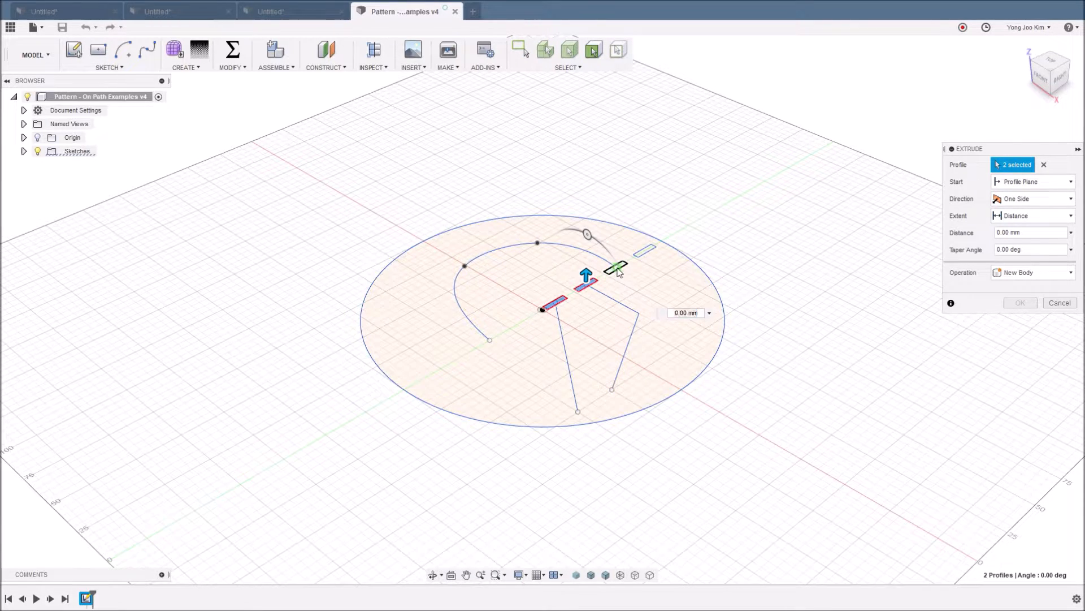
{"action": "left_click", "coordinate": [644, 253]}
{"action": "left_click_drag", "start_coordinate": [645, 236], "coordinate": [644, 230]}
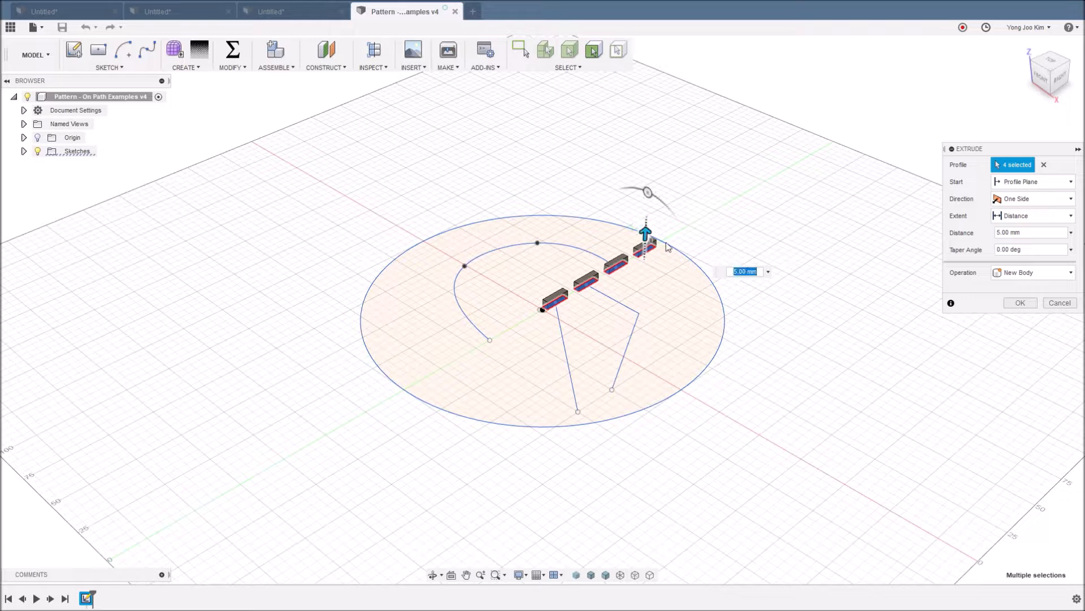
{"action": "left_click", "coordinate": [1019, 303]}
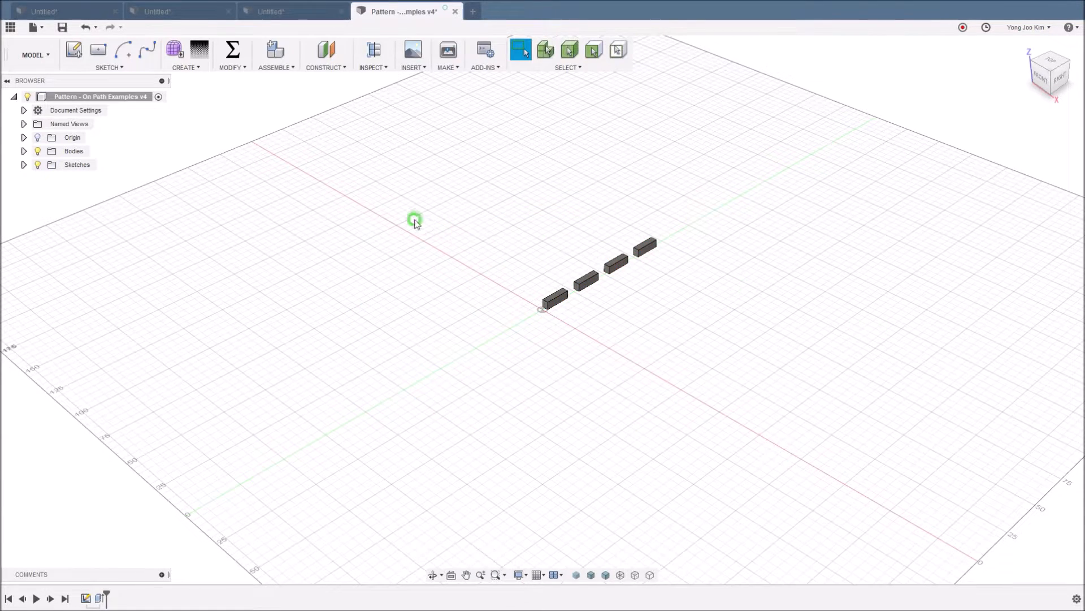
Show Sketch1 and set up a Pattern on Path of type Bodies, using the bar nearest the origin and the single straight line as path.
{"action": "left_click", "coordinate": [24, 164]}
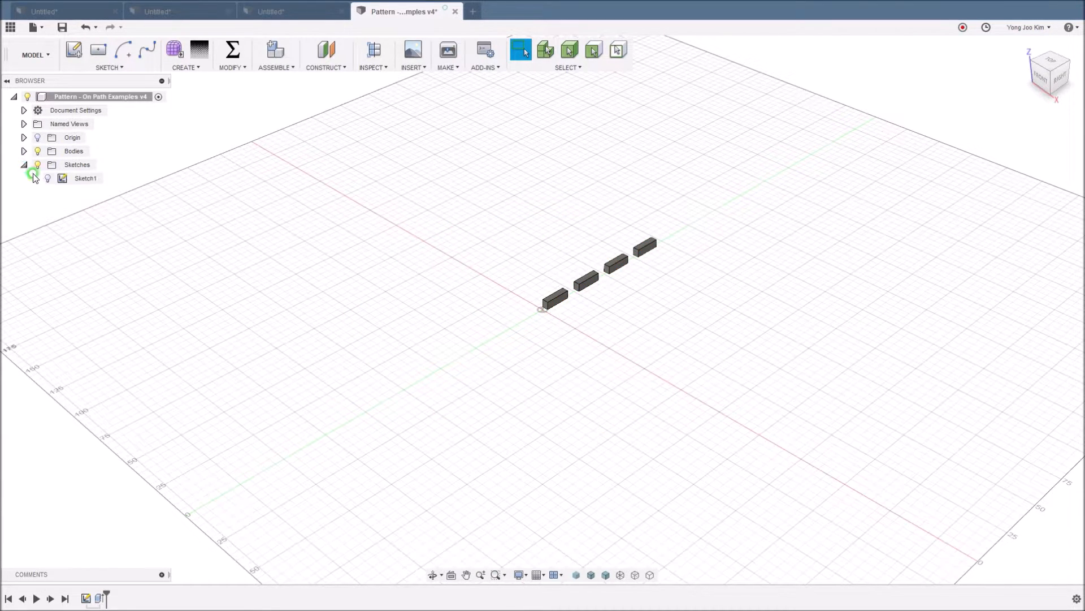
{"action": "left_click", "coordinate": [48, 178]}
{"action": "left_click", "coordinate": [195, 69]}
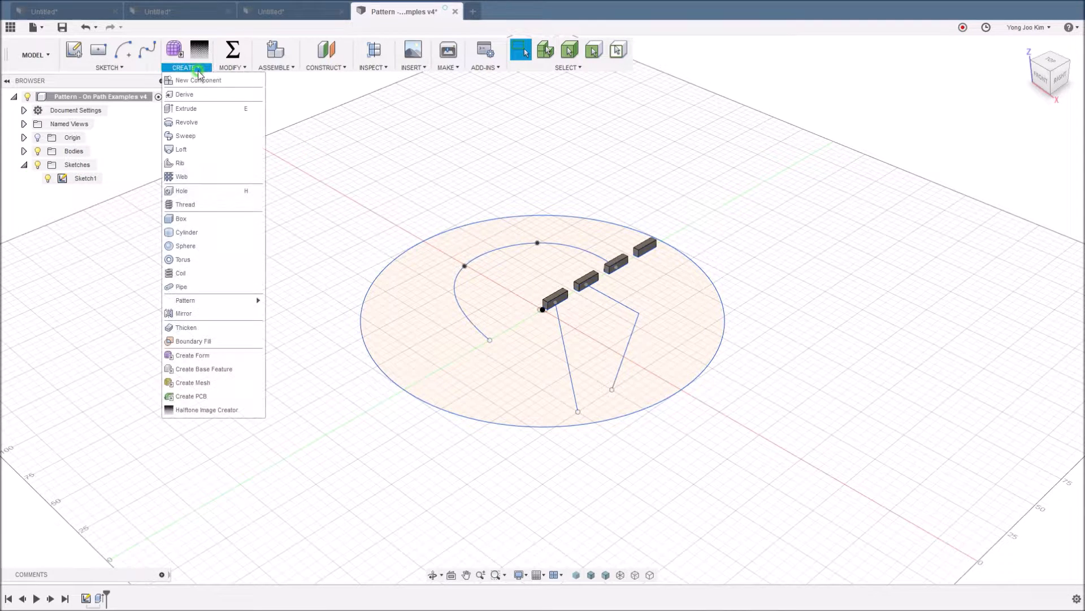
{"action": "mouse_move", "coordinate": [249, 300]}
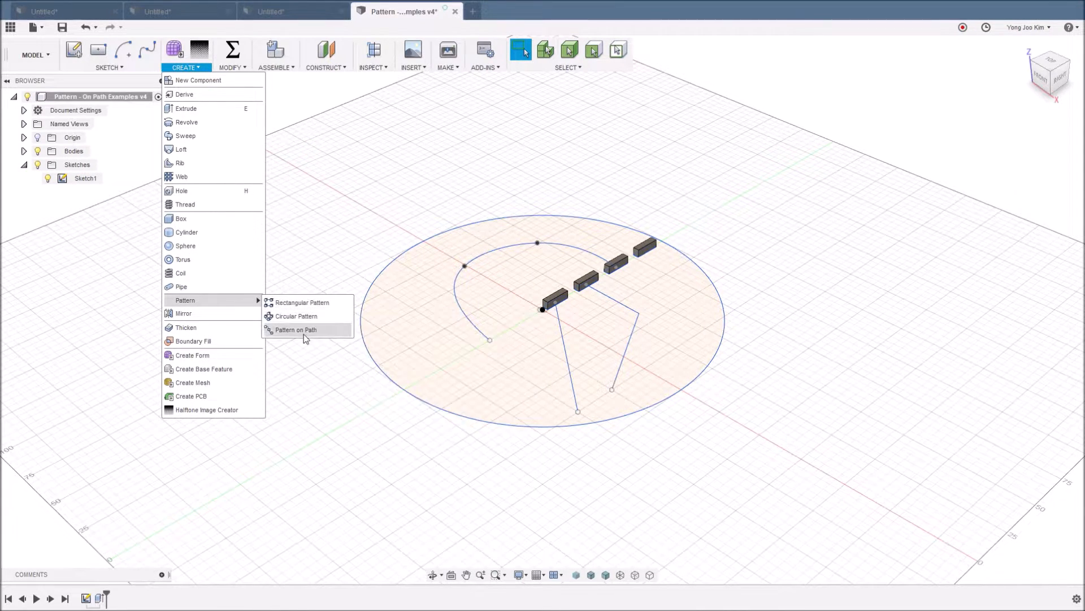
{"action": "left_click", "coordinate": [296, 330]}
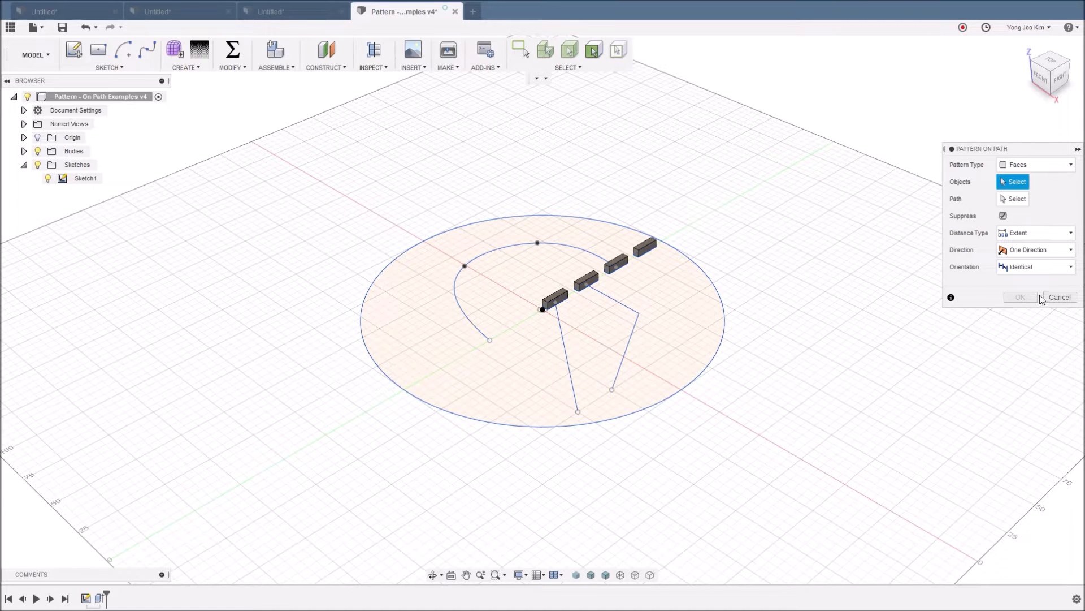
{"action": "left_click", "coordinate": [1058, 170]}
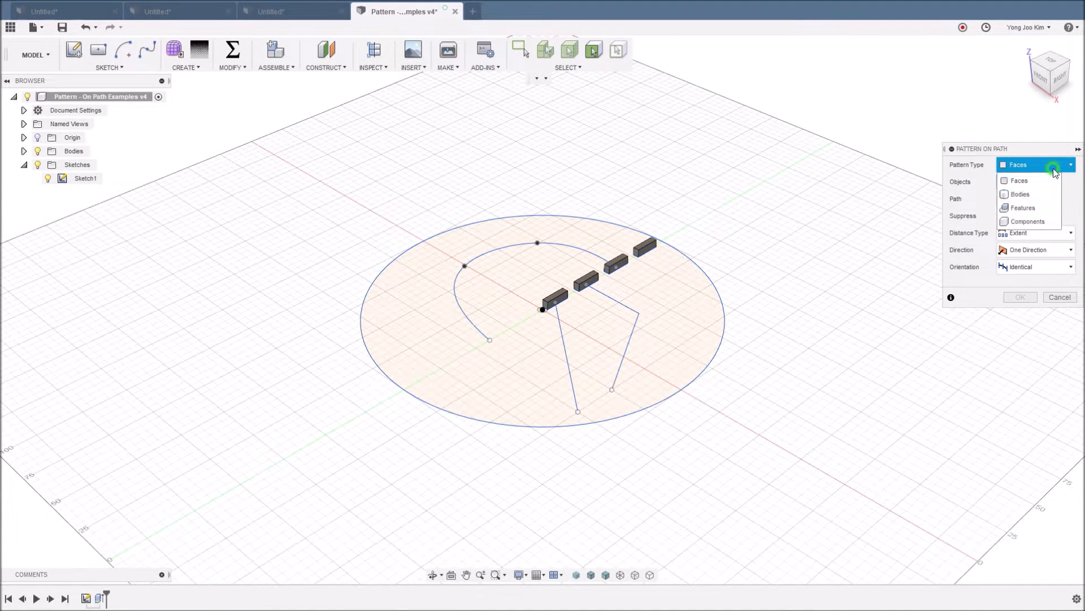
{"action": "left_click", "coordinate": [1044, 195]}
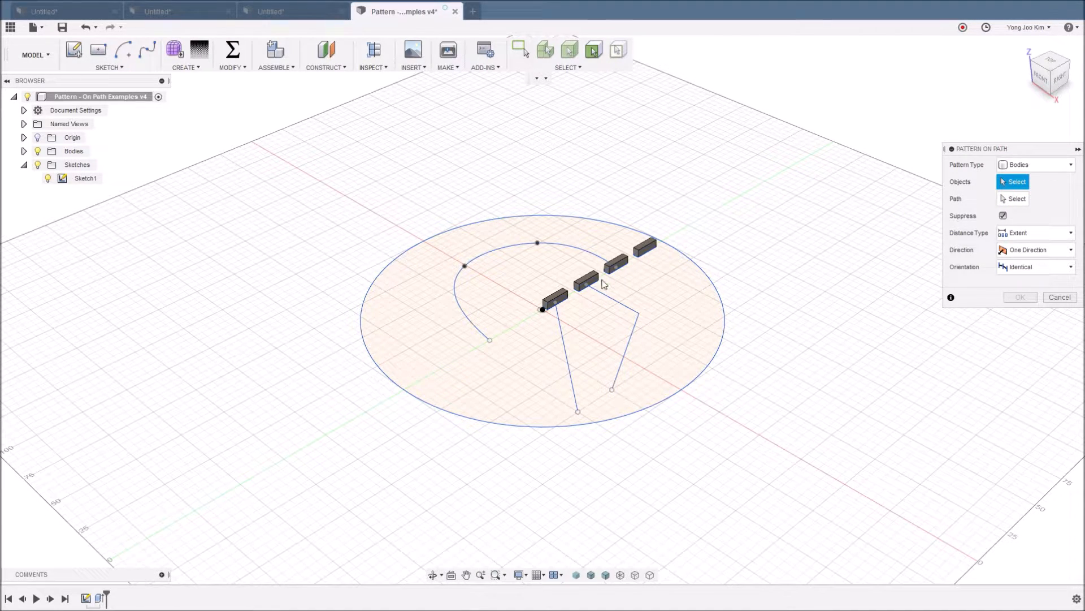
{"action": "left_click", "coordinate": [564, 299]}
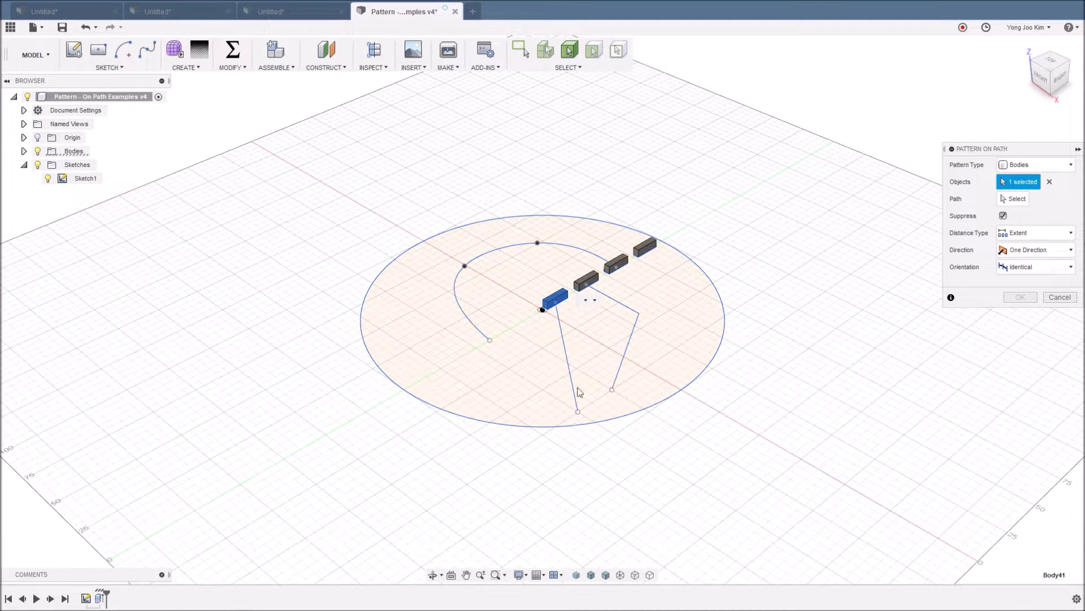
{"action": "left_click", "coordinate": [1015, 199]}
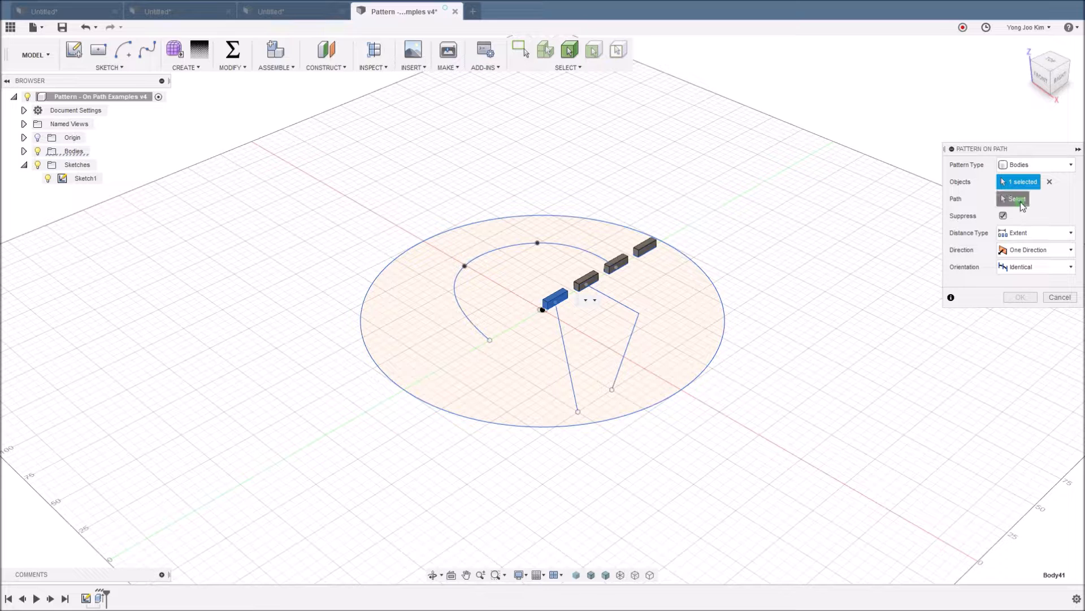
{"action": "left_click", "coordinate": [567, 360]}
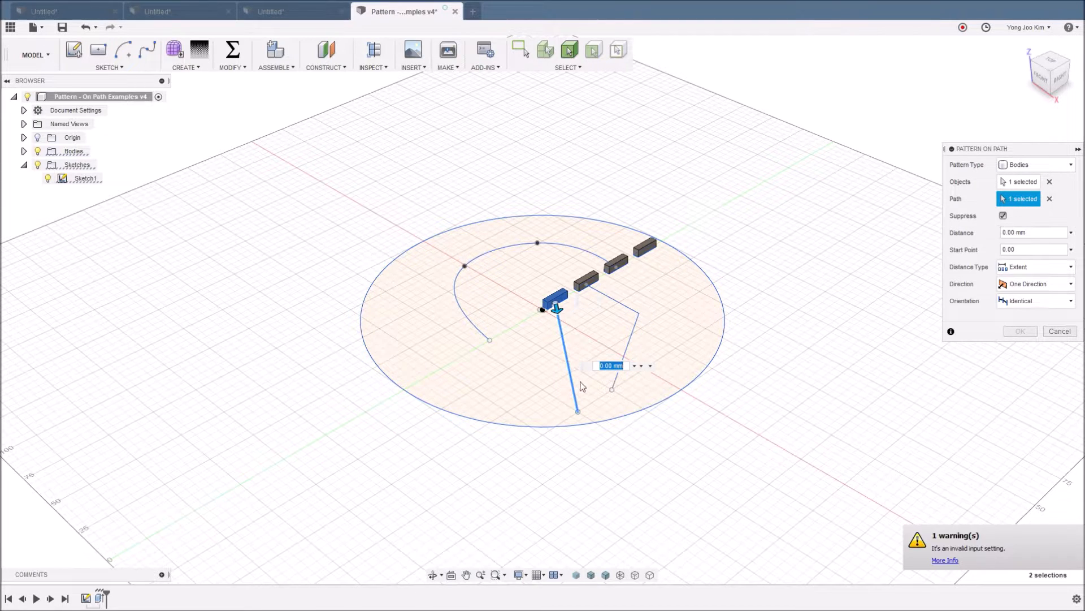
Extend the path pattern about 96 mm along the straight line with a quantity of 6.
{"action": "middle_click_drag", "start_coordinate": [603, 455], "coordinate": [690, 480], "text": "shift"}
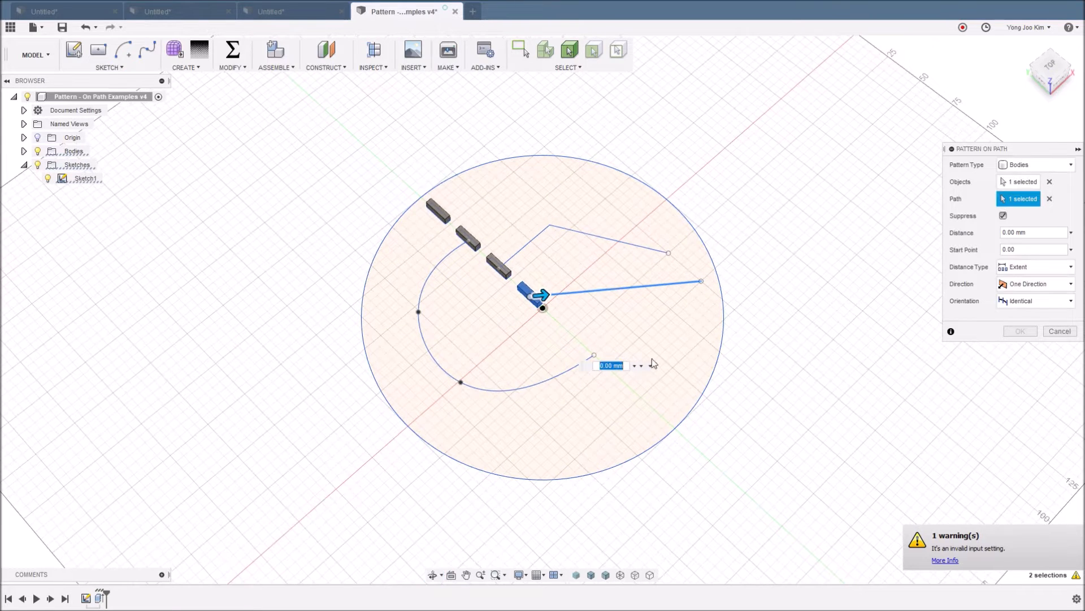
{"action": "left_click_drag", "start_coordinate": [544, 293], "coordinate": [715, 279]}
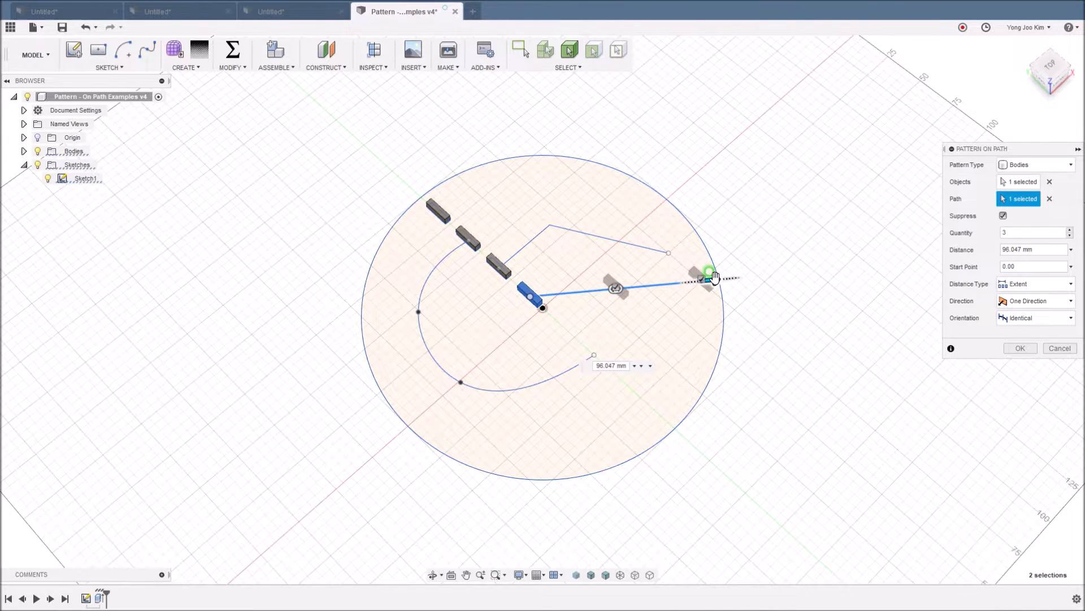
{"action": "left_click", "coordinate": [716, 279]}
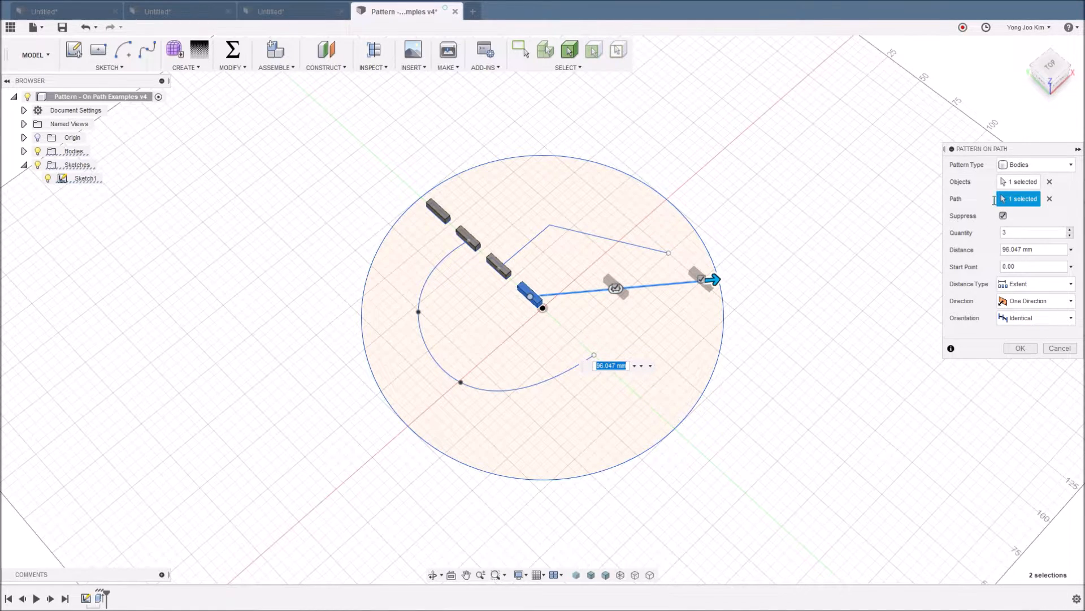
{"action": "left_click", "coordinate": [1003, 233]}
{"action": "left_click_drag", "start_coordinate": [1005, 233], "coordinate": [988, 236]}
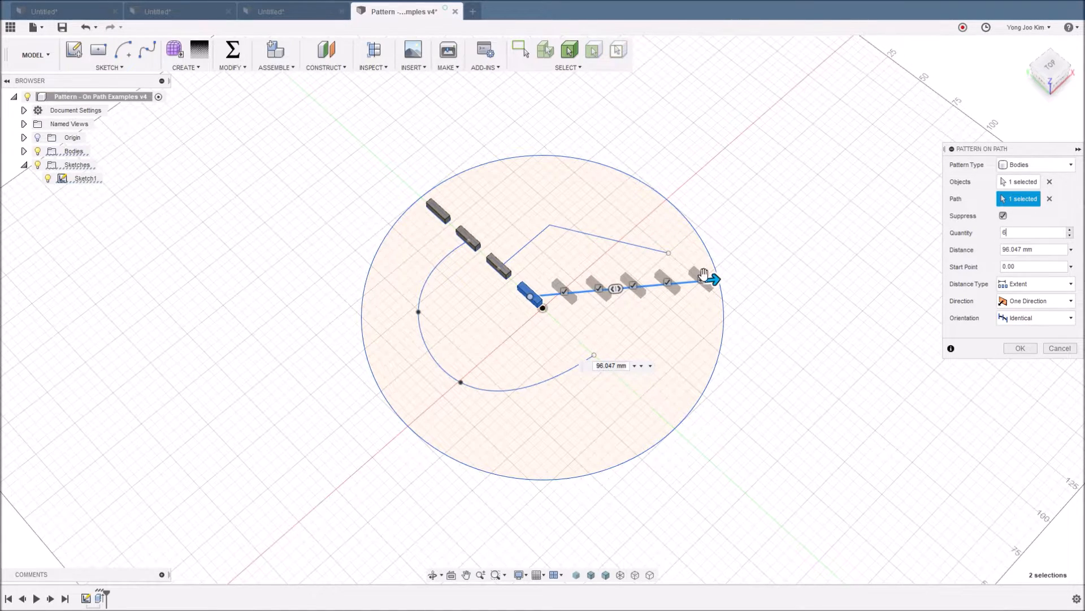
{"action": "left_click_drag", "start_coordinate": [714, 278], "coordinate": [902, 262]}
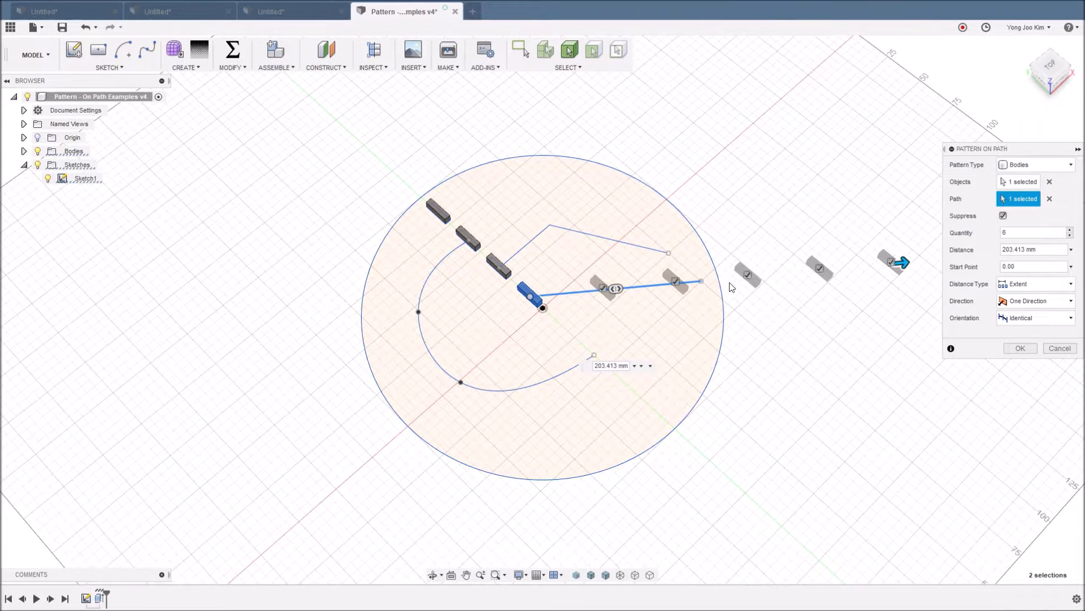
{"action": "left_click_drag", "start_coordinate": [899, 262], "coordinate": [711, 282]}
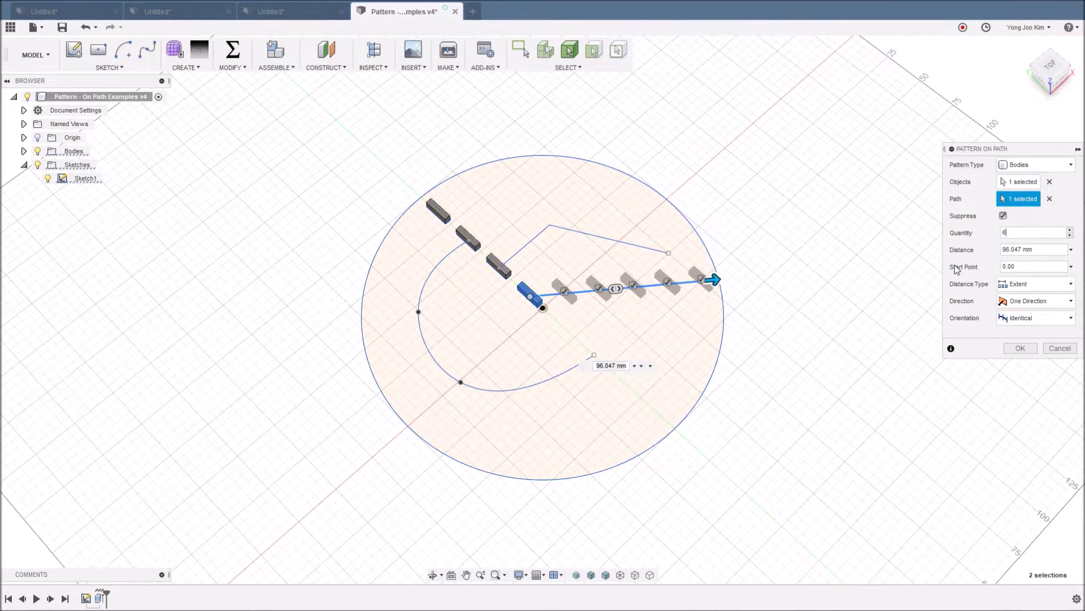
Set the path pattern's start point to 0.5.
{"action": "left_click", "coordinate": [1023, 266]}
{"action": "left_click", "coordinate": [1037, 267]}
{"action": "type", "text": "0.5"}
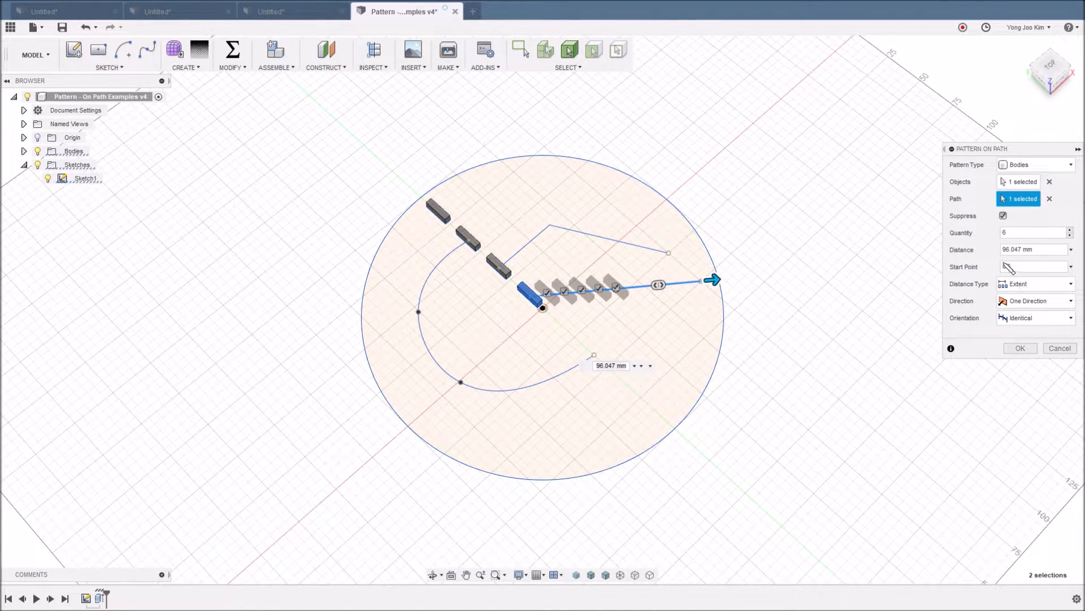
{"action": "mouse_move", "coordinate": [1007, 276]}
{"action": "left_mouse_down"}
{"action": "mouse_move", "coordinate": [1023, 264]}
{"action": "mouse_move", "coordinate": [997, 270]}
{"action": "mouse_move", "coordinate": [1014, 278]}
{"action": "left_mouse_up"}
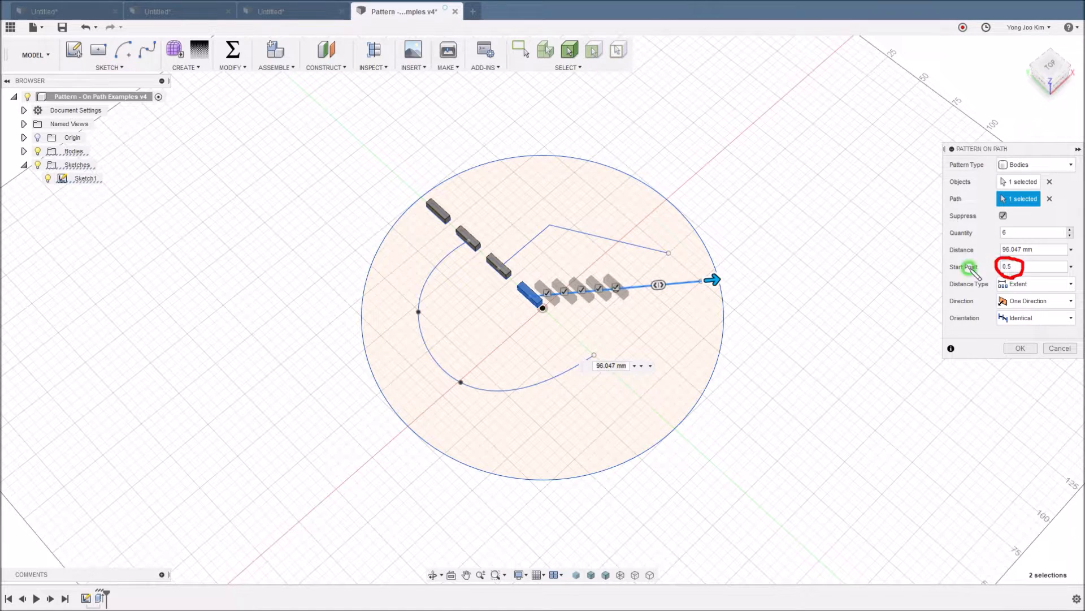
{"action": "left_click", "coordinate": [622, 288]}
{"action": "mouse_move", "coordinate": [624, 286]}
{"action": "left_mouse_down"}
{"action": "mouse_move", "coordinate": [670, 269]}
{"action": "mouse_move", "coordinate": [698, 274]}
{"action": "mouse_move", "coordinate": [705, 285]}
{"action": "mouse_move", "coordinate": [636, 288]}
{"action": "mouse_move", "coordinate": [701, 282]}
{"action": "mouse_move", "coordinate": [687, 293]}
{"action": "left_mouse_up"}
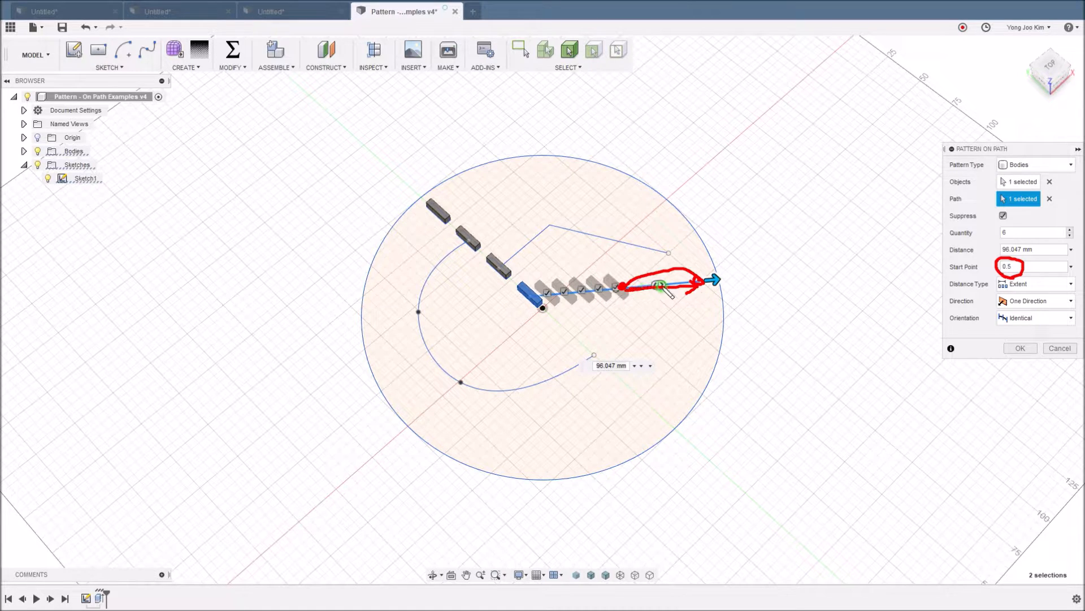
{"action": "mouse_move", "coordinate": [527, 296]}
{"action": "left_mouse_down"}
{"action": "mouse_move", "coordinate": [622, 289]}
{"action": "mouse_move", "coordinate": [558, 303]}
{"action": "mouse_move", "coordinate": [528, 291]}
{"action": "mouse_move", "coordinate": [622, 269]}
{"action": "mouse_move", "coordinate": [633, 302]}
{"action": "left_mouse_up"}
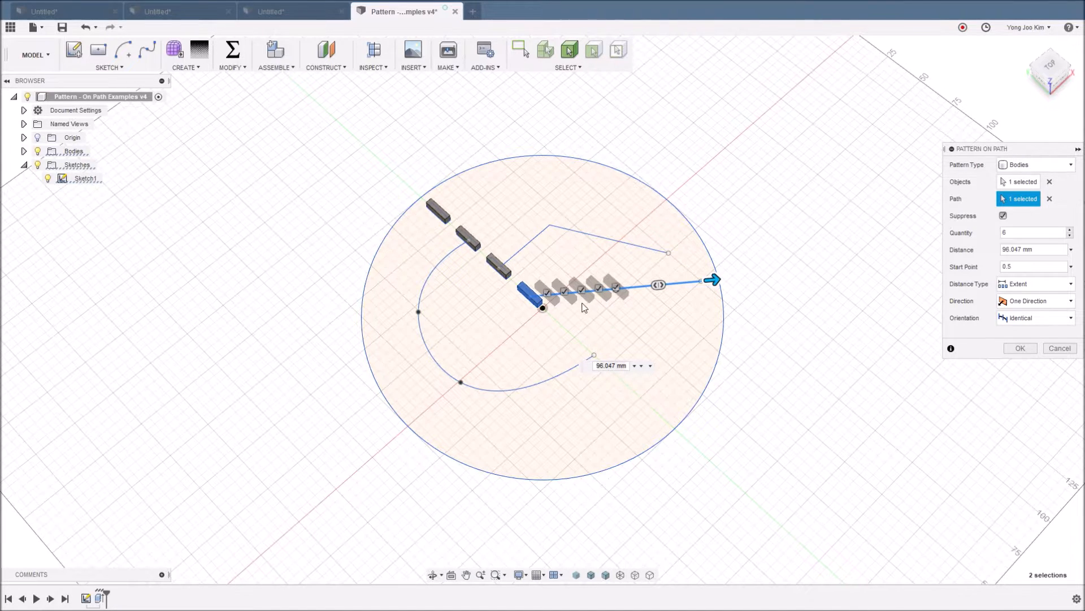
Set the path pattern's start point to 1 and its distance to about 136 mm.
{"action": "left_click", "coordinate": [1026, 264]}
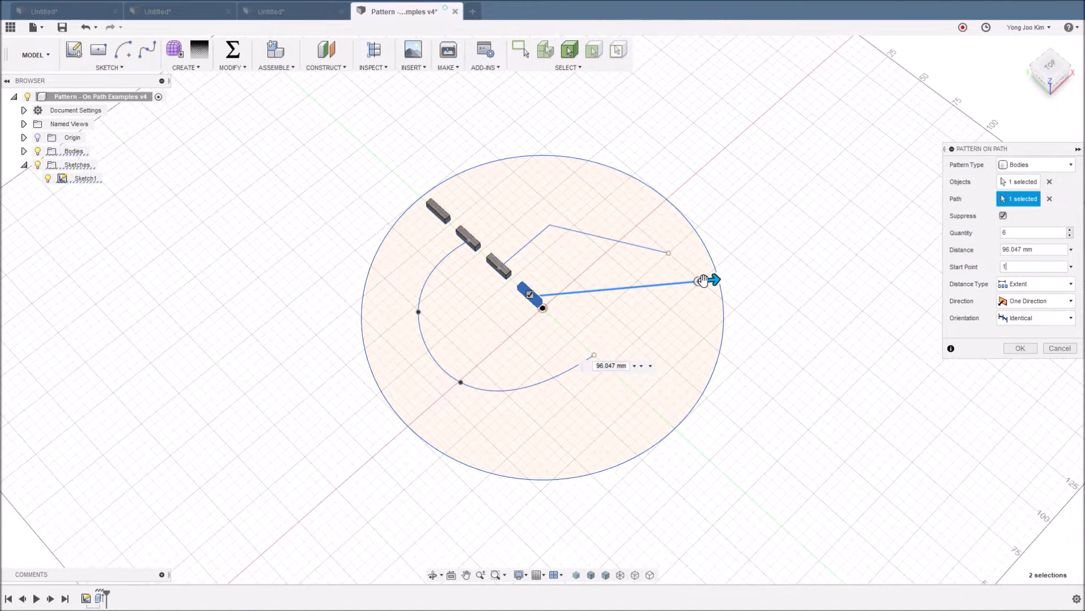
{"action": "left_click_drag", "start_coordinate": [713, 277], "coordinate": [489, 303]}
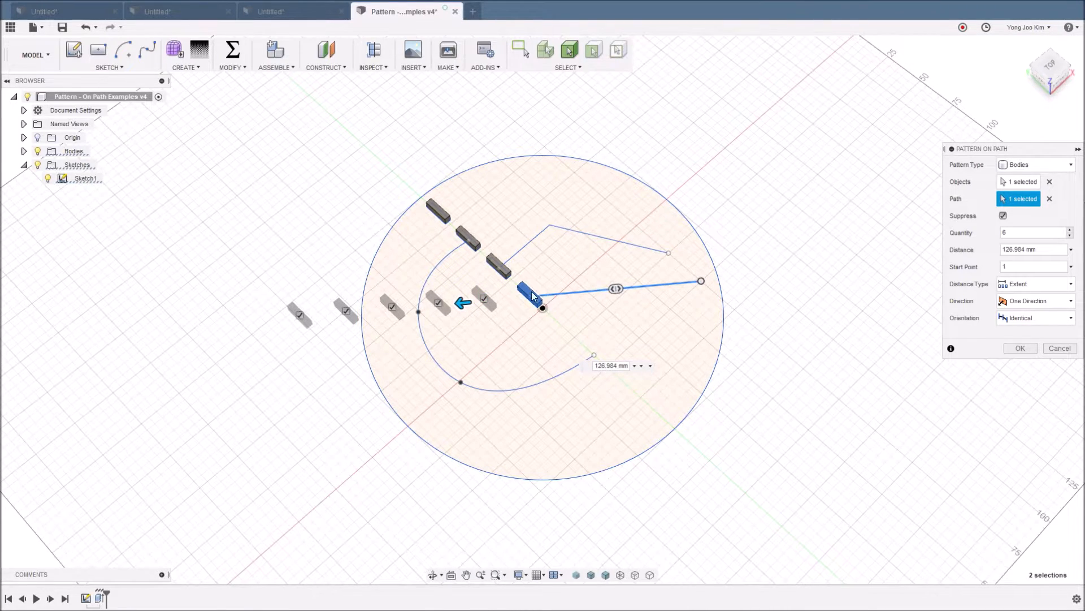
{"action": "left_click_drag", "start_coordinate": [461, 303], "coordinate": [447, 304]}
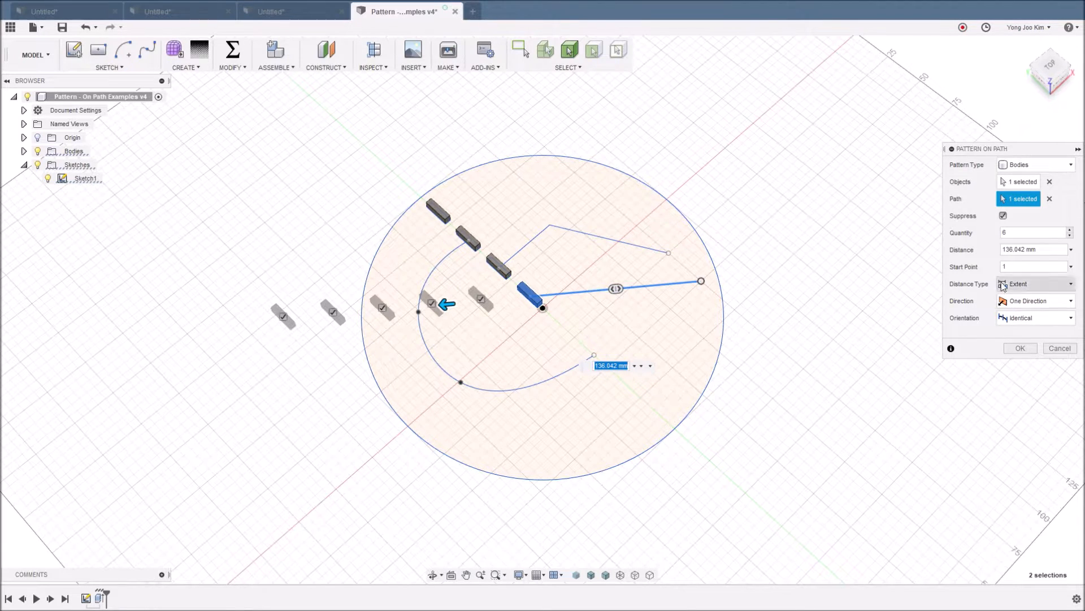
Choose Identical as the path pattern's orientation.
{"action": "left_click", "coordinate": [986, 305]}
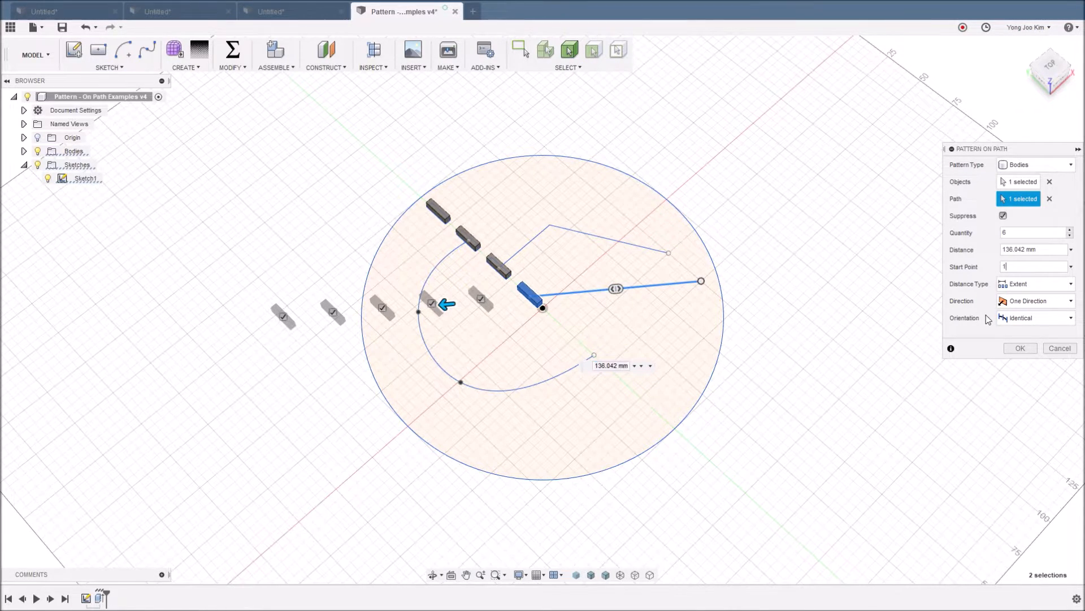
{"action": "left_click", "coordinate": [1057, 320]}
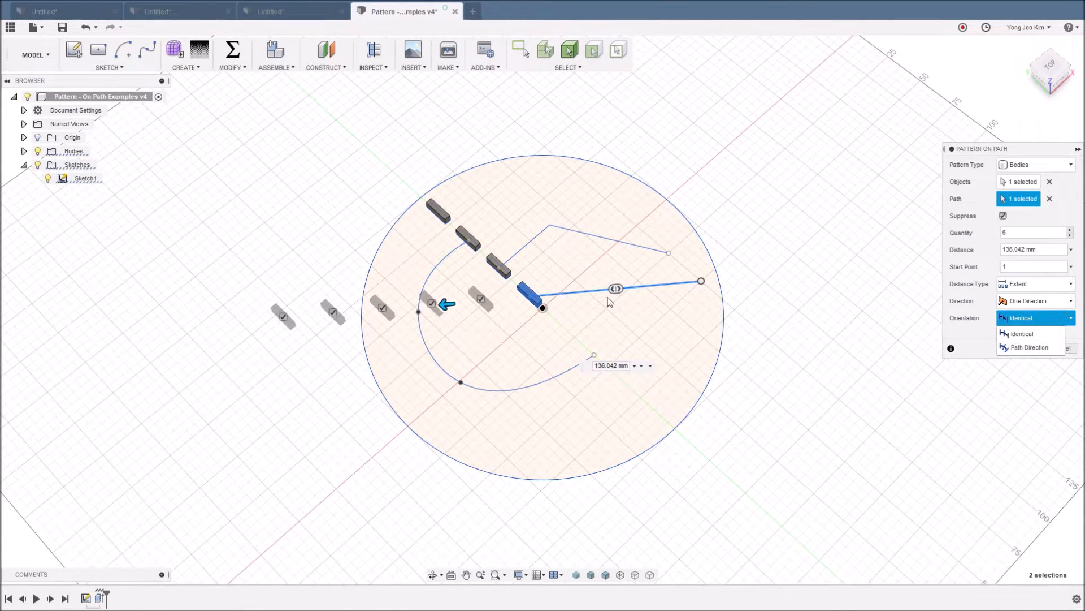
{"action": "left_click", "coordinate": [1035, 333]}
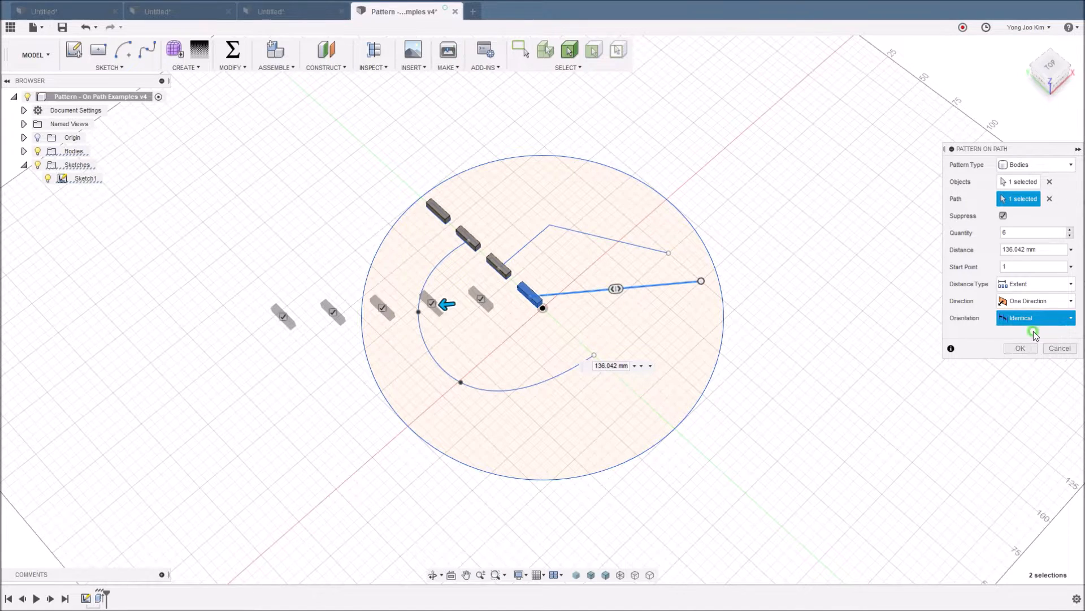
Choose Path Direction as the path pattern's orientation and discard the pattern along the straight line.
{"action": "left_click", "coordinate": [1047, 326]}
{"action": "left_click", "coordinate": [1037, 347]}
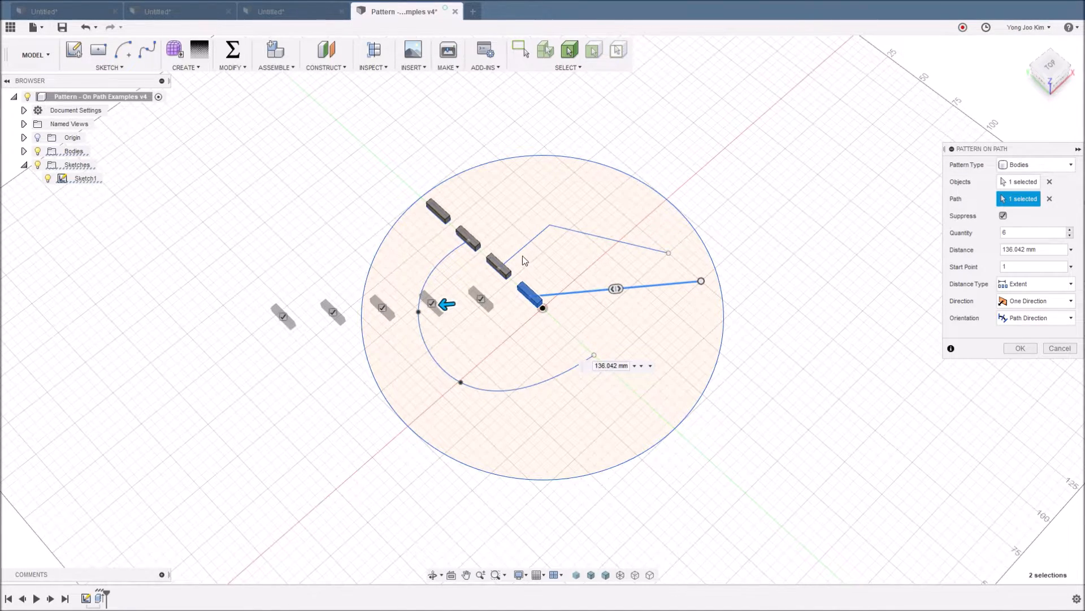
{"action": "left_click", "coordinate": [1047, 330]}
{"action": "left_click", "coordinate": [1056, 347]}
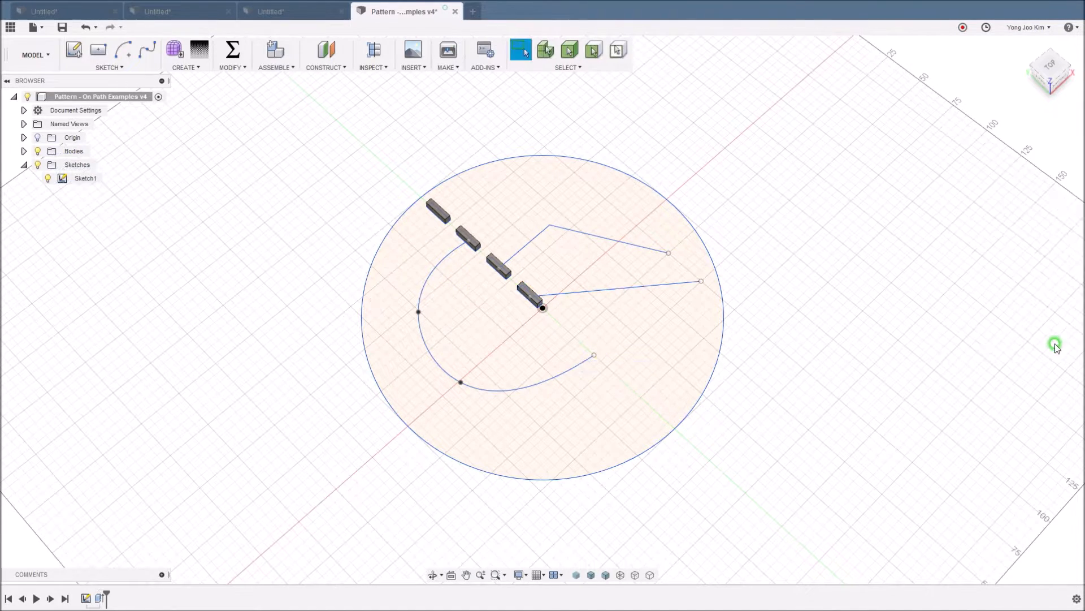
Start a Pattern on Path for bodies, using the two-segment line as the path and the bar at its start as the object.
{"action": "right_click", "coordinate": [907, 330]}
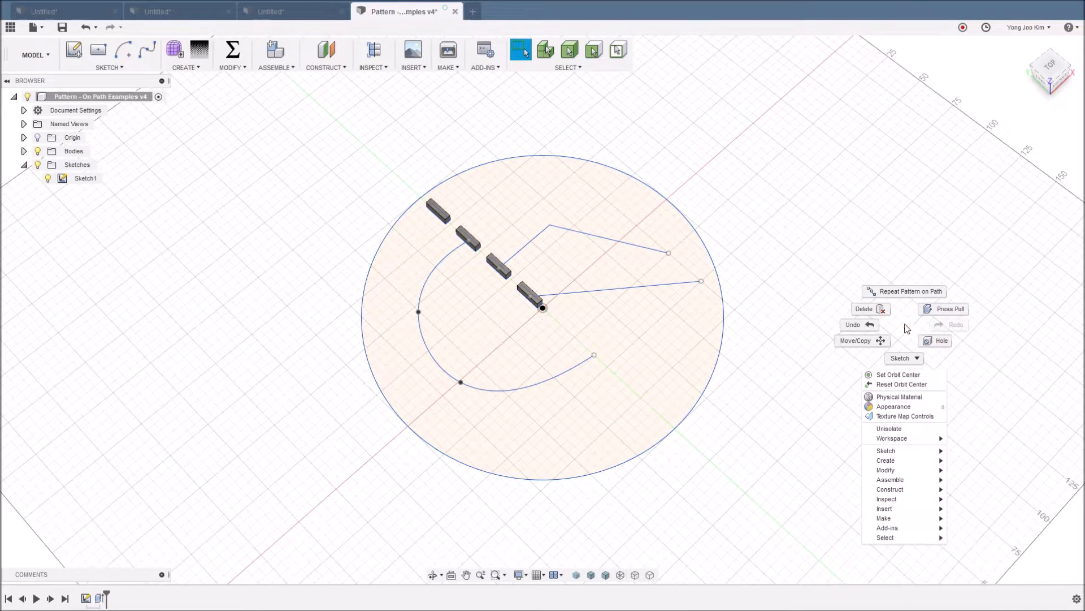
{"action": "left_click", "coordinate": [904, 294]}
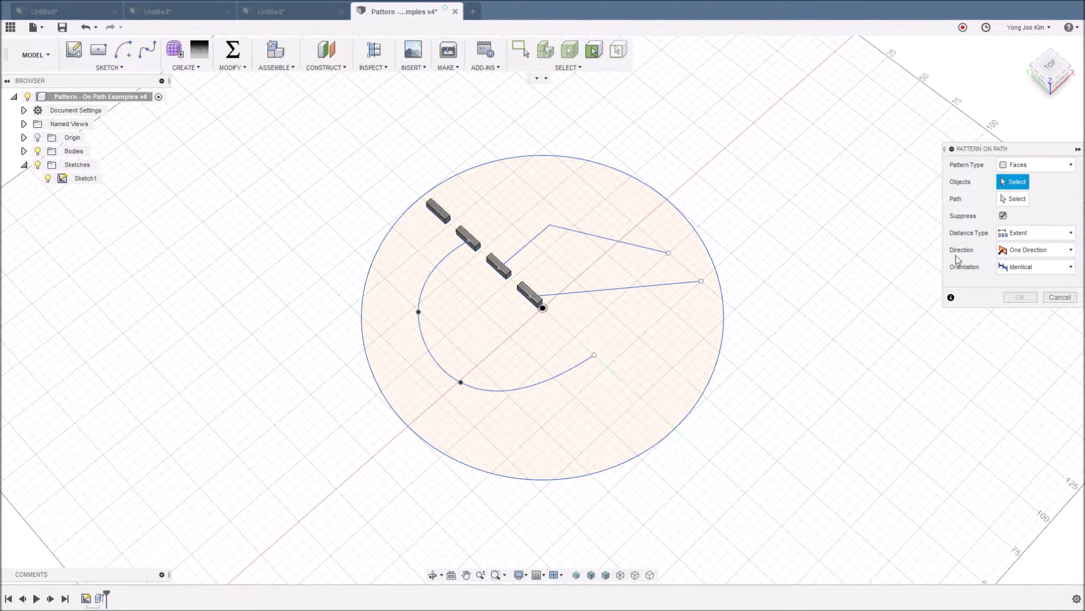
{"action": "left_click", "coordinate": [1050, 164]}
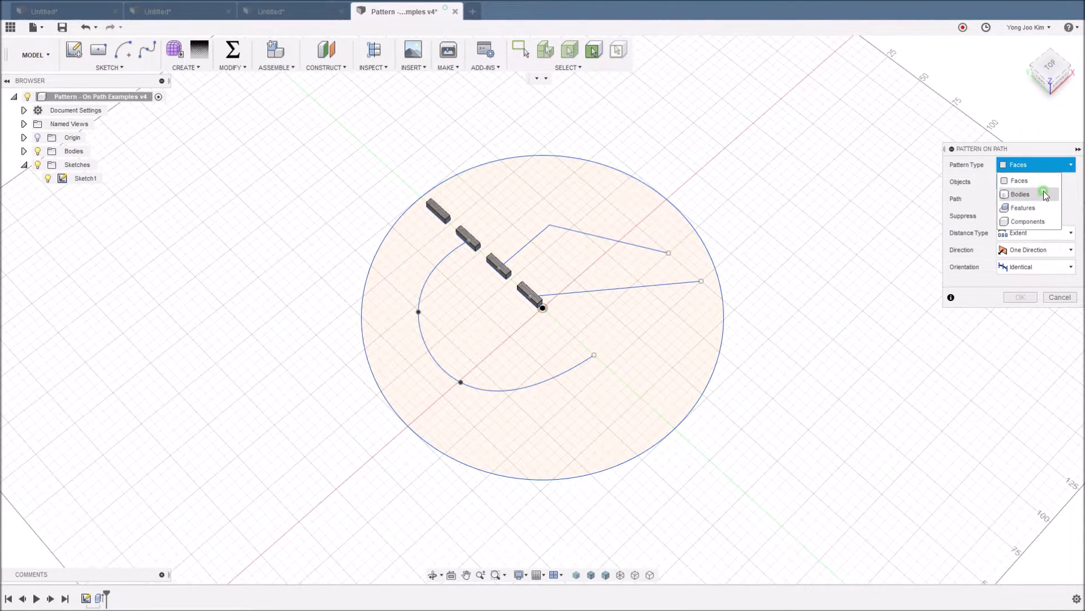
{"action": "left_click", "coordinate": [1049, 194]}
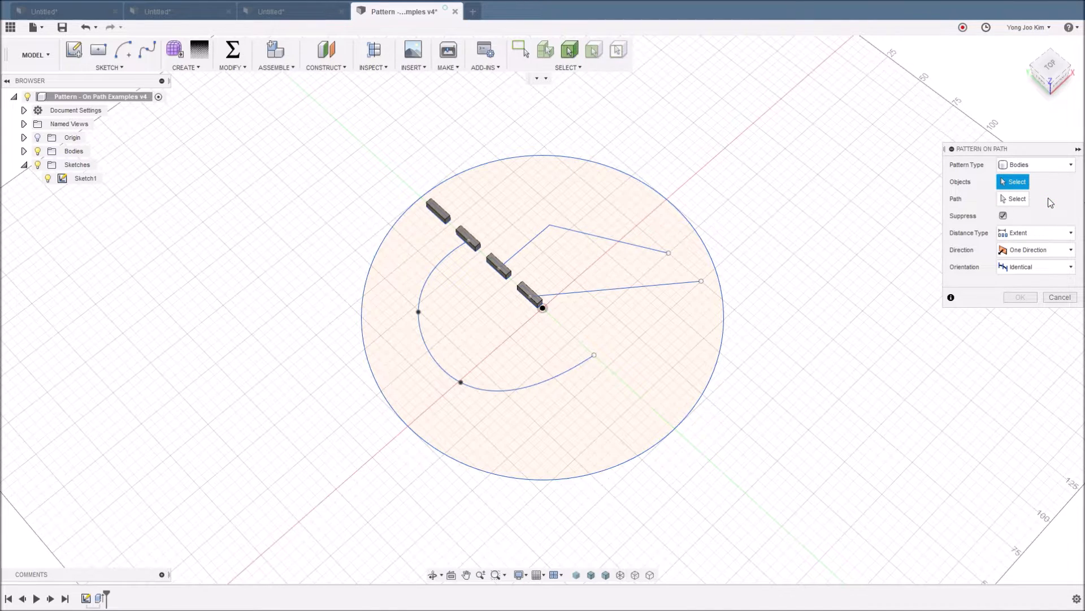
{"action": "left_click", "coordinate": [1018, 198]}
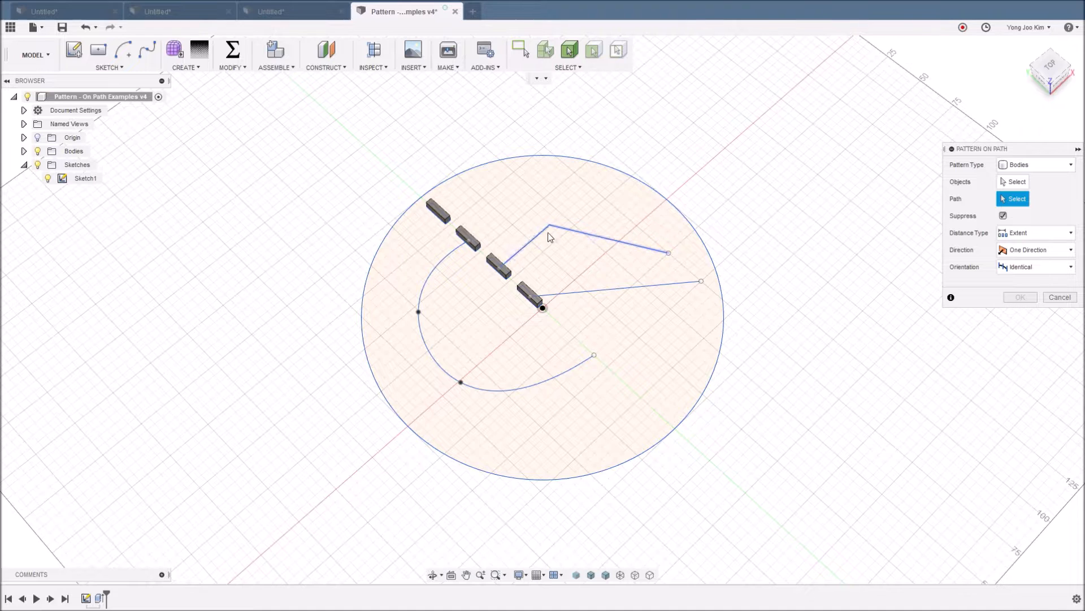
{"action": "left_click", "coordinate": [573, 236]}
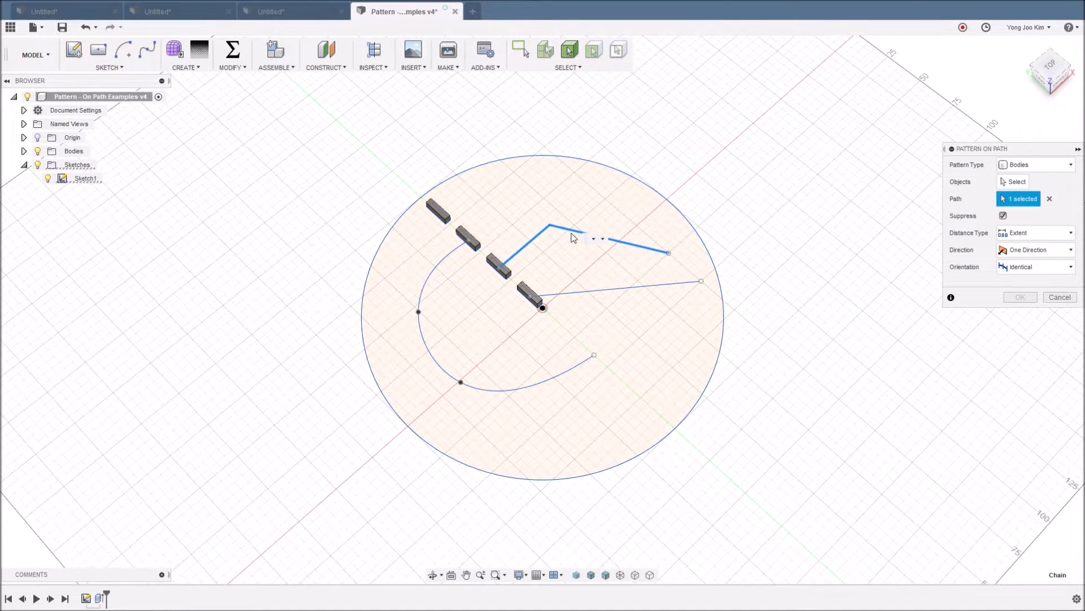
{"action": "left_click", "coordinate": [1006, 184]}
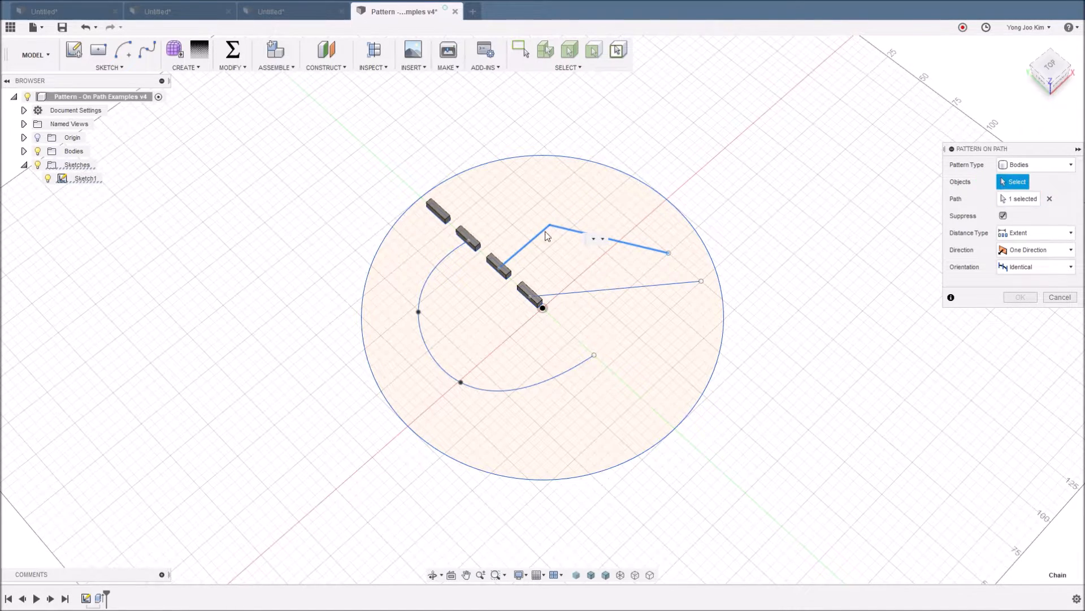
{"action": "left_click", "coordinate": [508, 269]}
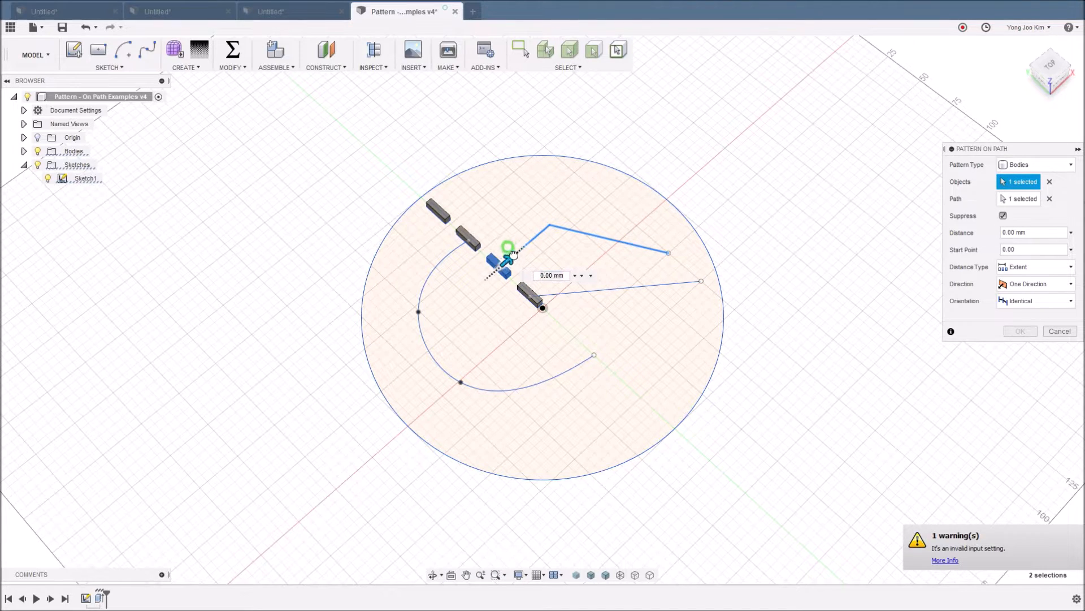
Extend the pattern about 109 mm along the two-segment line with a quantity of 10 and Identical orientation.
{"action": "left_click_drag", "start_coordinate": [549, 226], "coordinate": [676, 253]}
{"action": "left_click", "coordinate": [986, 233]}
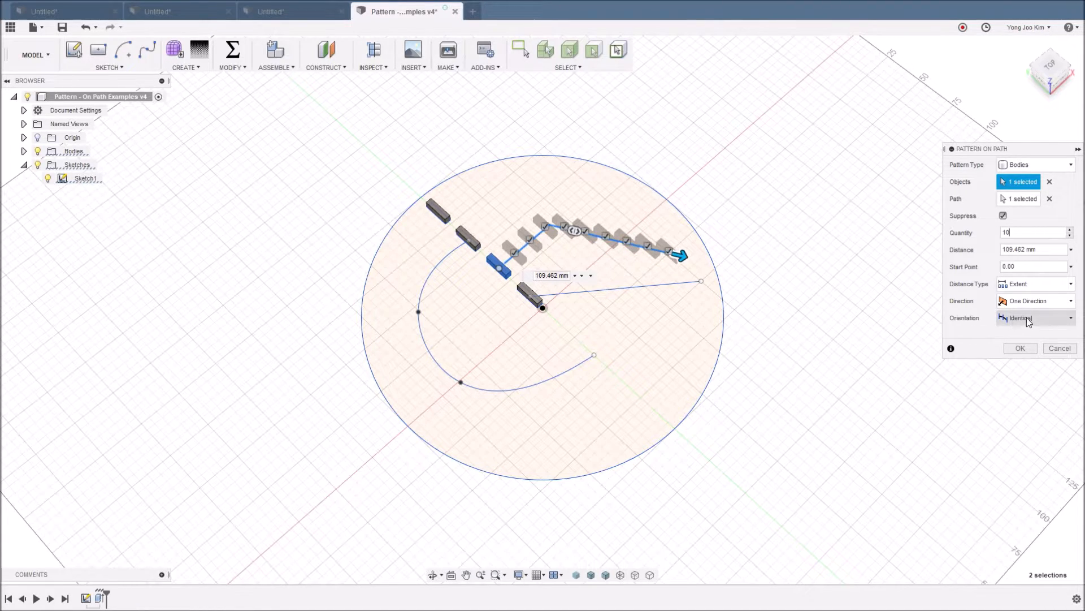
{"action": "left_click", "coordinate": [1063, 319]}
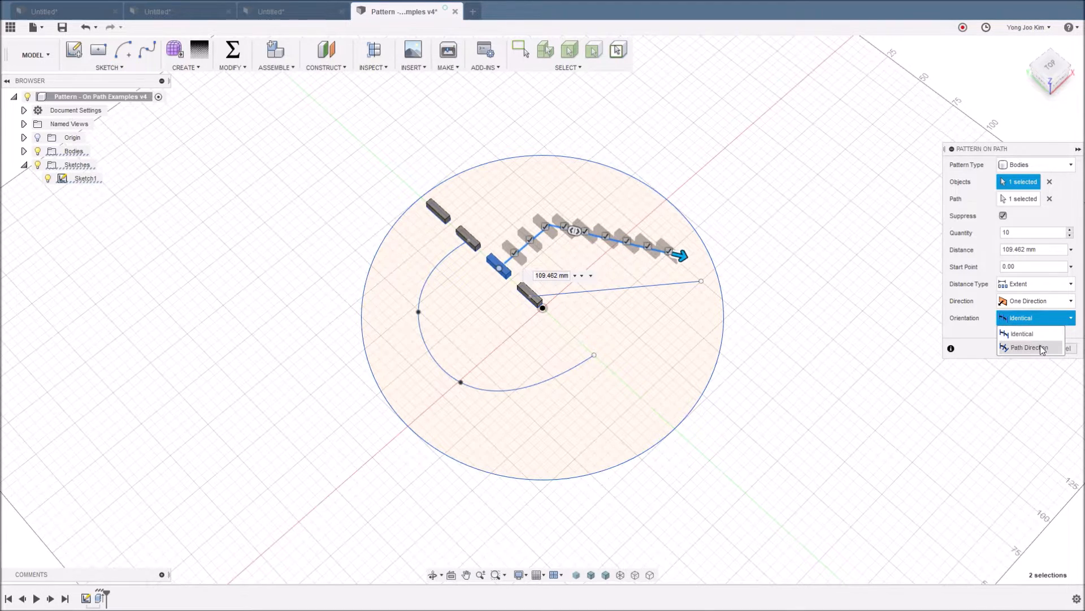
{"action": "left_click", "coordinate": [1005, 333]}
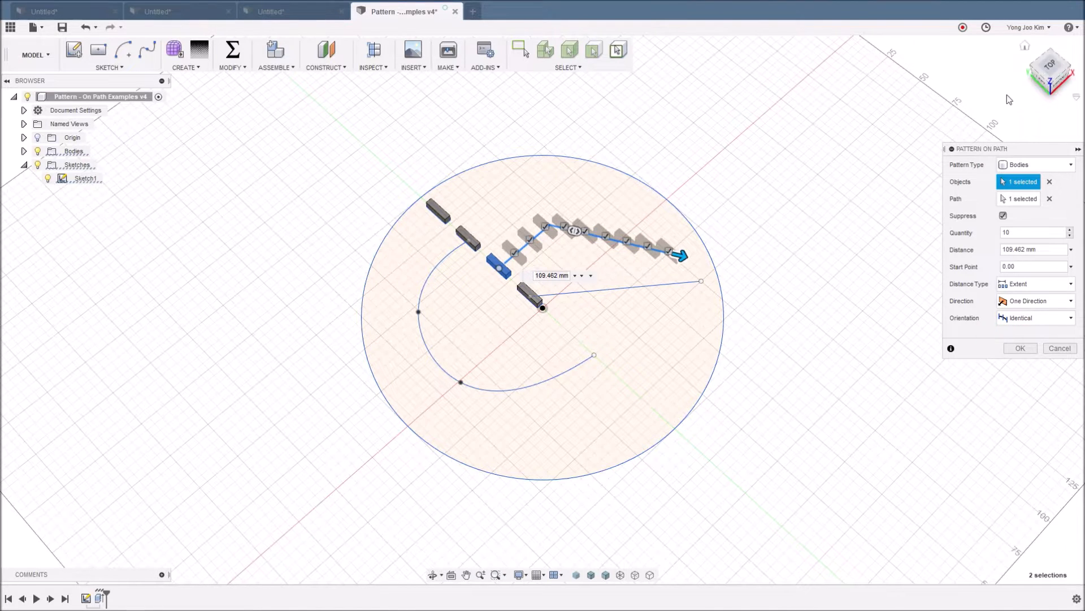
Orient the two-segment line pattern by Path Direction as seen from the top, and discard the pattern.
{"action": "left_click", "coordinate": [1052, 72]}
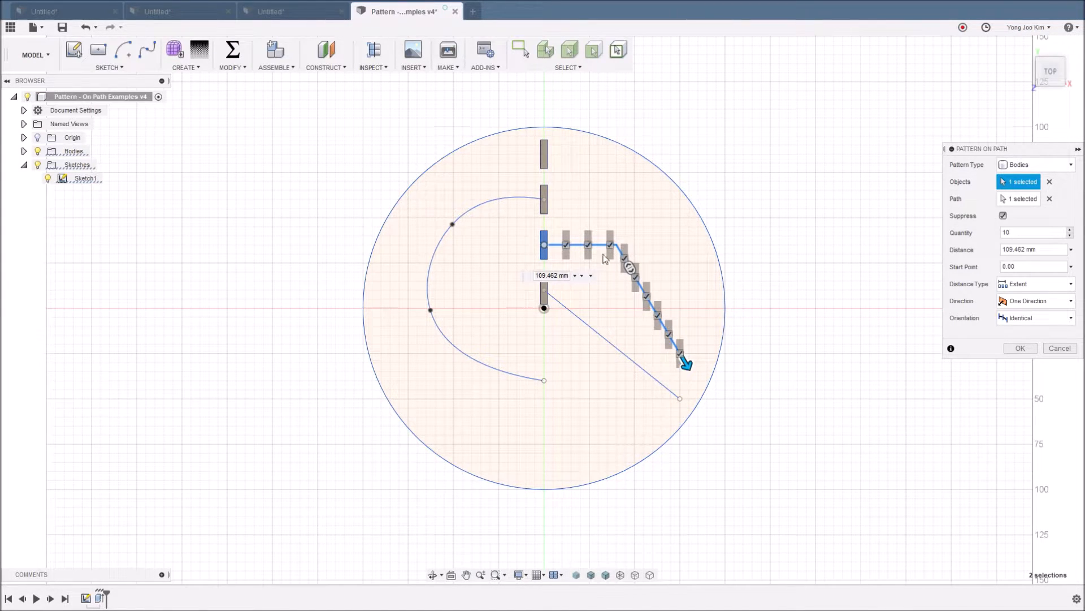
{"action": "left_click", "coordinate": [1052, 321]}
{"action": "left_click", "coordinate": [1040, 347]}
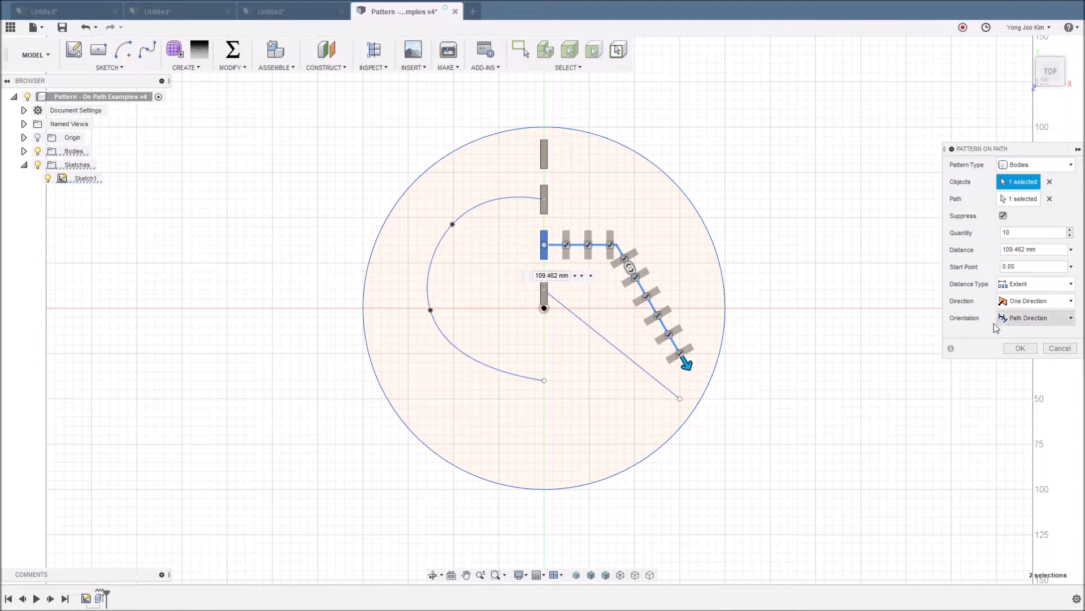
{"action": "left_click", "coordinate": [1061, 348]}
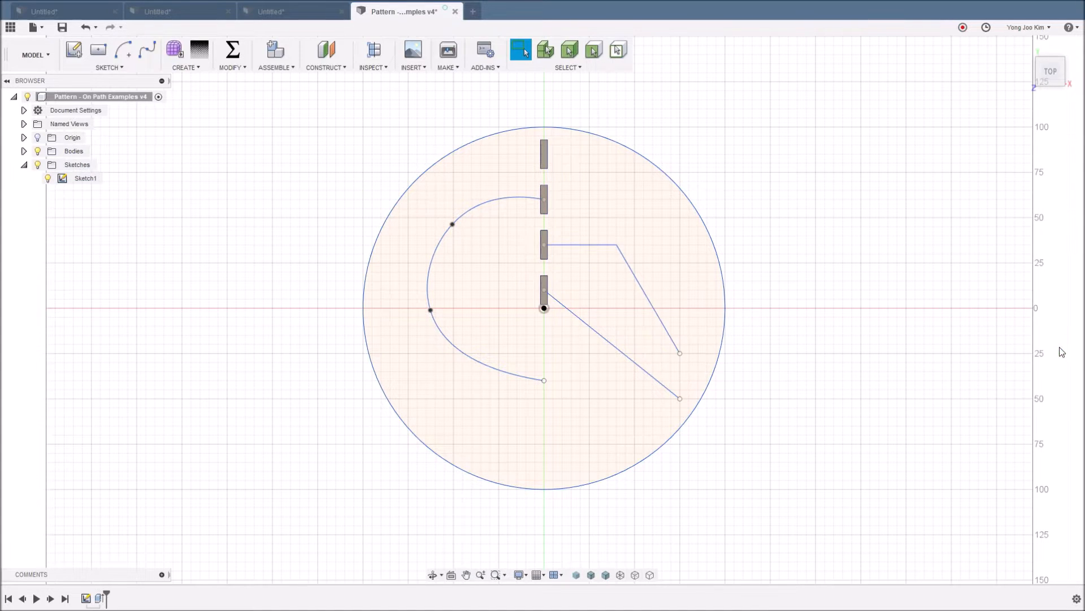
Start a Pattern on Path for bodies with the bar at the upper end of the curved spline, following the spline.
{"action": "right_click", "coordinate": [908, 329]}
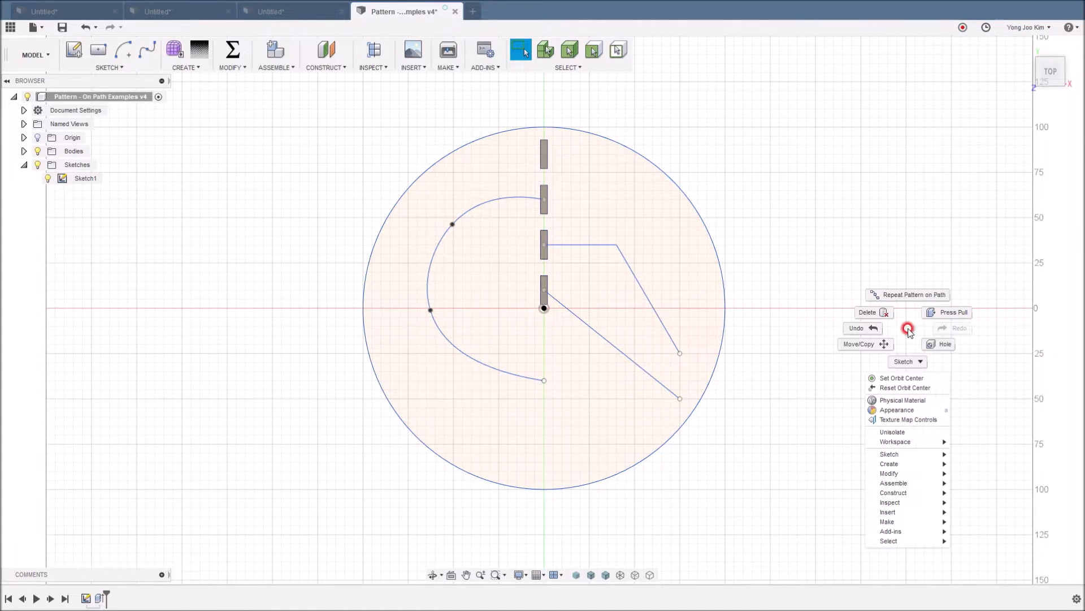
{"action": "left_click", "coordinate": [906, 297]}
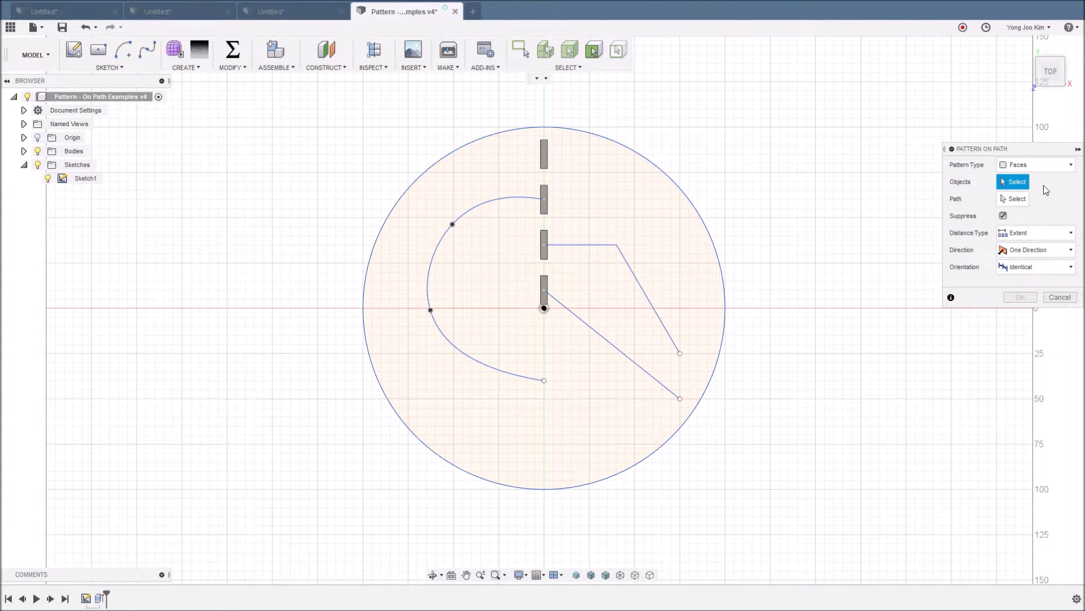
{"action": "left_click", "coordinate": [1053, 165]}
{"action": "left_click", "coordinate": [1039, 191]}
{"action": "left_click", "coordinate": [544, 203]}
{"action": "left_click", "coordinate": [1002, 196]}
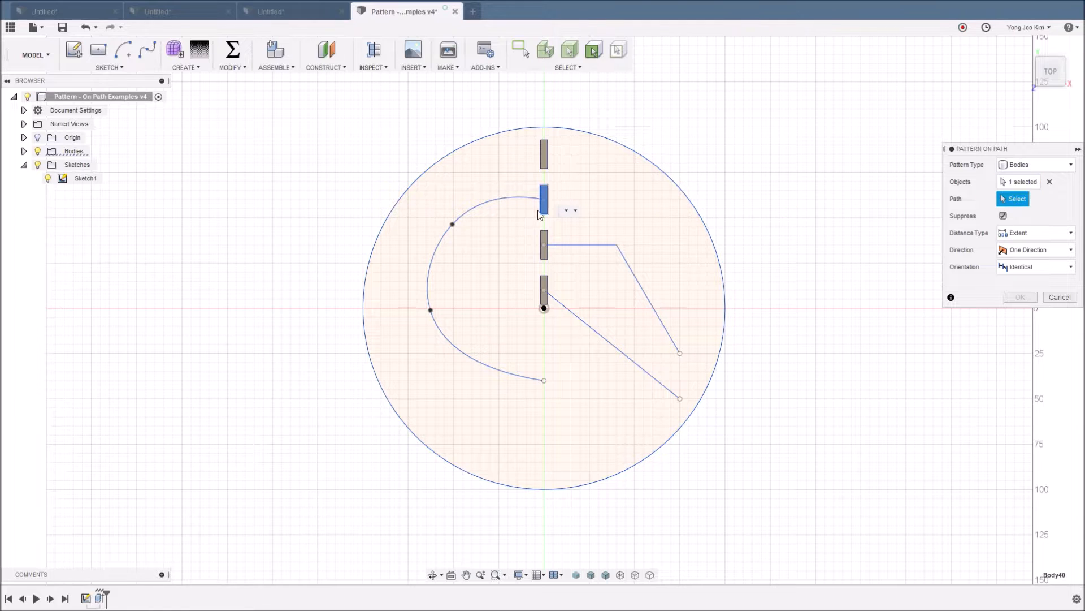
{"action": "left_click", "coordinate": [467, 213]}
Extend the pattern about 184 mm along the spline with a quantity of 10 and Path Direction orientation.
{"action": "left_click_drag", "start_coordinate": [528, 198], "coordinate": [531, 364]}
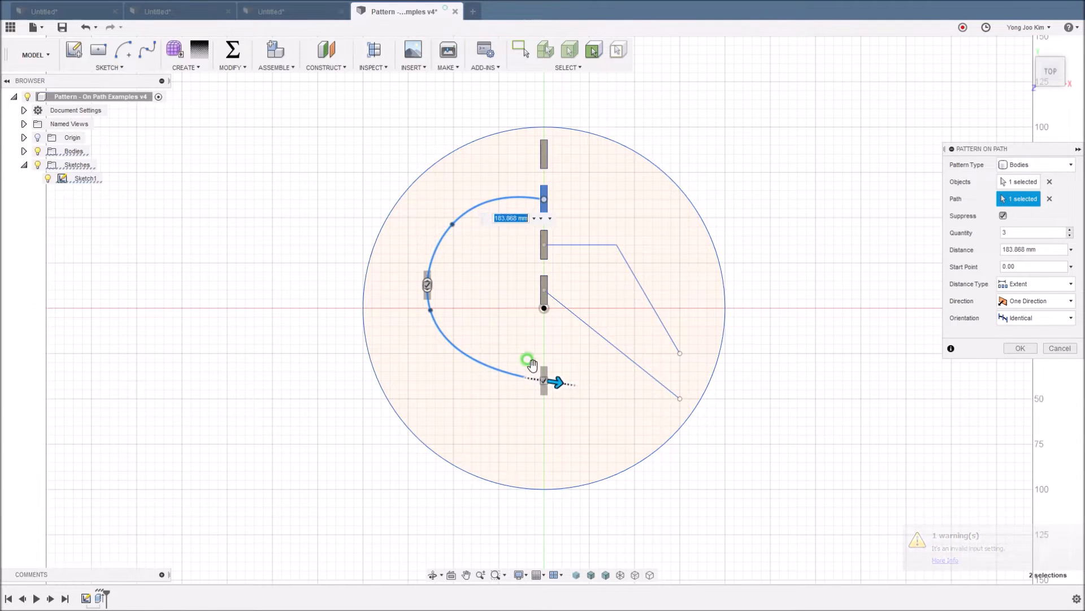
{"action": "left_click", "coordinate": [979, 233]}
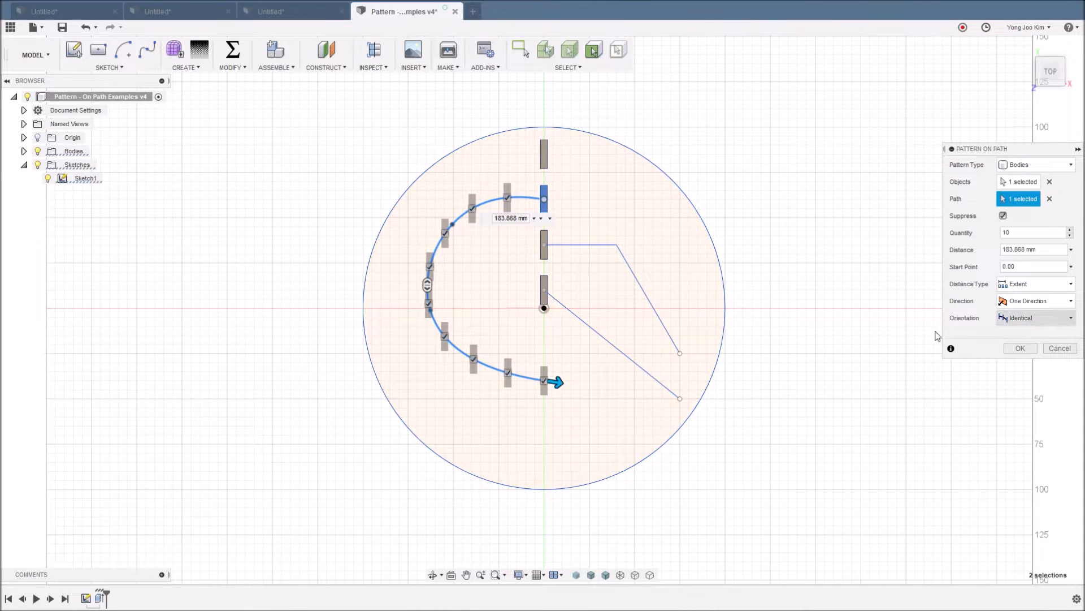
{"action": "left_click", "coordinate": [1066, 319]}
{"action": "left_click", "coordinate": [1056, 346]}
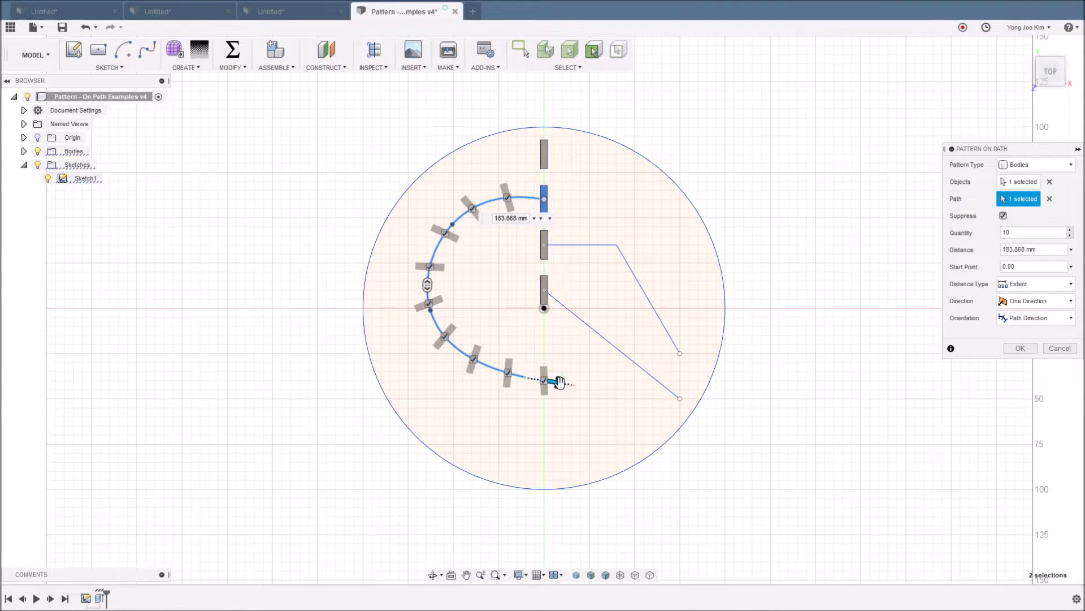
Stretch the spline pattern past the end of the curve to about 423 mm, and discard the pattern.
{"action": "left_click_drag", "start_coordinate": [558, 380], "coordinate": [986, 449]}
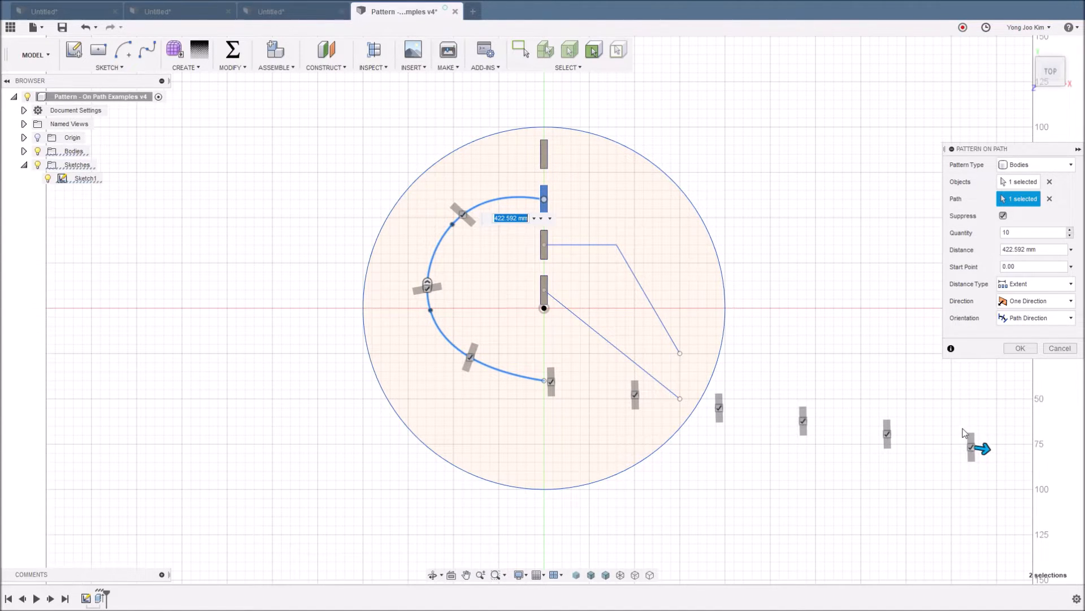
{"action": "left_click", "coordinate": [1051, 349]}
Start a Pattern on Path for bodies with the bar nearest the circle's edge, using the large circle as the path.
{"action": "right_click", "coordinate": [935, 330]}
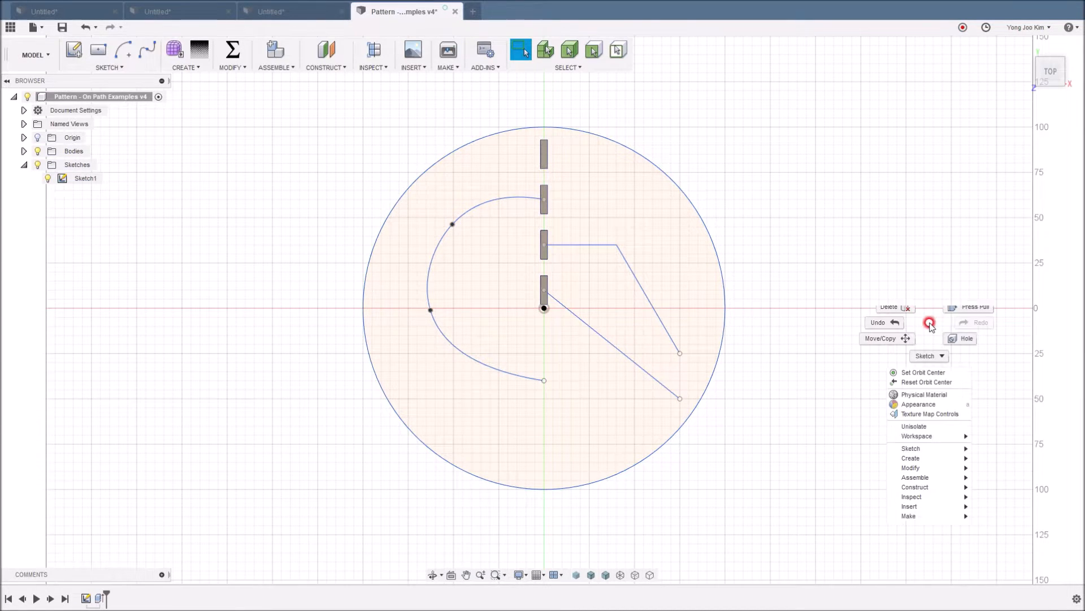
{"action": "left_click", "coordinate": [927, 293]}
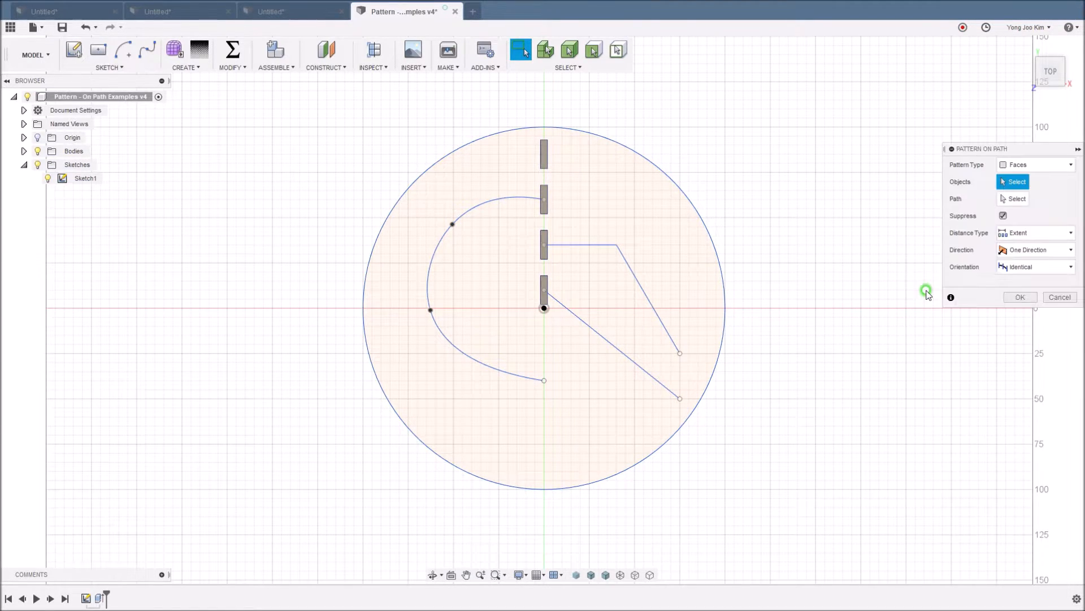
{"action": "left_click", "coordinate": [1055, 165]}
{"action": "left_click", "coordinate": [1032, 192]}
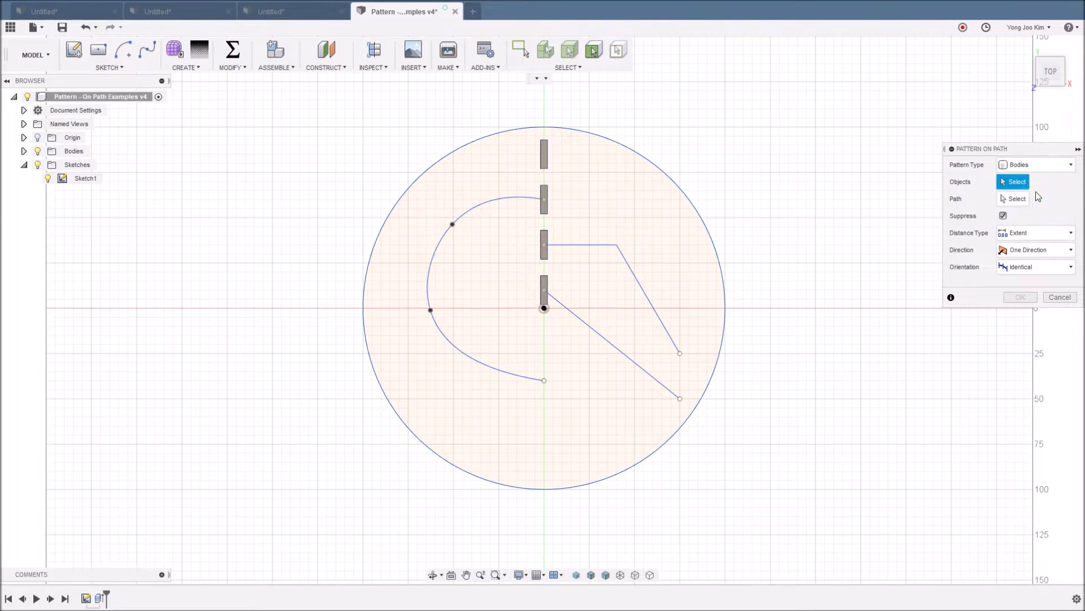
{"action": "left_click", "coordinate": [543, 152]}
{"action": "left_click", "coordinate": [1019, 199]}
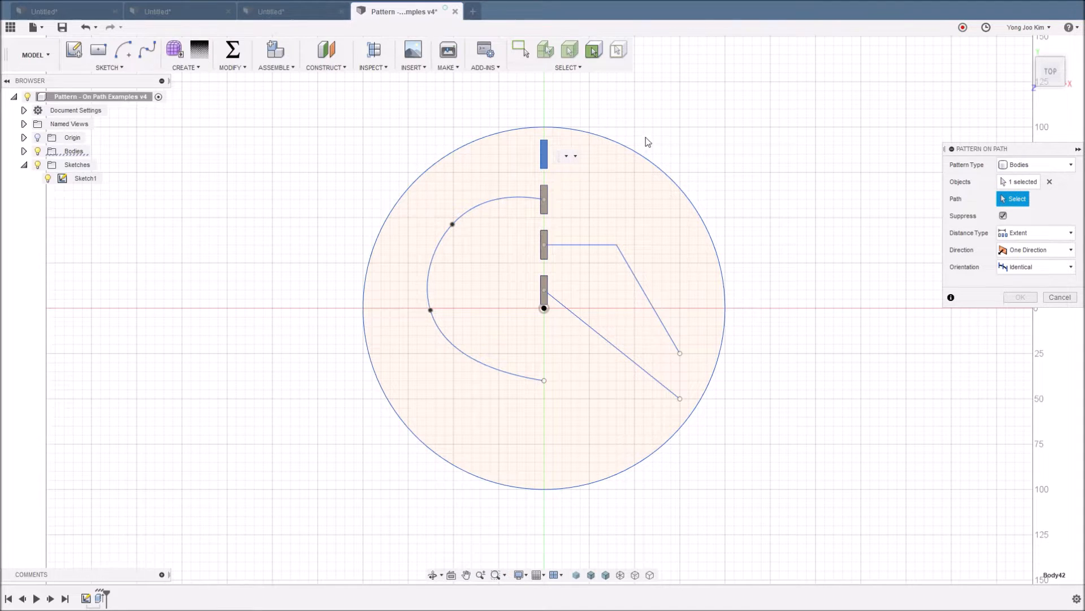
{"action": "left_click", "coordinate": [603, 137]}
Extend the pattern about 628 mm around the whole circle with a quantity of 13 and Path Direction orientation.
{"action": "mouse_move", "coordinate": [532, 127]}
{"action": "left_mouse_down"}
{"action": "mouse_move", "coordinate": [373, 215]}
{"action": "mouse_move", "coordinate": [412, 436]}
{"action": "mouse_move", "coordinate": [704, 381]}
{"action": "mouse_move", "coordinate": [670, 172]}
{"action": "mouse_move", "coordinate": [566, 130]}
{"action": "mouse_move", "coordinate": [527, 128]}
{"action": "left_mouse_up"}
{"action": "double_click", "coordinate": [1006, 232]}
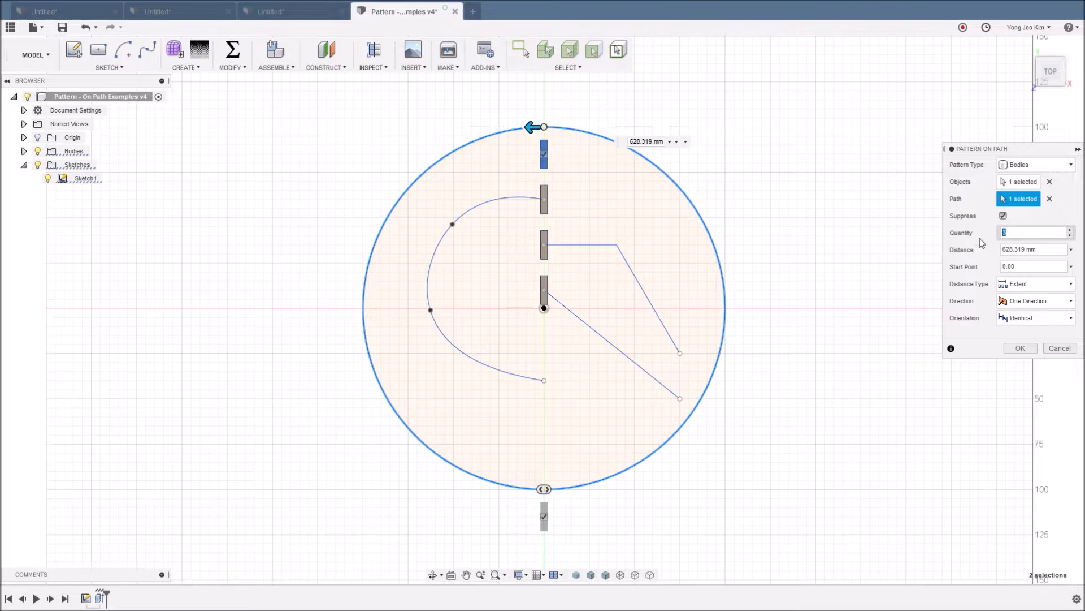
{"action": "type", "text": "13"}
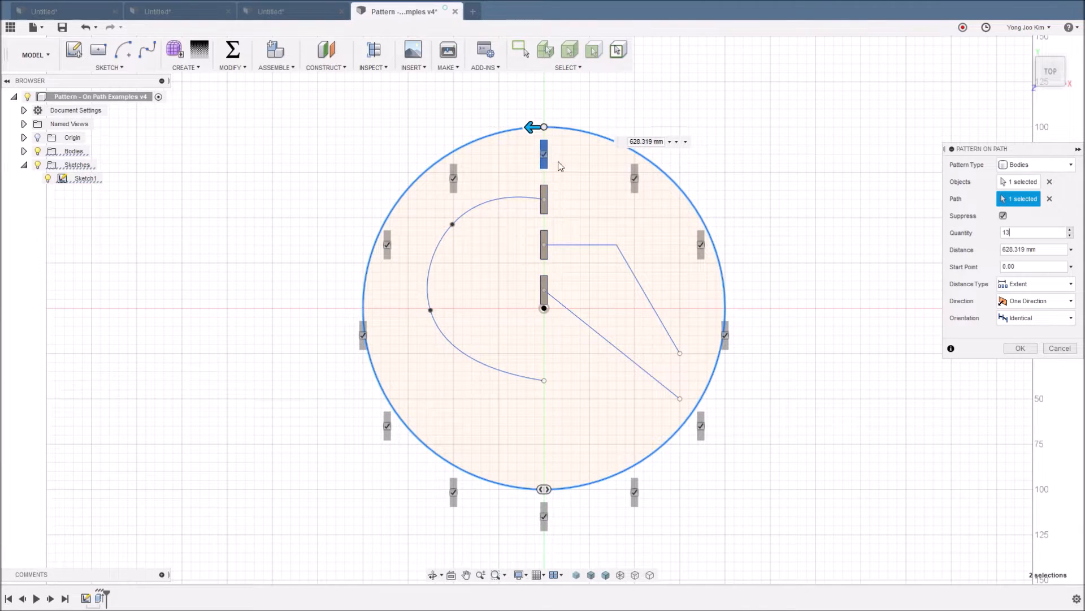
{"action": "left_click", "coordinate": [1062, 318]}
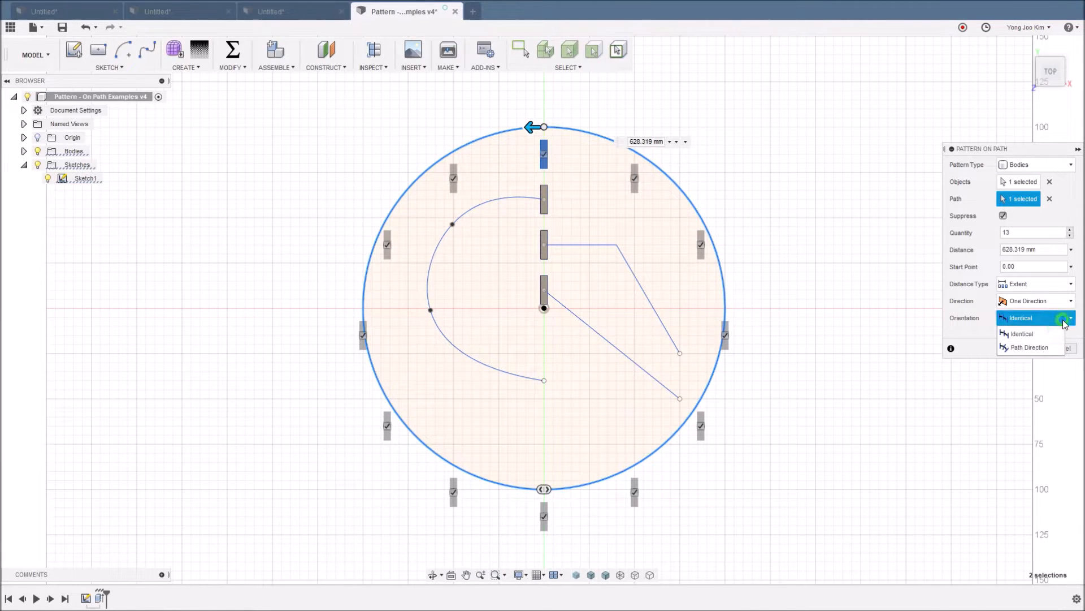
{"action": "left_click", "coordinate": [1051, 347]}
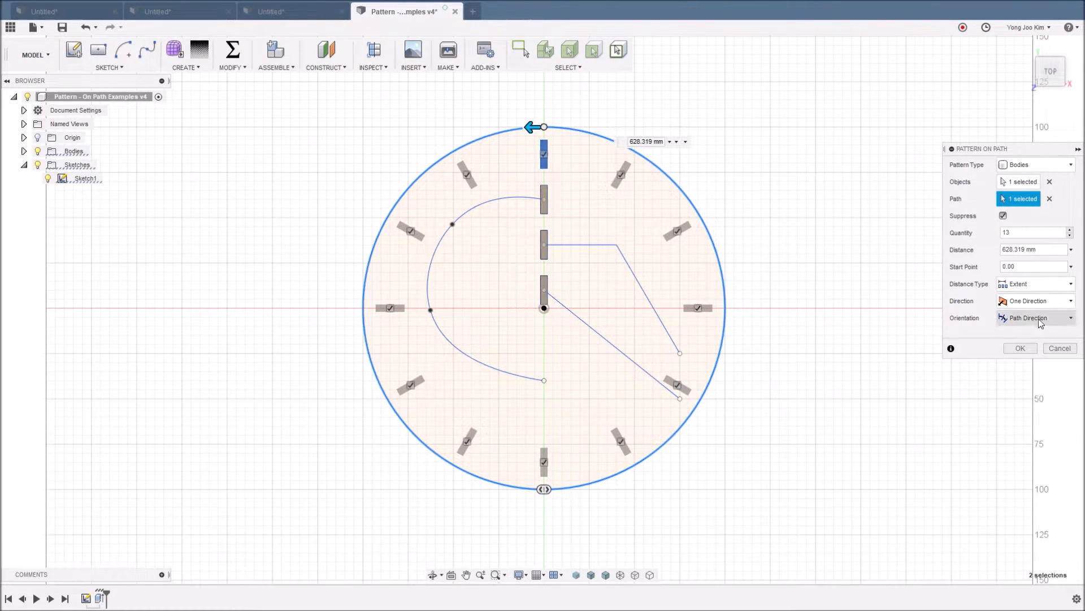
Change the circle pattern's orientation to Identical and open the pattern type choices.
{"action": "left_click", "coordinate": [1058, 318]}
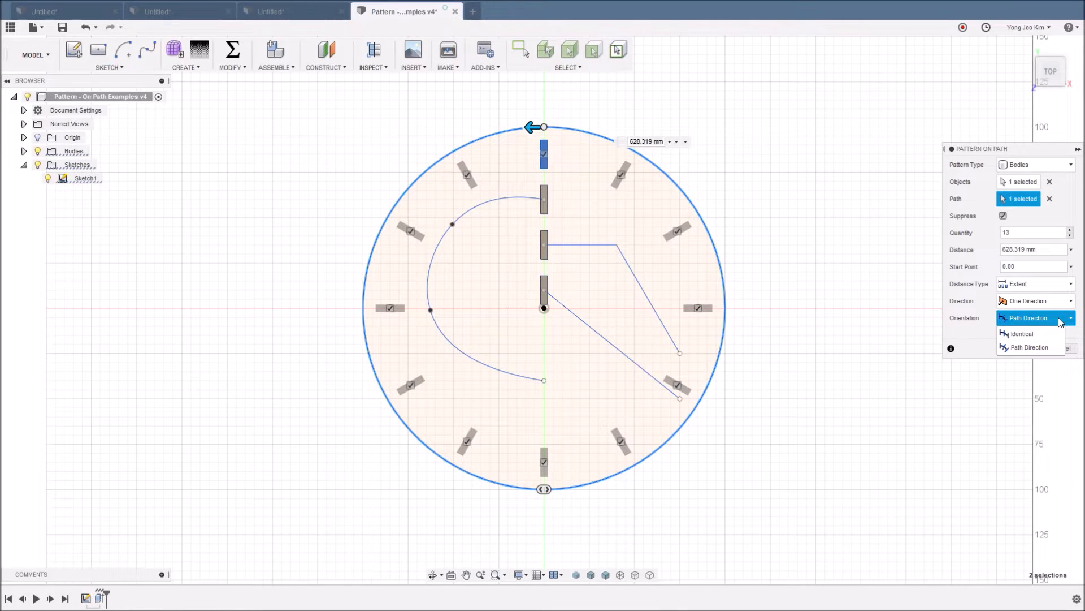
{"action": "left_click", "coordinate": [1037, 333]}
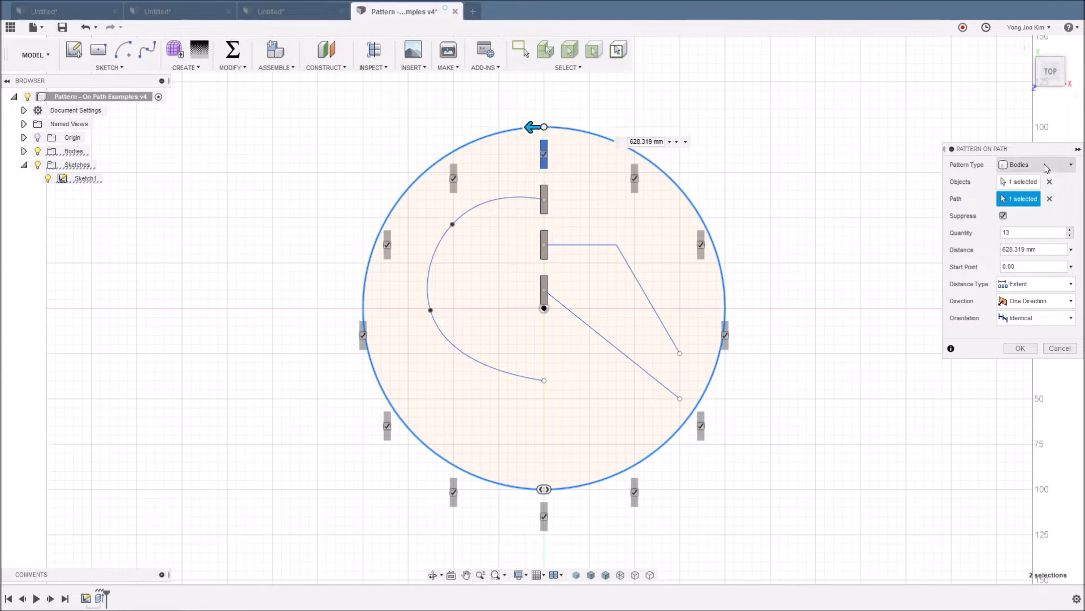
{"action": "left_click", "coordinate": [1065, 165]}
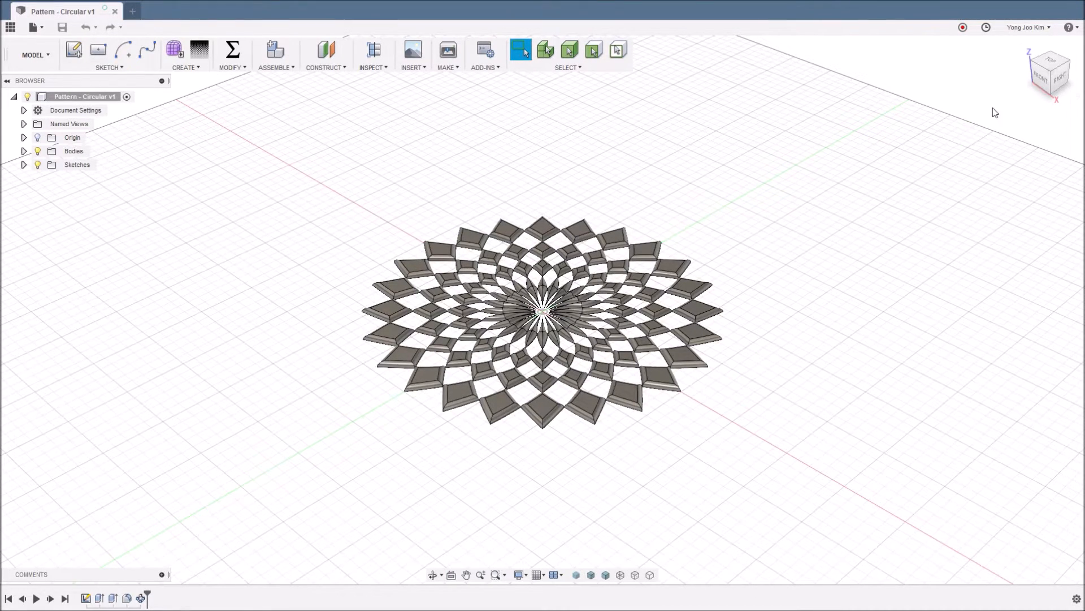
View the finished circular pattern design from the top.
{"action": "left_click", "coordinate": [1050, 60]}
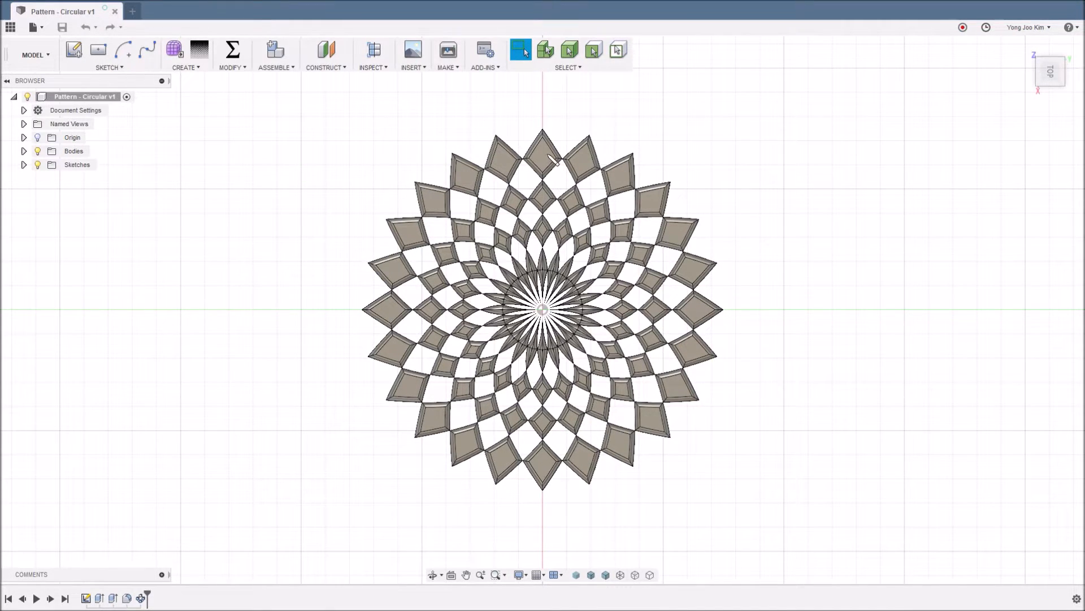
{"action": "mouse_move", "coordinate": [543, 130]}
{"action": "left_mouse_down"}
{"action": "mouse_move", "coordinate": [510, 173]}
{"action": "mouse_move", "coordinate": [496, 243]}
{"action": "mouse_move", "coordinate": [544, 304]}
{"action": "left_mouse_up"}
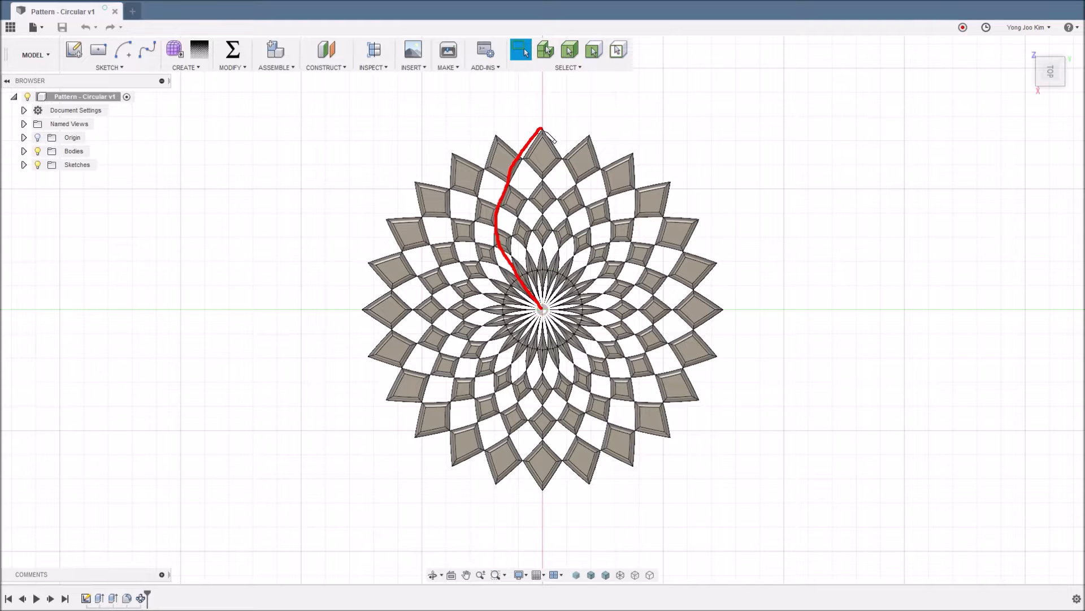
{"action": "mouse_move", "coordinate": [542, 129]}
{"action": "left_mouse_down"}
{"action": "mouse_move", "coordinate": [582, 192]}
{"action": "mouse_move", "coordinate": [593, 249]}
{"action": "mouse_move", "coordinate": [582, 277]}
{"action": "mouse_move", "coordinate": [542, 308]}
{"action": "left_mouse_up"}
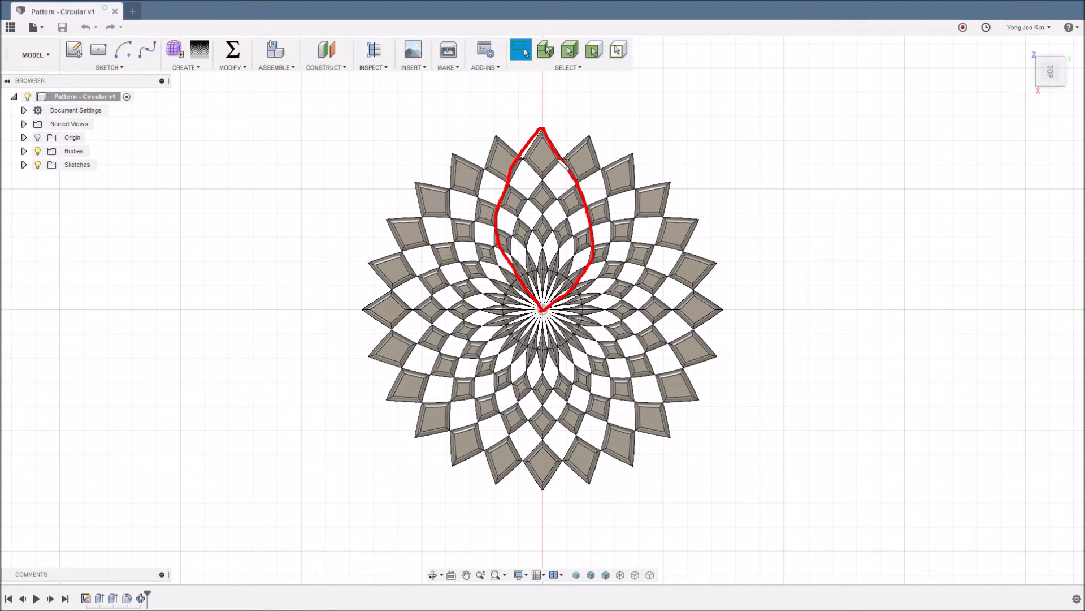
{"action": "mouse_move", "coordinate": [590, 219]}
{"action": "left_mouse_down"}
{"action": "mouse_move", "coordinate": [639, 295]}
{"action": "mouse_move", "coordinate": [578, 390]}
{"action": "mouse_move", "coordinate": [451, 330]}
{"action": "mouse_move", "coordinate": [441, 293]}
{"action": "mouse_move", "coordinate": [477, 276]}
{"action": "mouse_move", "coordinate": [467, 317]}
{"action": "left_mouse_up"}
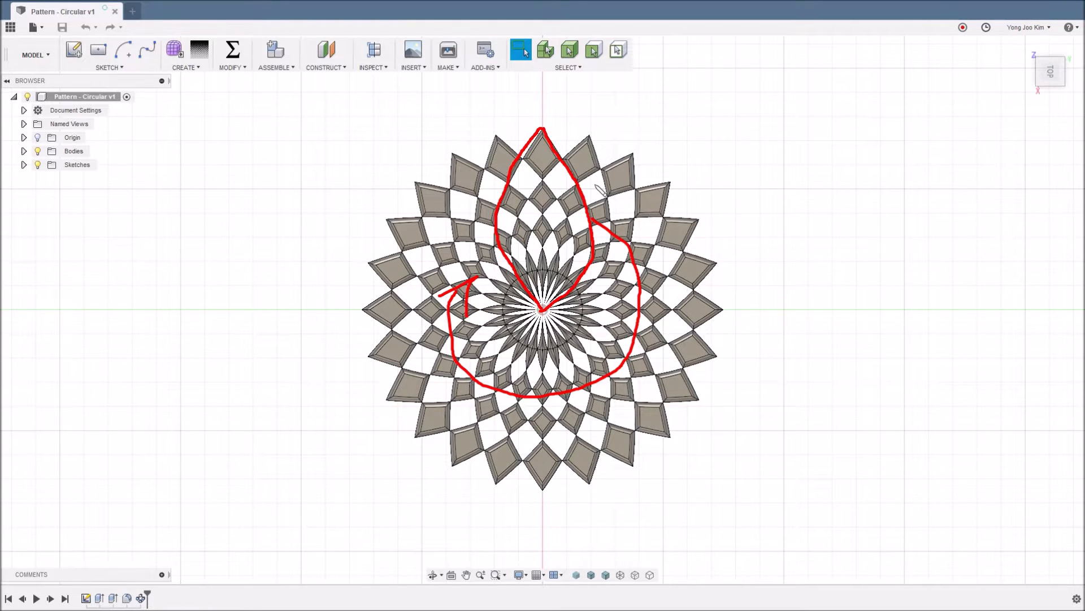
{"action": "key", "text": "Escape"}
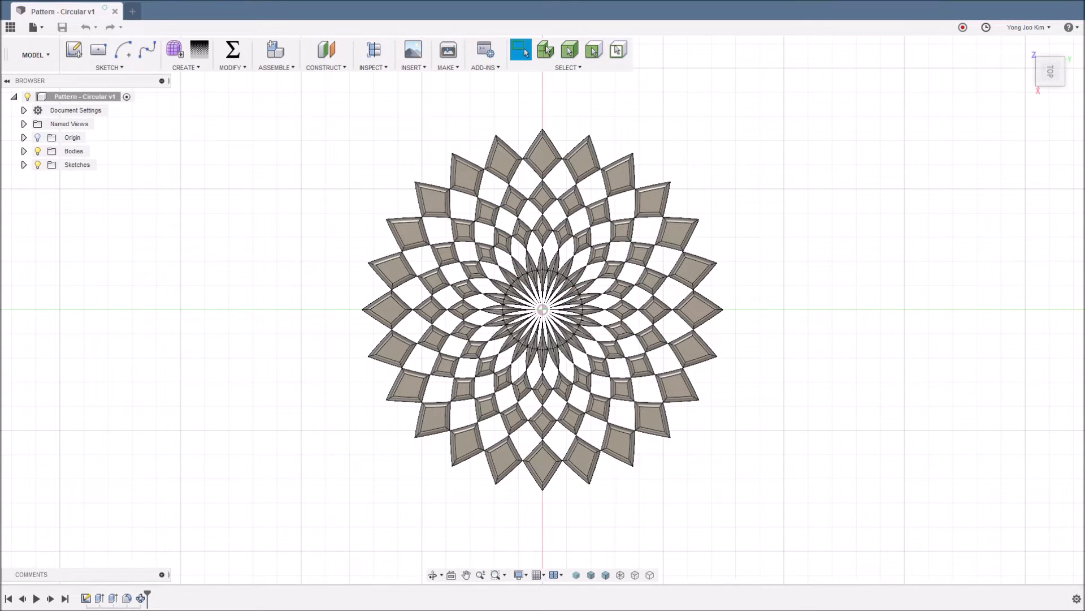
Create a new design and sketch the petal's left spline on the horizontal plane, from the origin through 25 mm out to a tip 75 mm up.
{"action": "left_click", "coordinate": [133, 11]}
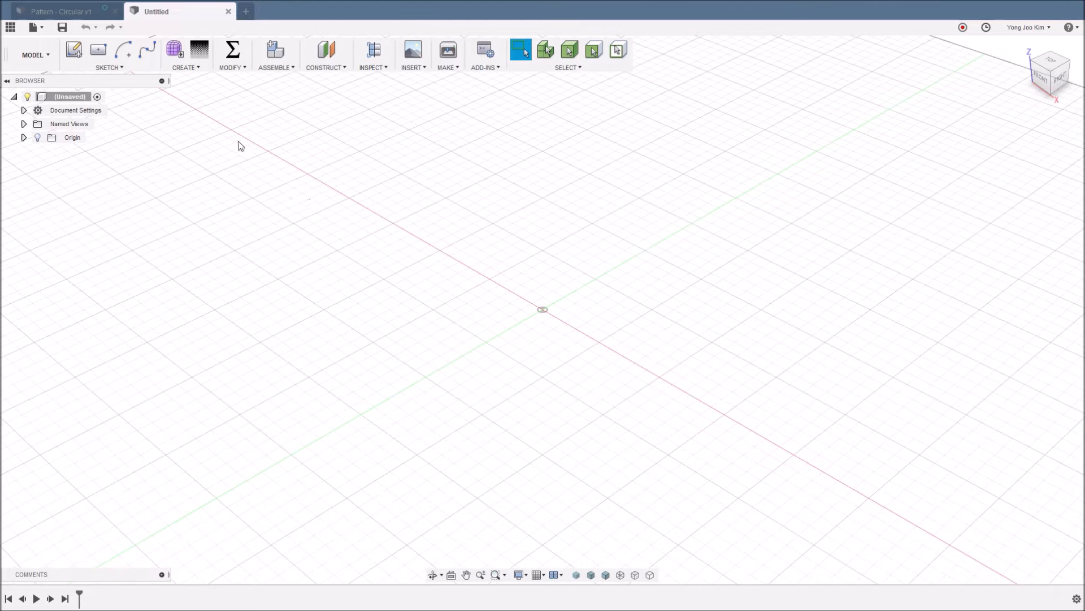
{"action": "left_click", "coordinate": [148, 49]}
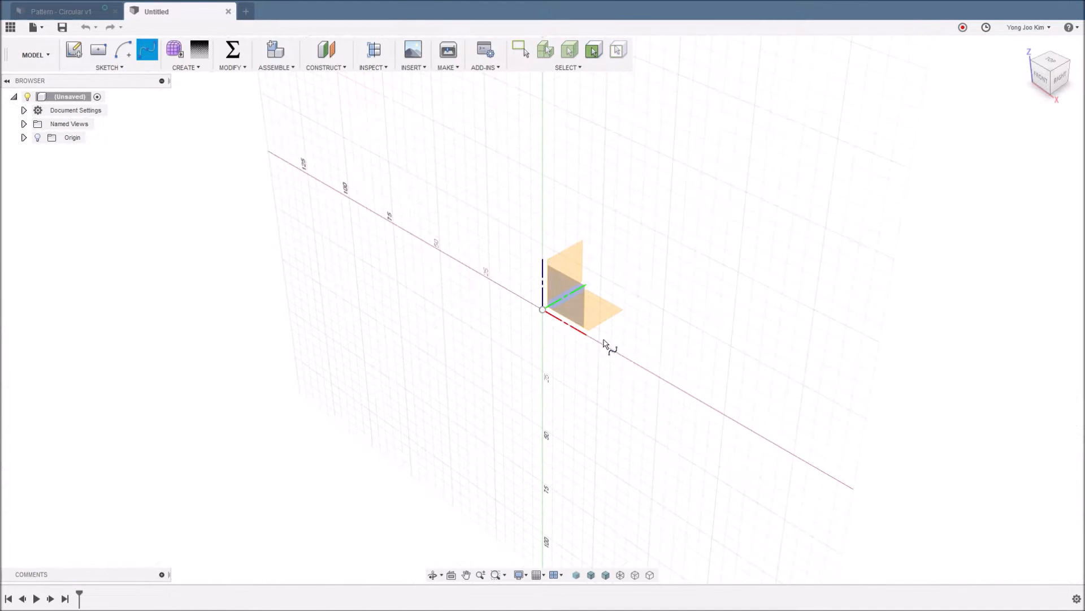
{"action": "left_click", "coordinate": [606, 310]}
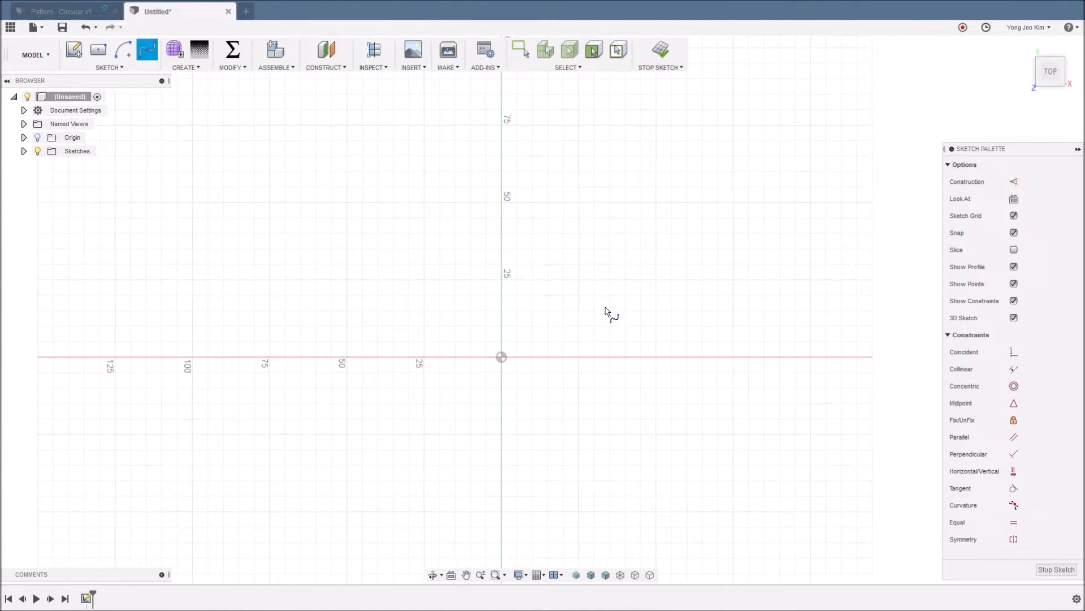
{"action": "left_click", "coordinate": [504, 360]}
{"action": "left_click", "coordinate": [425, 280]}
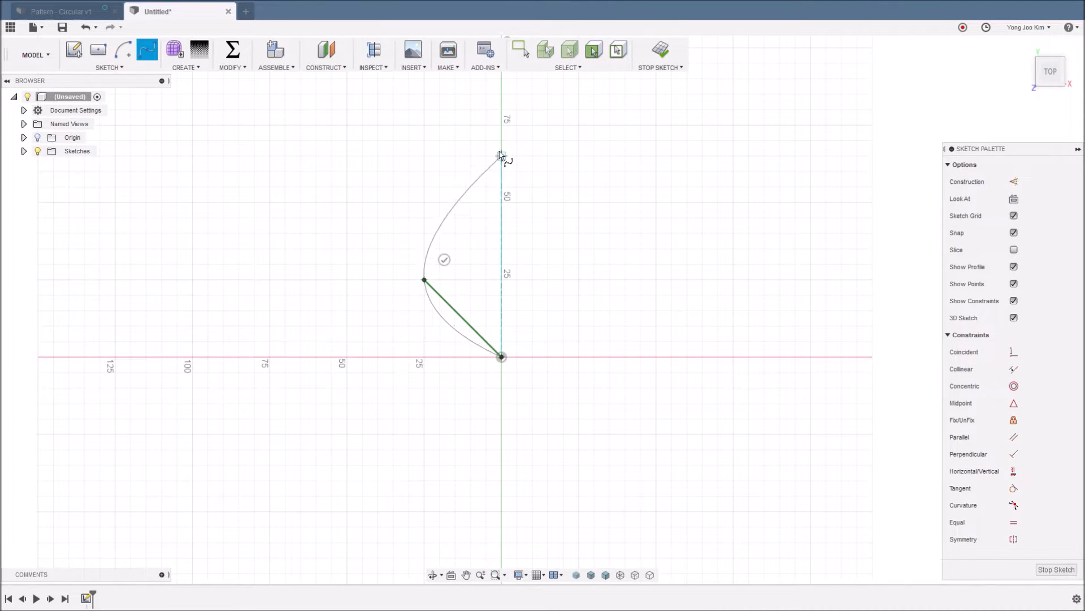
{"action": "double_click", "coordinate": [501, 125]}
Close the petal with a matching right-hand spline from the tip through a point 25 mm out, ending at the origin.
{"action": "left_click", "coordinate": [502, 126]}
{"action": "left_click", "coordinate": [578, 279]}
{"action": "double_click", "coordinate": [502, 357]}
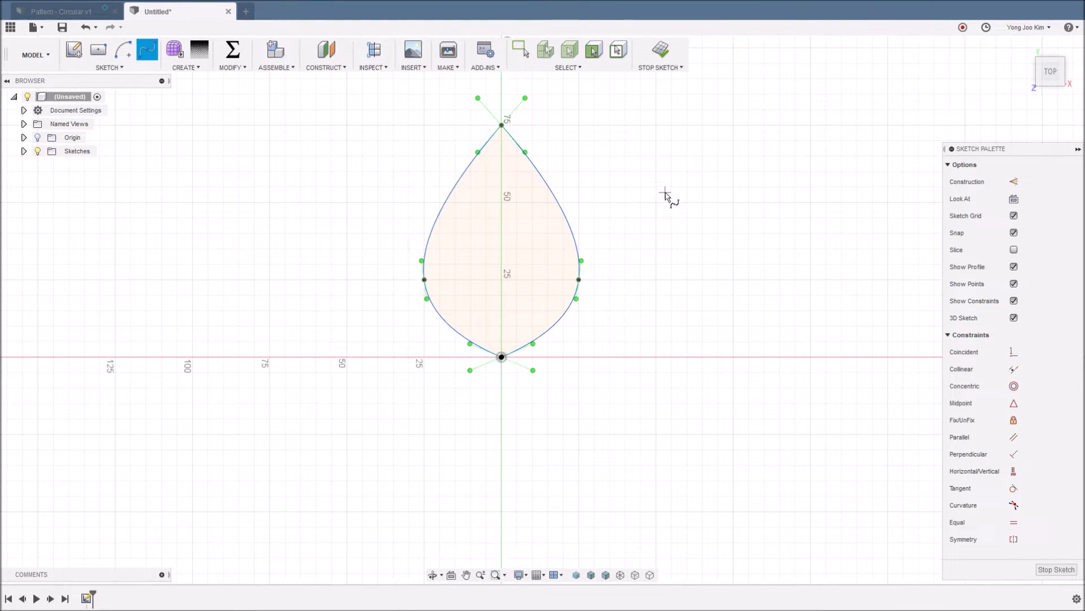
{"action": "key", "text": "Escape"}
{"action": "left_click", "coordinate": [624, 207]}
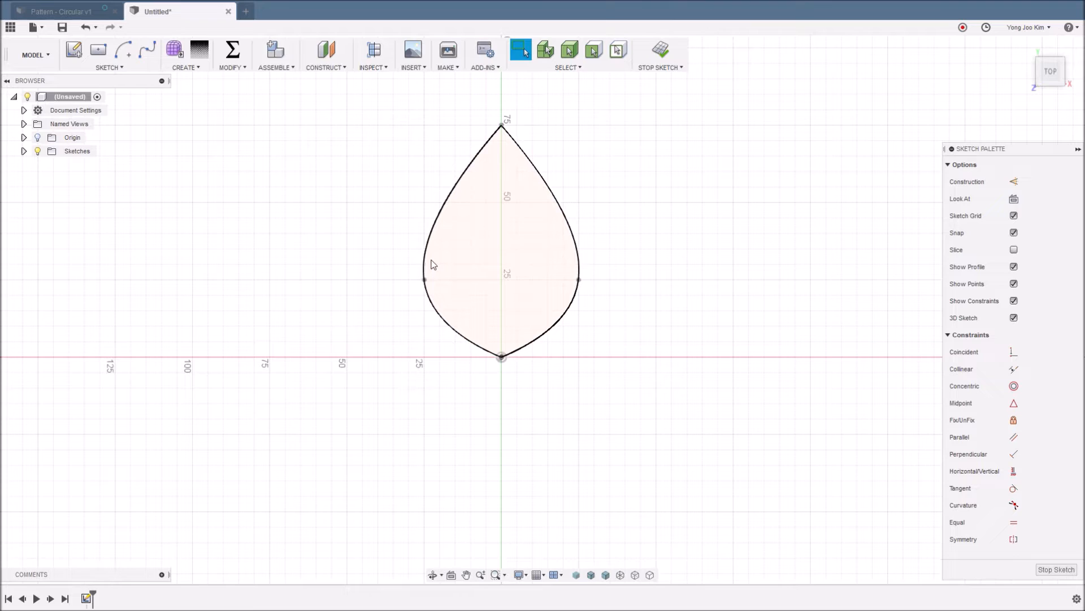
Circular-pattern both petal splines fully around the origin with a quantity of 20 and finish the sketch.
{"action": "left_click", "coordinate": [113, 68]}
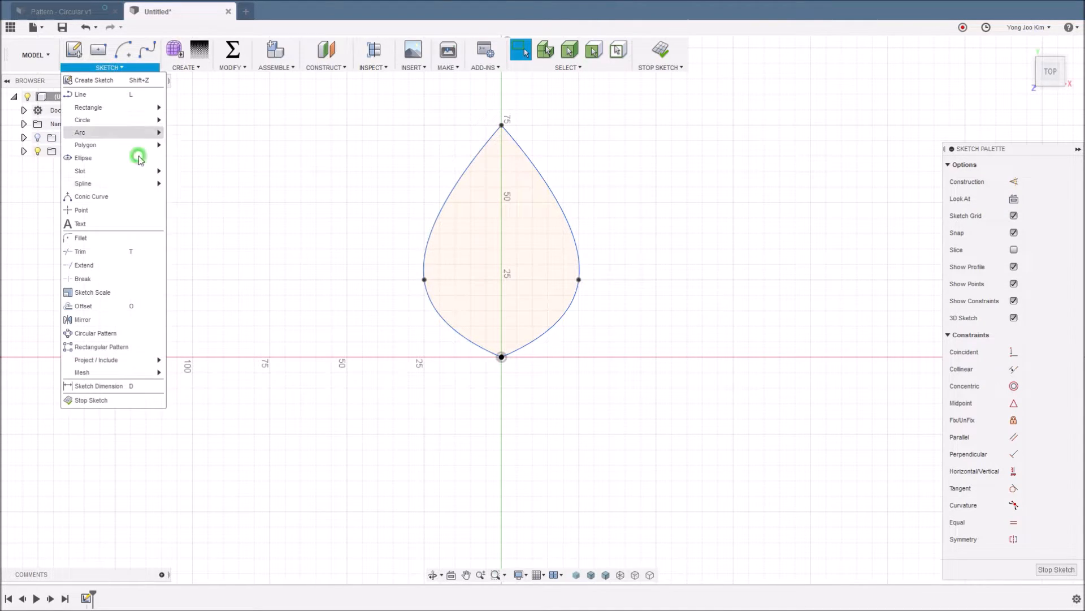
{"action": "left_click", "coordinate": [142, 335]}
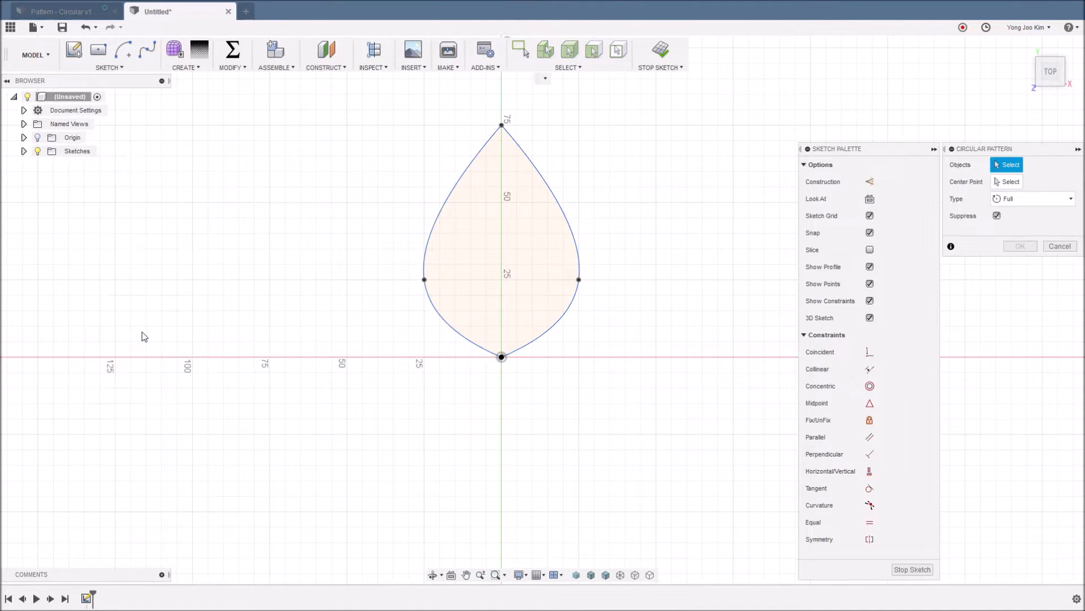
{"action": "left_click", "coordinate": [547, 188]}
{"action": "left_click", "coordinate": [454, 181]}
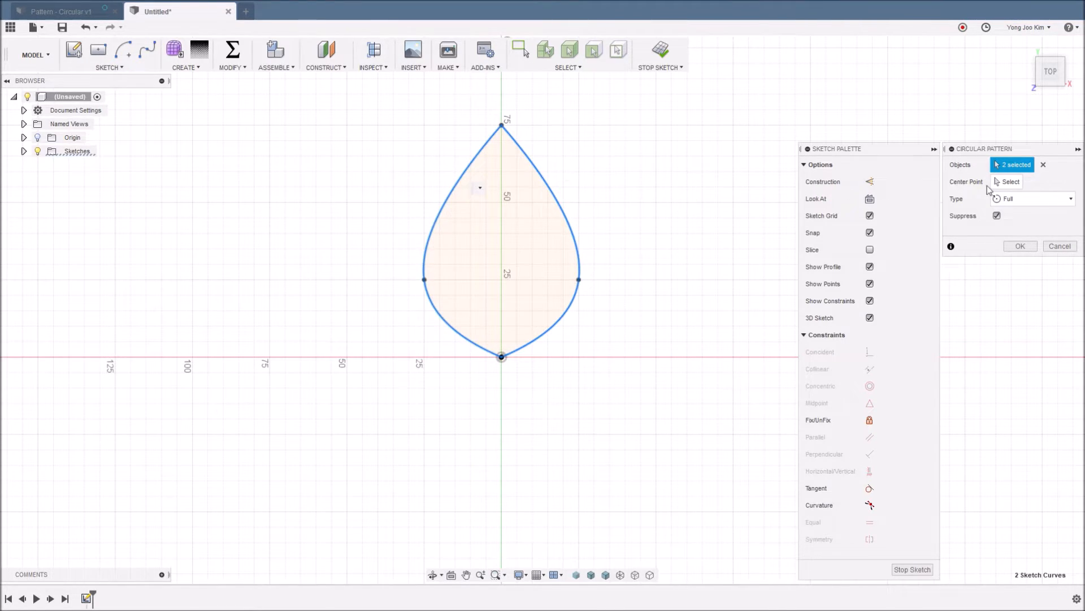
{"action": "left_click", "coordinate": [1009, 182]}
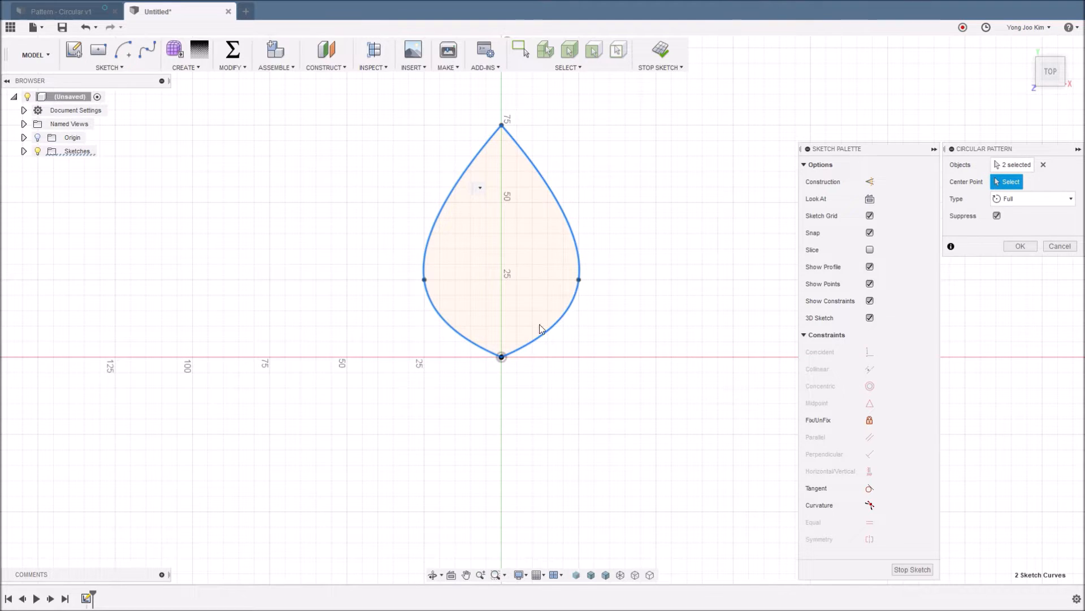
{"action": "left_click", "coordinate": [502, 357]}
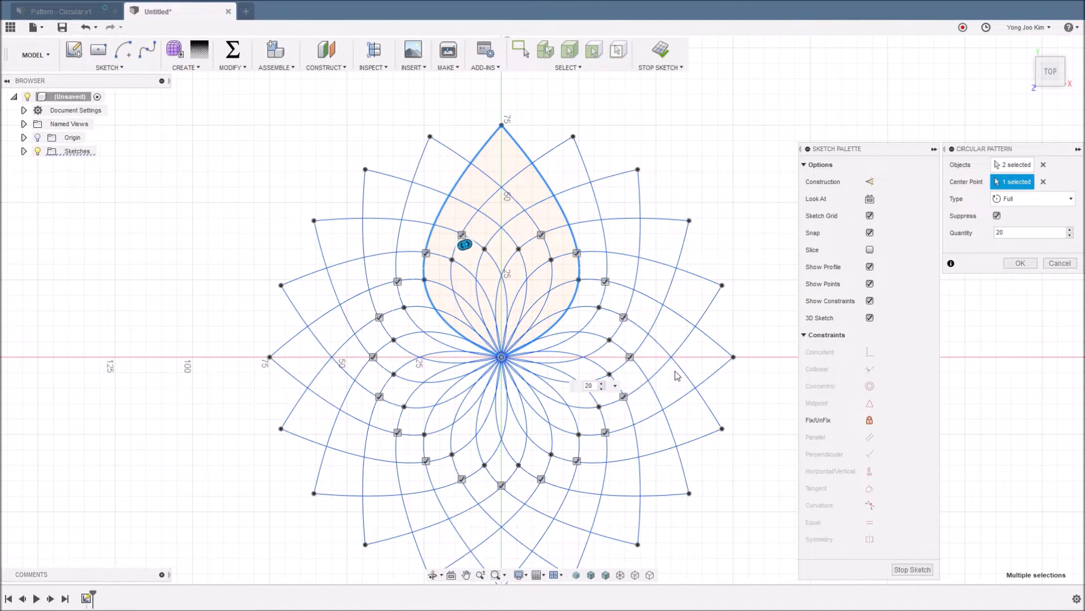
{"action": "left_click", "coordinate": [1020, 263]}
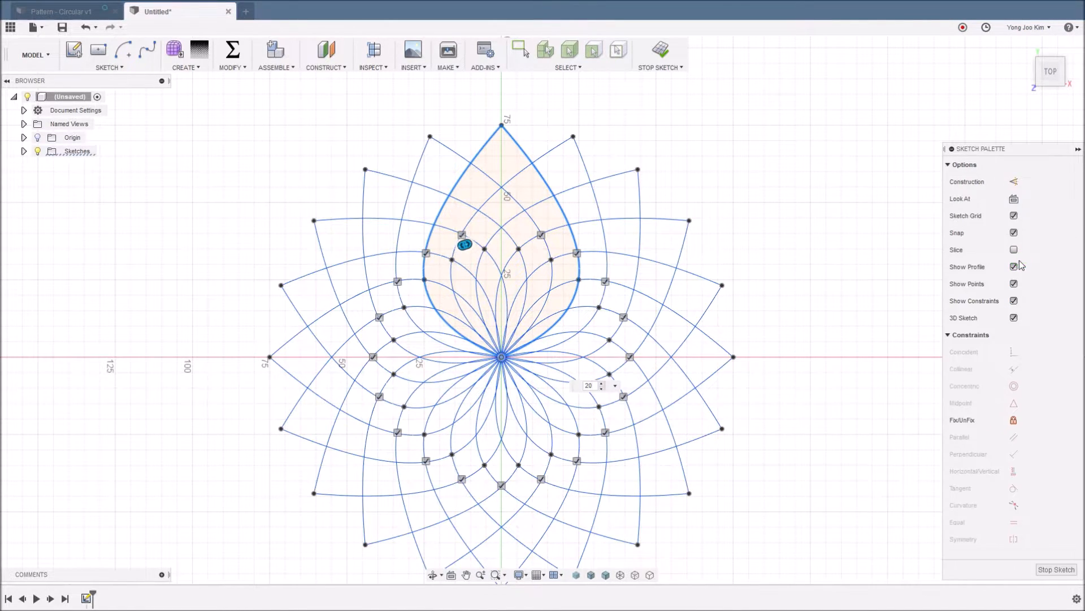
{"action": "left_click", "coordinate": [661, 51]}
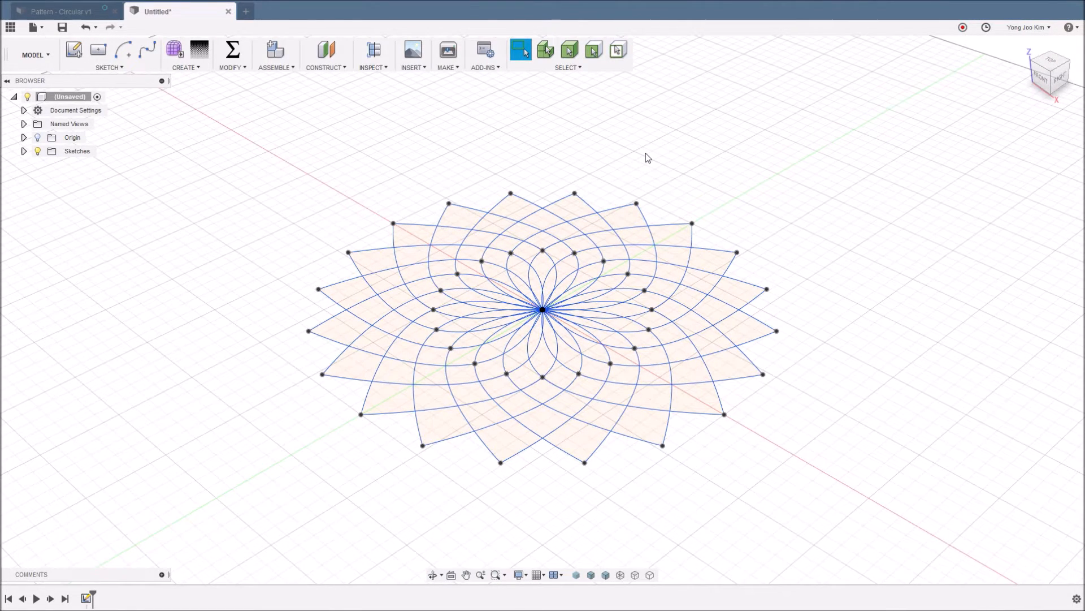
Check the finished Pattern - Circular design again, return to the untitled design and start an extrusion.
{"action": "left_click", "coordinate": [62, 12]}
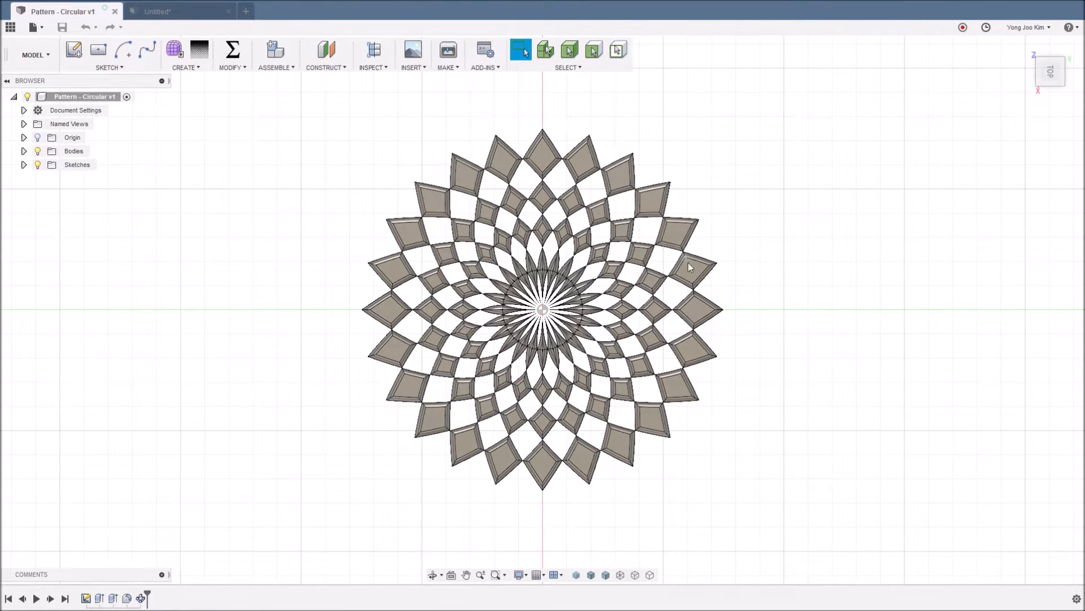
{"action": "left_click", "coordinate": [194, 14]}
{"action": "key", "text": "e"}
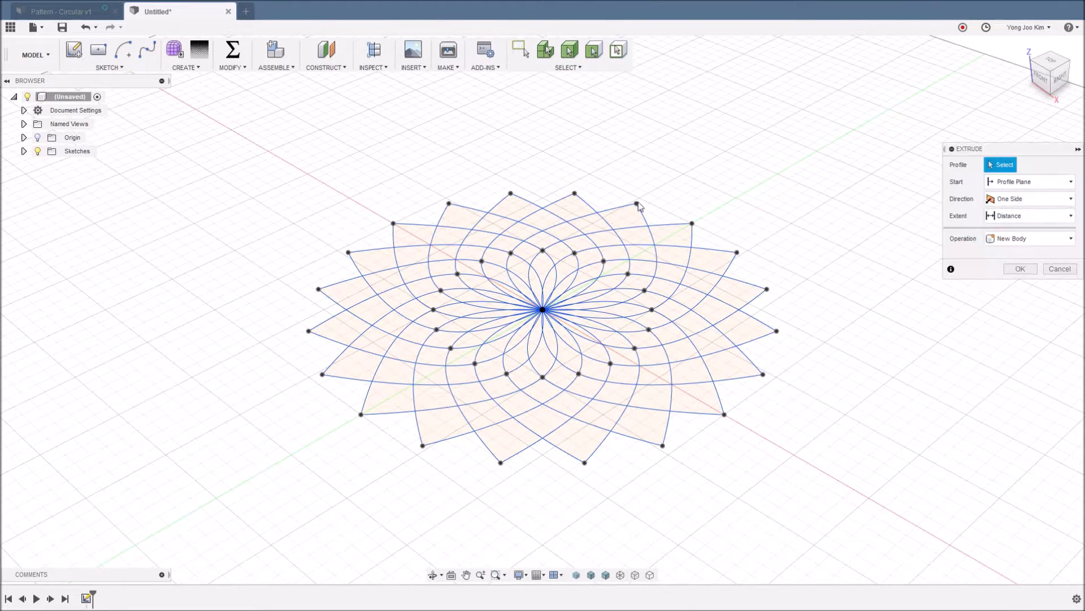
{"action": "left_click", "coordinate": [628, 218]}
{"action": "left_click", "coordinate": [668, 240]}
{"action": "left_click", "coordinate": [707, 261]}
{"action": "left_click", "coordinate": [732, 293]}
{"action": "left_click", "coordinate": [668, 281]}
{"action": "left_click", "coordinate": [687, 292]}
{"action": "left_click", "coordinate": [642, 252]}
{"action": "left_click", "coordinate": [611, 241]}
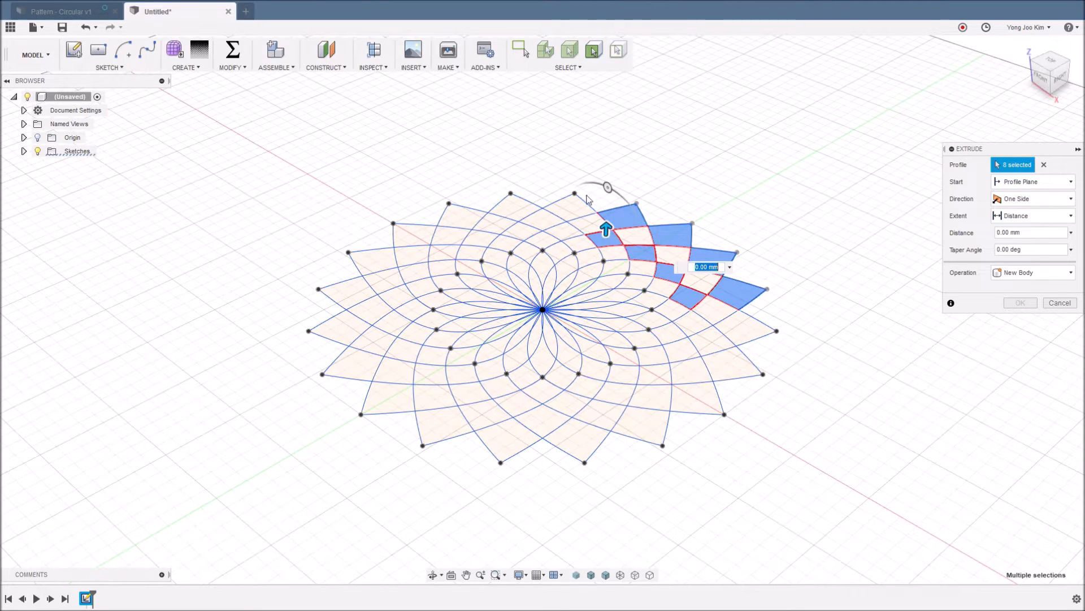
{"action": "left_click", "coordinate": [1045, 166]}
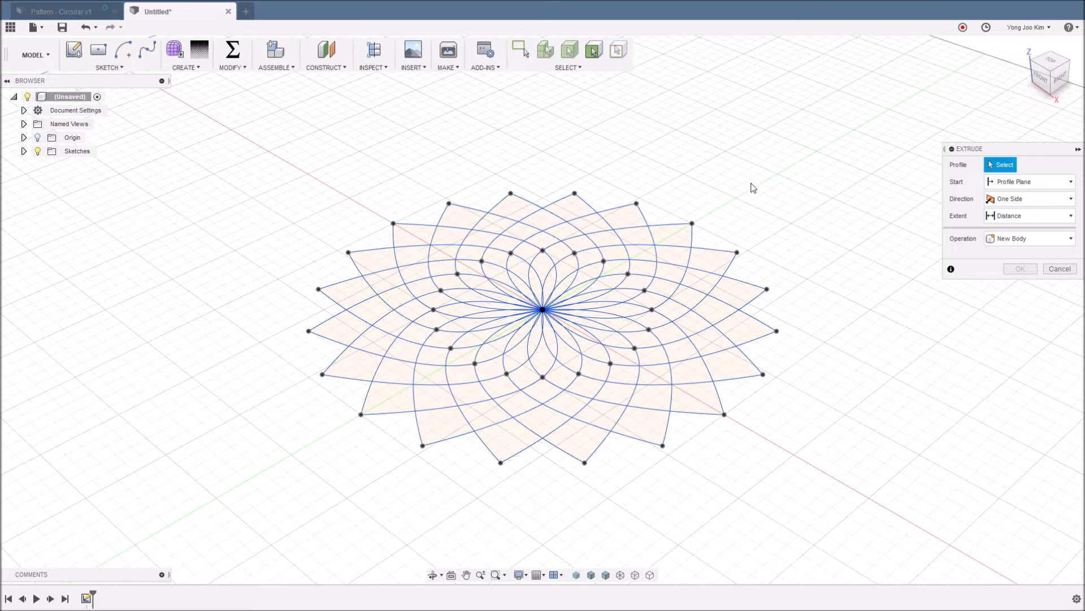
Extrude the four alternating profiles of one radial row, from the outer tip to the center, by 2 mm as a new body.
{"action": "left_click", "coordinate": [676, 234]}
{"action": "left_click", "coordinate": [640, 252]}
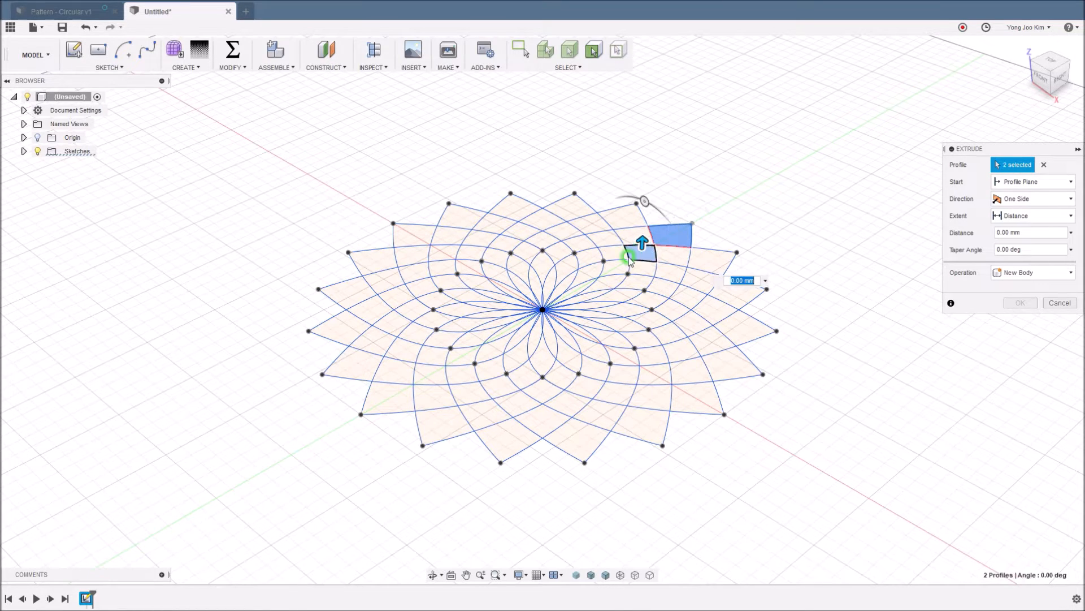
{"action": "left_click", "coordinate": [618, 268]}
{"action": "left_click", "coordinate": [581, 289]}
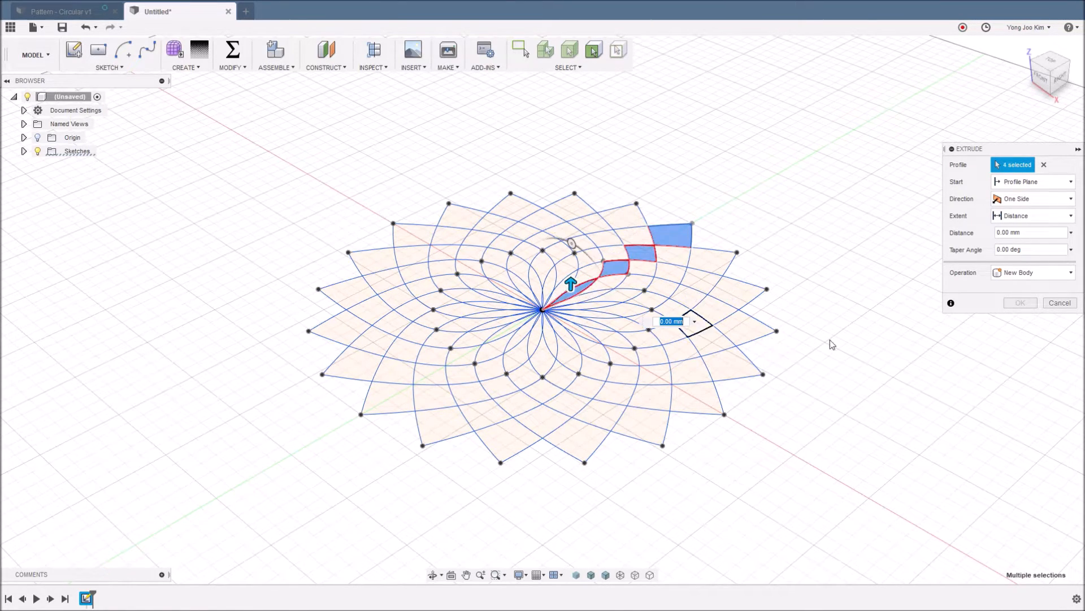
{"action": "type", "text": "2"}
{"action": "left_click", "coordinate": [1018, 303]}
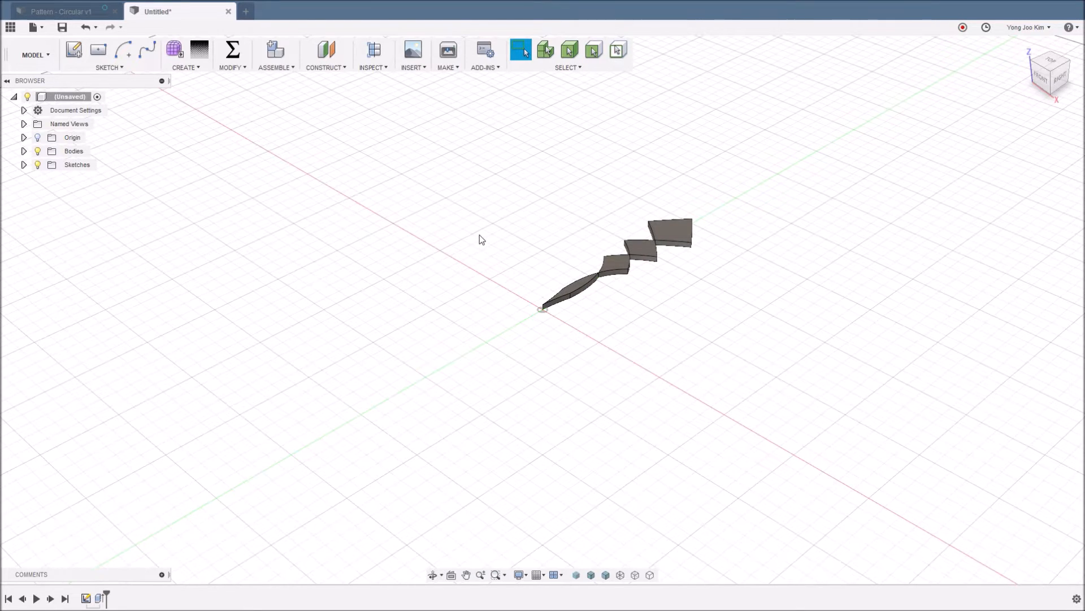
Circular-pattern the extruded body fully around the vertical Z axis with a quantity of 20 and view the result from the top.
{"action": "left_click", "coordinate": [191, 69]}
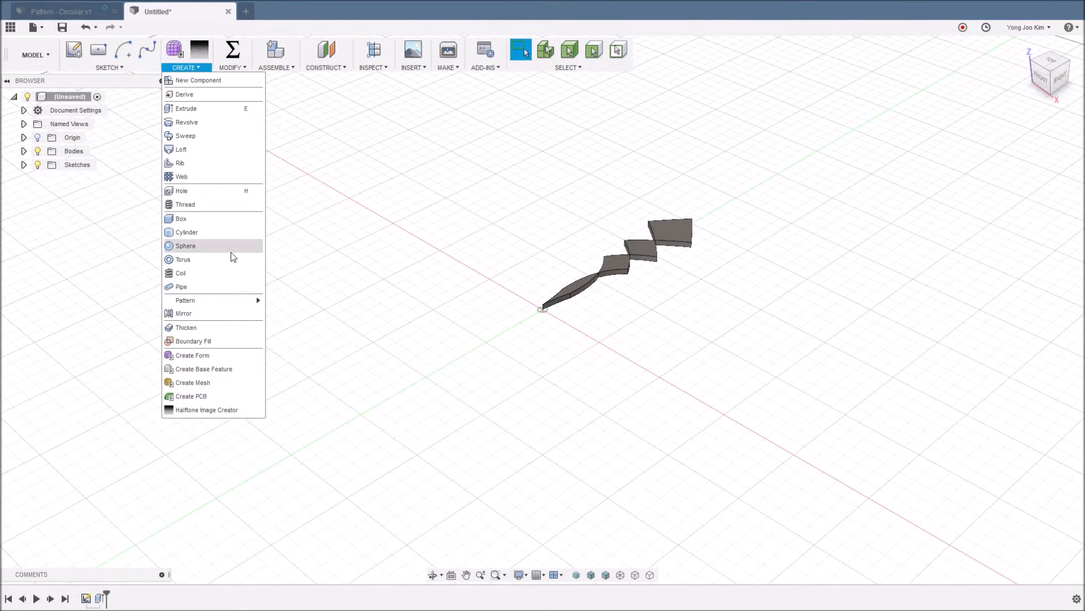
{"action": "mouse_move", "coordinate": [246, 303]}
{"action": "left_click", "coordinate": [306, 319]}
{"action": "left_click", "coordinate": [1069, 164]}
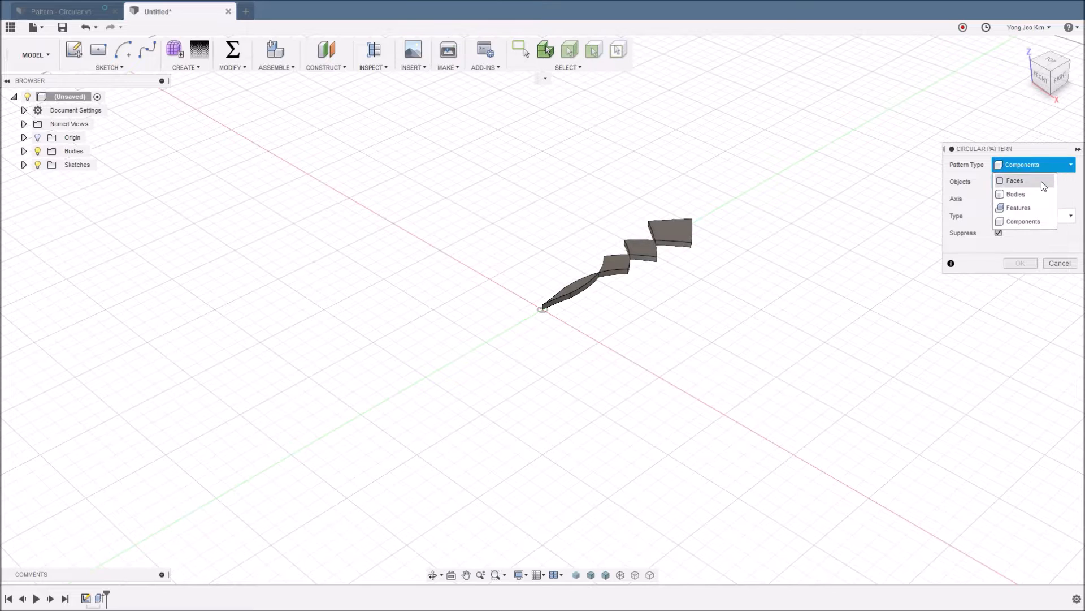
{"action": "left_click", "coordinate": [1014, 203]}
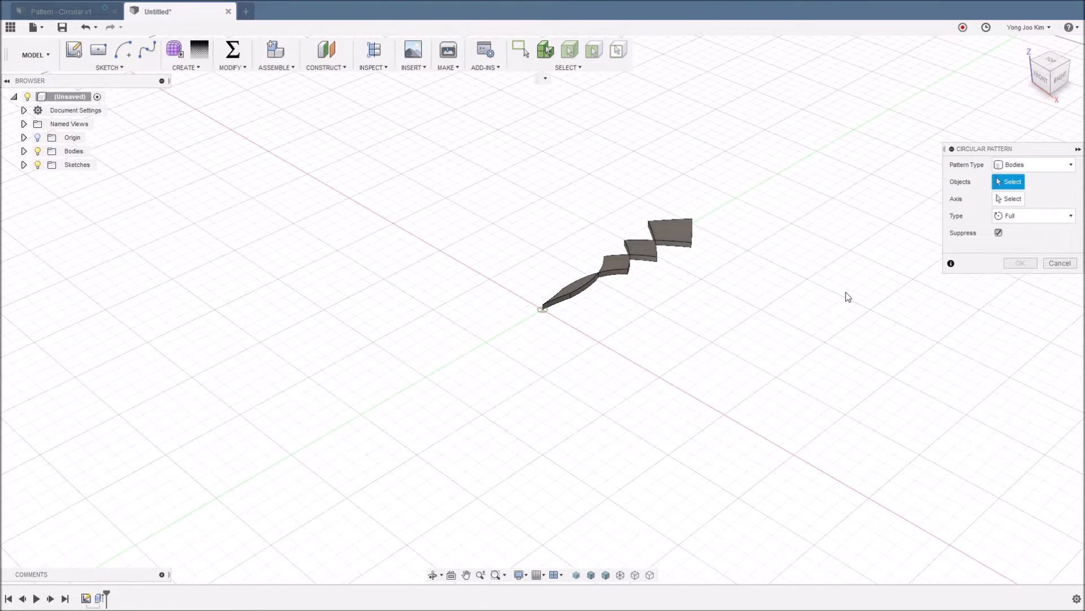
{"action": "left_click_drag", "start_coordinate": [508, 202], "coordinate": [766, 358]}
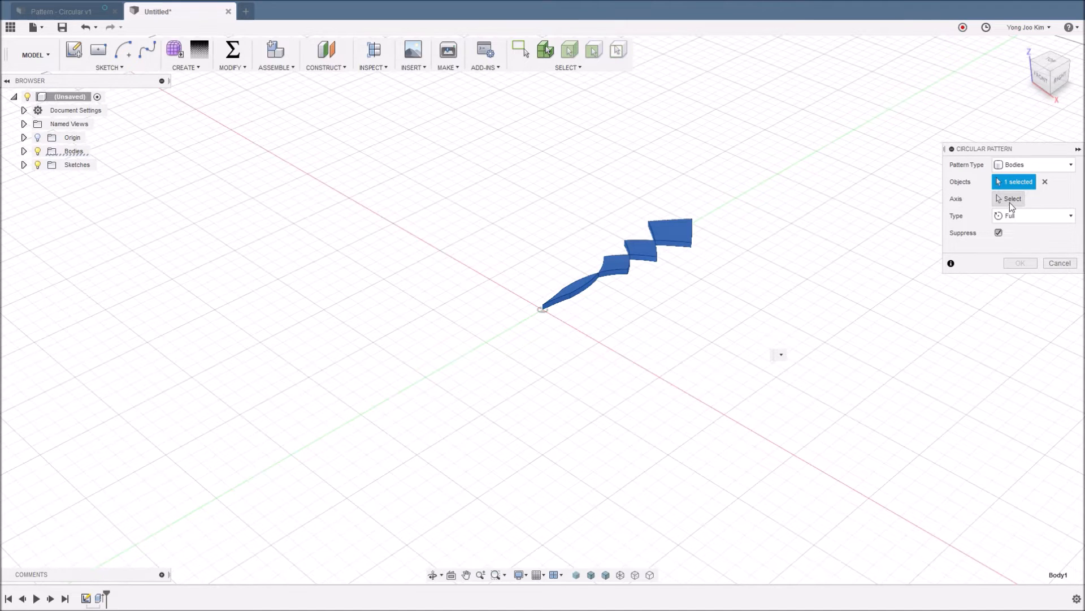
{"action": "left_click", "coordinate": [1010, 200]}
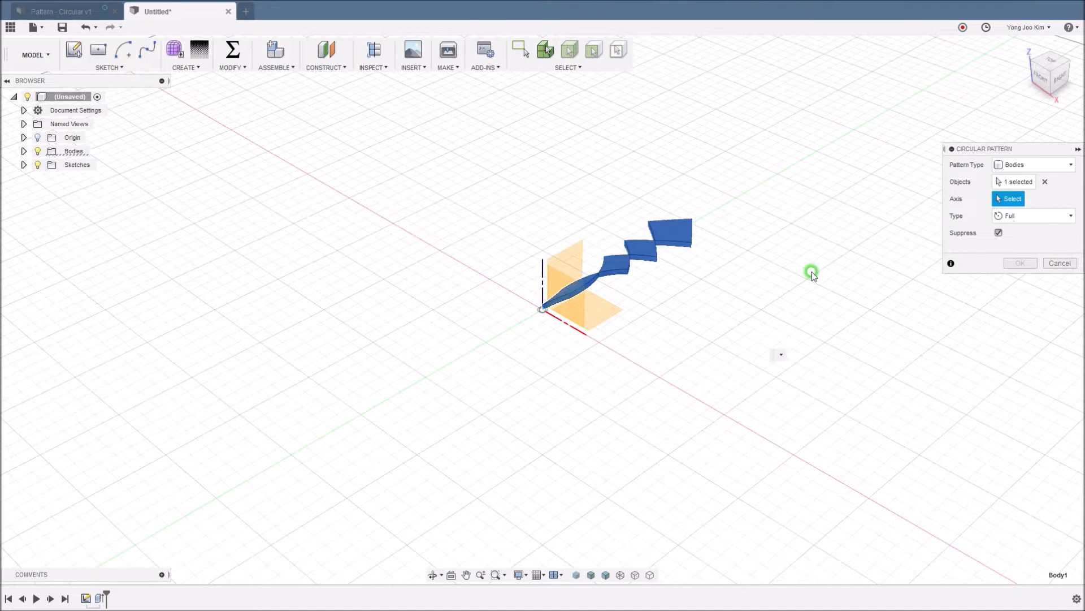
{"action": "left_click", "coordinate": [544, 281]}
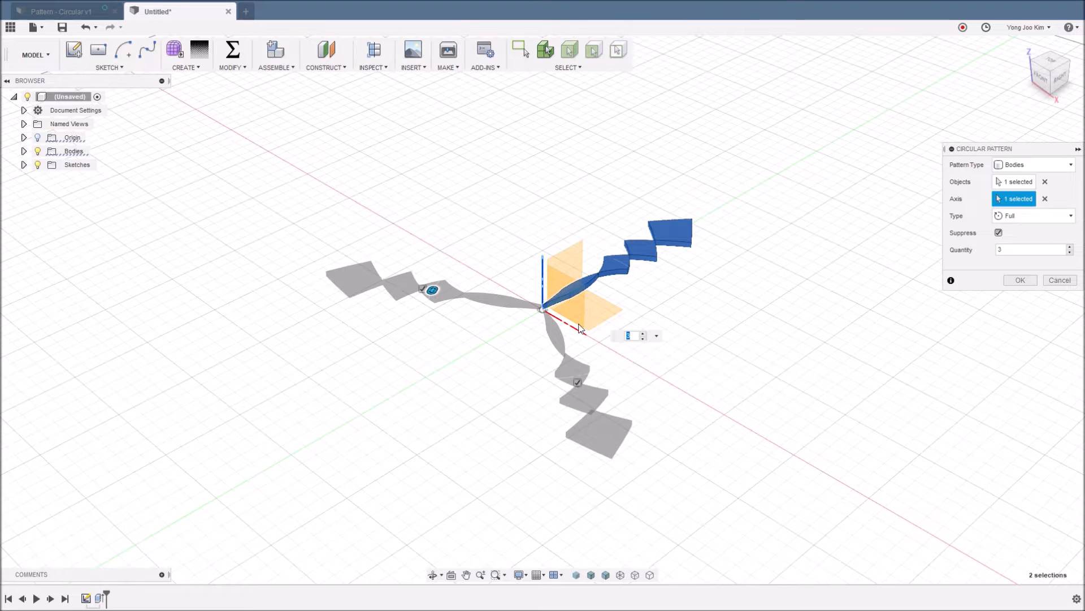
{"action": "key", "text": "Return"}
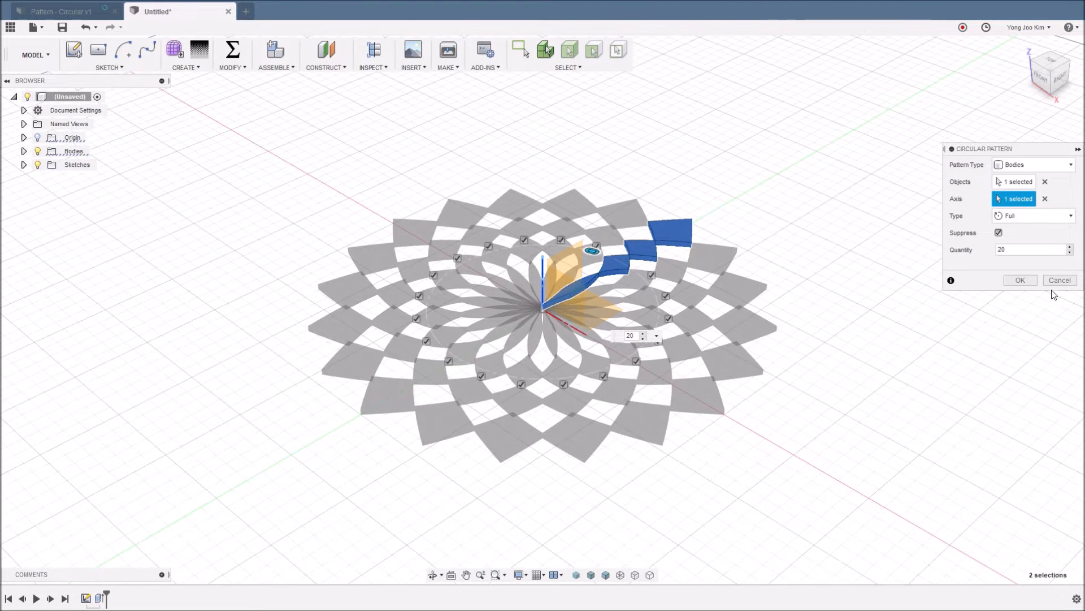
{"action": "left_click", "coordinate": [1021, 280]}
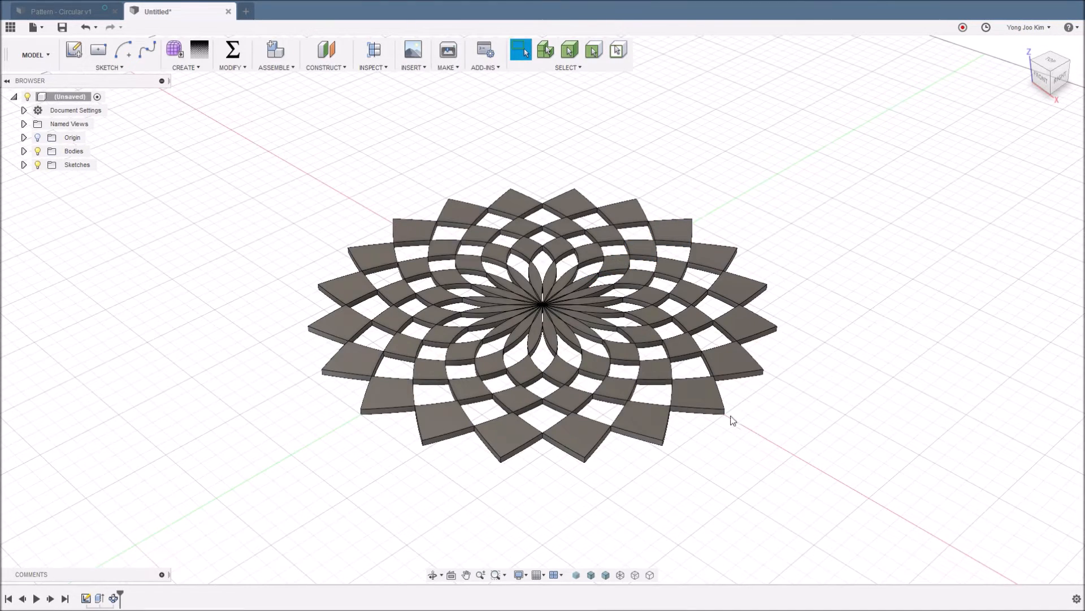
{"action": "middle_click_drag", "start_coordinate": [693, 450], "coordinate": [738, 487], "text": "shift"}
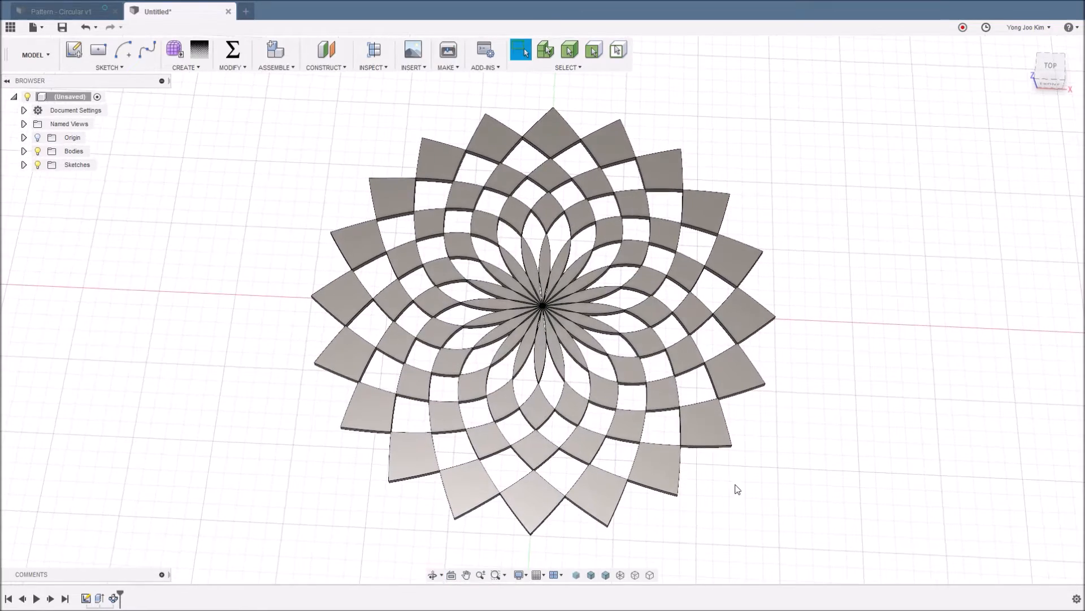
{"action": "left_click", "coordinate": [1047, 68]}
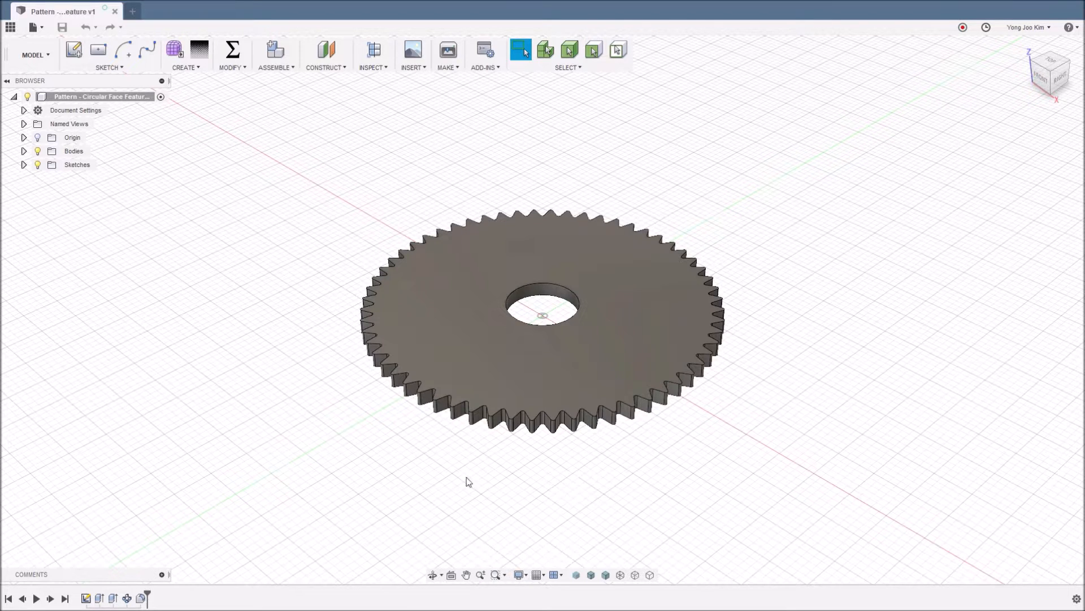
In the untitled design, sketch two concentric circles about 100 mm and 20 mm in diameter around the origin on the horizontal plane.
{"action": "left_click", "coordinate": [133, 12]}
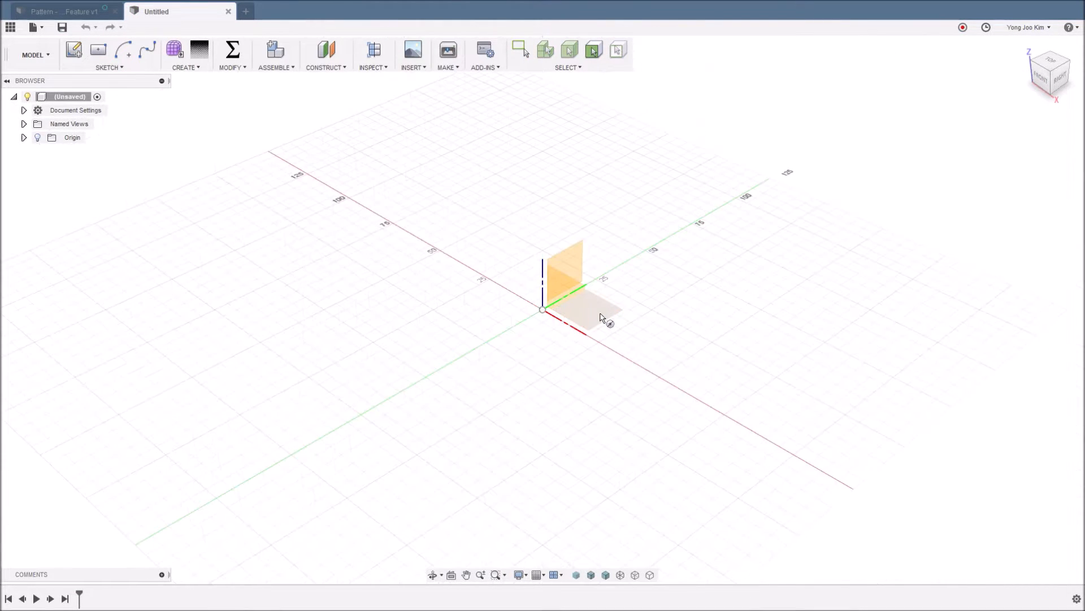
{"action": "left_click", "coordinate": [604, 317]}
{"action": "key", "text": "c"}
{"action": "left_click", "coordinate": [498, 345]}
{"action": "left_click", "coordinate": [499, 192]}
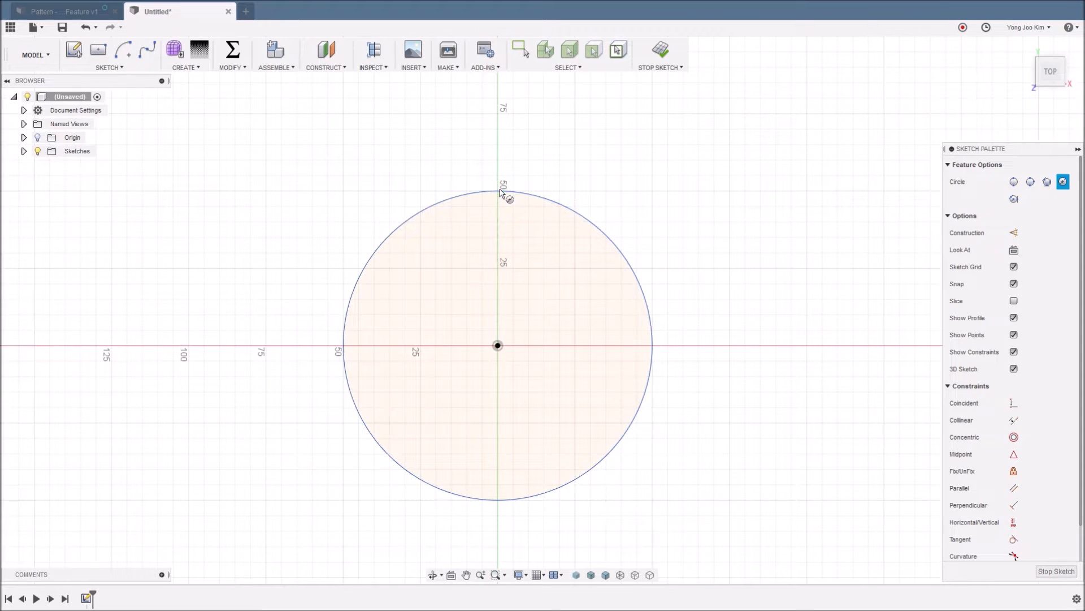
{"action": "left_click", "coordinate": [498, 344]}
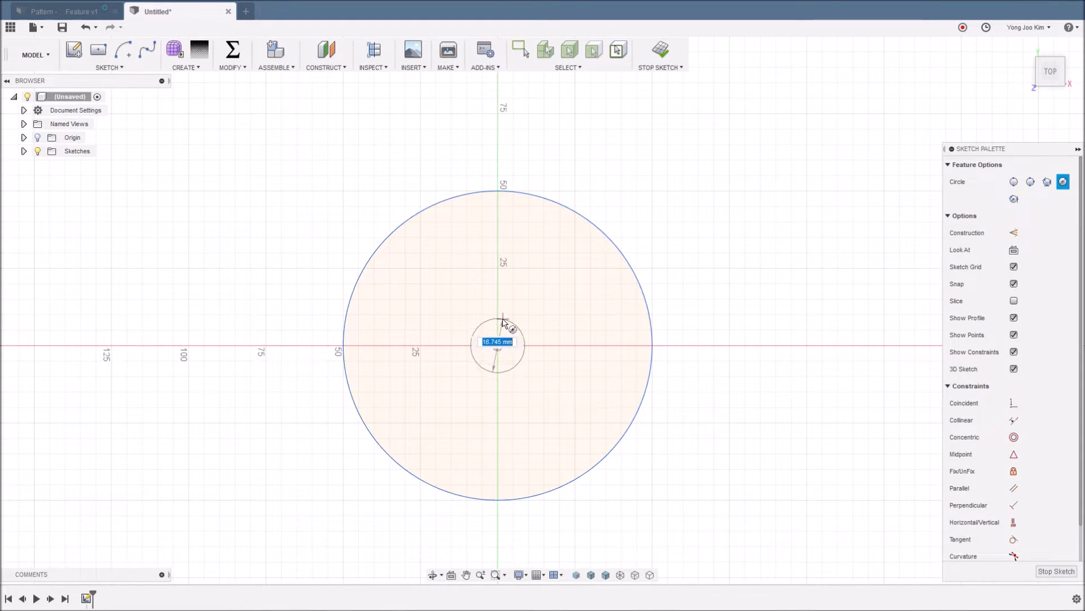
{"action": "left_click", "coordinate": [501, 319]}
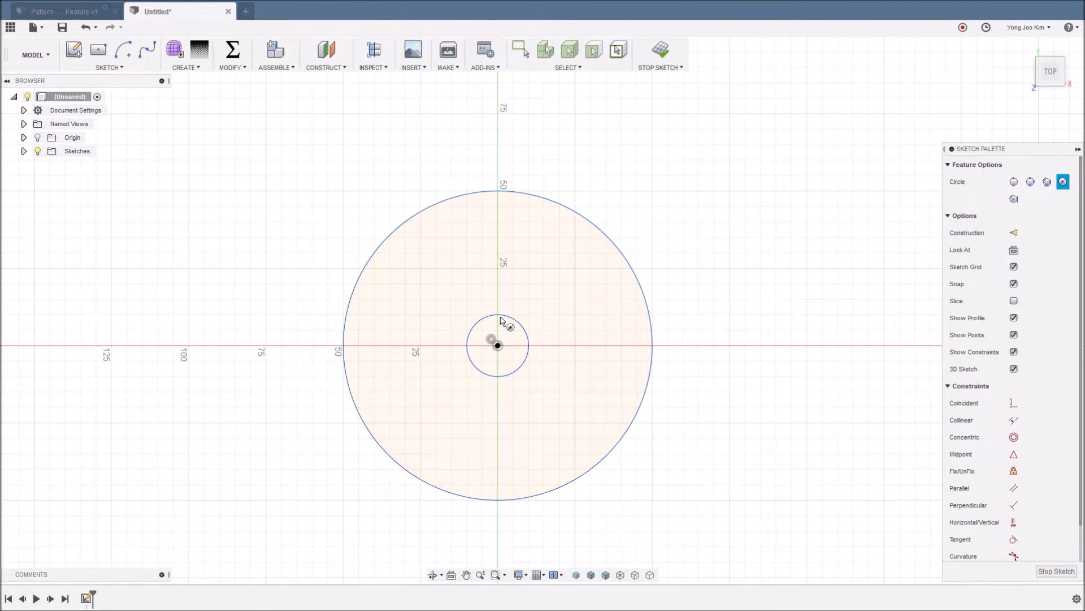
{"action": "key", "text": "Escape"}
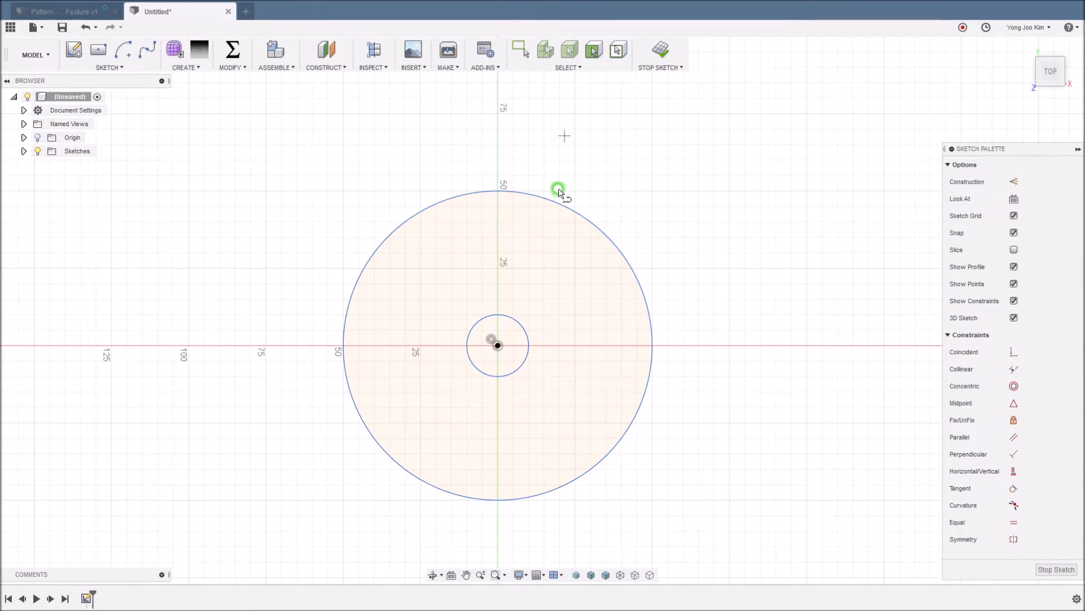
Draw two lines from the origin to the outer circle, one vertical and one slanted slightly clockwise from it.
{"action": "left_click", "coordinate": [499, 346]}
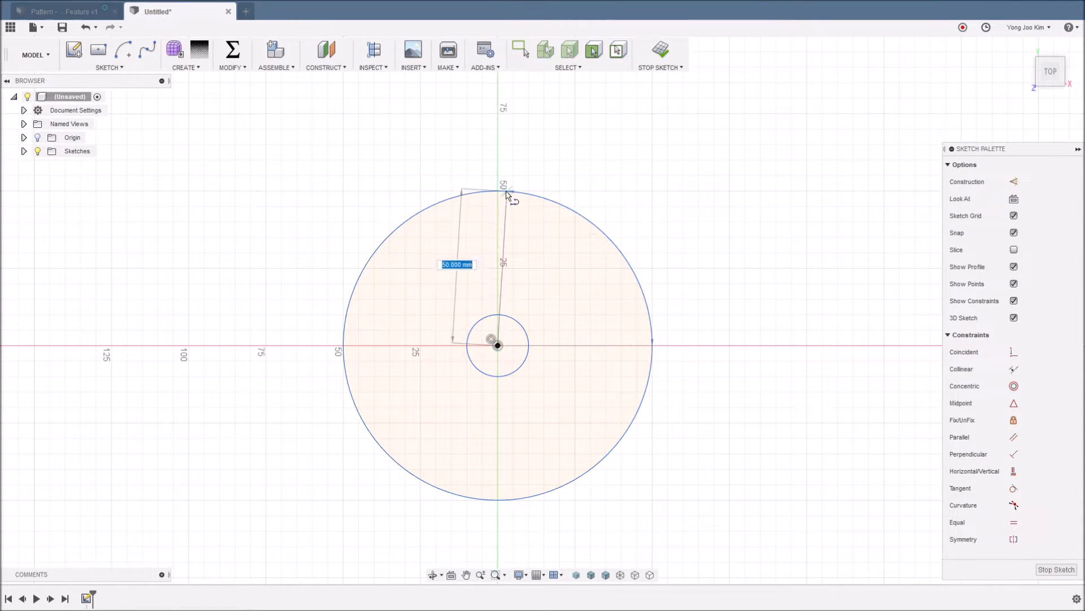
{"action": "left_click", "coordinate": [499, 190]}
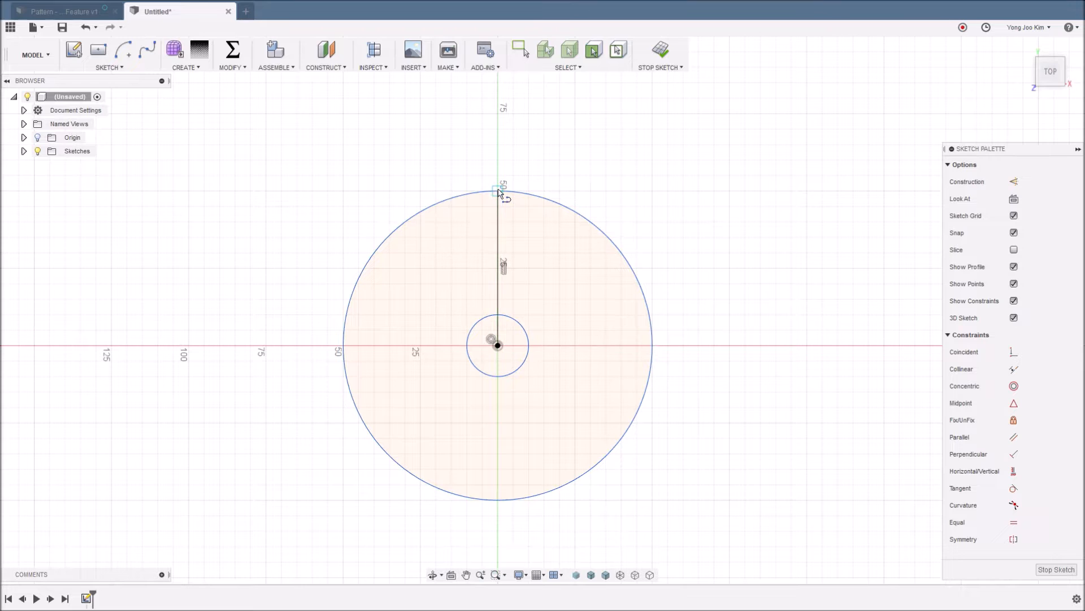
{"action": "left_click", "coordinate": [497, 345]}
{"action": "left_click", "coordinate": [536, 196]}
{"action": "key", "text": "Escape"}
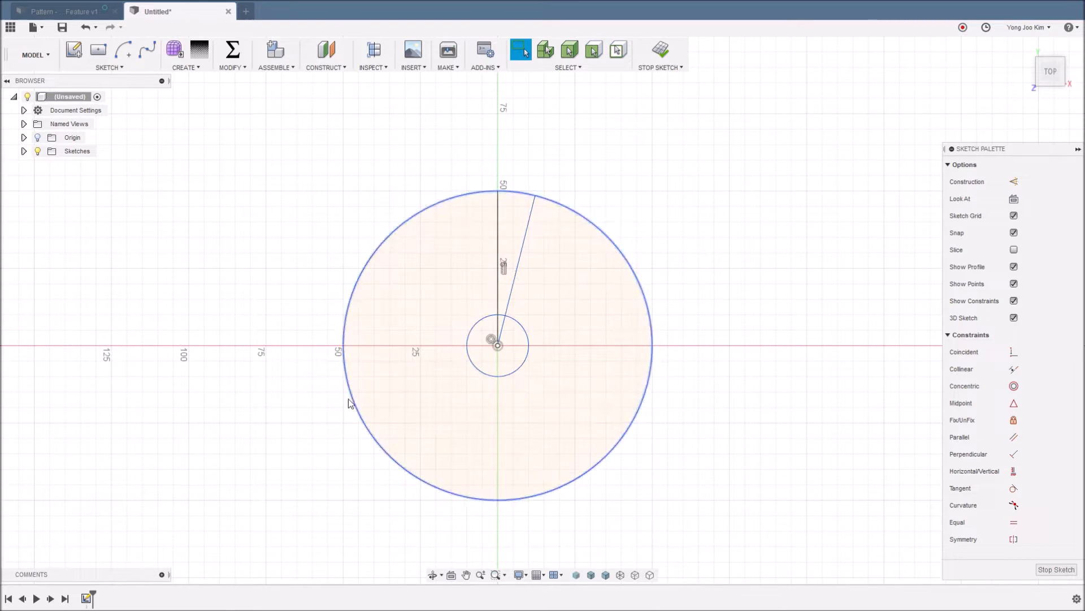
{"action": "left_click", "coordinate": [493, 198]}
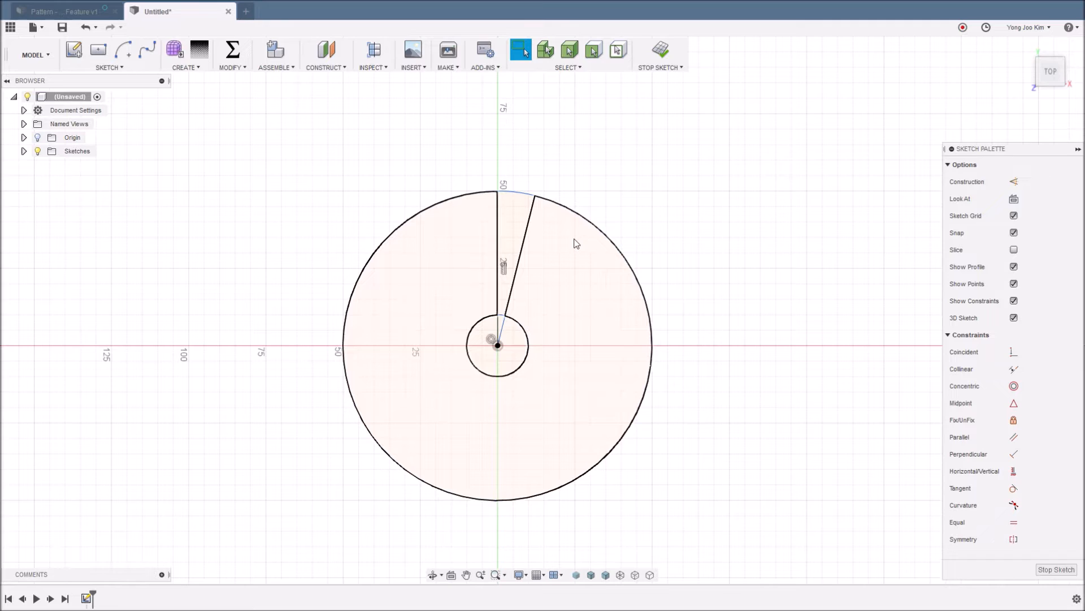
{"action": "key", "text": "ctrl+z"}
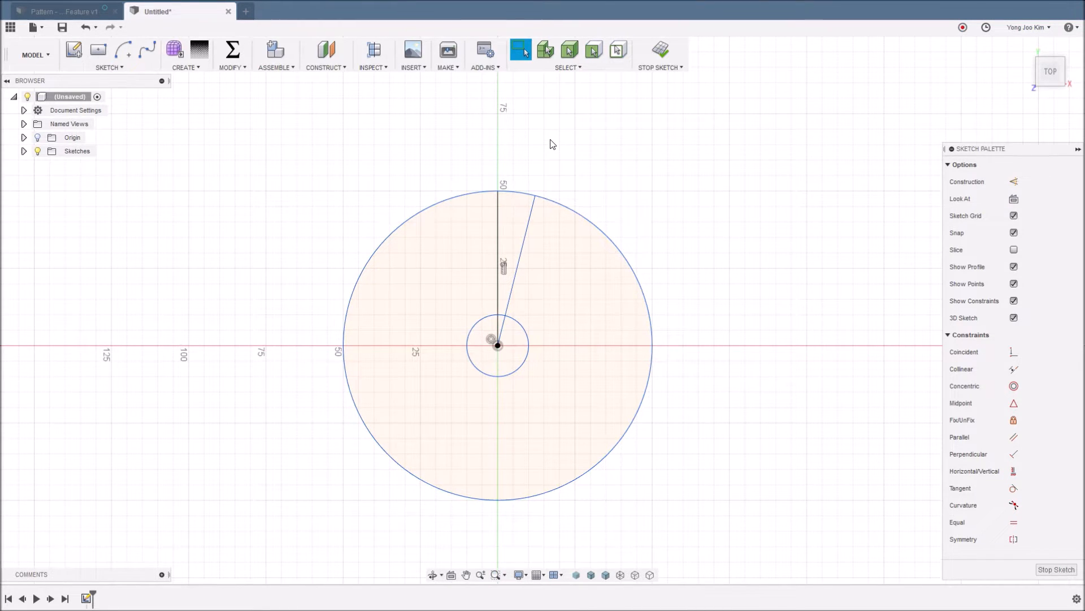
Dimension the angle between the two radial lines as 6 degrees.
{"action": "key", "text": "d"}
{"action": "left_click", "coordinate": [498, 227]}
{"action": "left_click", "coordinate": [525, 232]}
{"action": "left_click", "coordinate": [546, 170]}
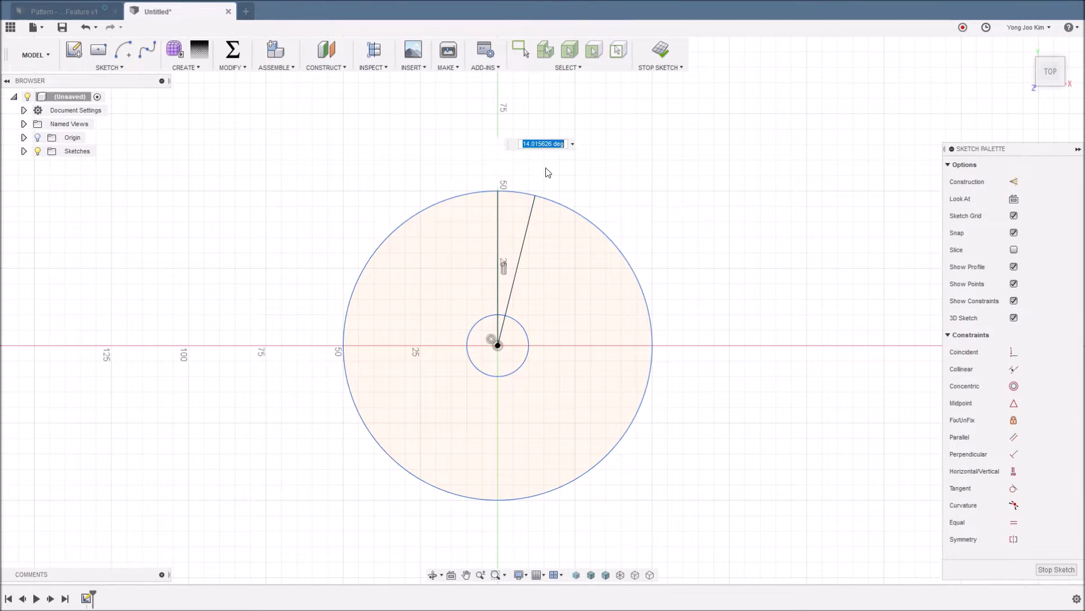
{"action": "type", "text": "6"}
{"action": "key", "text": "Return"}
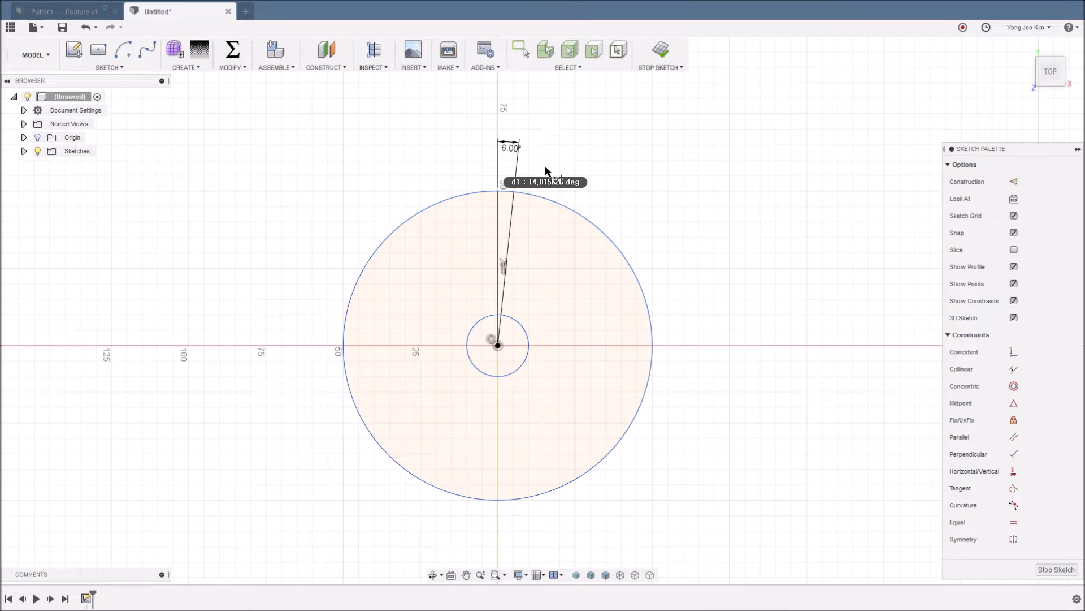
Draw a V-shaped notch of two lines between the points where the radial lines meet the outer circle.
{"action": "scroll", "coordinate": [505, 189], "scroll_direction": "up", "scroll_amount": 5}
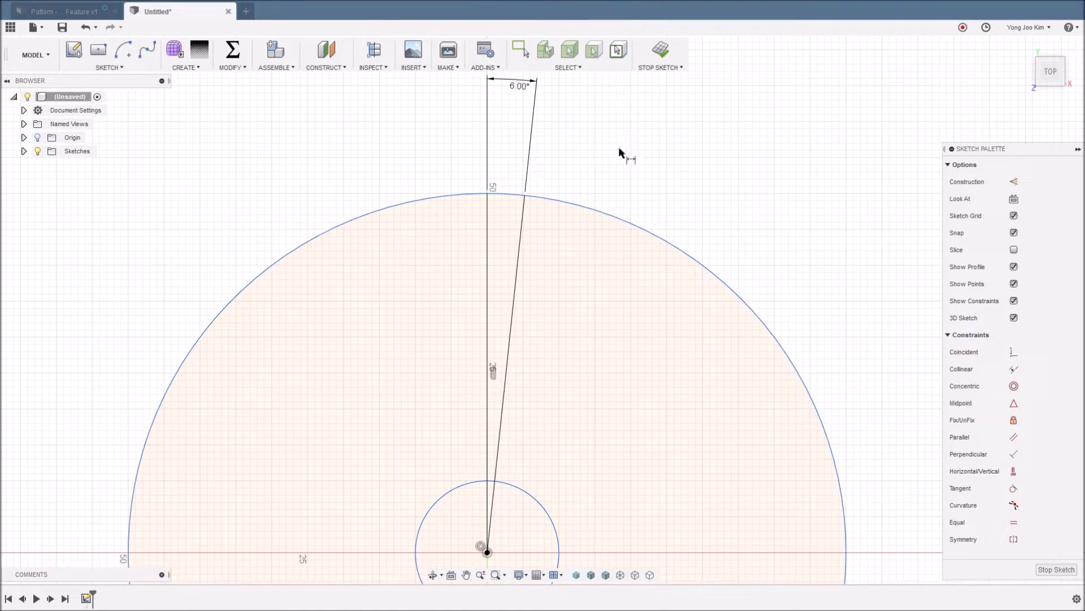
{"action": "left_click", "coordinate": [487, 194]}
{"action": "left_click", "coordinate": [501, 229]}
{"action": "left_click", "coordinate": [525, 196]}
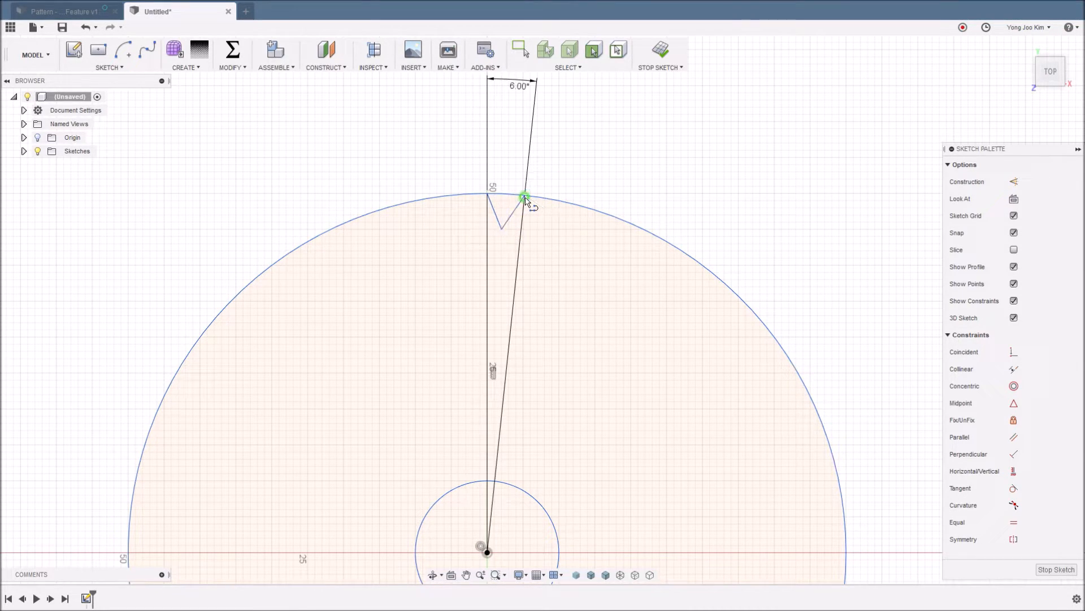
{"action": "key", "text": "Escape"}
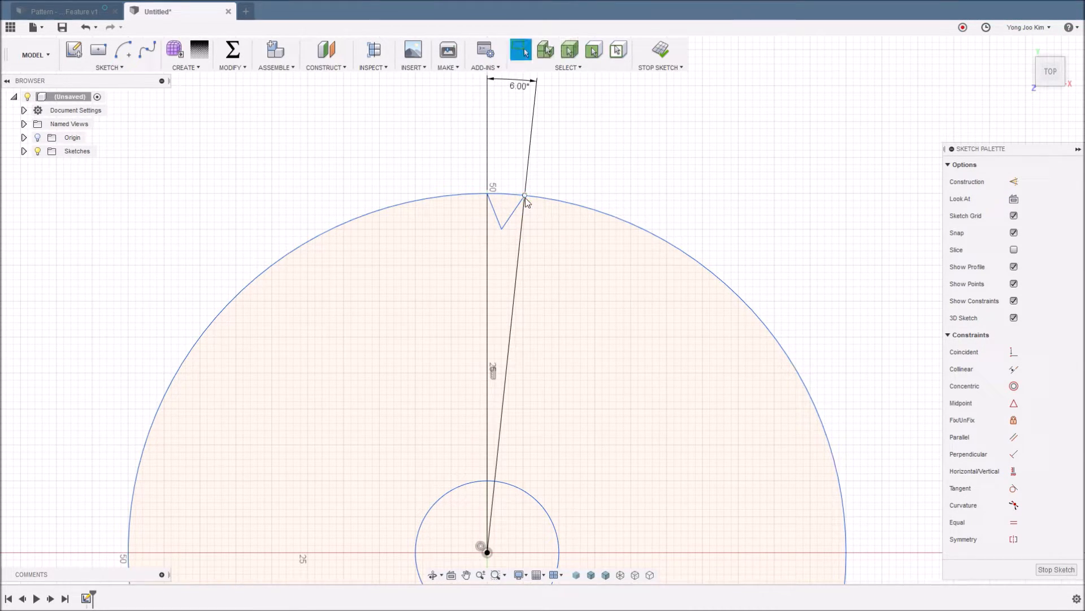
Apply an Equal constraint to the two notch lines and move their shared vertex slightly outward for a shallower notch.
{"action": "left_click", "coordinate": [1010, 521]}
{"action": "left_click", "coordinate": [511, 215]}
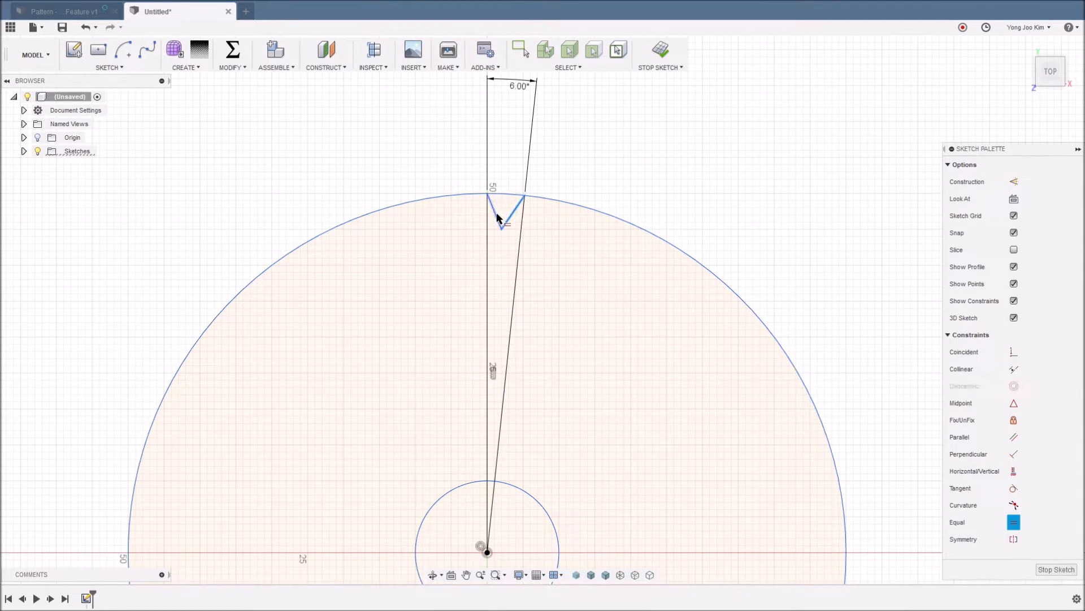
{"action": "left_click", "coordinate": [497, 217]}
{"action": "key", "text": "Escape"}
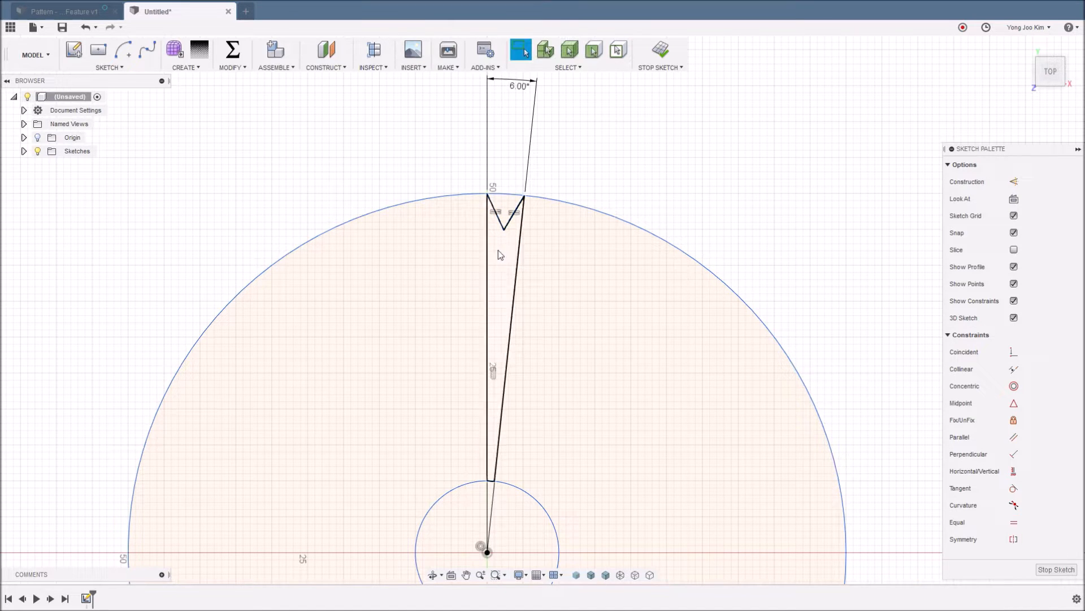
{"action": "scroll", "coordinate": [504, 211], "scroll_direction": "up", "scroll_amount": 4}
{"action": "scroll", "coordinate": [505, 214], "scroll_direction": "up", "scroll_amount": 2}
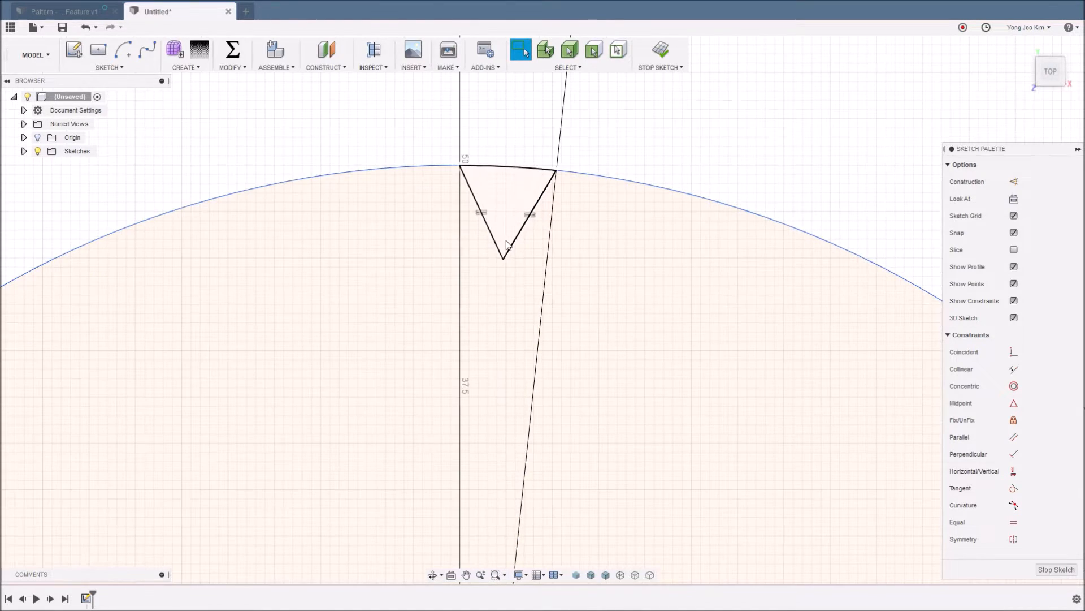
{"action": "mouse_move", "coordinate": [503, 257]}
{"action": "left_mouse_down"}
{"action": "mouse_move", "coordinate": [507, 223]}
{"action": "mouse_move", "coordinate": [497, 258]}
{"action": "mouse_move", "coordinate": [504, 235]}
{"action": "mouse_move", "coordinate": [504, 249]}
{"action": "left_mouse_up"}
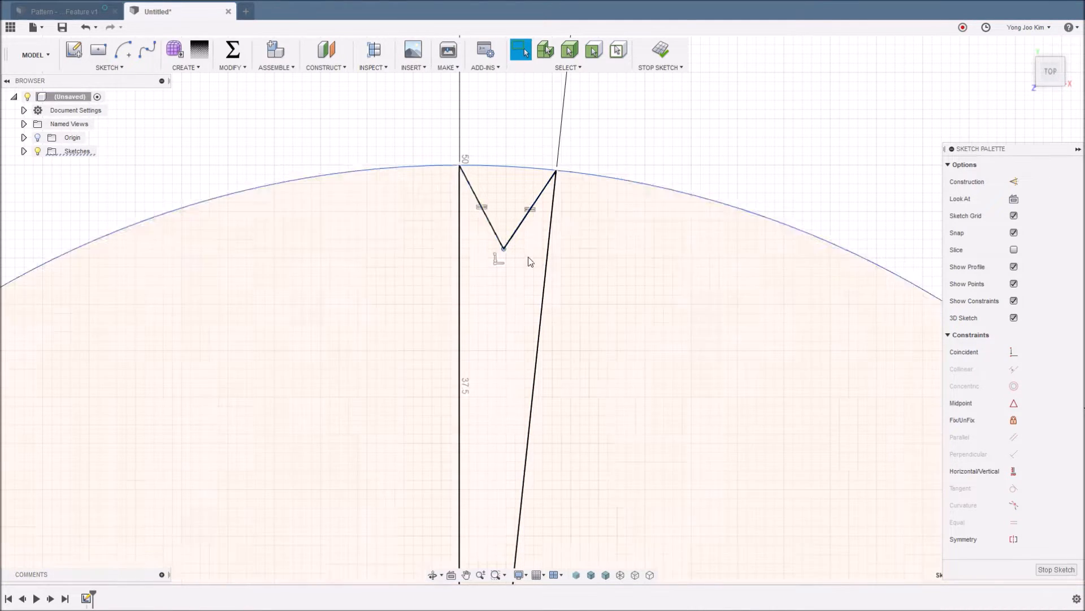
Extrude the disc ring and the sector below the notch by 5 mm as a new body, leaving out the notch and center hole.
{"action": "scroll", "coordinate": [583, 277], "scroll_direction": "down", "scroll_amount": 5}
{"action": "scroll", "coordinate": [580, 272], "scroll_direction": "down", "scroll_amount": 3}
{"action": "middle_click_drag", "start_coordinate": [667, 224], "coordinate": [643, 149]}
{"action": "left_click", "coordinate": [658, 158]}
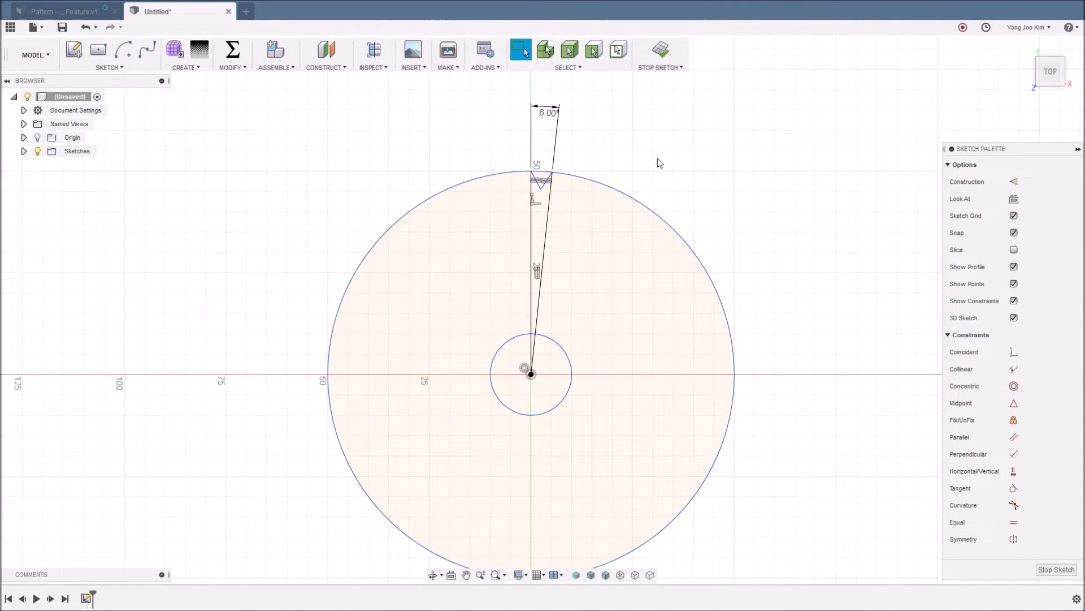
{"action": "key", "text": "e"}
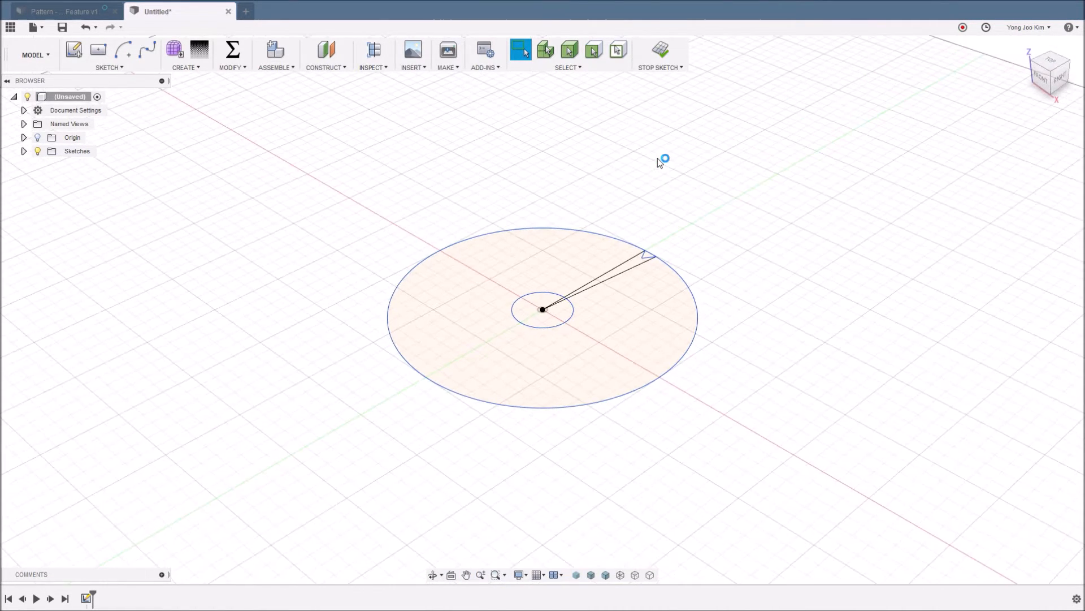
{"action": "left_click", "coordinate": [622, 303]}
{"action": "left_click", "coordinate": [635, 263]}
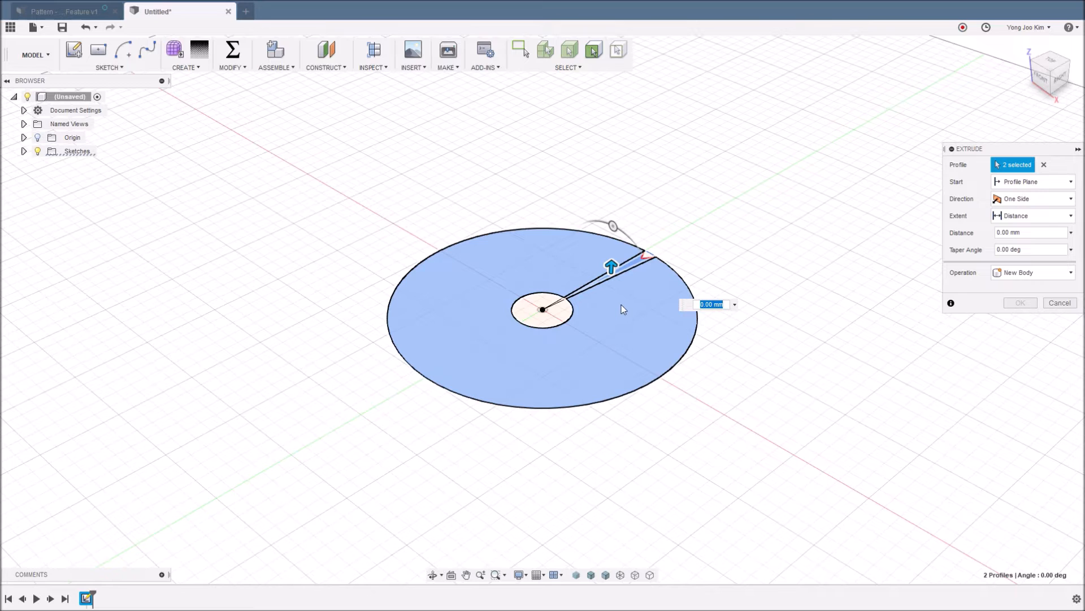
{"action": "type", "text": "5"}
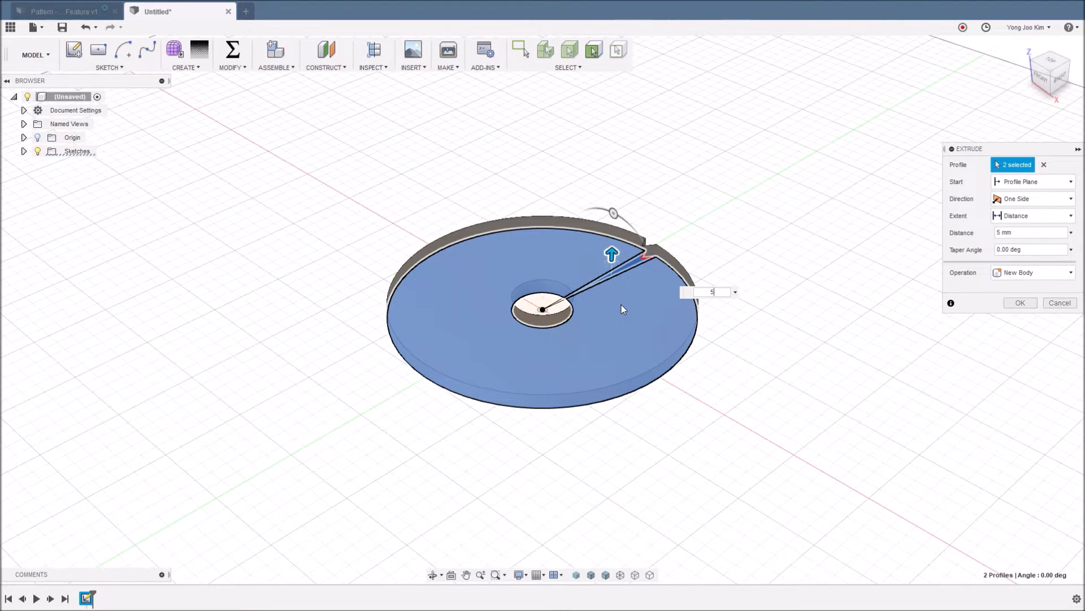
{"action": "left_click", "coordinate": [1017, 304]}
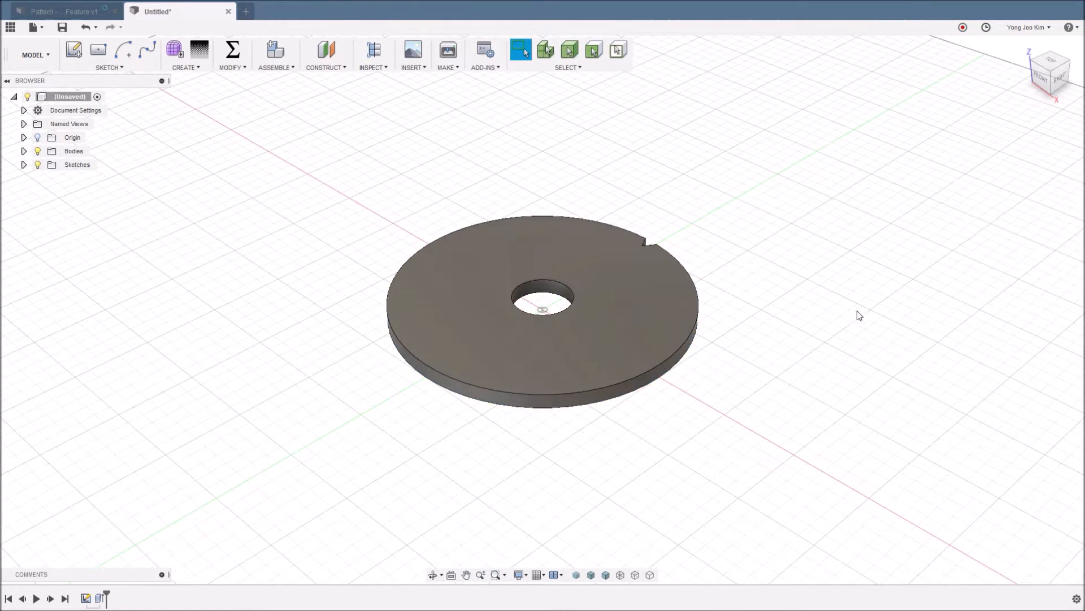
Start a circular pattern of type Faces and select the two side faces of the rim notch as its objects.
{"action": "middle_click_drag", "start_coordinate": [723, 357], "coordinate": [606, 379], "text": "shift"}
{"action": "middle_click_drag", "start_coordinate": [606, 431], "coordinate": [651, 433], "text": "shift"}
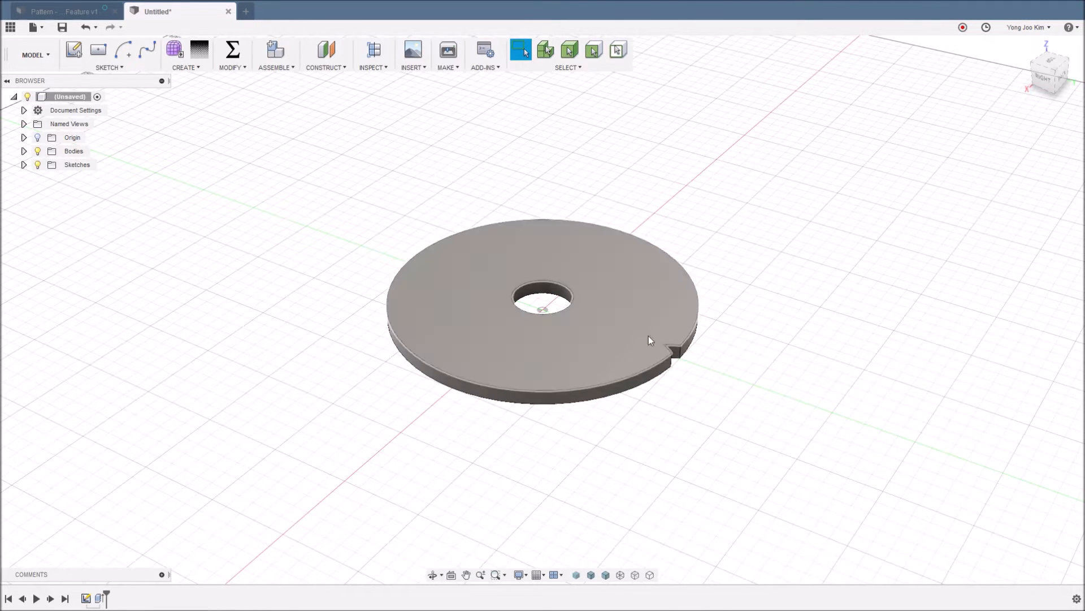
{"action": "left_click", "coordinate": [186, 68]}
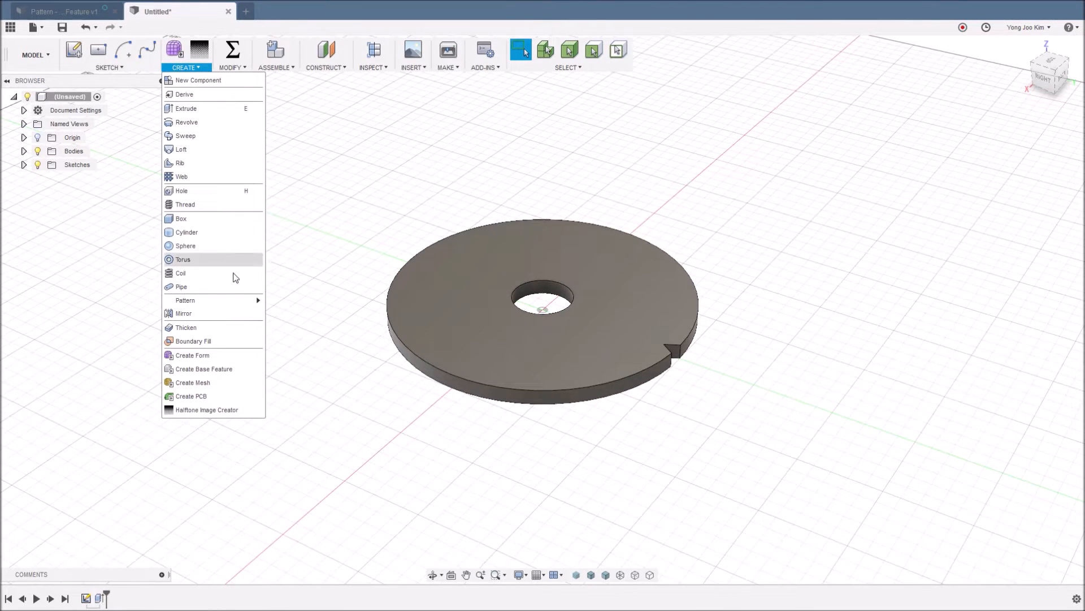
{"action": "mouse_move", "coordinate": [253, 299]}
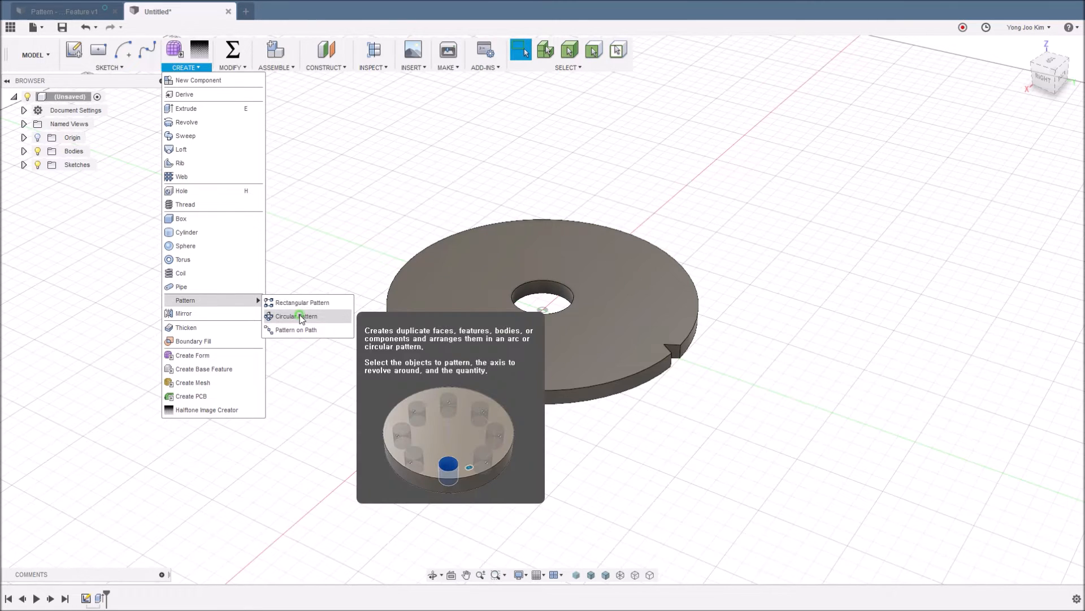
{"action": "left_click", "coordinate": [300, 317]}
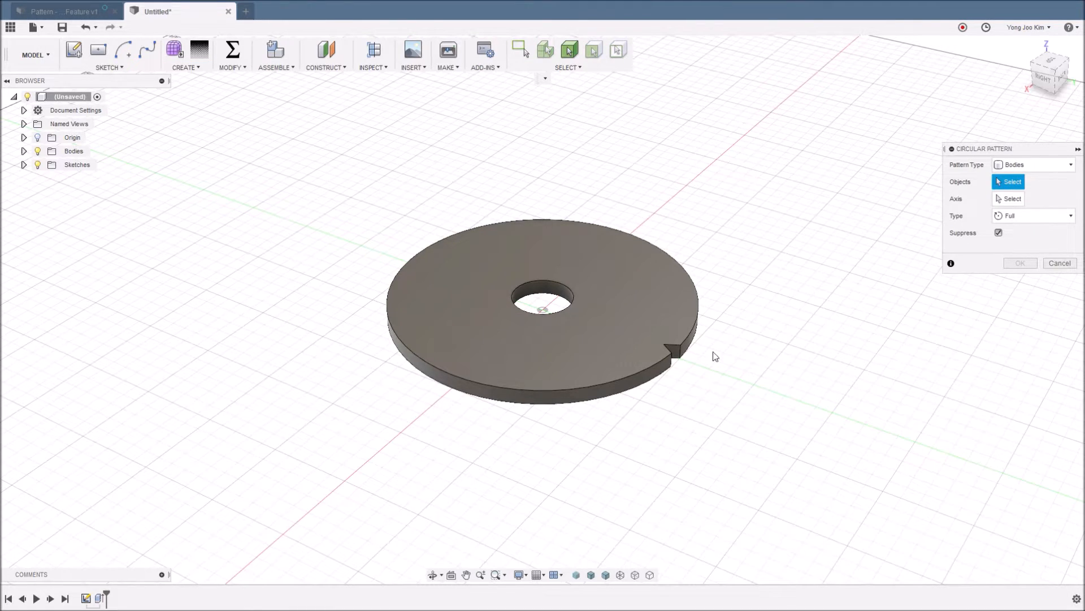
{"action": "left_click", "coordinate": [1059, 168]}
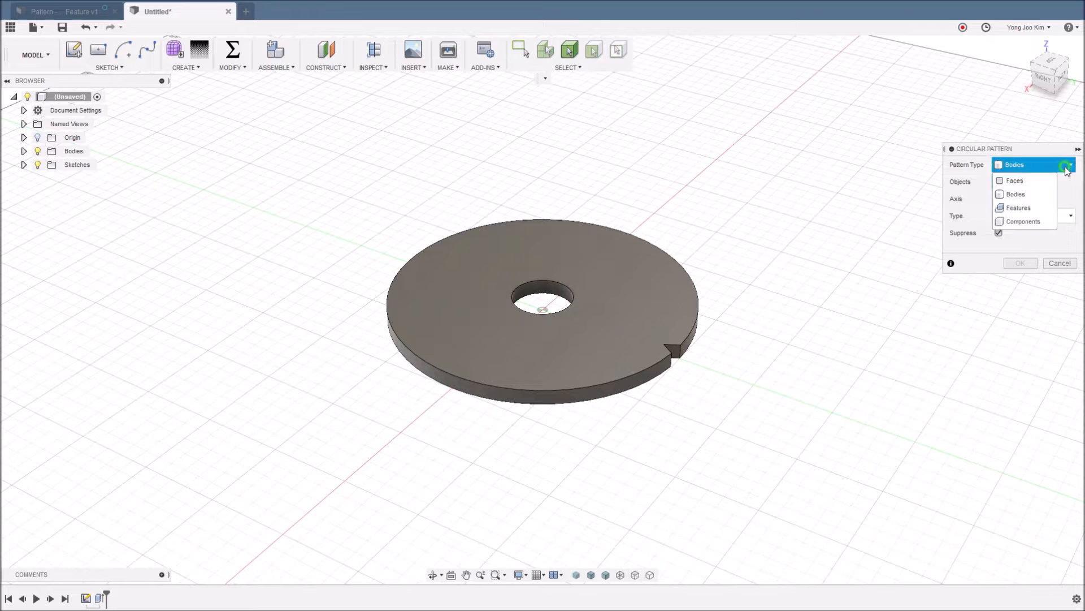
{"action": "left_click", "coordinate": [1039, 178]}
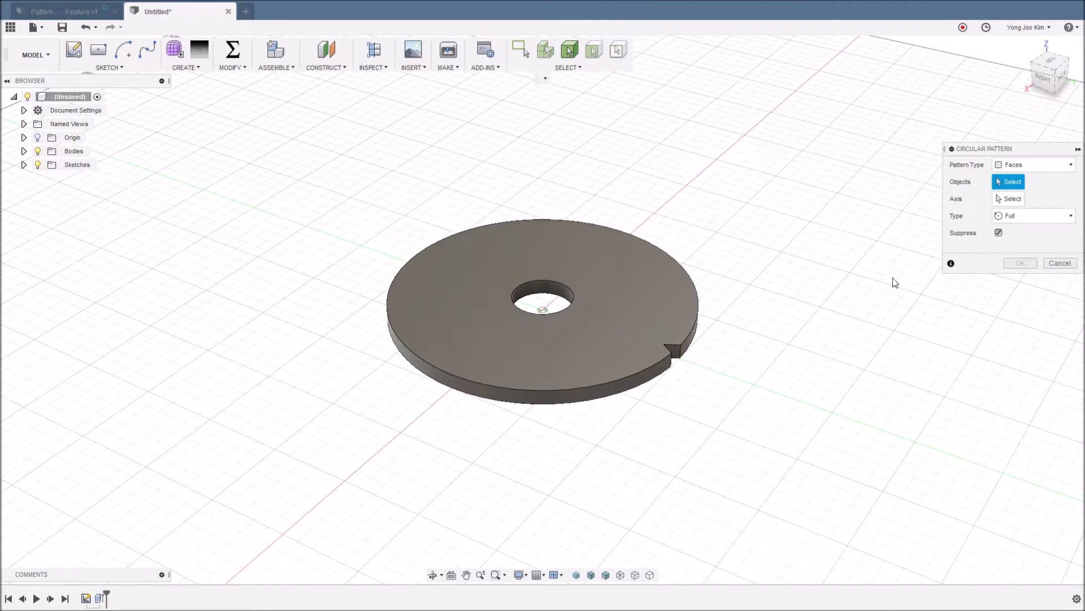
{"action": "middle_click_drag", "start_coordinate": [701, 386], "coordinate": [584, 362], "text": "shift"}
{"action": "left_click", "coordinate": [585, 360]}
{"action": "left_click", "coordinate": [572, 364]}
{"action": "middle_click_drag", "start_coordinate": [581, 412], "coordinate": [634, 416], "text": "shift"}
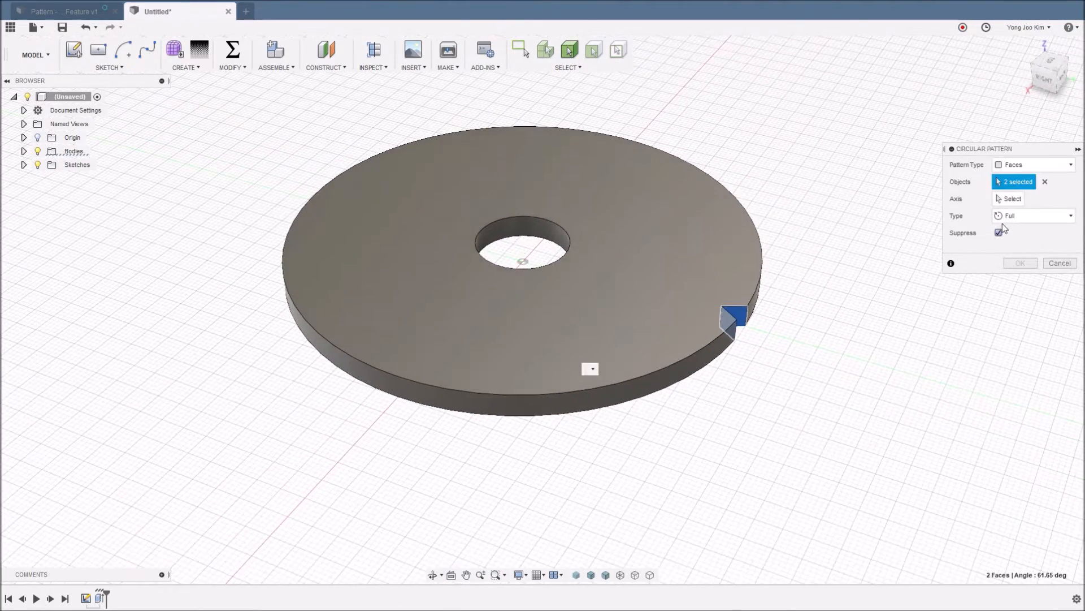
Use the disc's outer cylindrical face as the pattern axis and open the pattern quantity for editing.
{"action": "left_click", "coordinate": [1009, 198]}
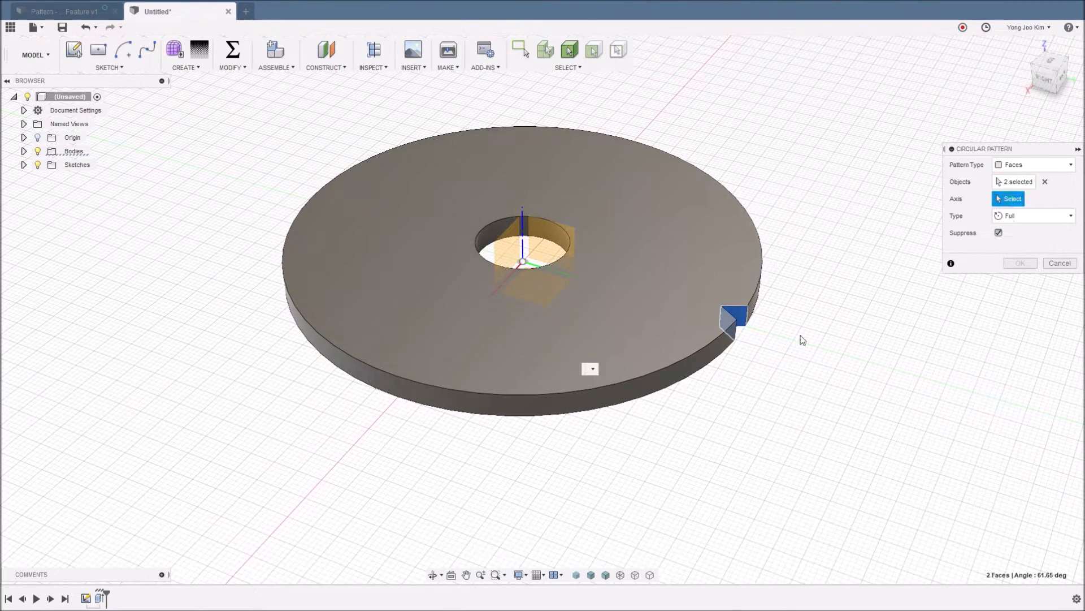
{"action": "left_click", "coordinate": [694, 365]}
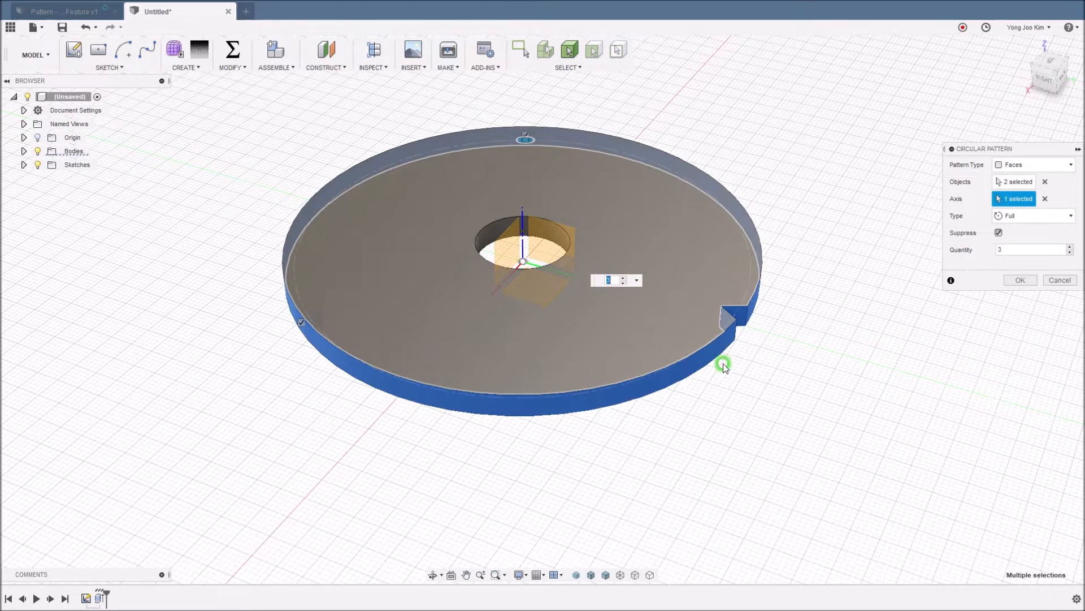
{"action": "left_click", "coordinate": [1035, 248]}
{"action": "left_click_drag", "start_coordinate": [1036, 246], "coordinate": [970, 261]}
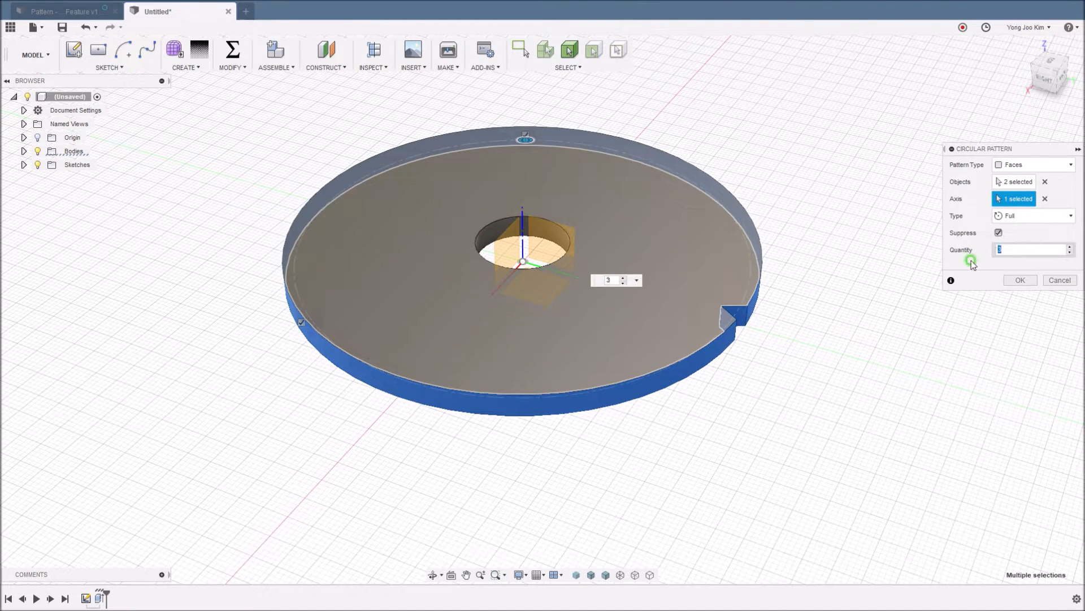
Complete the full circular pattern of the notch faces around the disc's centre axis.
{"action": "left_click", "coordinate": [1020, 280]}
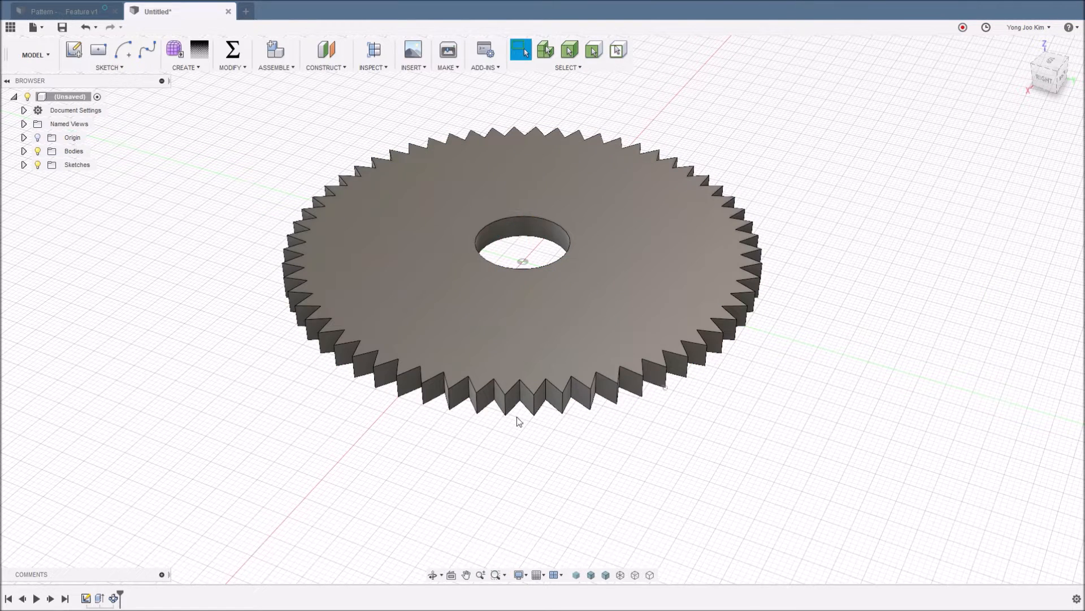
Fillet all vertical tooth edges around the disc's rim, tips and roots, with a 0.5 mm constant radius.
{"action": "middle_click_drag", "start_coordinate": [787, 376], "coordinate": [758, 325], "text": "shift"}
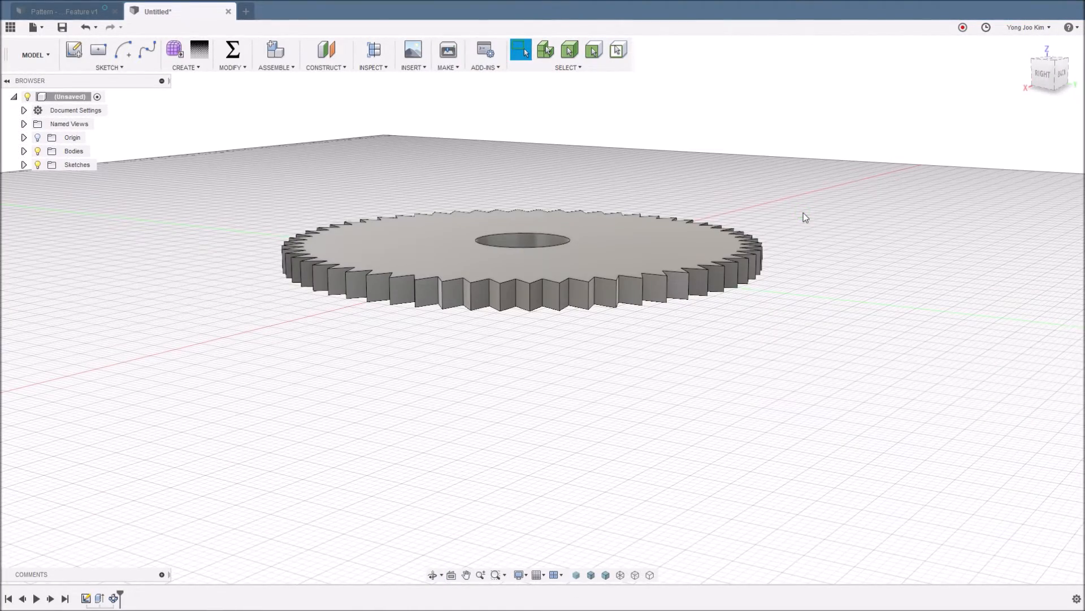
{"action": "key", "text": "f"}
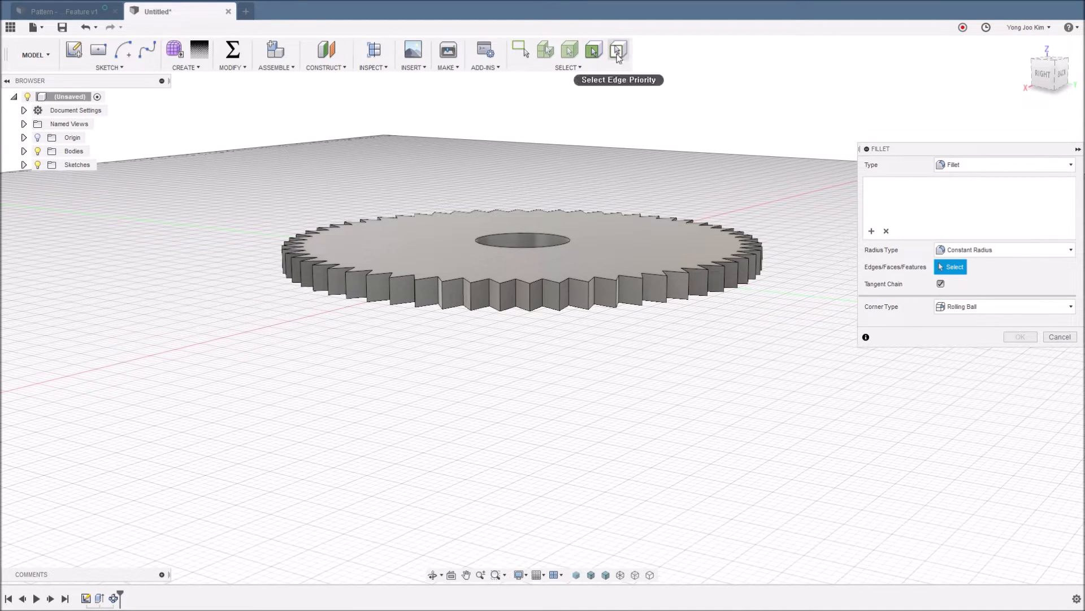
{"action": "left_click", "coordinate": [1043, 75]}
{"action": "left_click_drag", "start_coordinate": [682, 262], "coordinate": [333, 310]}
{"action": "middle_click_drag", "start_coordinate": [619, 330], "coordinate": [588, 365], "text": "shift"}
{"action": "type", "text": "1"}
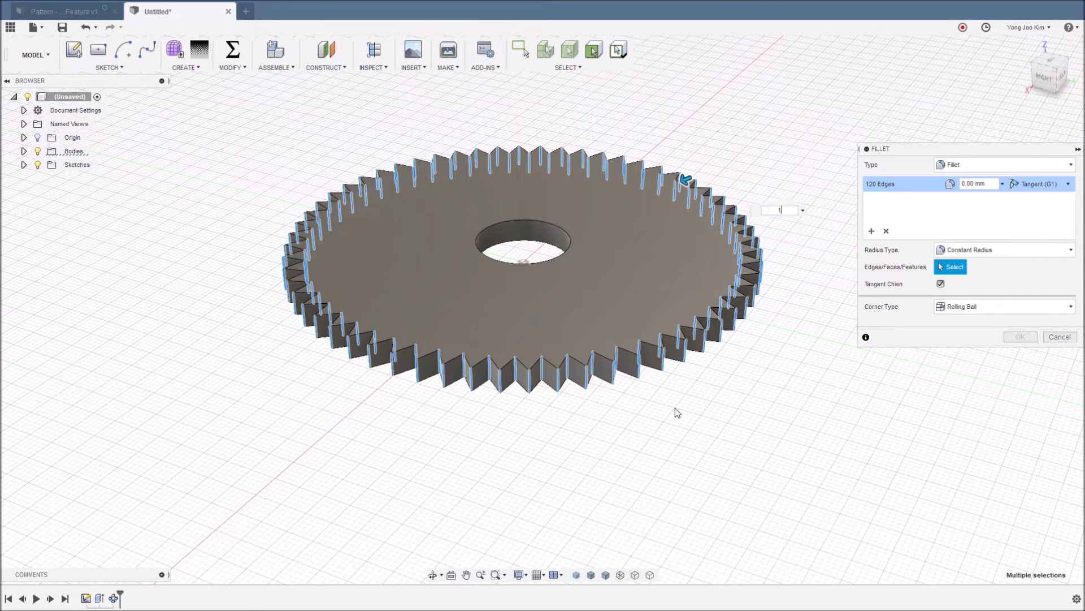
{"action": "key", "text": "Return"}
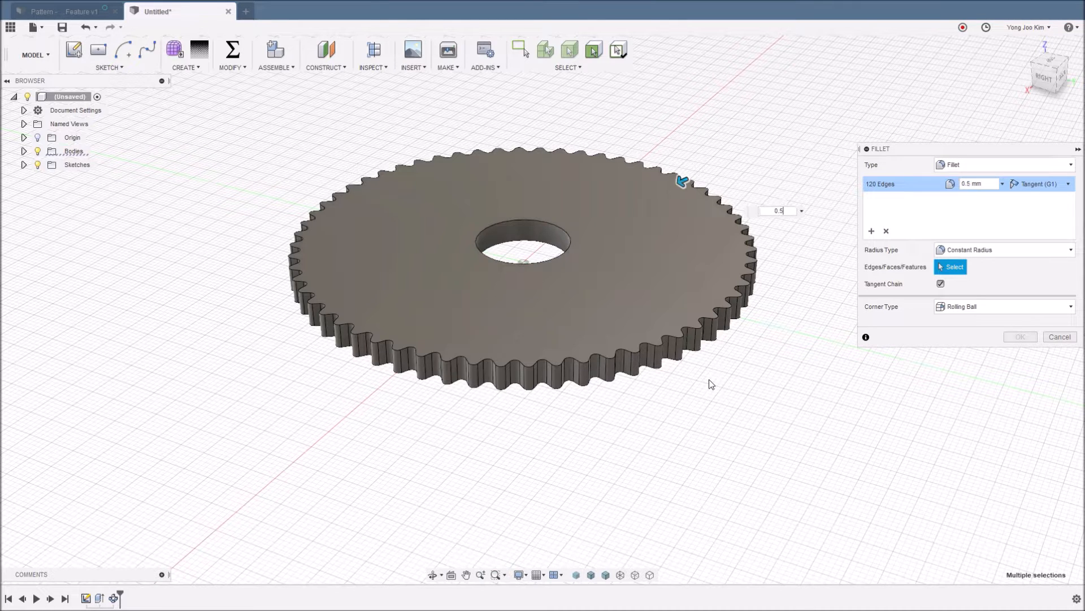
{"action": "left_click", "coordinate": [1021, 336]}
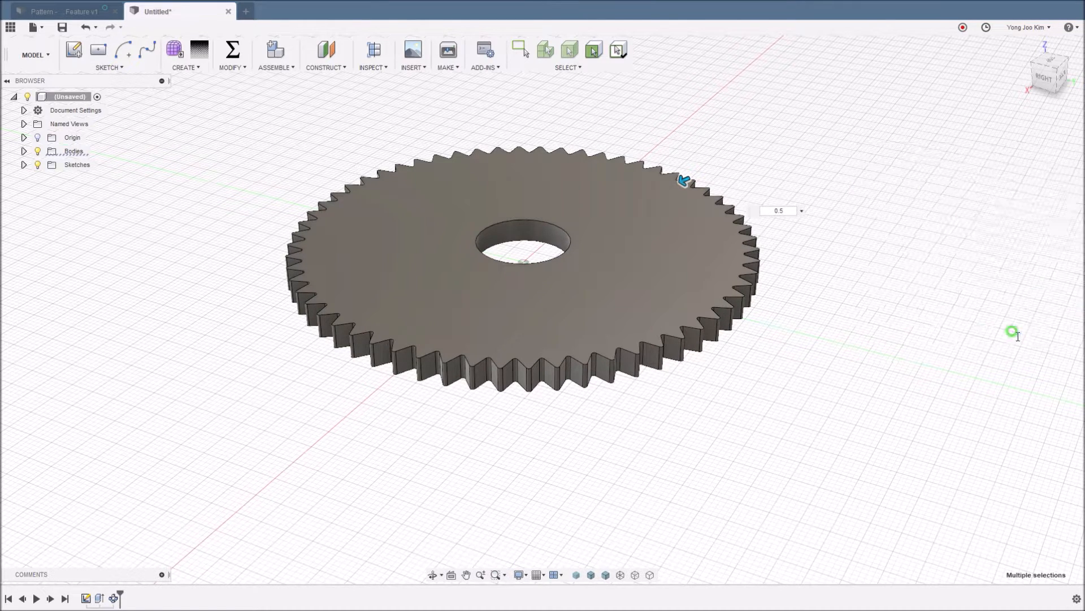
{"action": "mouse_move", "coordinate": [756, 368]}
{"action": "middle_mouse_down", "text": "shift"}
{"action": "mouse_move", "coordinate": [737, 376]}
{"action": "mouse_move", "coordinate": [734, 414]}
{"action": "mouse_move", "coordinate": [746, 370]}
{"action": "middle_mouse_up", "text": "shift"}
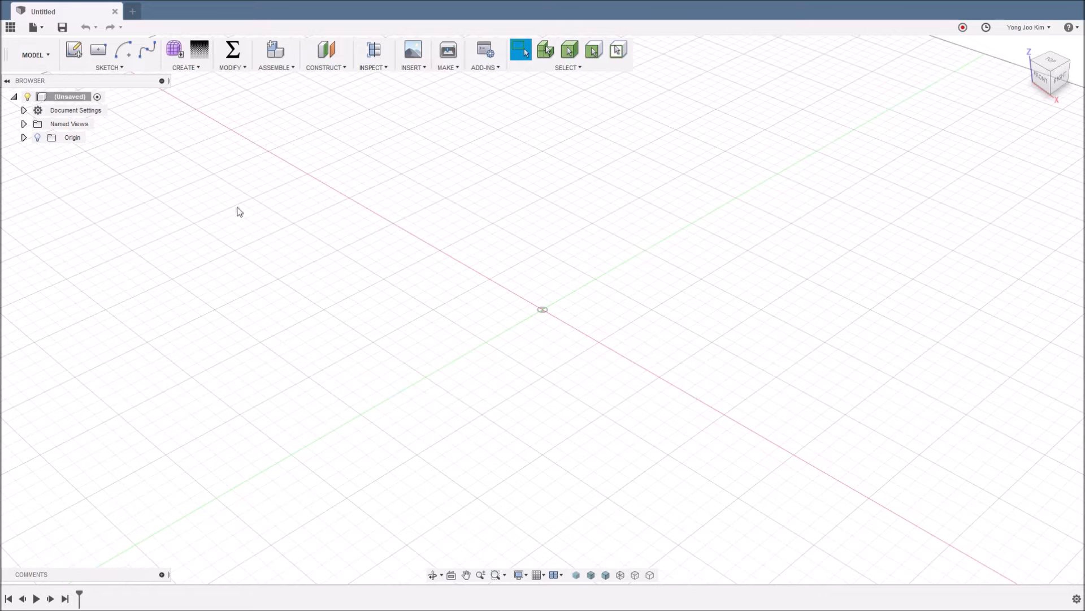
Sketch a circumscribed hexagon with a 10 mm radius on the horizontal origin plane, centred on the origin.
{"action": "left_click", "coordinate": [122, 69]}
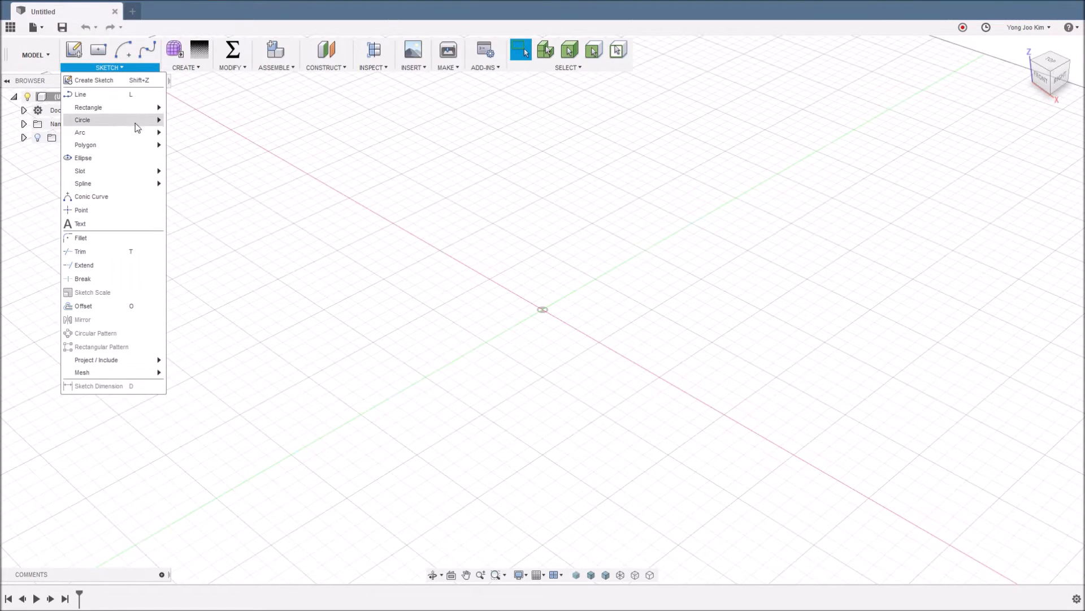
{"action": "mouse_move", "coordinate": [141, 145]}
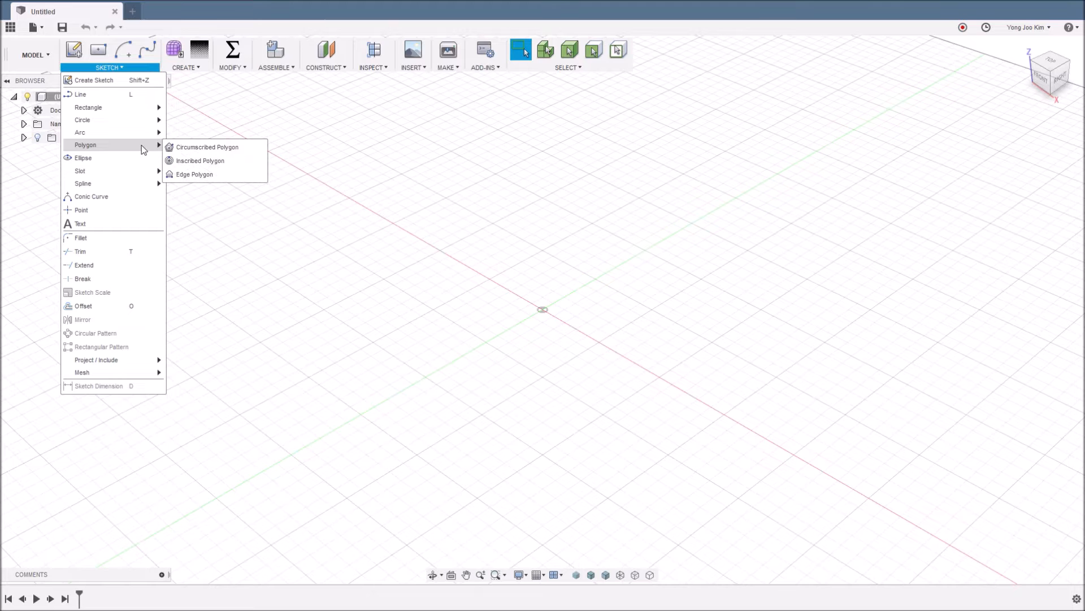
{"action": "left_click", "coordinate": [237, 152]}
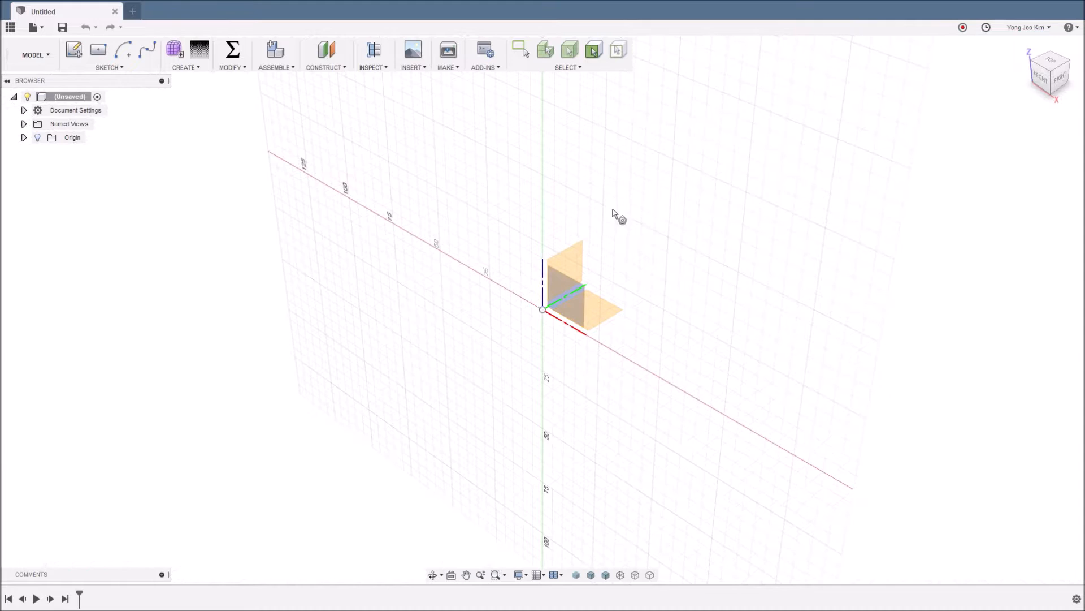
{"action": "left_click", "coordinate": [606, 308]}
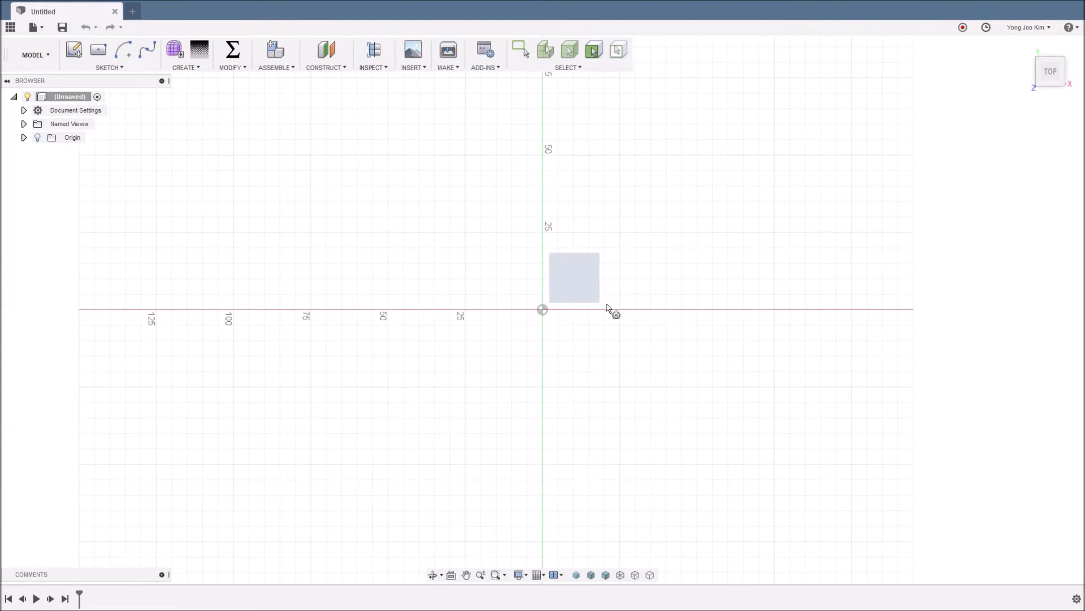
{"action": "left_click", "coordinate": [543, 310]}
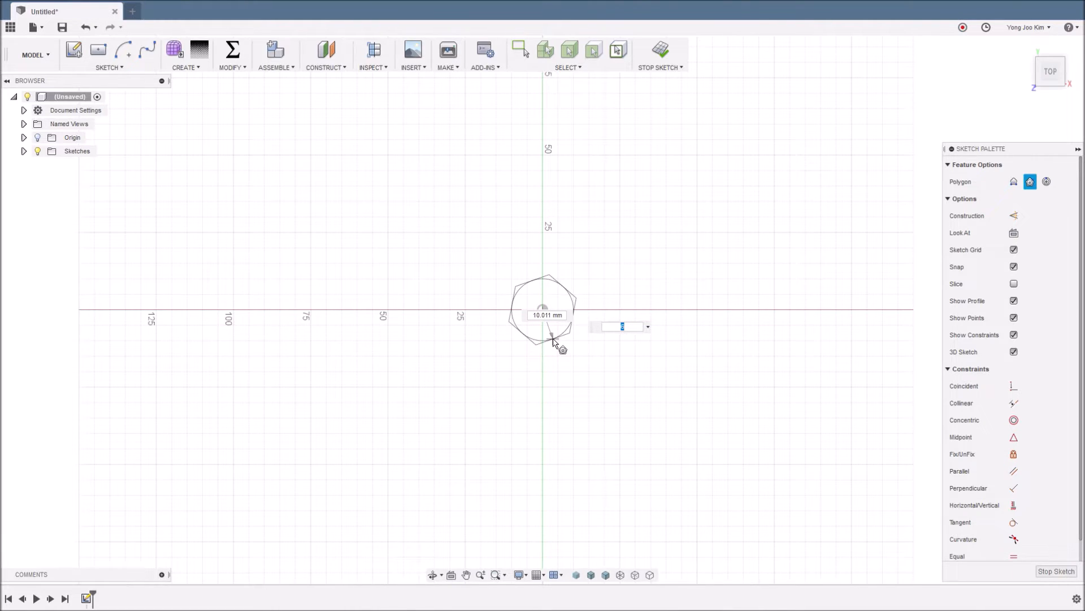
{"action": "key", "text": "Tab"}
{"action": "type", "text": "10"}
{"action": "key", "text": "Return"}
{"action": "left_click_drag", "start_coordinate": [546, 331], "coordinate": [587, 332]}
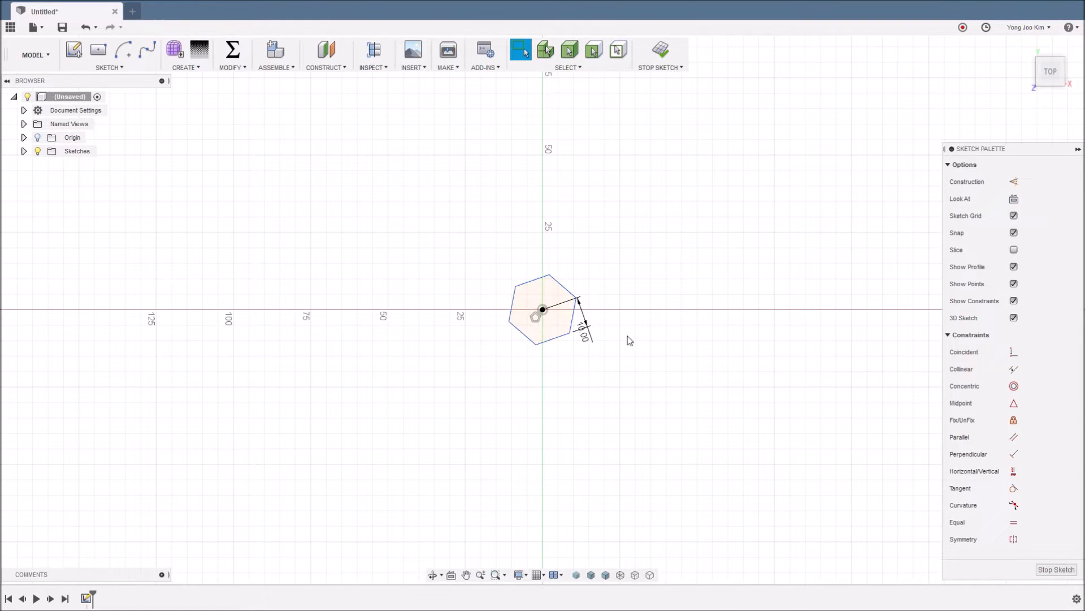
Constrain the hexagon's right-hand side to be vertical.
{"action": "left_click", "coordinate": [1014, 472]}
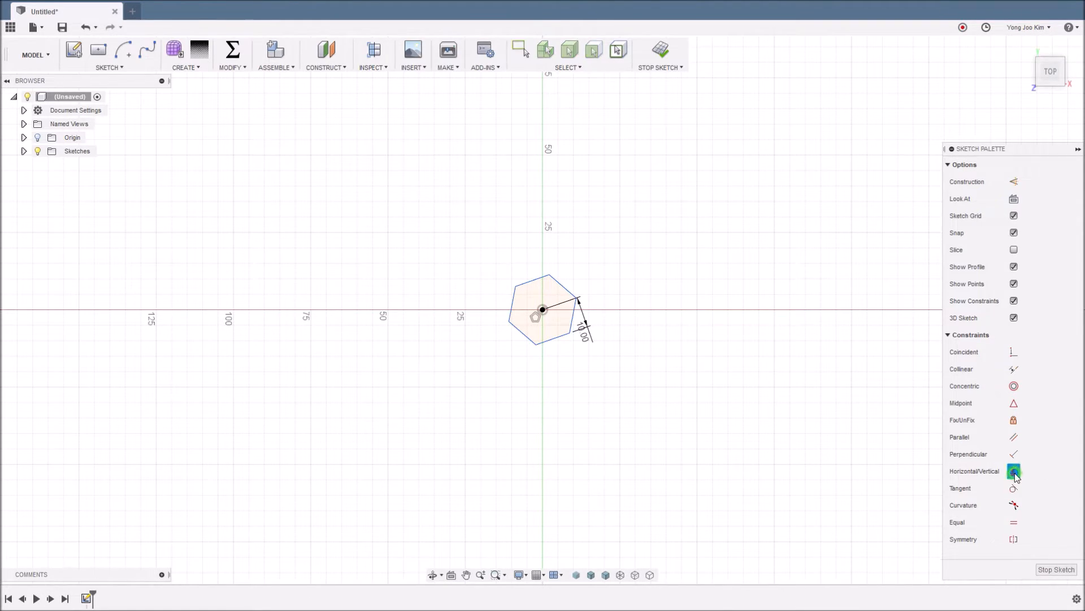
{"action": "left_click", "coordinate": [575, 321]}
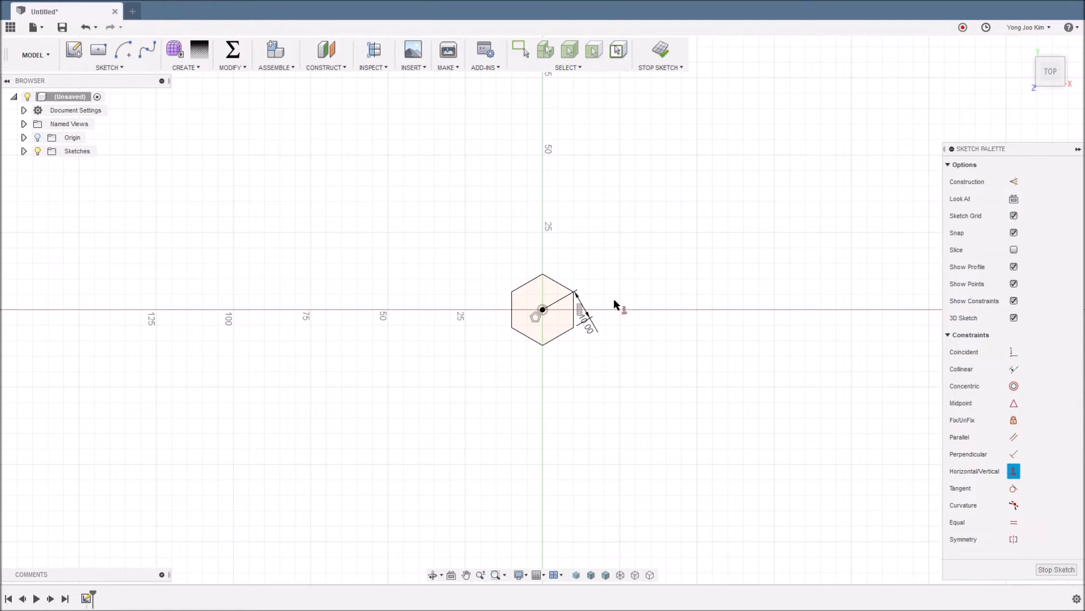
{"action": "key", "text": "Escape"}
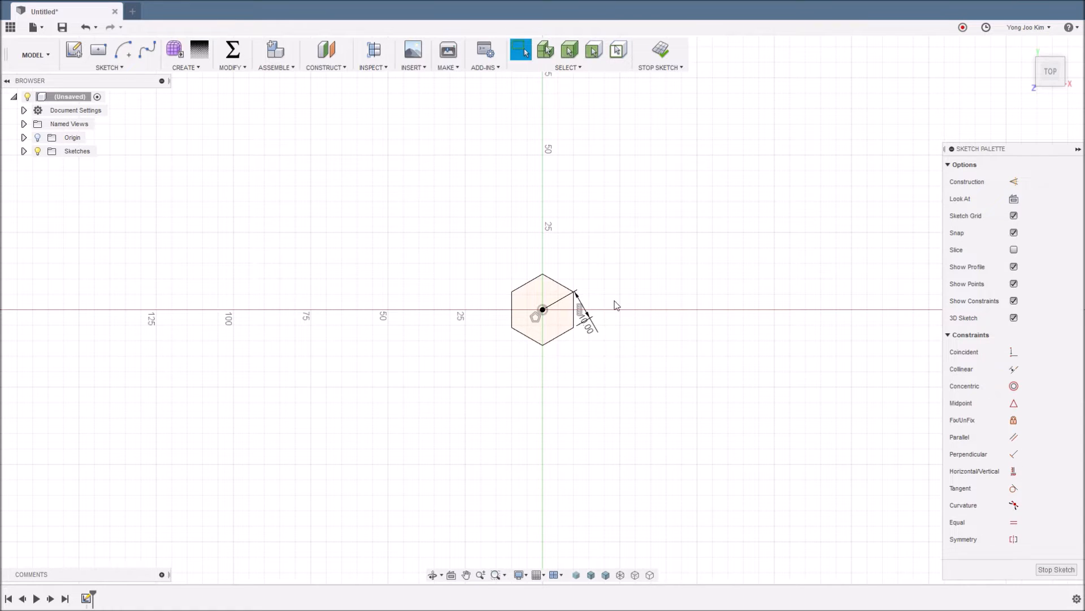
Draw a line from the hexagon's centre to the midpoint of its lower-right side and make it a construction line.
{"action": "scroll", "coordinate": [615, 308], "scroll_direction": "up", "scroll_amount": 3}
{"action": "middle_click_drag", "start_coordinate": [615, 313], "coordinate": [518, 230]}
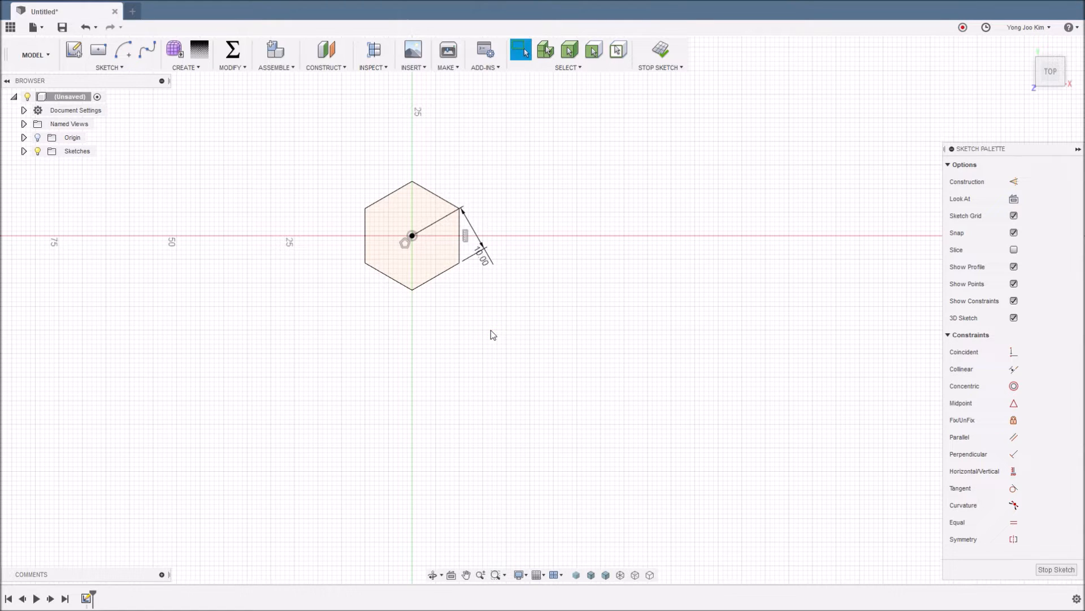
{"action": "key", "text": "l"}
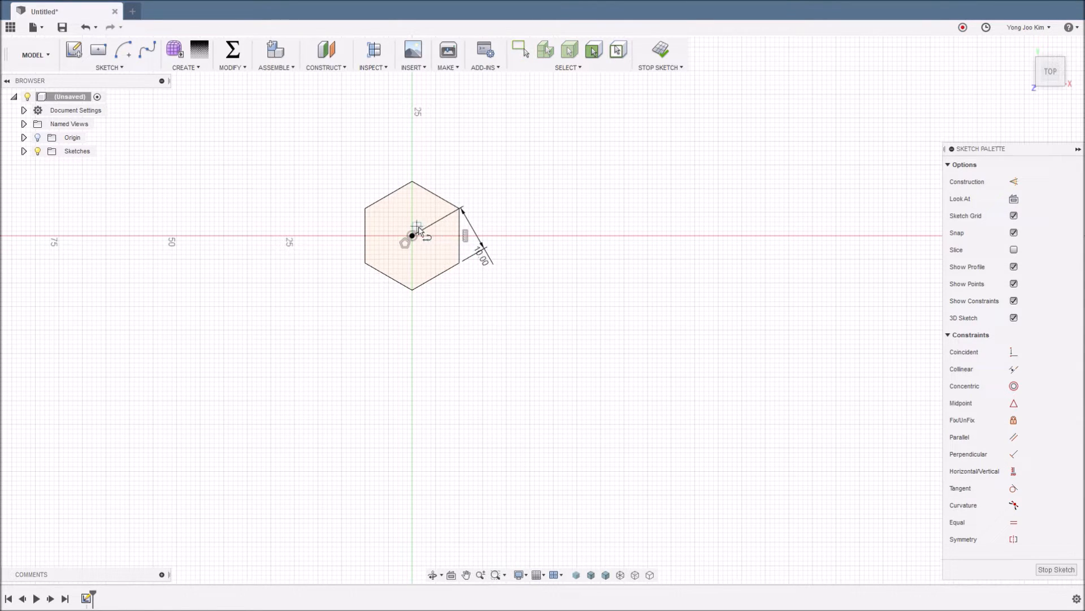
{"action": "left_click", "coordinate": [412, 235]}
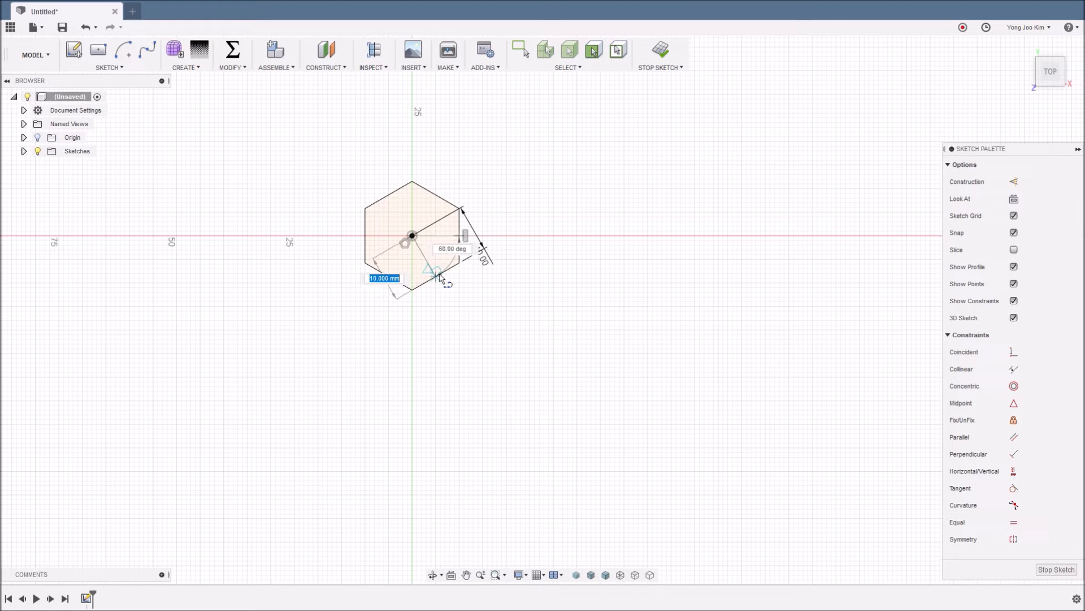
{"action": "left_click", "coordinate": [437, 276]}
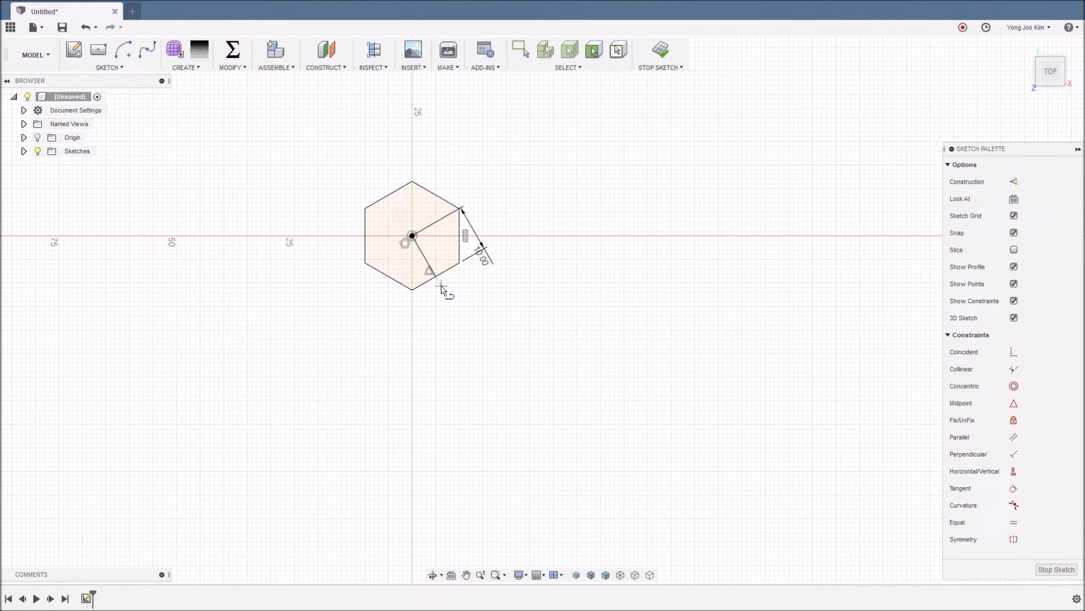
{"action": "key", "text": "Escape"}
{"action": "left_click", "coordinate": [430, 261]}
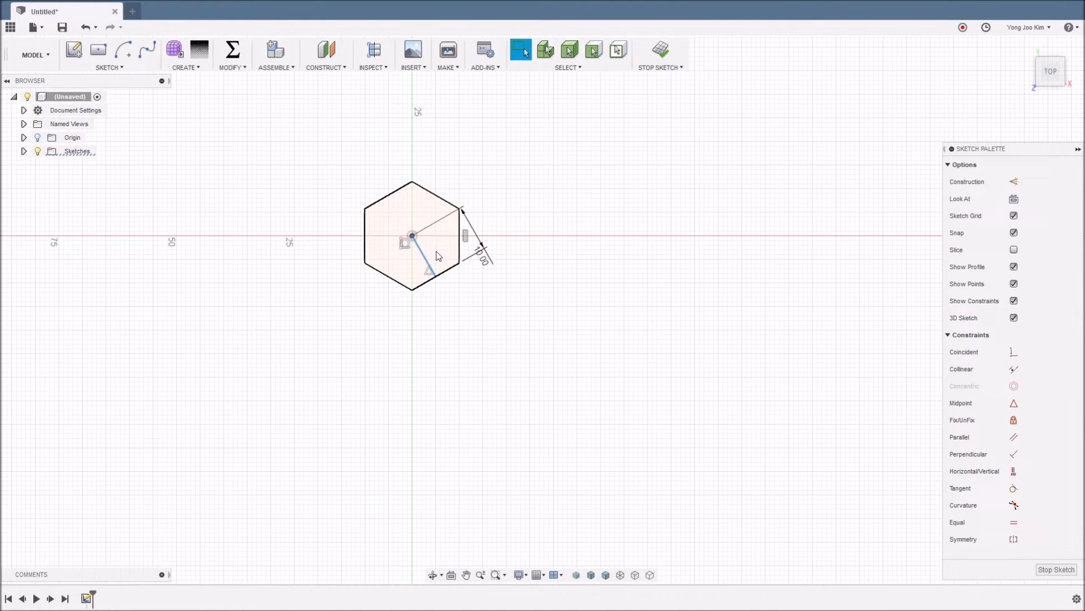
{"action": "key", "text": "x"}
{"action": "key", "text": "Escape"}
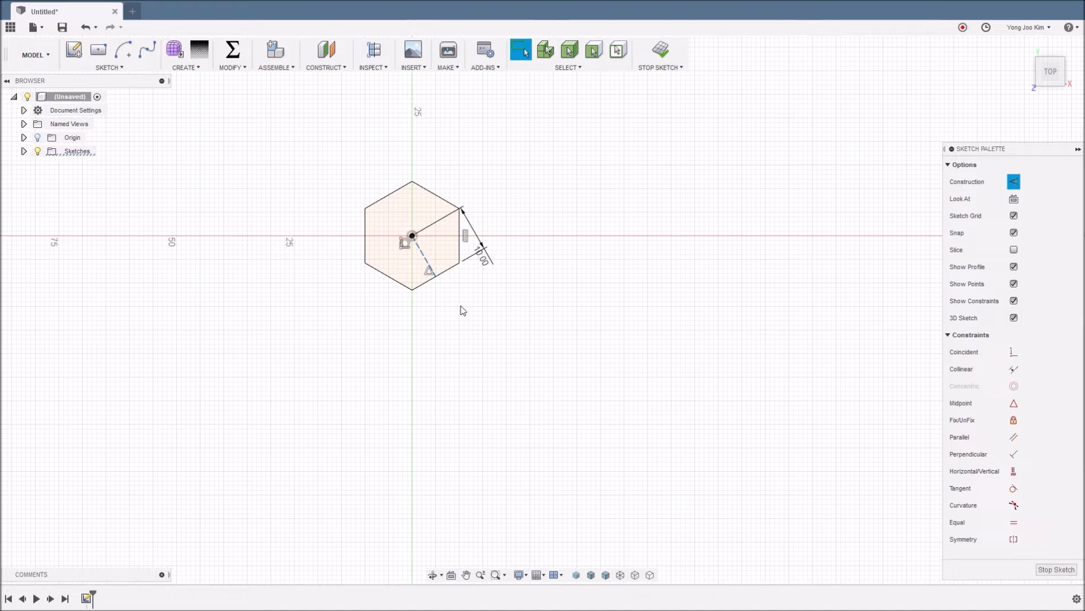
Offset the hexagon 1 mm inward.
{"action": "middle_click_drag", "start_coordinate": [459, 301], "coordinate": [486, 320]}
{"action": "left_click", "coordinate": [528, 239]}
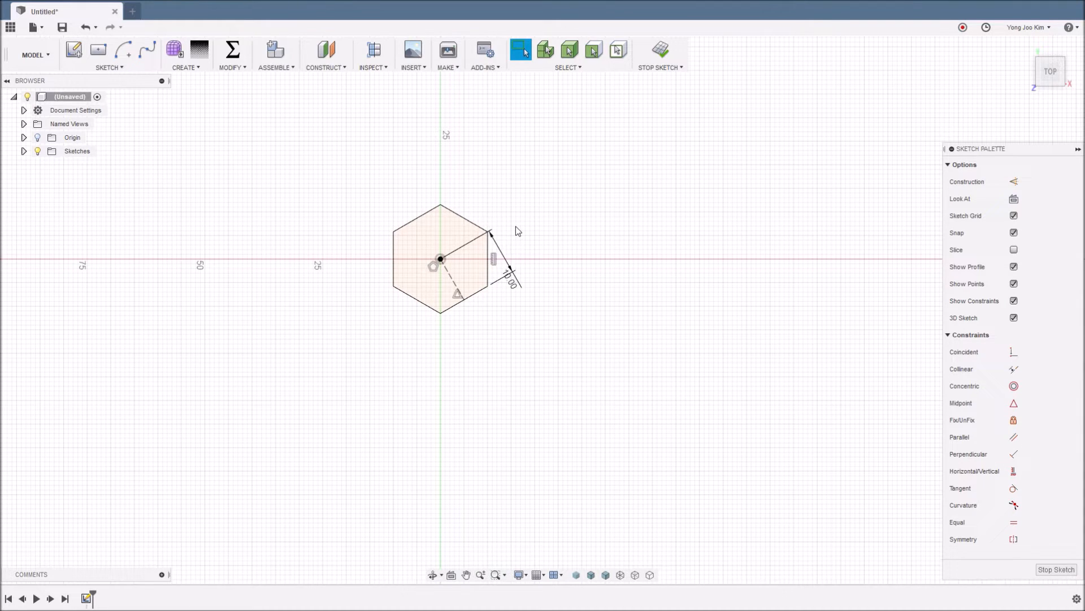
{"action": "key", "text": "o"}
{"action": "left_click", "coordinate": [474, 223]}
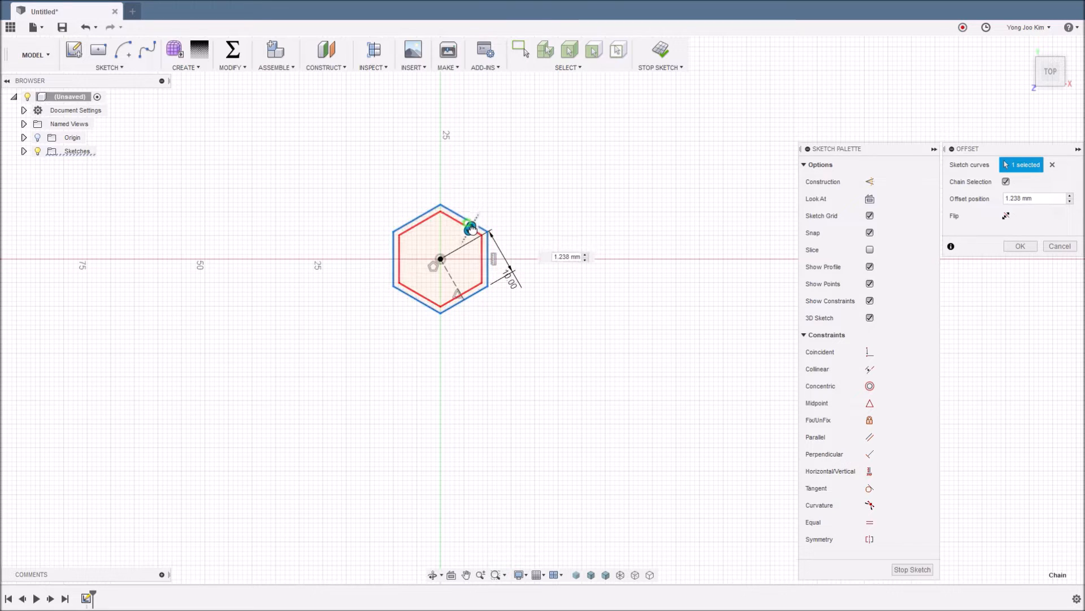
{"action": "type", "text": "1"}
{"action": "key", "text": "Return"}
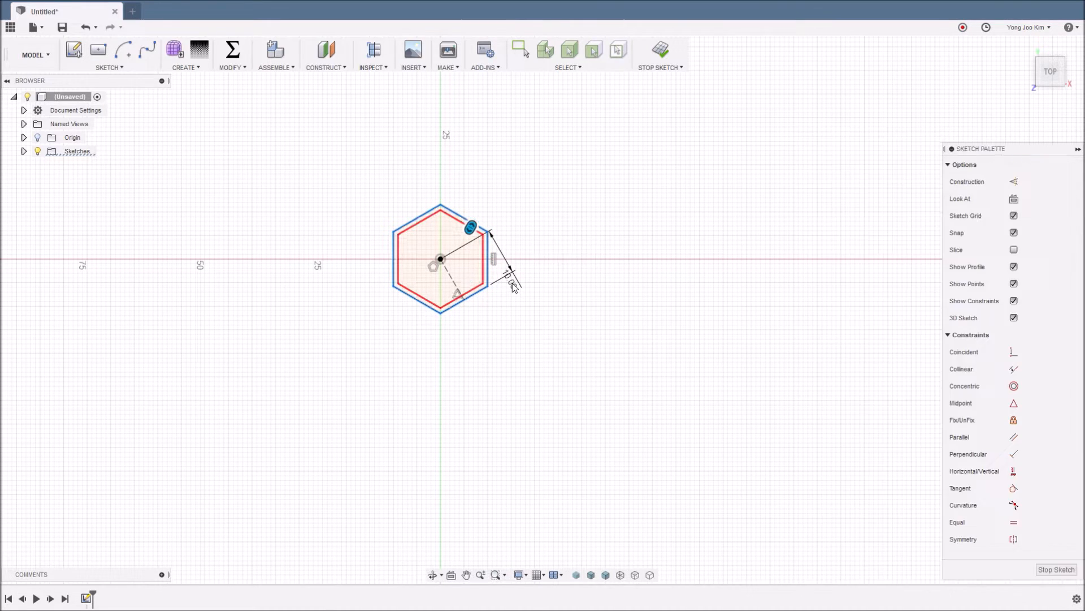
Offset the original hexagon 1 mm outward.
{"action": "right_click", "coordinate": [537, 248]}
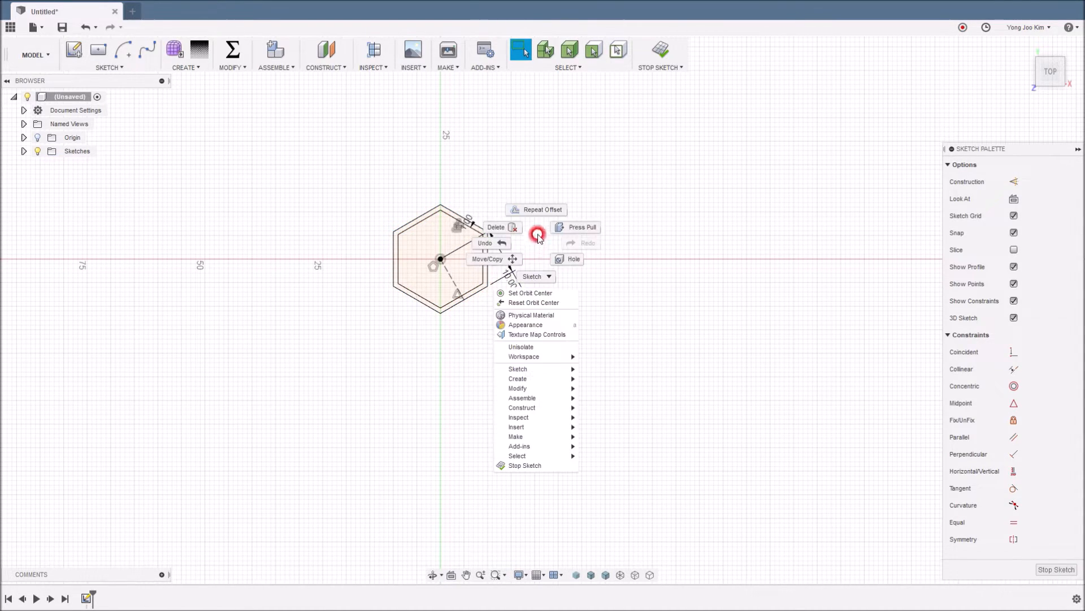
{"action": "left_click", "coordinate": [537, 210]}
{"action": "left_click", "coordinate": [489, 233]}
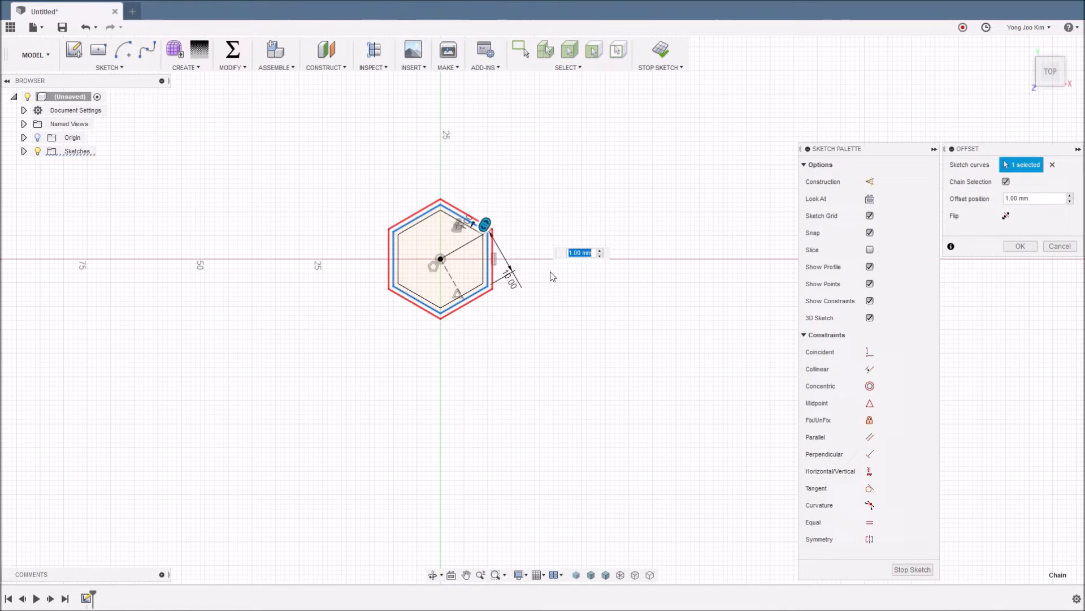
{"action": "key", "text": "Return"}
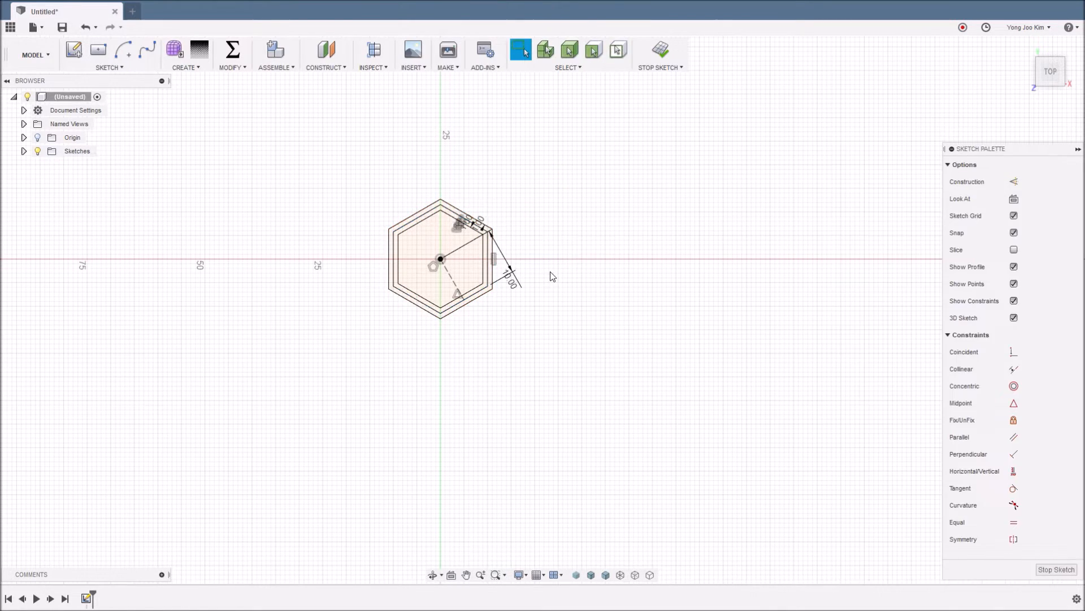
Convert the original middle hexagon into construction lines.
{"action": "double_click", "coordinate": [490, 259]}
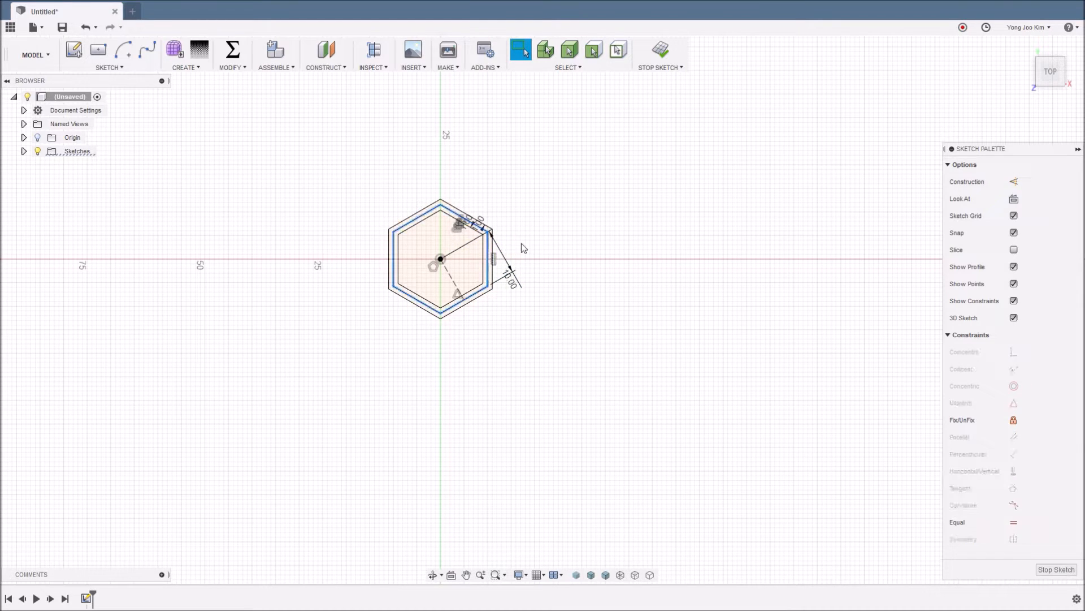
{"action": "key", "text": "x"}
{"action": "left_click", "coordinate": [550, 237]}
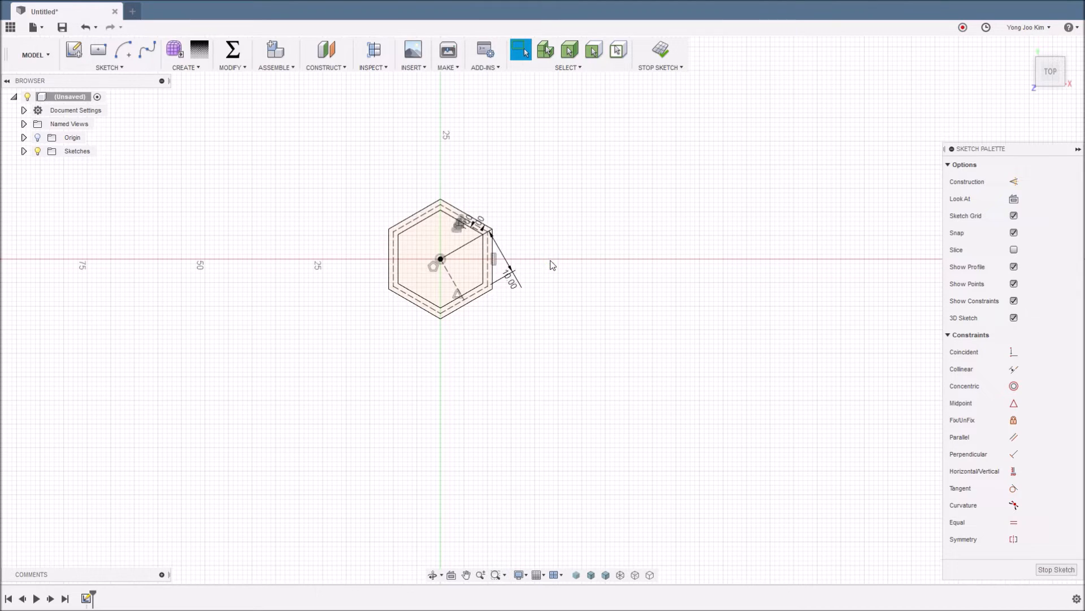
Extrude the ring between the inner and outer hexagons 100 mm upward as a new body.
{"action": "key", "text": "e"}
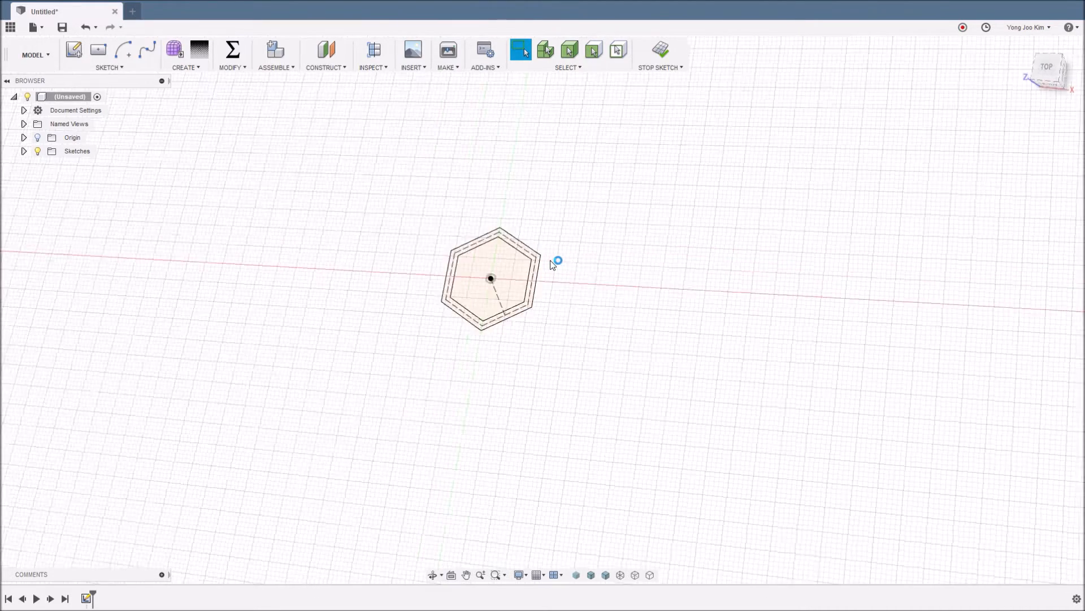
{"action": "left_click", "coordinate": [574, 309]}
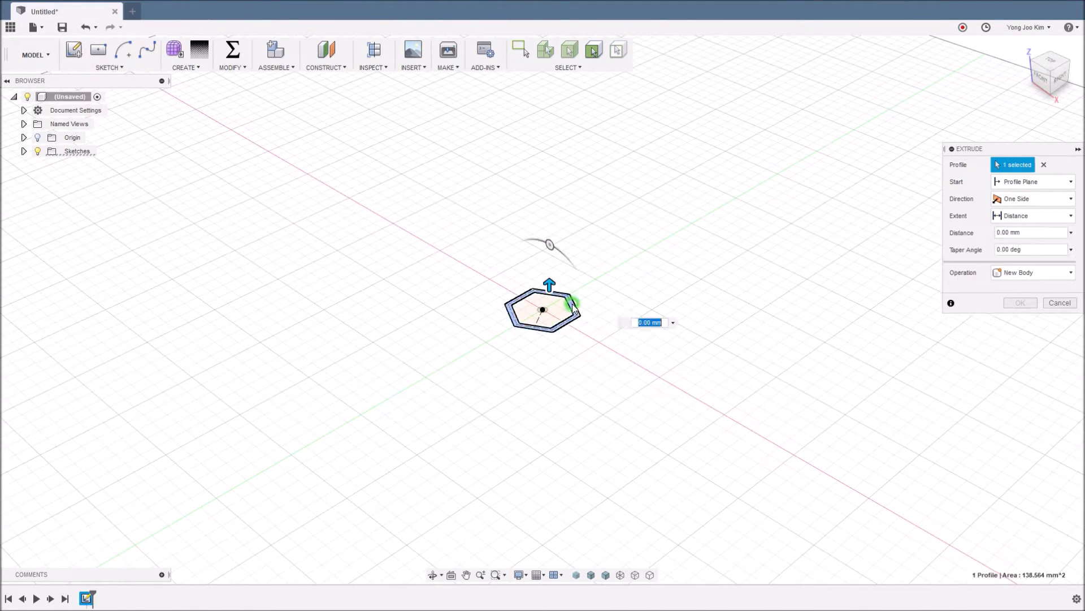
{"action": "middle_click_drag", "start_coordinate": [589, 264], "coordinate": [530, 392]}
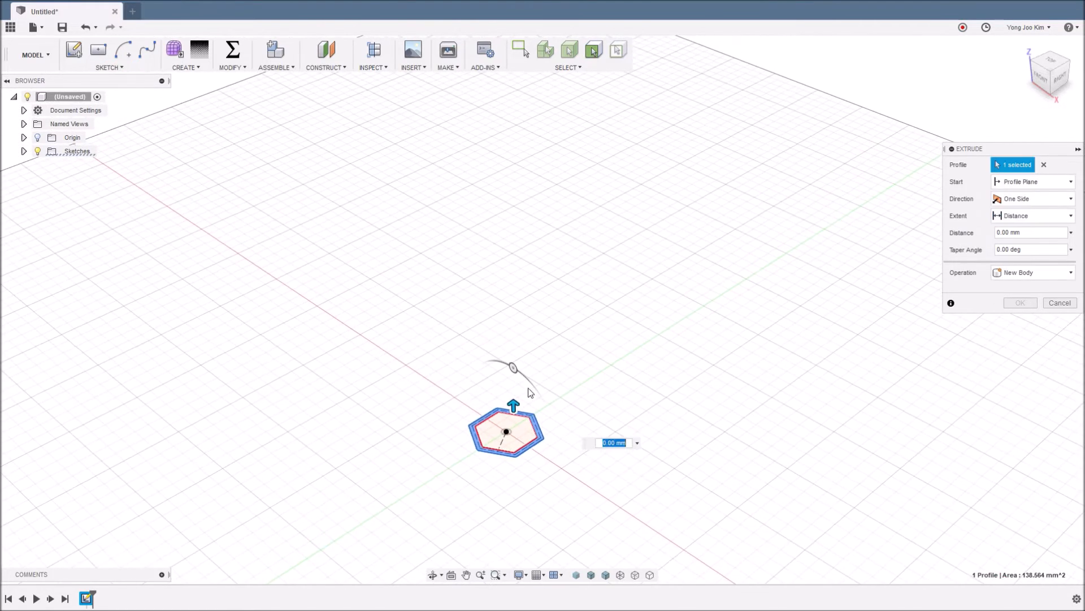
{"action": "left_click_drag", "start_coordinate": [512, 401], "coordinate": [490, 120]}
{"action": "left_click", "coordinate": [589, 213]}
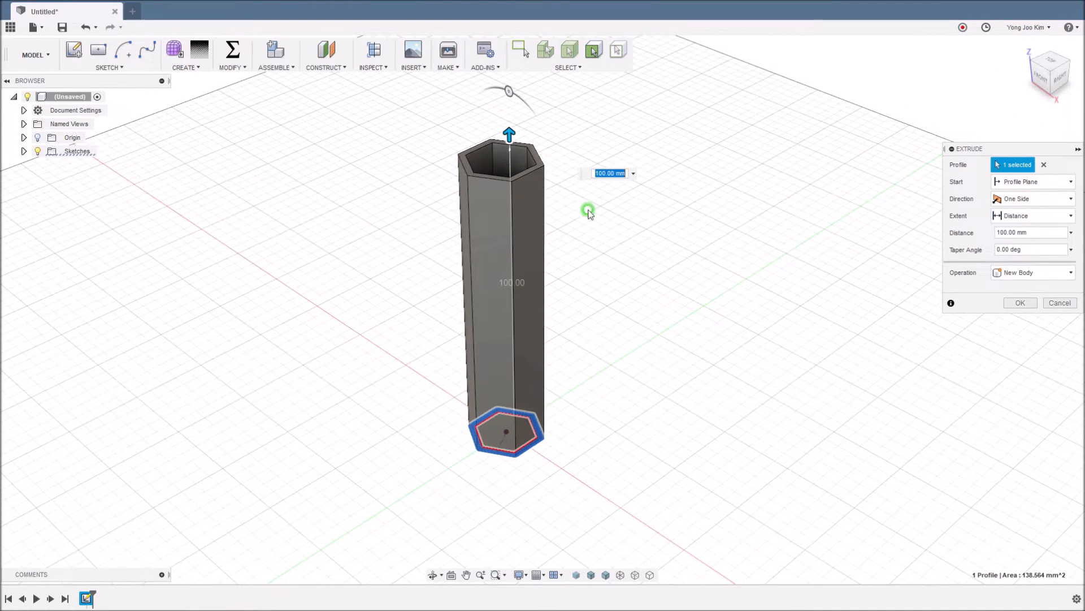
{"action": "left_click", "coordinate": [1017, 302]}
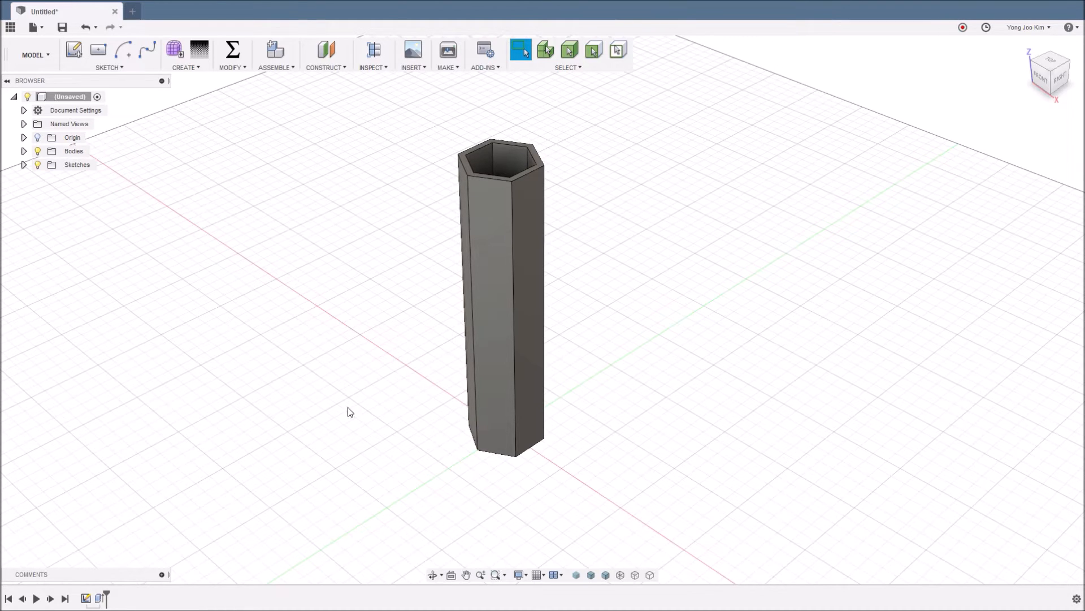
Edit the tube's extrusion and set its distance to -100 mm, reversing it below the sketch plane.
{"action": "right_click", "coordinate": [103, 599]}
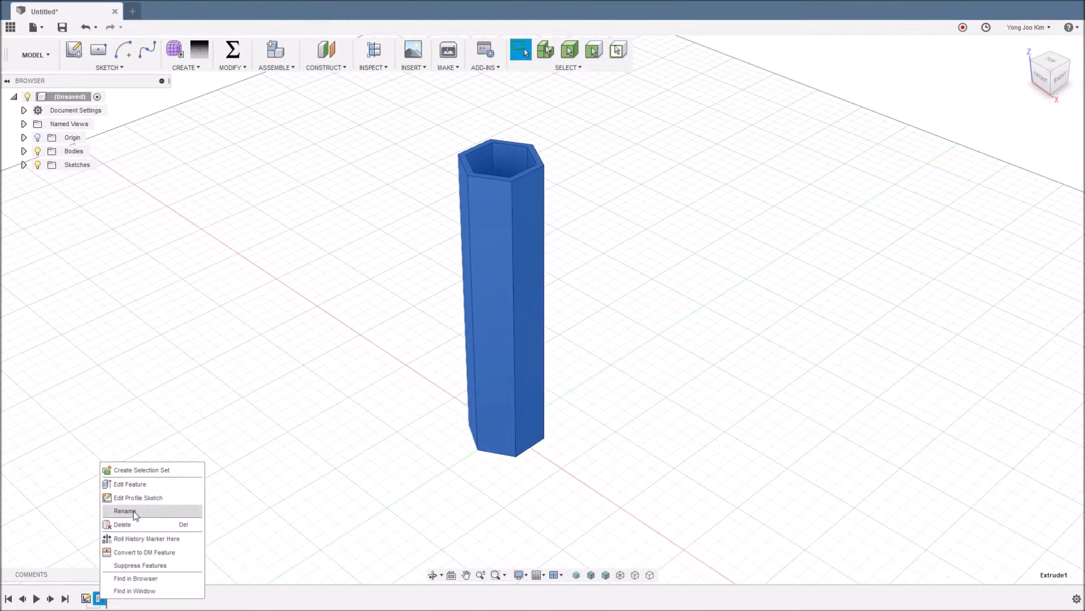
{"action": "left_click", "coordinate": [139, 482]}
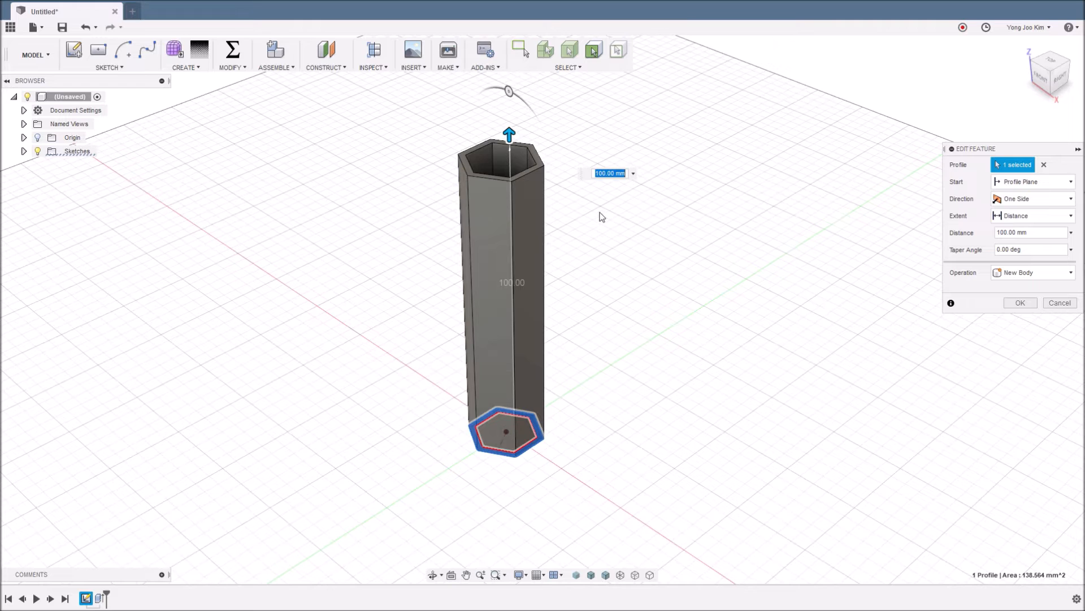
{"action": "type", "text": "-100"}
{"action": "key", "text": "Return"}
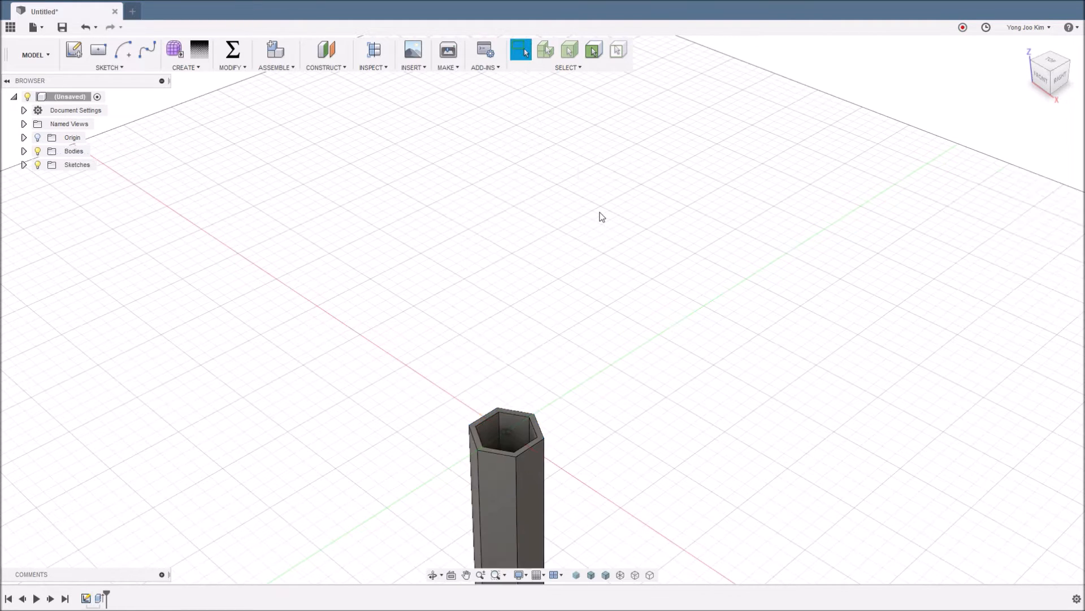
Start a rectangular pattern of bodies with the hexagonal tube as the object.
{"action": "scroll", "coordinate": [582, 303], "scroll_direction": "down", "scroll_amount": 2}
{"action": "middle_click_drag", "start_coordinate": [634, 366], "coordinate": [581, 199]}
{"action": "scroll", "coordinate": [526, 248], "scroll_direction": "up", "scroll_amount": 4}
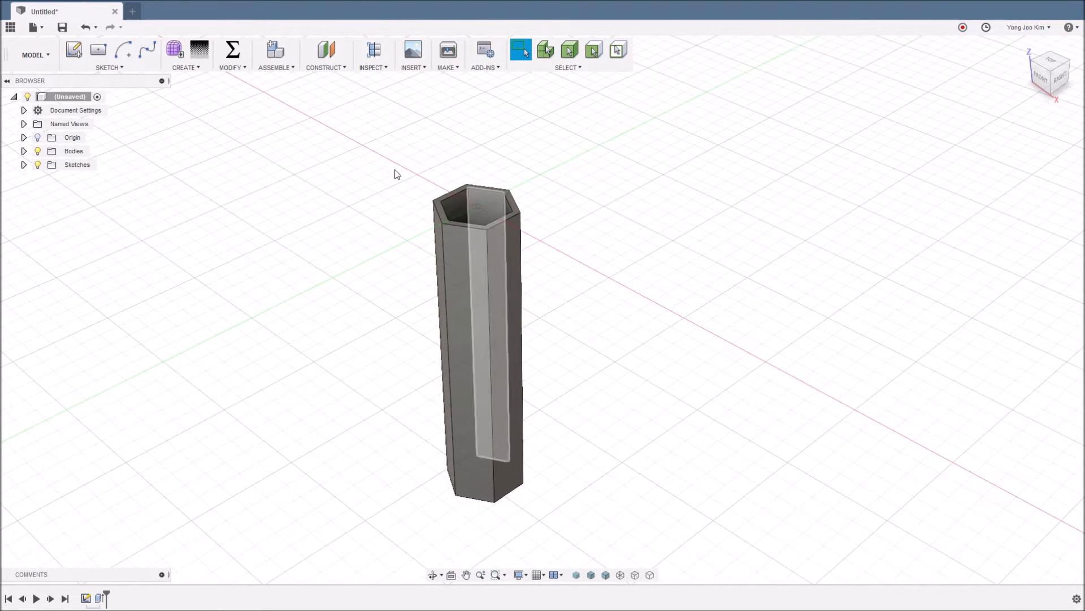
{"action": "left_click", "coordinate": [192, 67]}
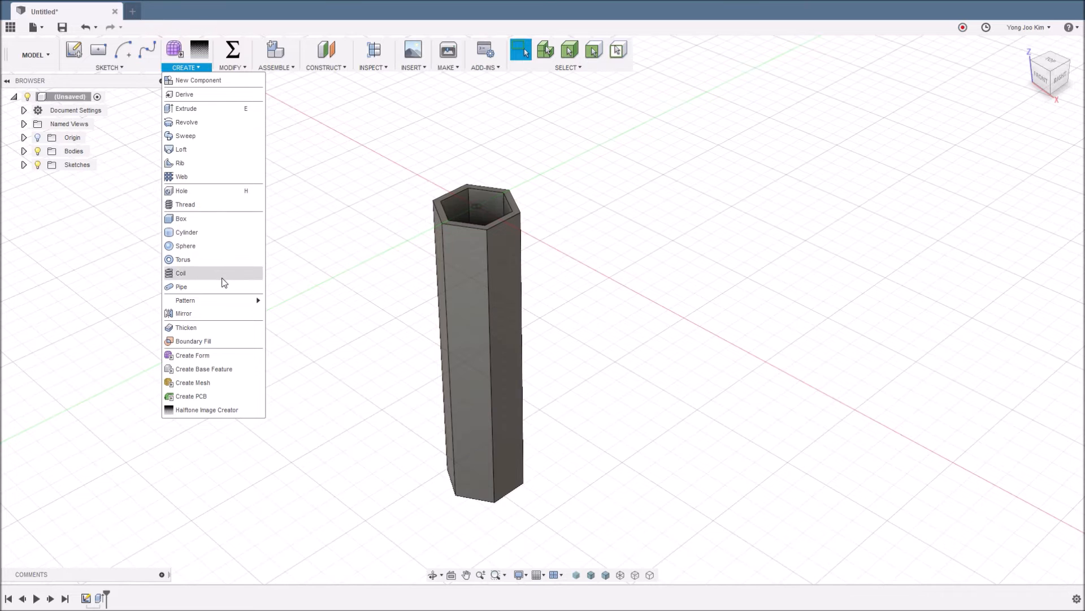
{"action": "mouse_move", "coordinate": [227, 300]}
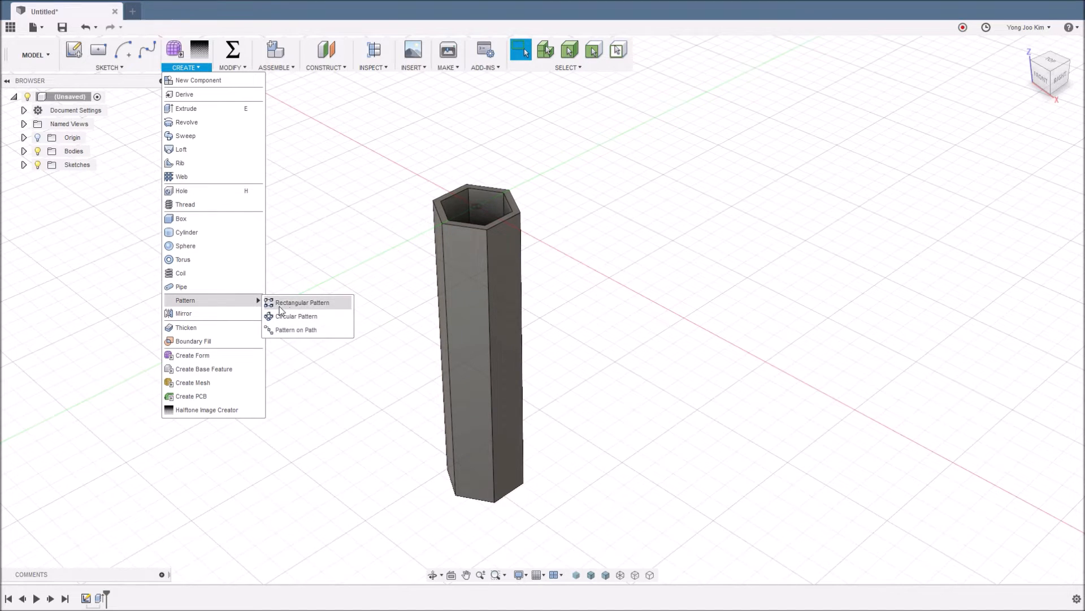
{"action": "left_click", "coordinate": [313, 305]}
{"action": "left_click", "coordinate": [1036, 166]}
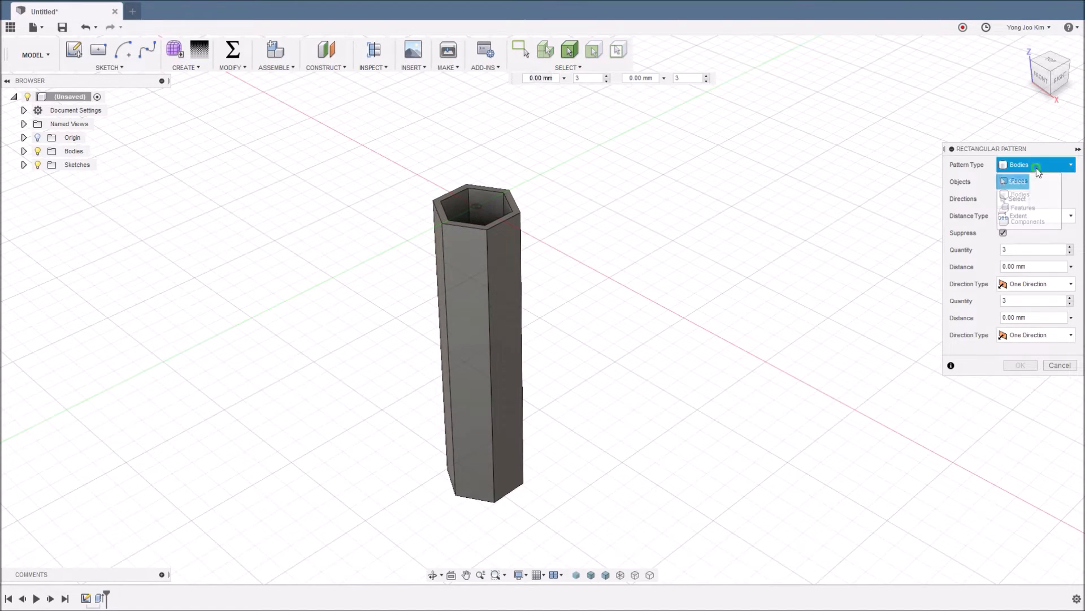
{"action": "left_click", "coordinate": [489, 307]}
{"action": "left_click", "coordinate": [489, 307]}
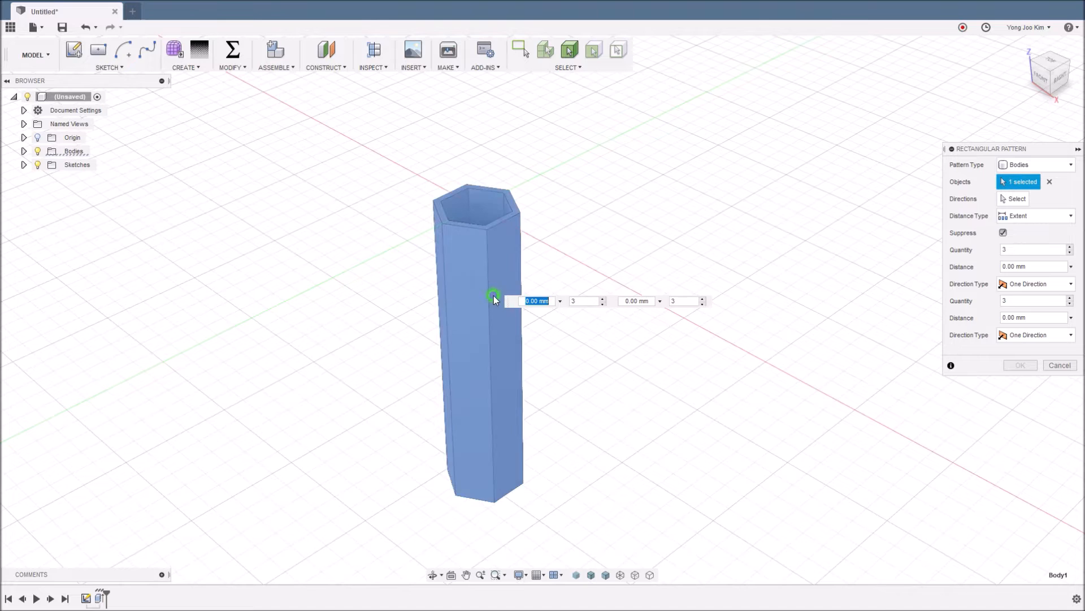
Set the pattern directions to the X axis and the sketch's slanted construction line from the hexagon's centre.
{"action": "left_click", "coordinate": [1023, 202]}
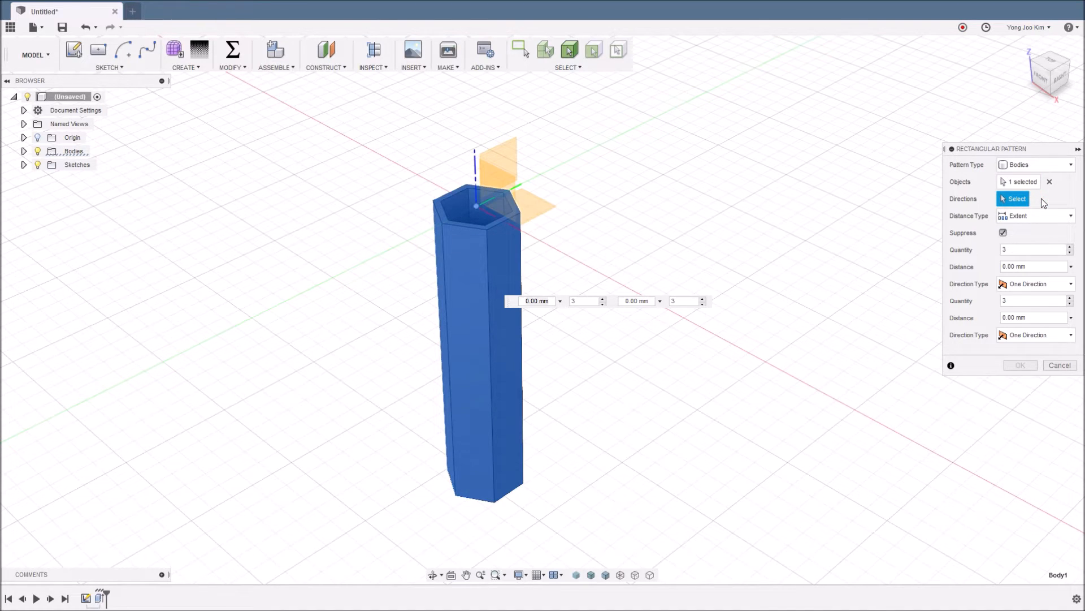
{"action": "left_click", "coordinate": [24, 164]}
{"action": "left_click", "coordinate": [48, 178]}
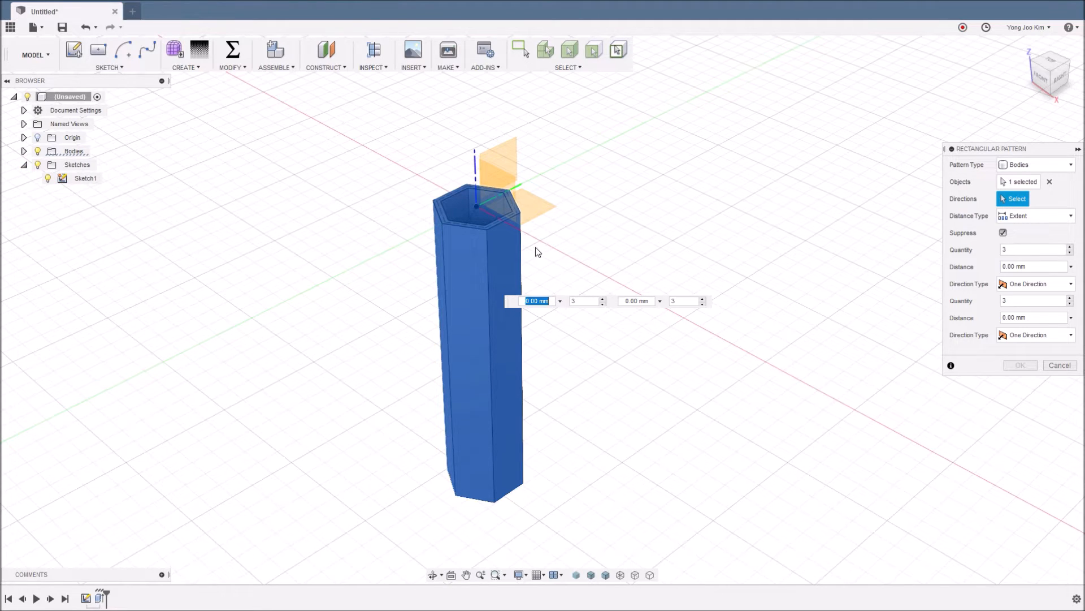
{"action": "left_click", "coordinate": [510, 226]}
{"action": "middle_click_drag", "start_coordinate": [386, 289], "coordinate": [414, 296], "text": "shift"}
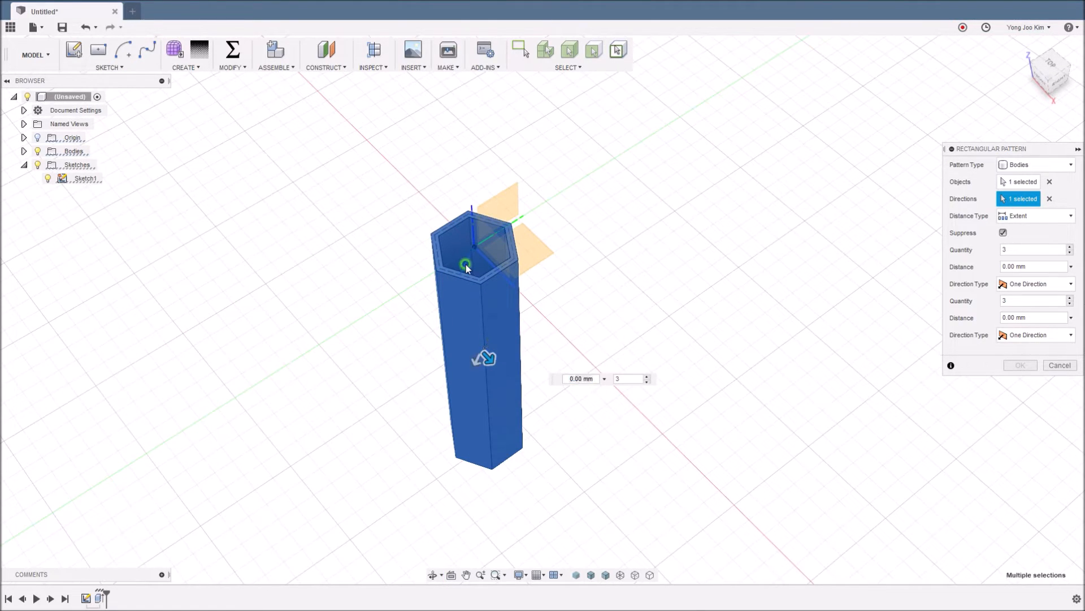
{"action": "middle_click_drag", "start_coordinate": [536, 345], "coordinate": [555, 266], "text": "shift"}
Spread the pattern copies to an extent of 65 mm in the first direction and 55 mm in the second.
{"action": "left_click_drag", "start_coordinate": [586, 350], "coordinate": [650, 400]}
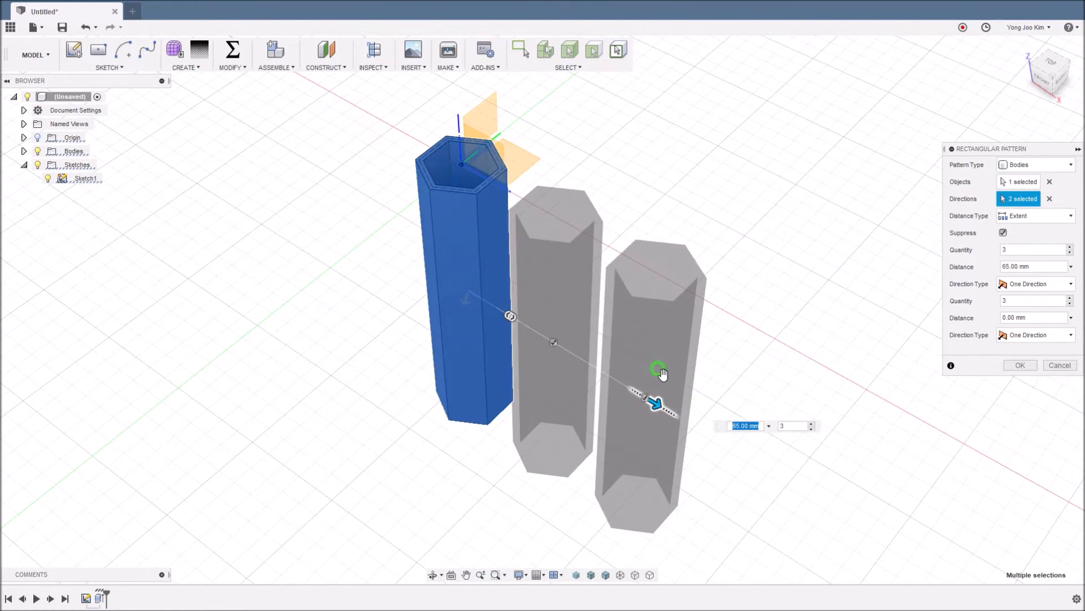
{"action": "left_click_drag", "start_coordinate": [460, 303], "coordinate": [430, 451]}
{"action": "middle_click_drag", "start_coordinate": [766, 318], "coordinate": [787, 303], "text": "shift"}
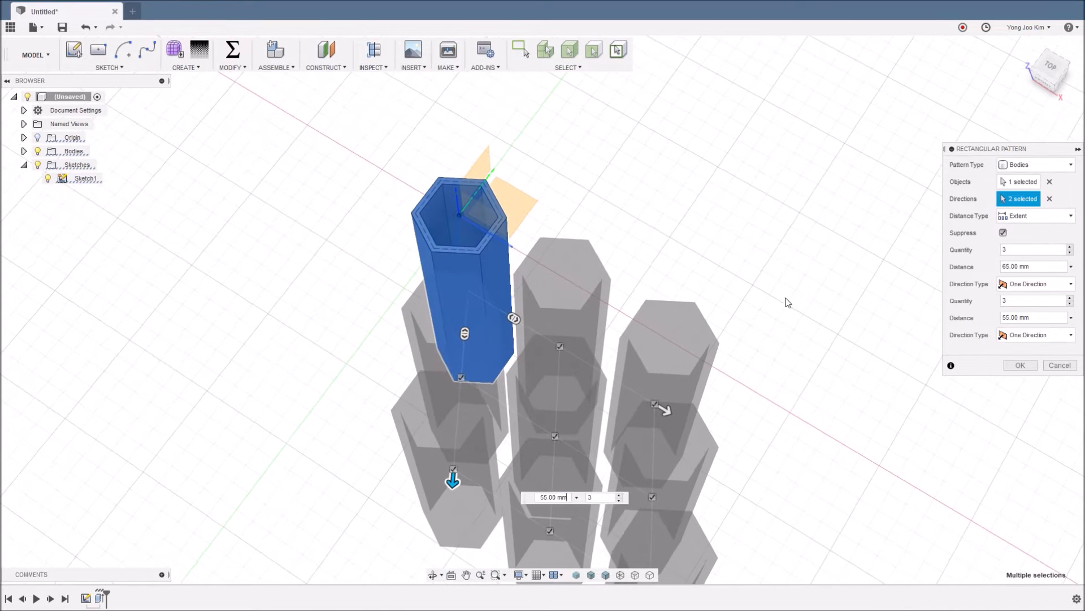
{"action": "left_click", "coordinate": [1044, 79]}
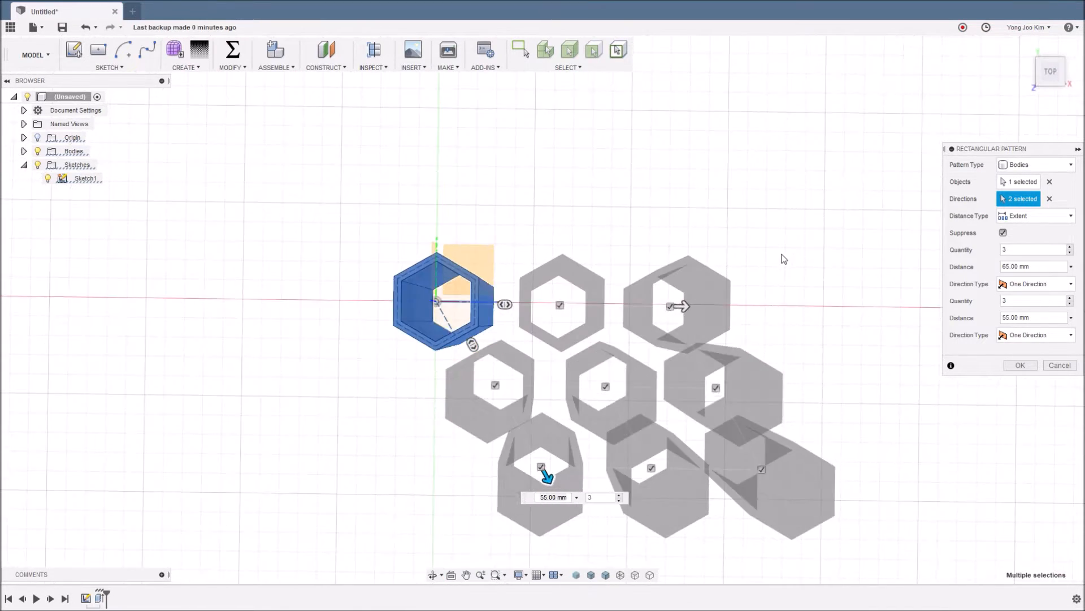
{"action": "middle_click_drag", "start_coordinate": [775, 271], "coordinate": [672, 177]}
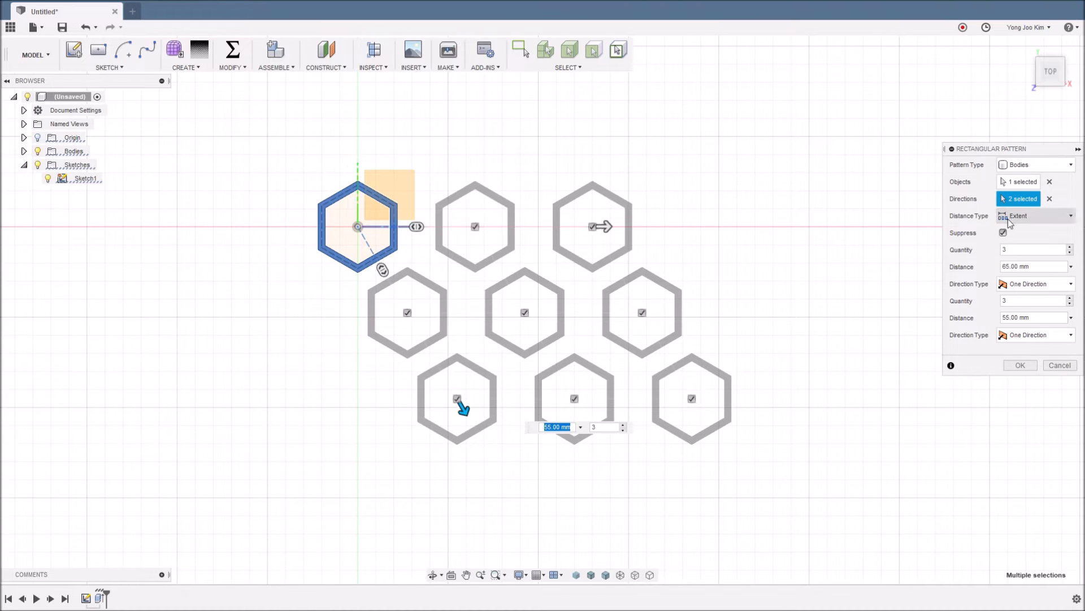
Change the pattern's distance type to Spacing and set the distance to 20 mm in both directions.
{"action": "left_click", "coordinate": [1068, 221]}
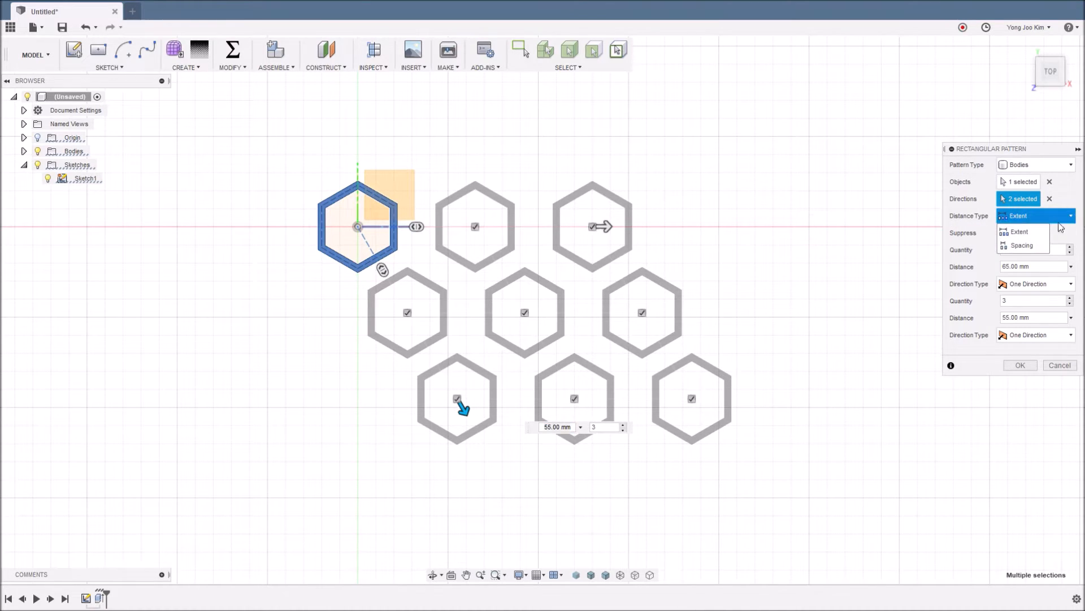
{"action": "left_click", "coordinate": [1031, 245]}
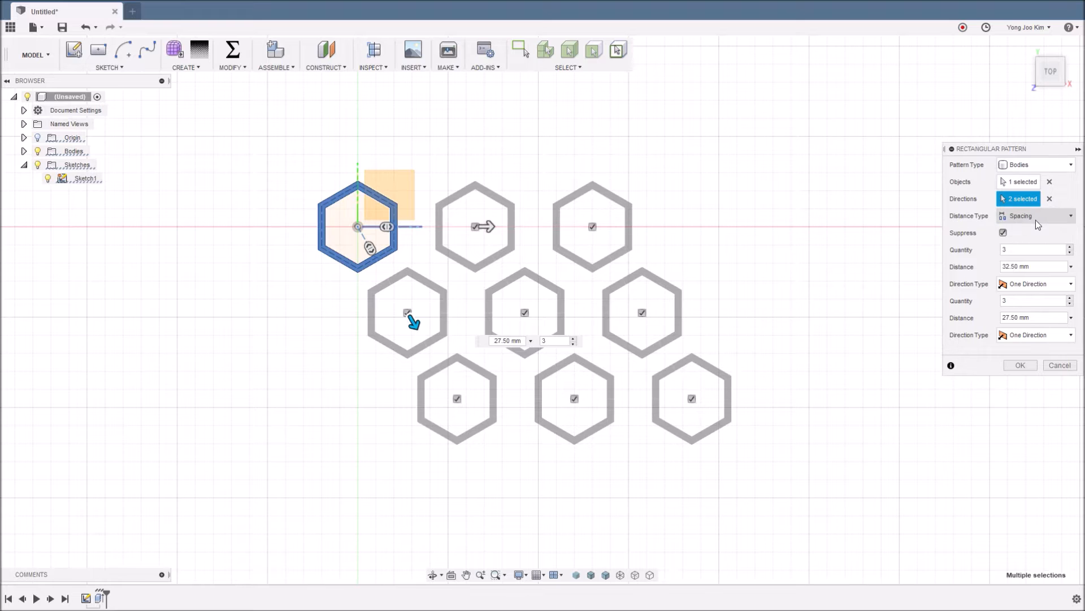
{"action": "left_click", "coordinate": [1043, 266]}
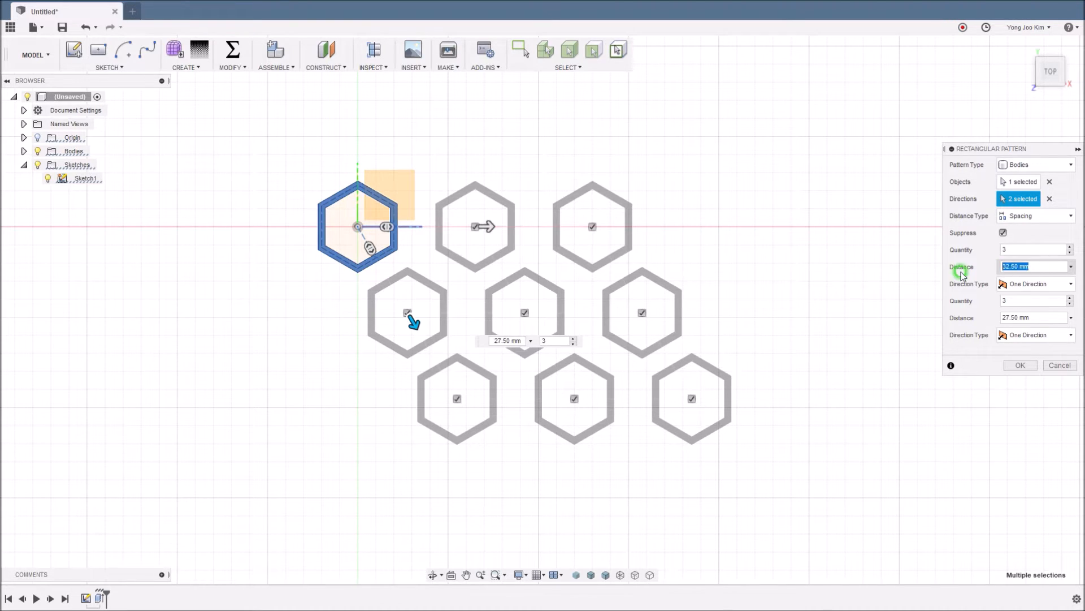
{"action": "type", "text": "20"}
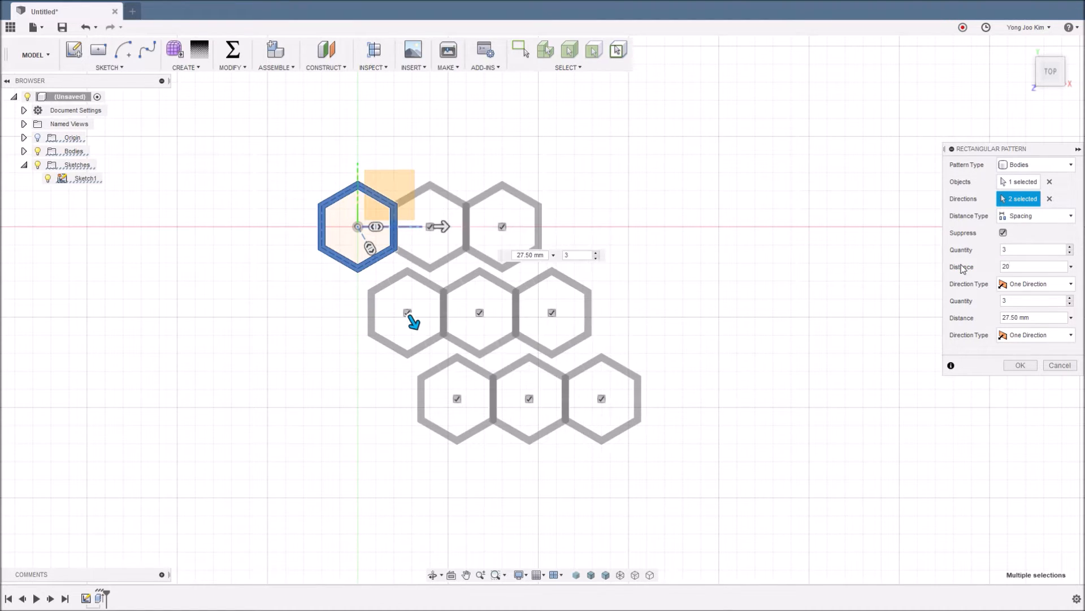
{"action": "left_click", "coordinate": [1037, 317]}
{"action": "type", "text": "20"}
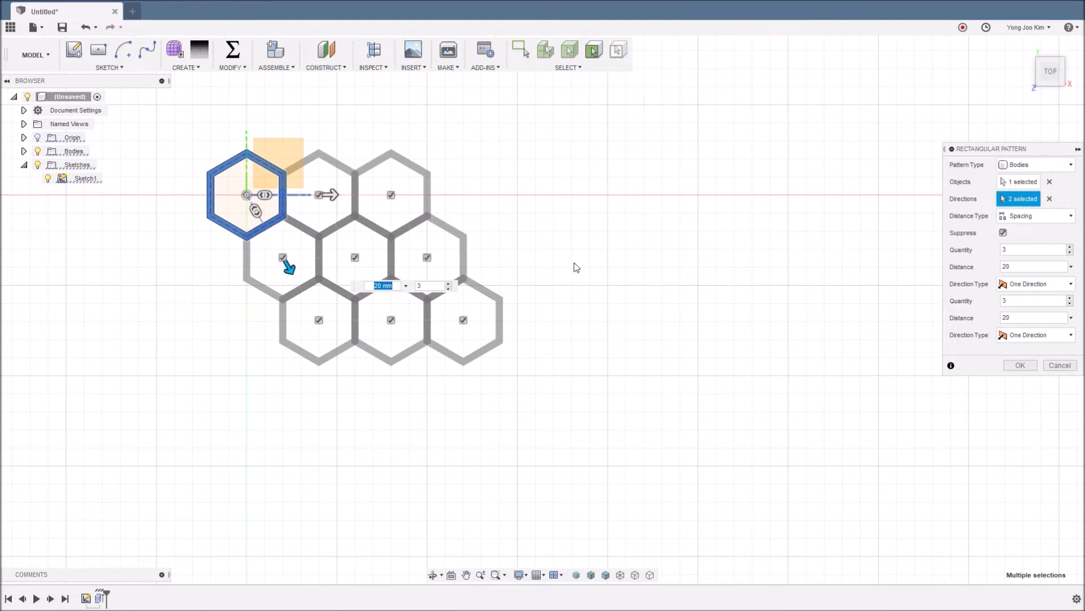
Set the pattern quantity to 10 in both directions and create the honeycomb of tubes.
{"action": "left_click_drag", "start_coordinate": [1020, 249], "coordinate": [972, 254]}
{"action": "type", "text": "10"}
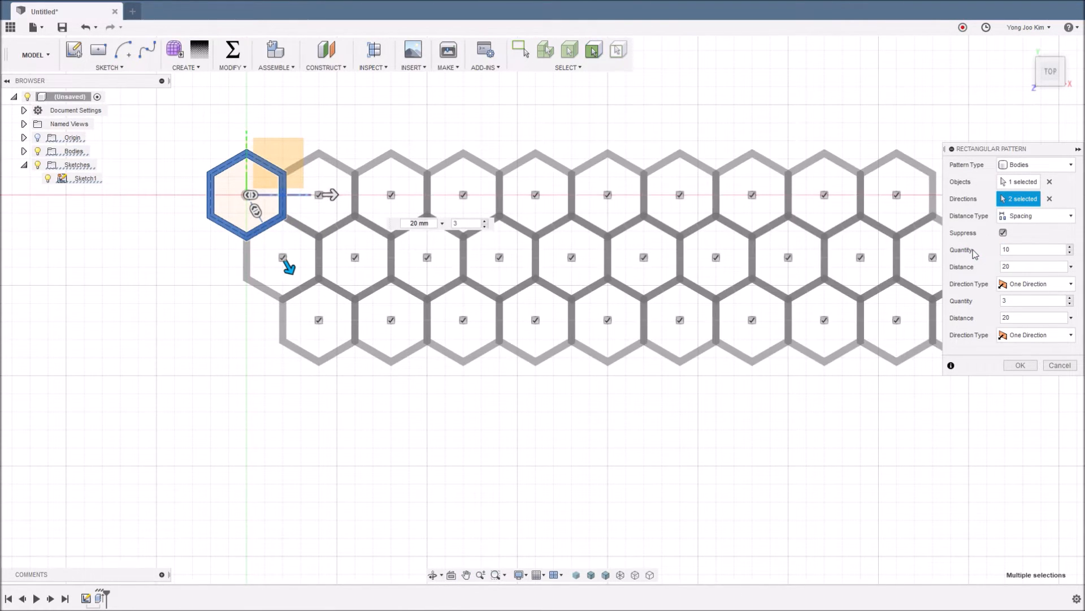
{"action": "left_click_drag", "start_coordinate": [1022, 305], "coordinate": [992, 308]}
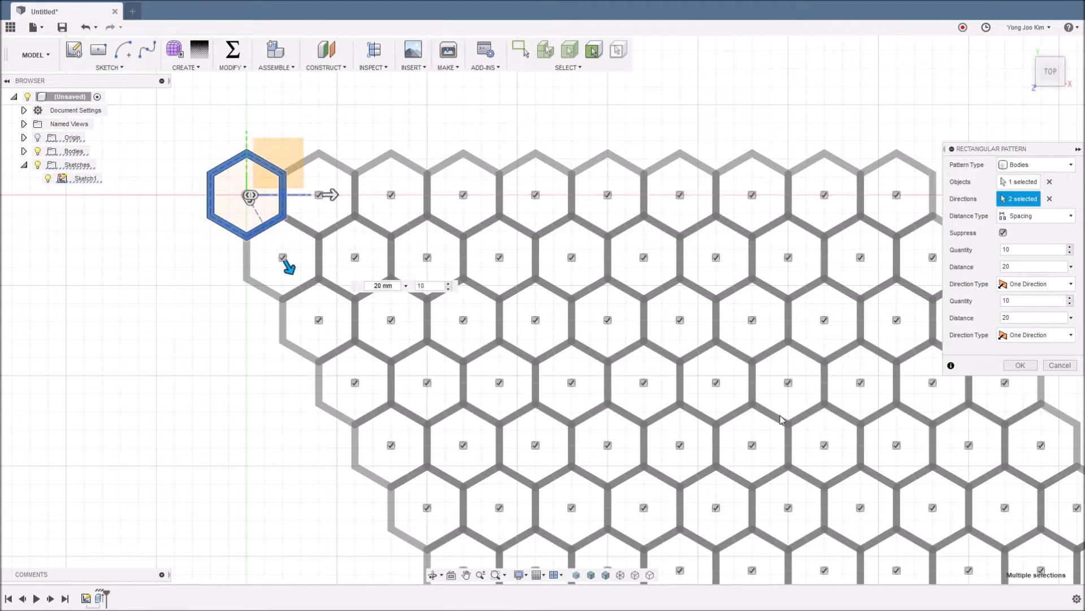
{"action": "scroll", "coordinate": [711, 416], "scroll_direction": "down", "scroll_amount": 6}
{"action": "middle_click_drag", "start_coordinate": [747, 398], "coordinate": [741, 266]}
{"action": "scroll", "coordinate": [685, 243], "scroll_direction": "up", "scroll_amount": 4}
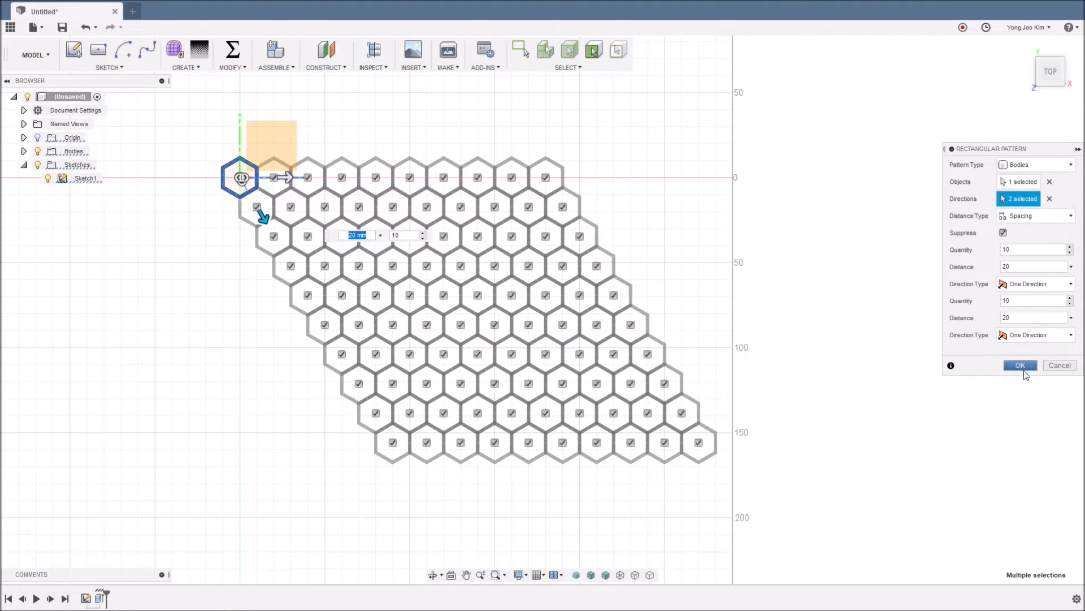
{"action": "left_click", "coordinate": [1022, 366]}
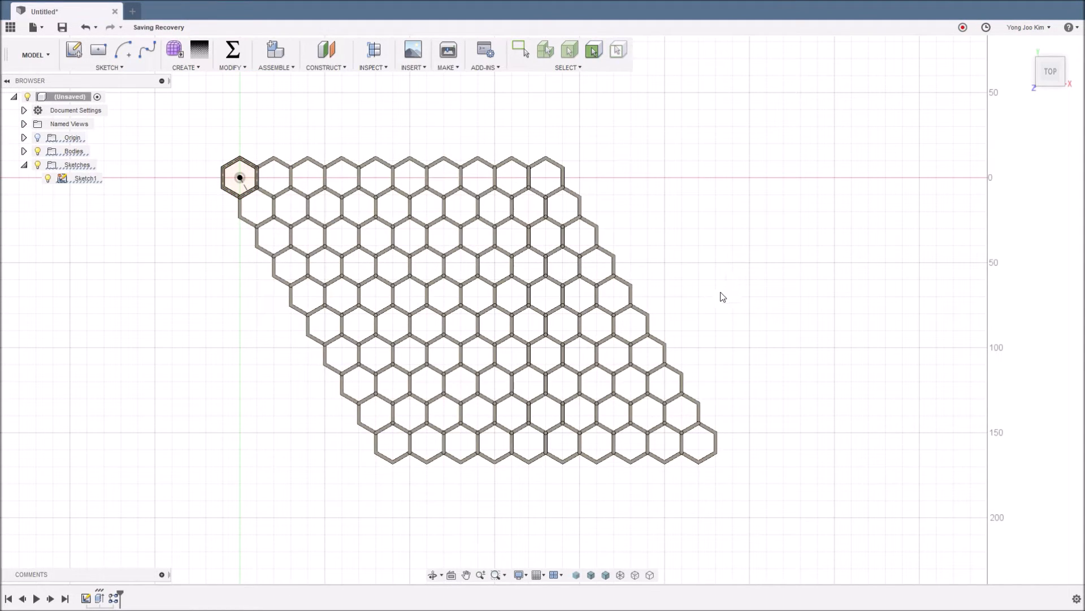
Edit the rectangular pattern and set the quantity in the second direction to 2.
{"action": "middle_click_drag", "start_coordinate": [731, 258], "coordinate": [752, 215], "text": "shift"}
{"action": "mouse_move", "coordinate": [744, 286]}
{"action": "middle_mouse_down", "text": "shift"}
{"action": "mouse_move", "coordinate": [770, 246]}
{"action": "mouse_move", "coordinate": [738, 273]}
{"action": "middle_mouse_up", "text": "shift"}
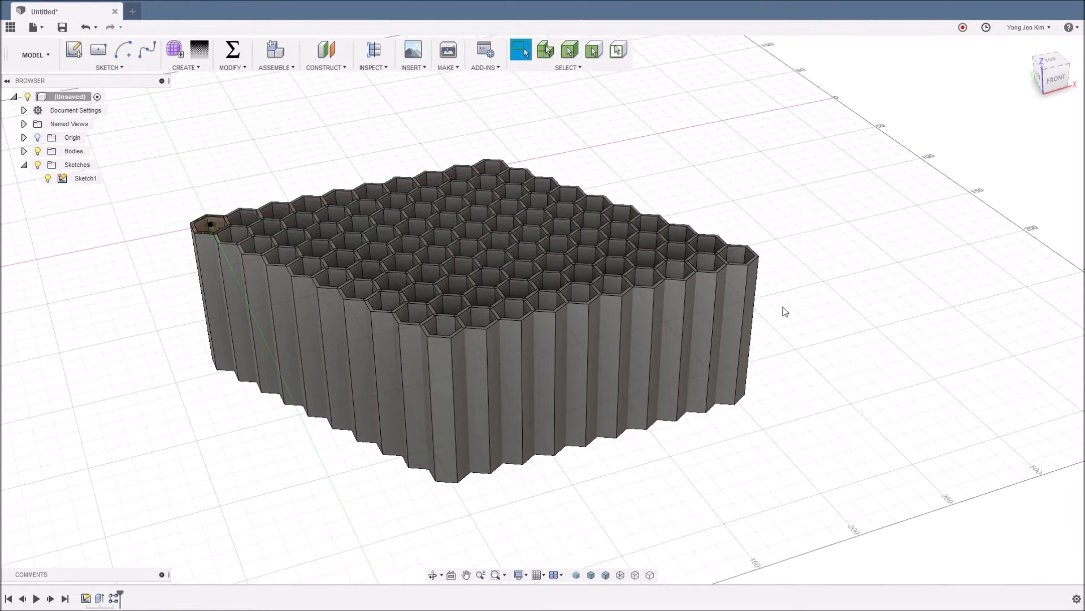
{"action": "middle_click_drag", "start_coordinate": [819, 309], "coordinate": [813, 329], "text": "shift"}
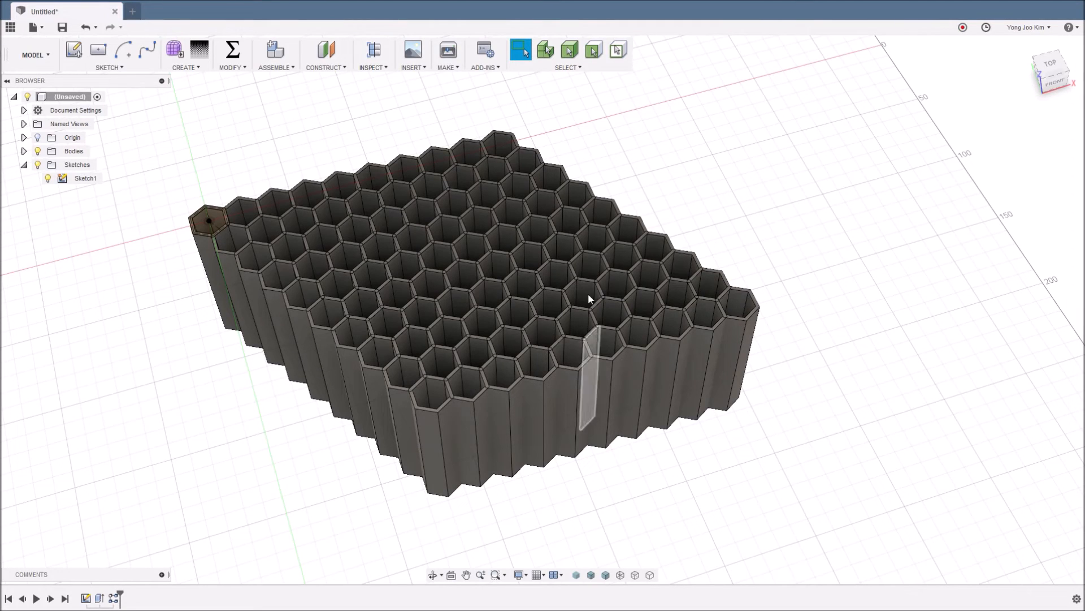
{"action": "right_click", "coordinate": [115, 597]}
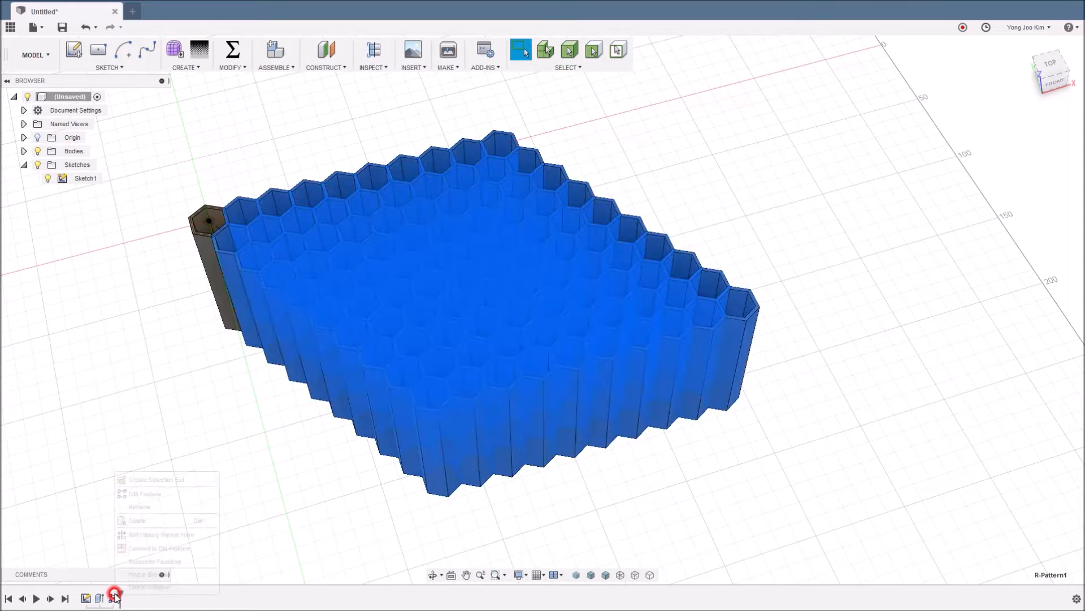
{"action": "left_click", "coordinate": [172, 494]}
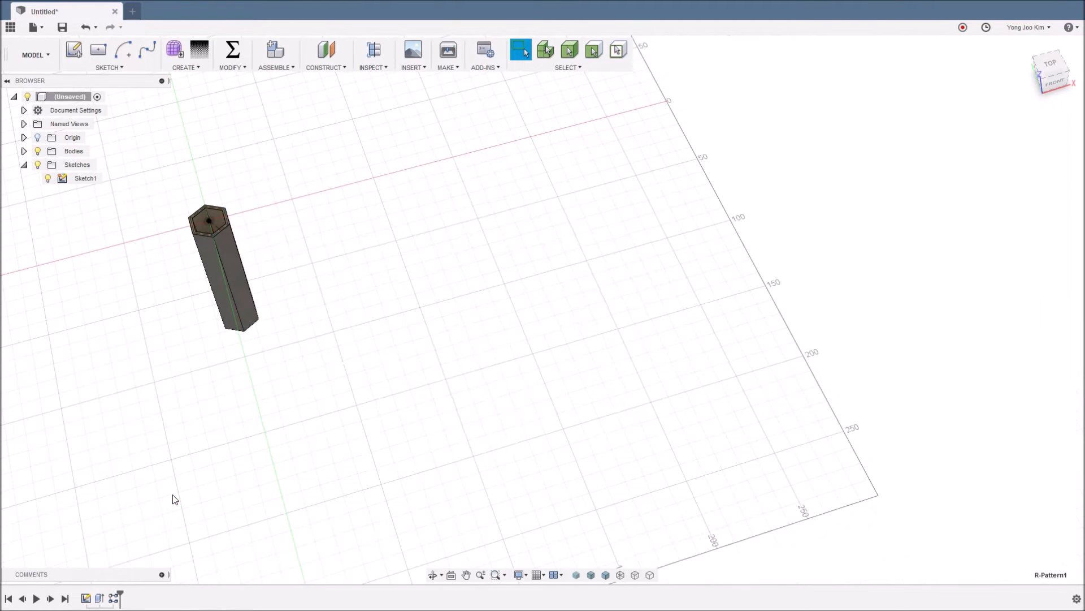
{"action": "left_click_drag", "start_coordinate": [1039, 300], "coordinate": [977, 296]}
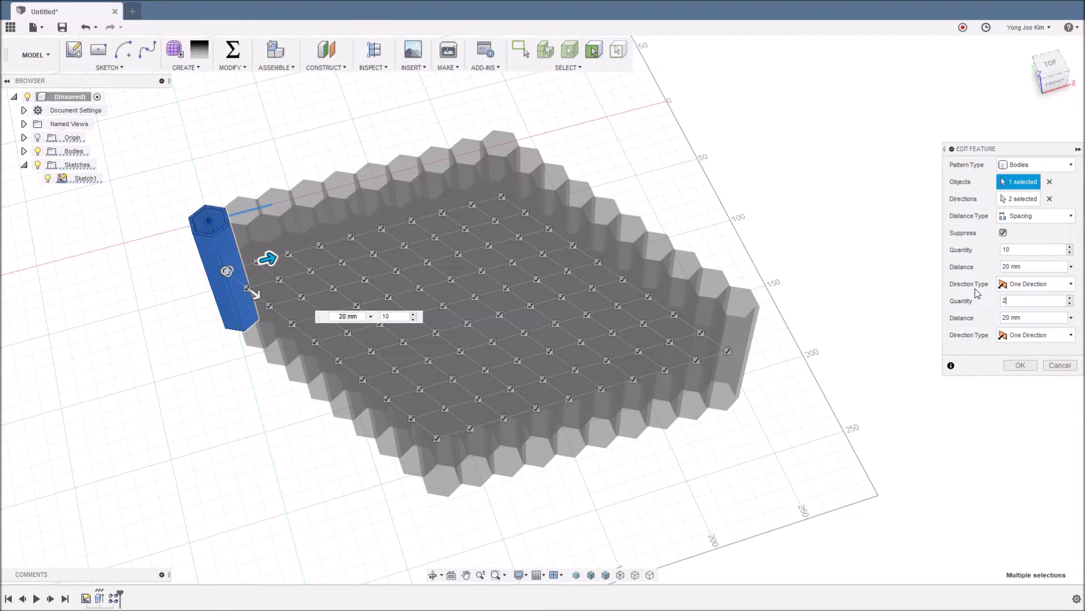
{"action": "middle_click_drag", "start_coordinate": [690, 283], "coordinate": [676, 309], "text": "shift"}
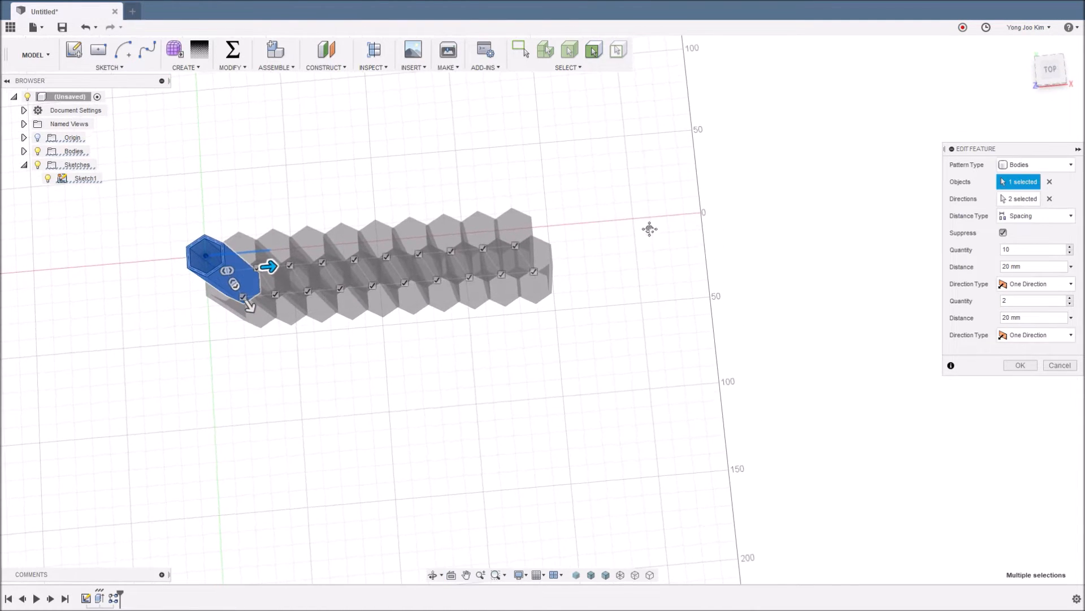
{"action": "middle_click_drag", "start_coordinate": [649, 228], "coordinate": [732, 217]}
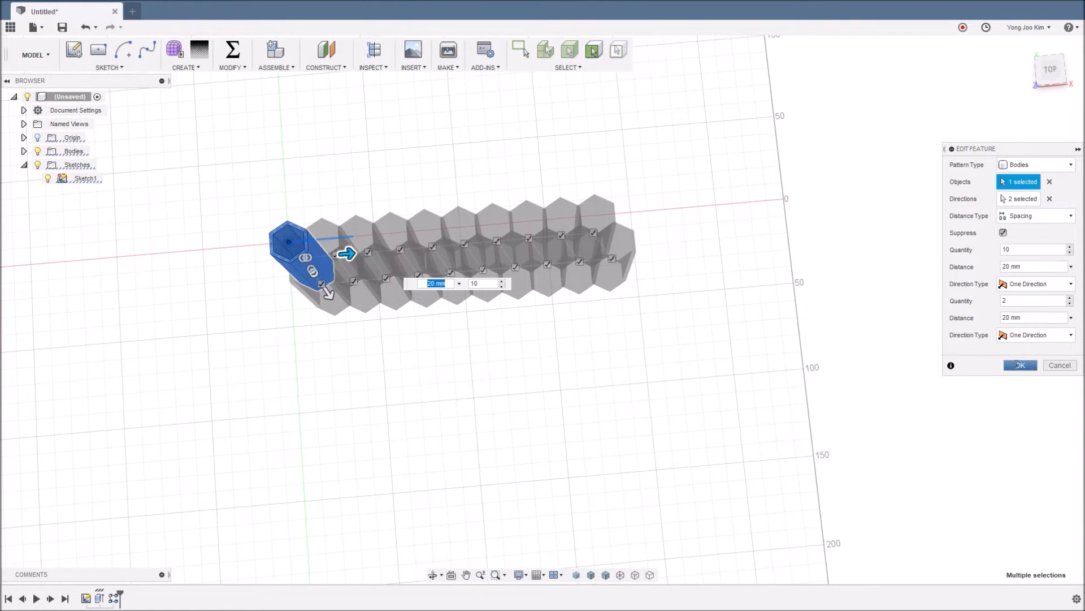
{"action": "left_click", "coordinate": [1021, 365]}
Examine the two staggered rows of tubes from directly above, closely around the original tube.
{"action": "middle_click_drag", "start_coordinate": [719, 282], "coordinate": [711, 289], "text": "shift"}
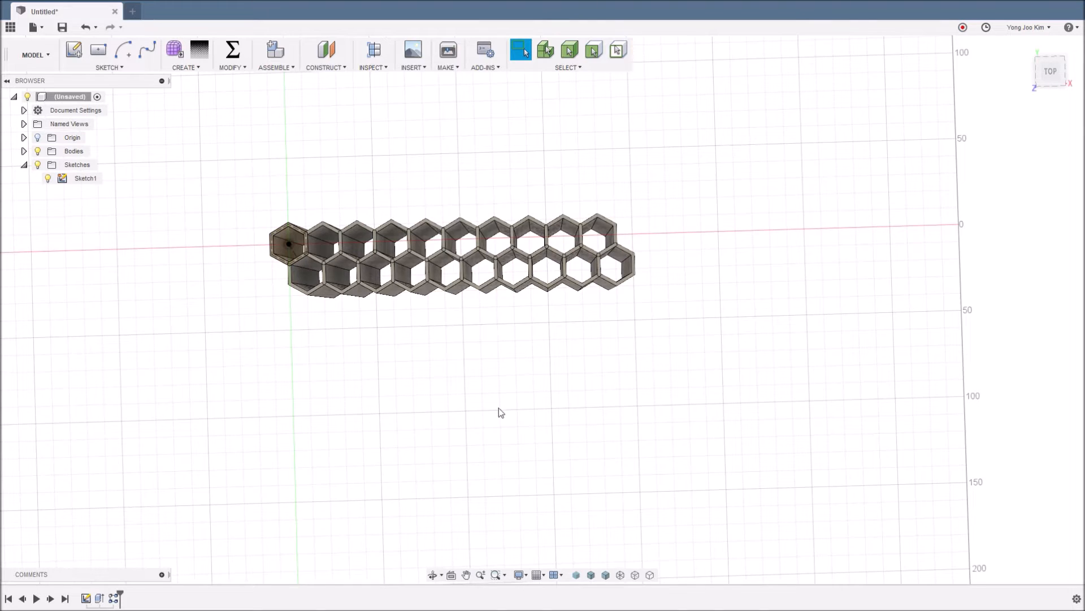
{"action": "middle_click_drag", "start_coordinate": [559, 350], "coordinate": [600, 327]}
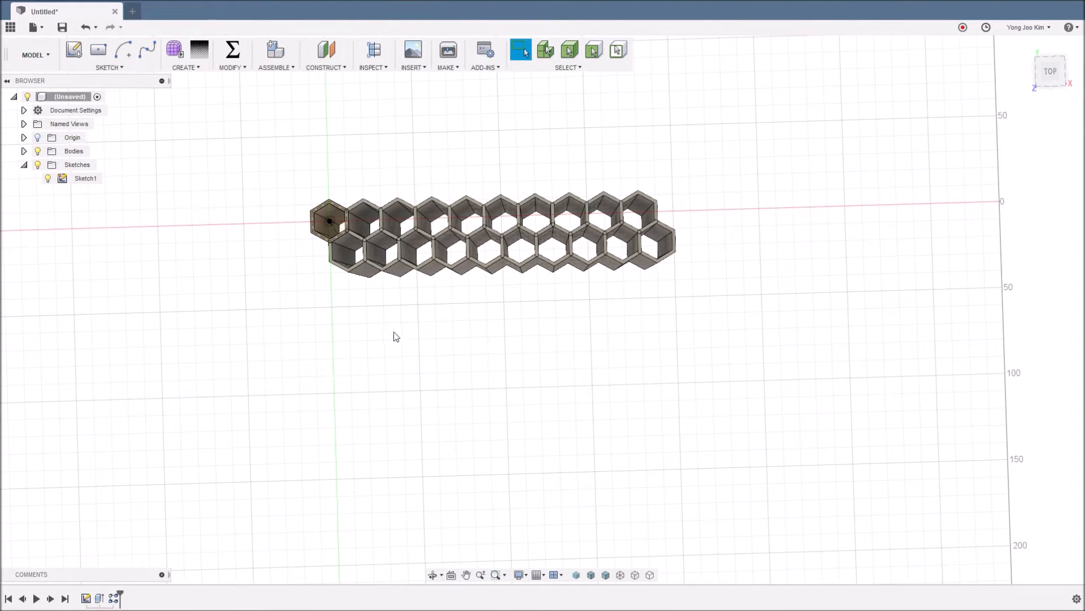
{"action": "left_click", "coordinate": [1047, 72]}
{"action": "scroll", "coordinate": [333, 226], "scroll_direction": "up", "scroll_amount": 3}
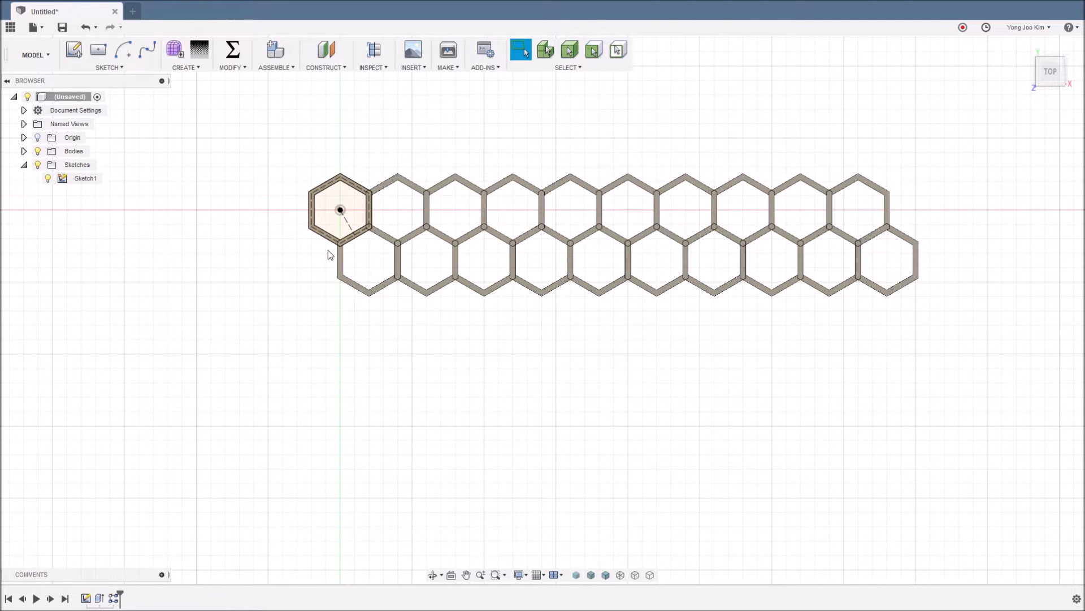
{"action": "scroll", "coordinate": [331, 254], "scroll_direction": "up", "scroll_amount": 5}
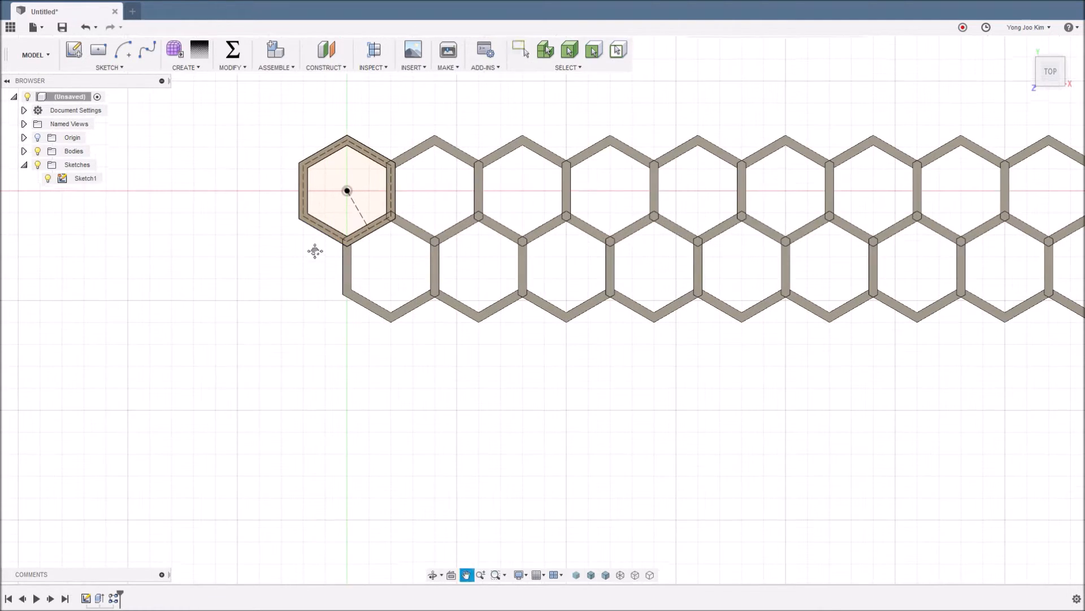
{"action": "scroll", "coordinate": [301, 315], "scroll_direction": "up", "scroll_amount": 2}
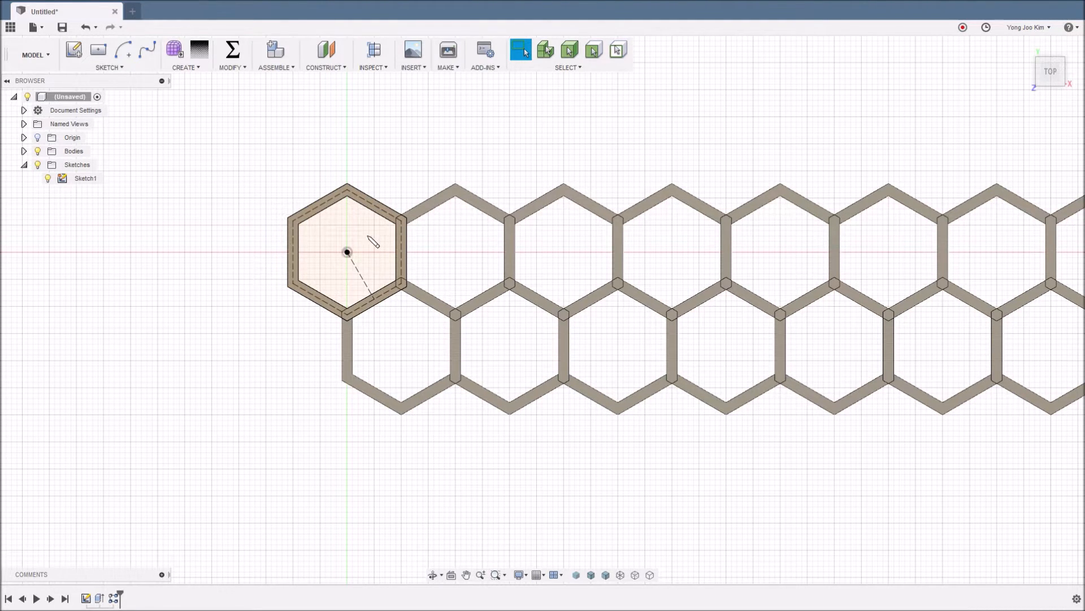
{"action": "left_click", "coordinate": [347, 192]}
{"action": "mouse_move", "coordinate": [347, 377]}
{"action": "left_mouse_down"}
{"action": "mouse_move", "coordinate": [294, 415]}
{"action": "mouse_move", "coordinate": [309, 477]}
{"action": "mouse_move", "coordinate": [352, 512]}
{"action": "mouse_move", "coordinate": [403, 483]}
{"action": "mouse_move", "coordinate": [406, 417]}
{"action": "left_mouse_up"}
{"action": "mouse_move", "coordinate": [355, 512]}
{"action": "left_mouse_down"}
{"action": "mouse_move", "coordinate": [367, 576]}
{"action": "mouse_move", "coordinate": [474, 533]}
{"action": "mouse_move", "coordinate": [424, 480]}
{"action": "mouse_move", "coordinate": [410, 480]}
{"action": "left_mouse_up"}
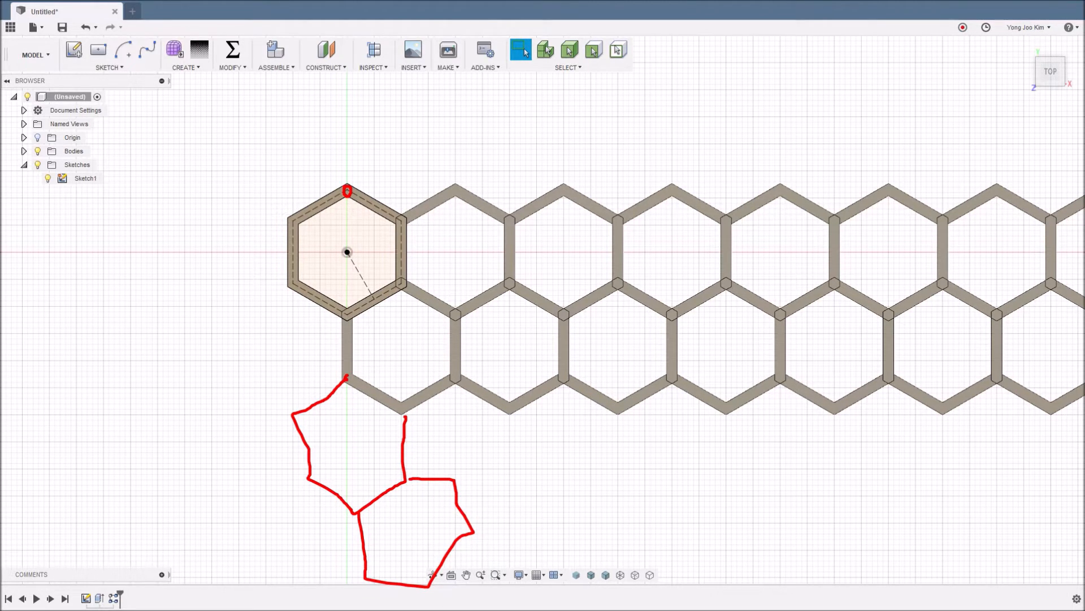
{"action": "key", "text": "Escape"}
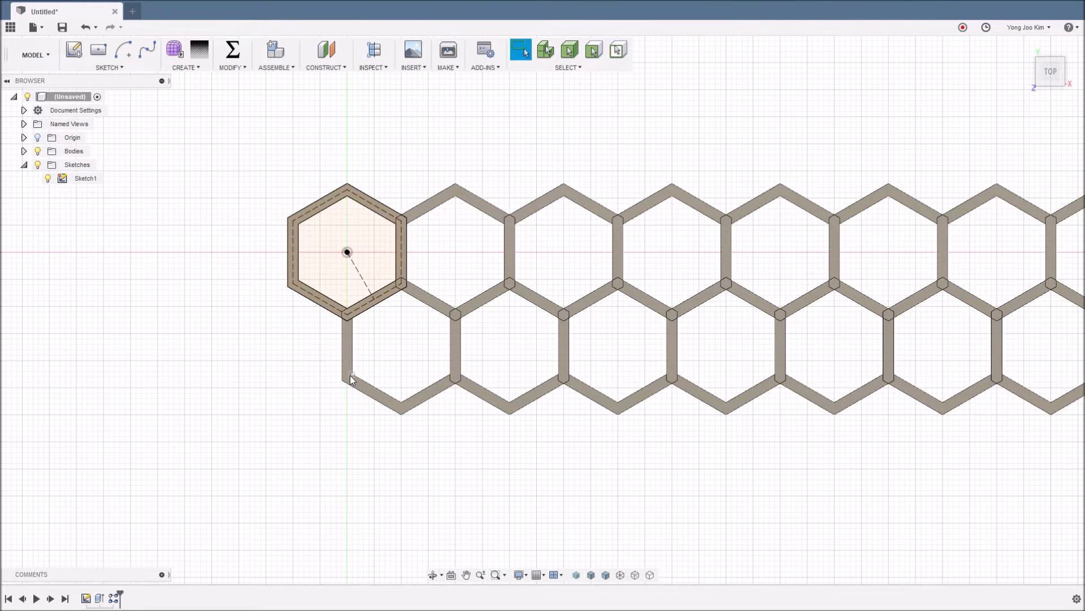
Check the length of the sketch hexagon's vertical side and the positions of its upper and lower vertices.
{"action": "left_click", "coordinate": [293, 254]}
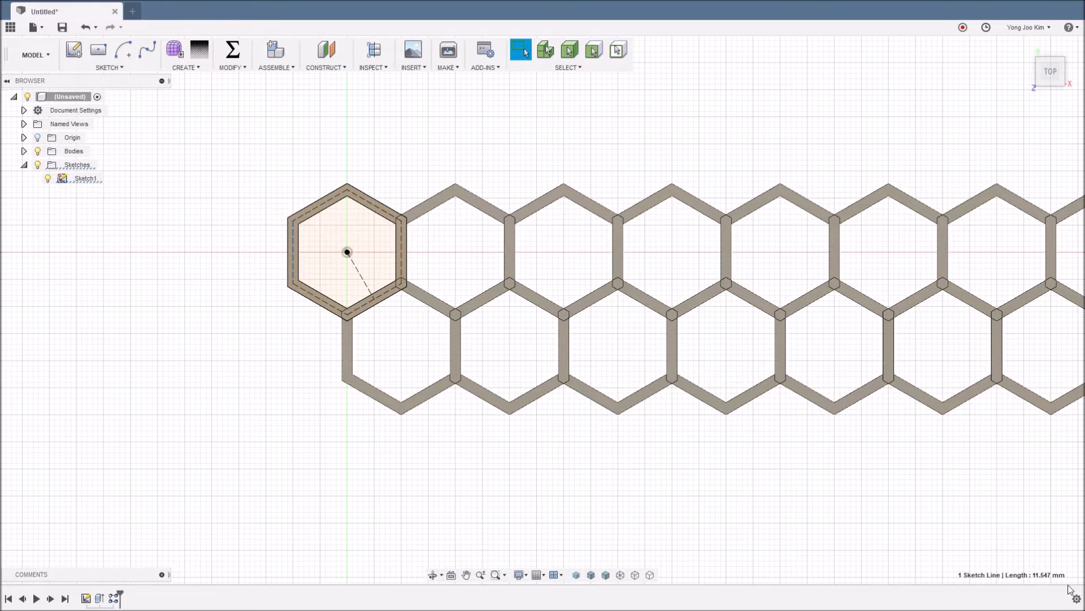
{"action": "left_click", "coordinate": [261, 294]}
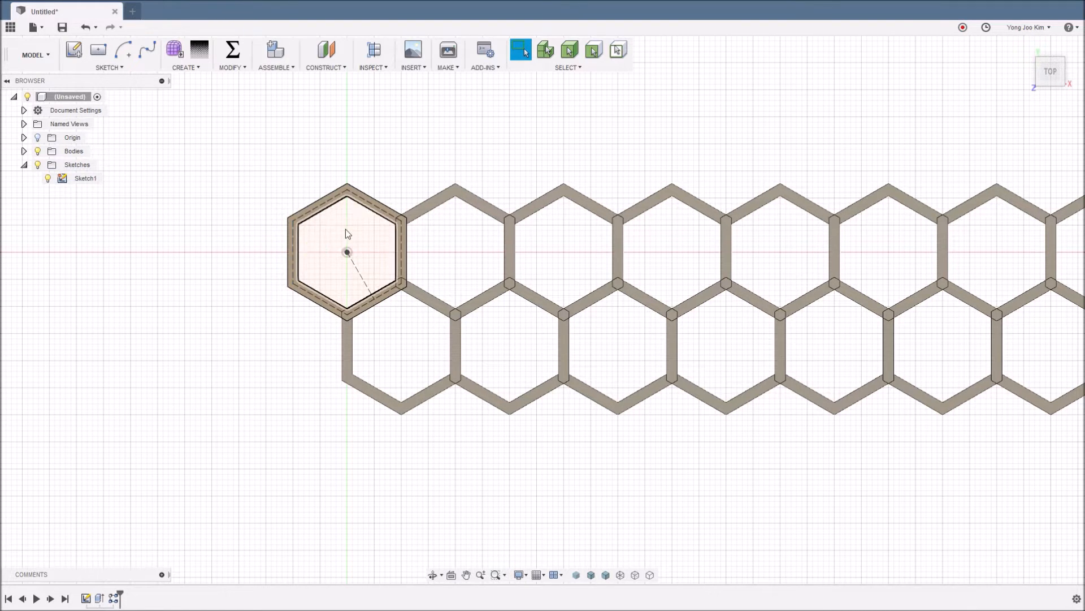
{"action": "left_click", "coordinate": [347, 190]}
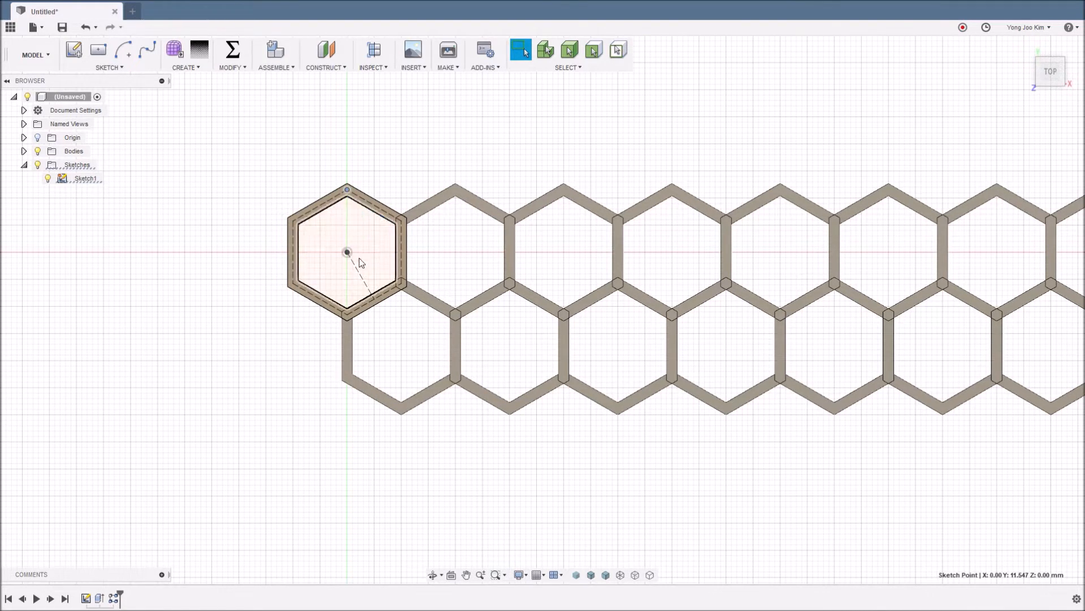
{"action": "left_click", "coordinate": [347, 314]}
{"action": "left_click", "coordinate": [248, 240]}
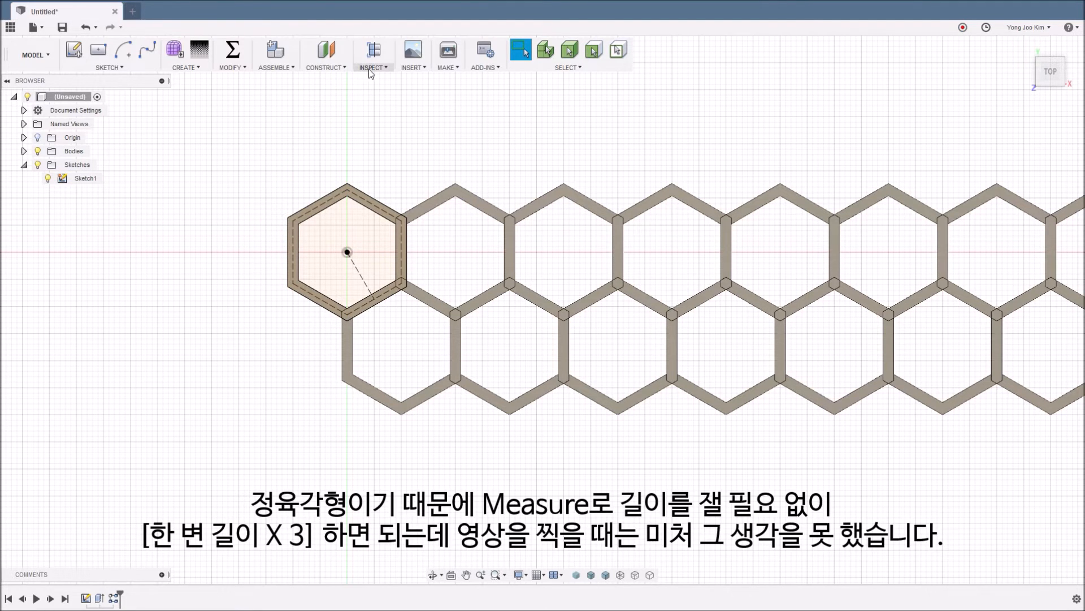
Measure the distance between the upper and lower vertices of the sketch hexagon on the original tube.
{"action": "left_click", "coordinate": [371, 68]}
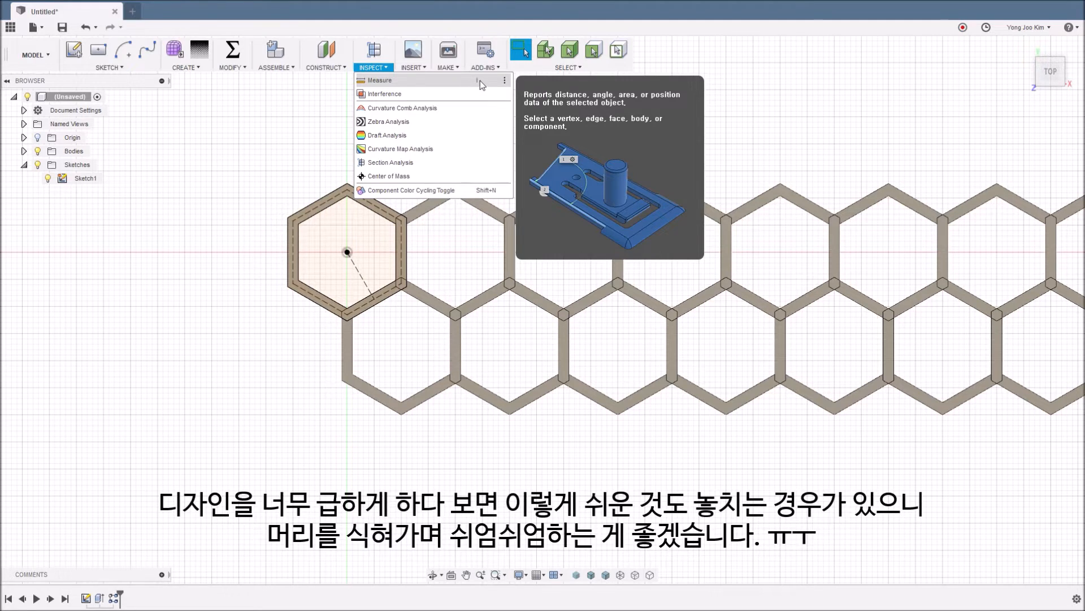
{"action": "left_click", "coordinate": [439, 87]}
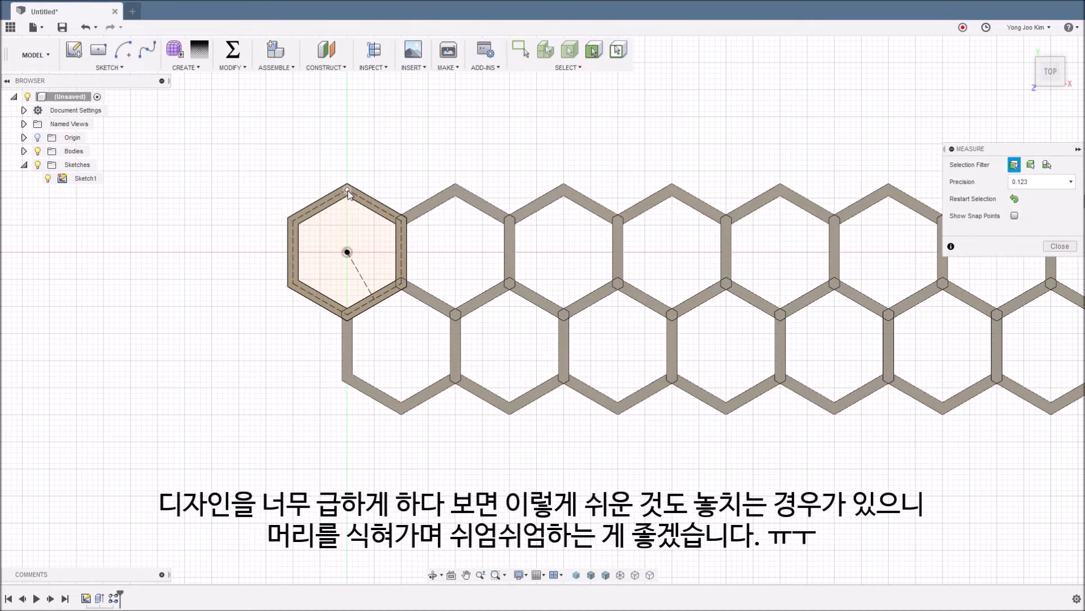
{"action": "left_click", "coordinate": [357, 210]}
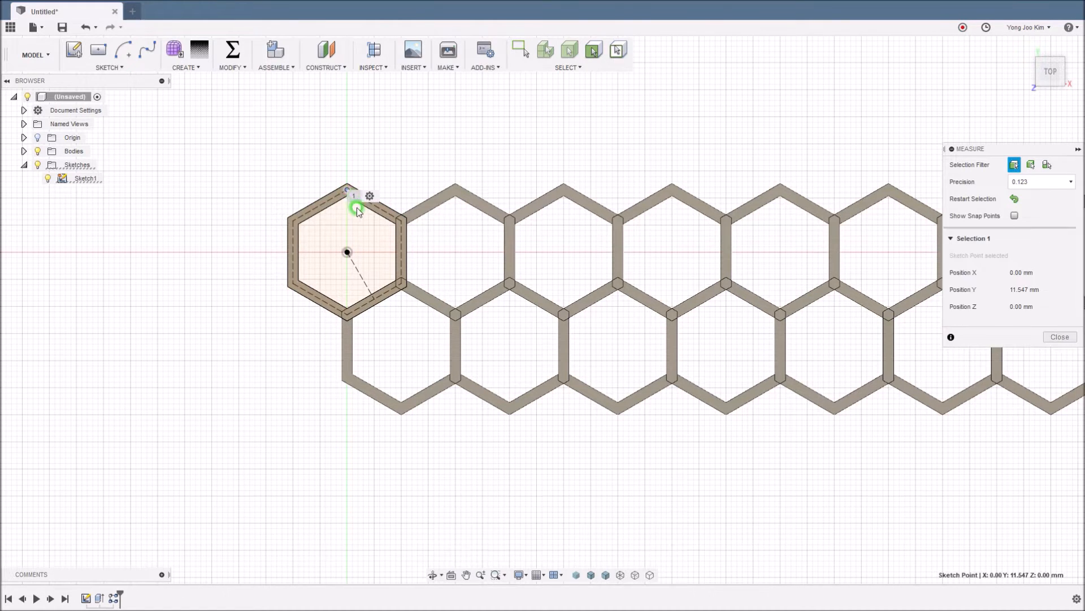
{"action": "left_click", "coordinate": [347, 315]}
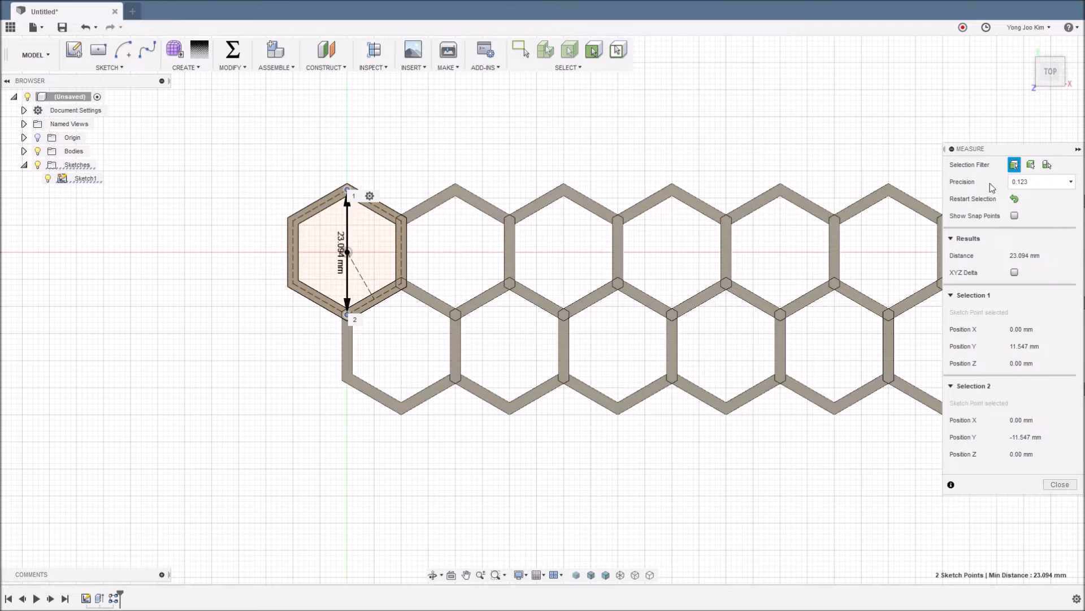
{"action": "left_click", "coordinate": [1060, 484]}
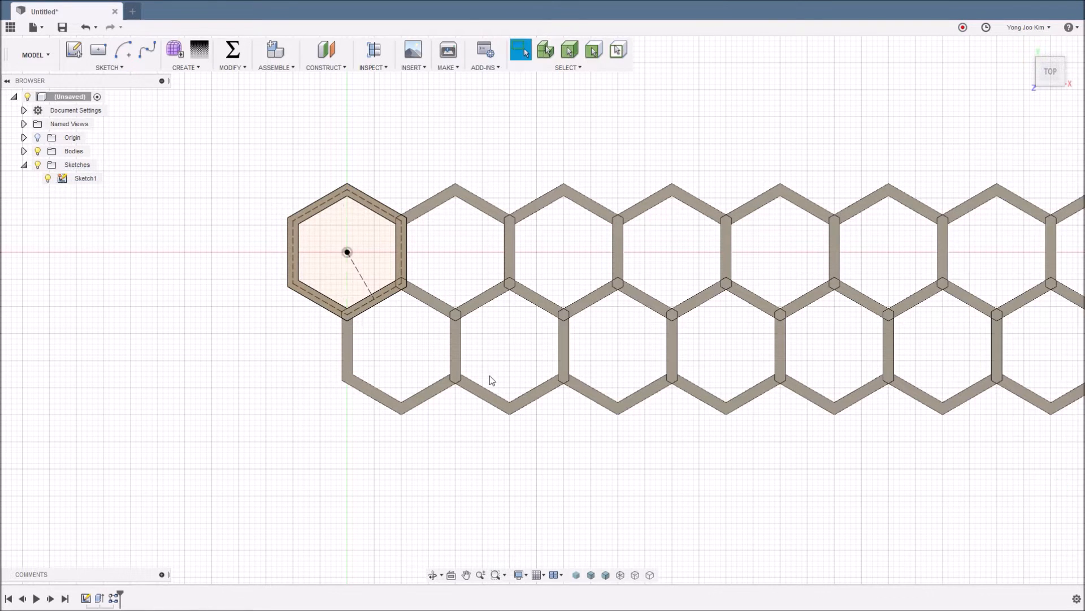
Start a rectangular pattern of bodies and select all the tubes in both staggered rows as its objects.
{"action": "scroll", "coordinate": [418, 299], "scroll_direction": "down", "scroll_amount": 3}
{"action": "scroll", "coordinate": [436, 310], "scroll_direction": "down", "scroll_amount": 2}
{"action": "middle_click_drag", "start_coordinate": [474, 383], "coordinate": [355, 312]}
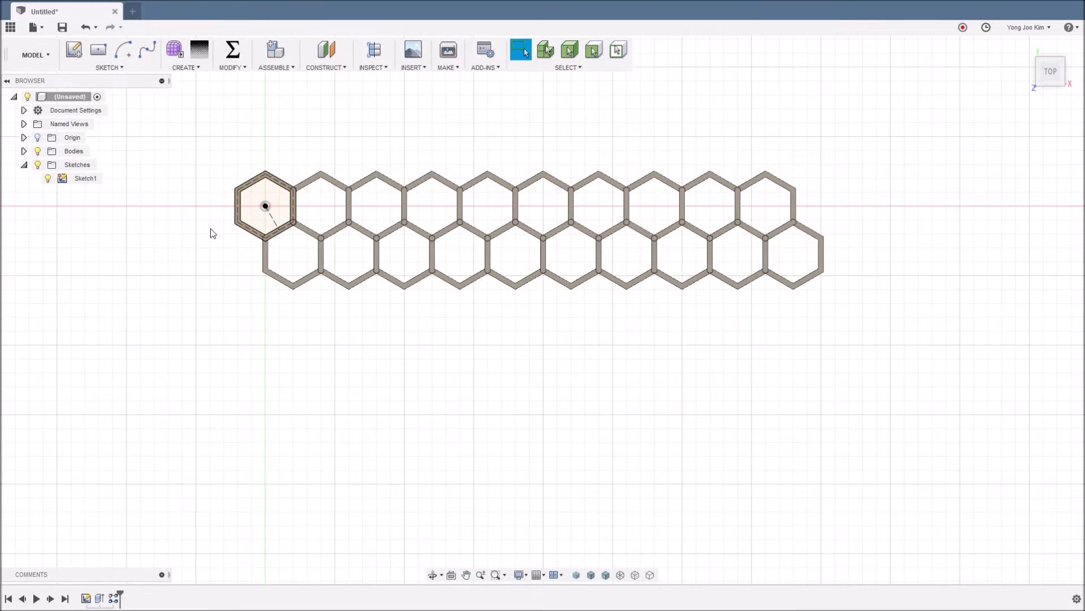
{"action": "left_click", "coordinate": [187, 69]}
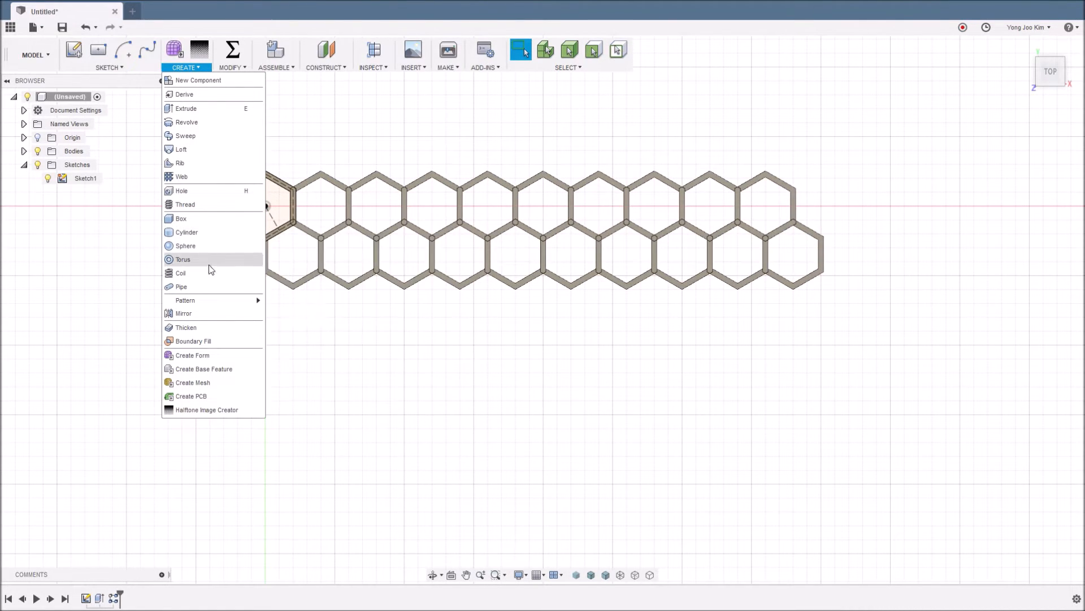
{"action": "mouse_move", "coordinate": [248, 301]}
{"action": "left_click", "coordinate": [298, 303]}
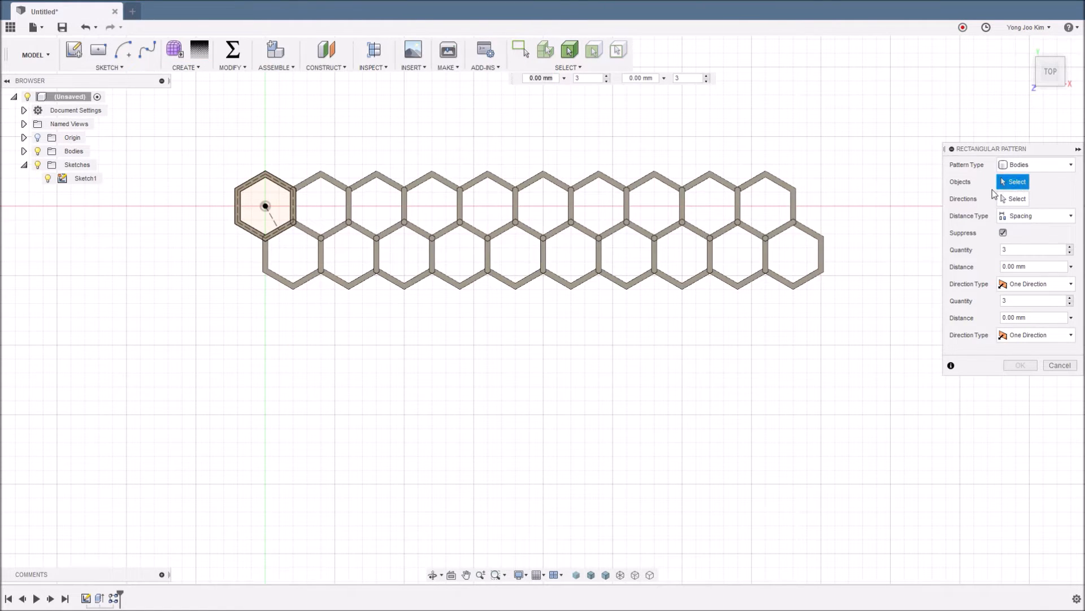
{"action": "left_click_drag", "start_coordinate": [840, 331], "coordinate": [861, 331]}
Use the Y axis as the pattern direction and pull the copies away from the two rows to a distance of -50 mm.
{"action": "left_click", "coordinate": [1011, 200]}
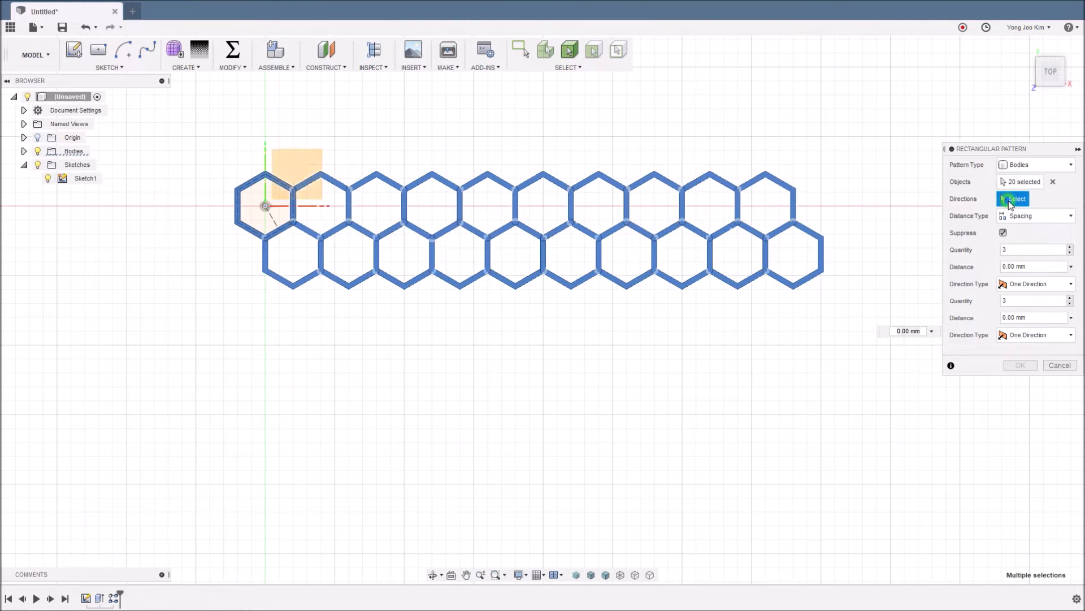
{"action": "middle_click_drag", "start_coordinate": [368, 346], "coordinate": [335, 291], "text": "shift"}
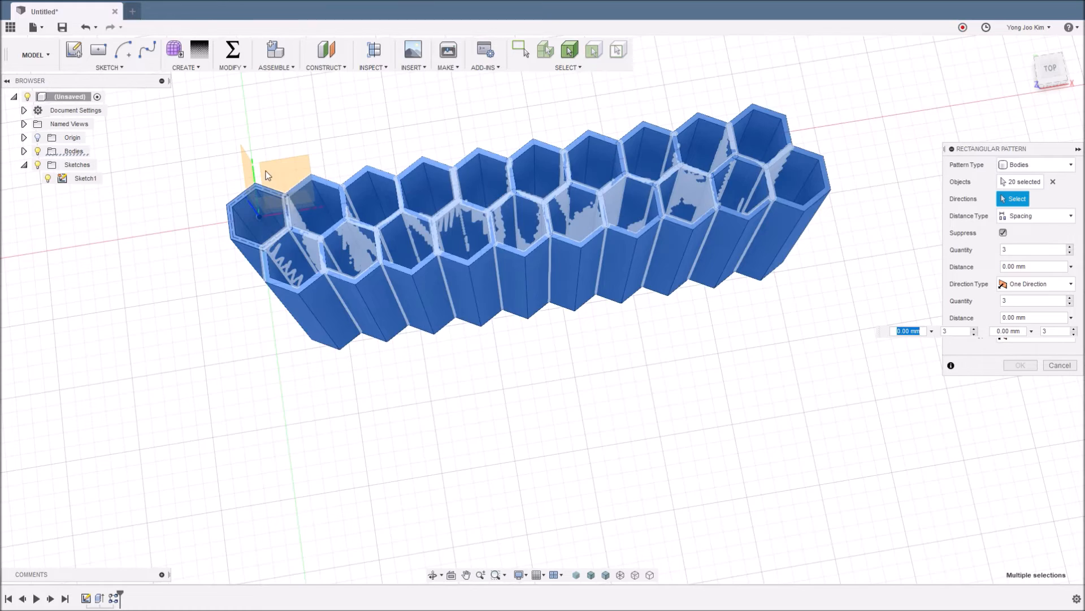
{"action": "left_click", "coordinate": [256, 174]}
{"action": "middle_click_drag", "start_coordinate": [490, 377], "coordinate": [522, 390], "text": "shift"}
{"action": "left_click_drag", "start_coordinate": [533, 225], "coordinate": [492, 358]}
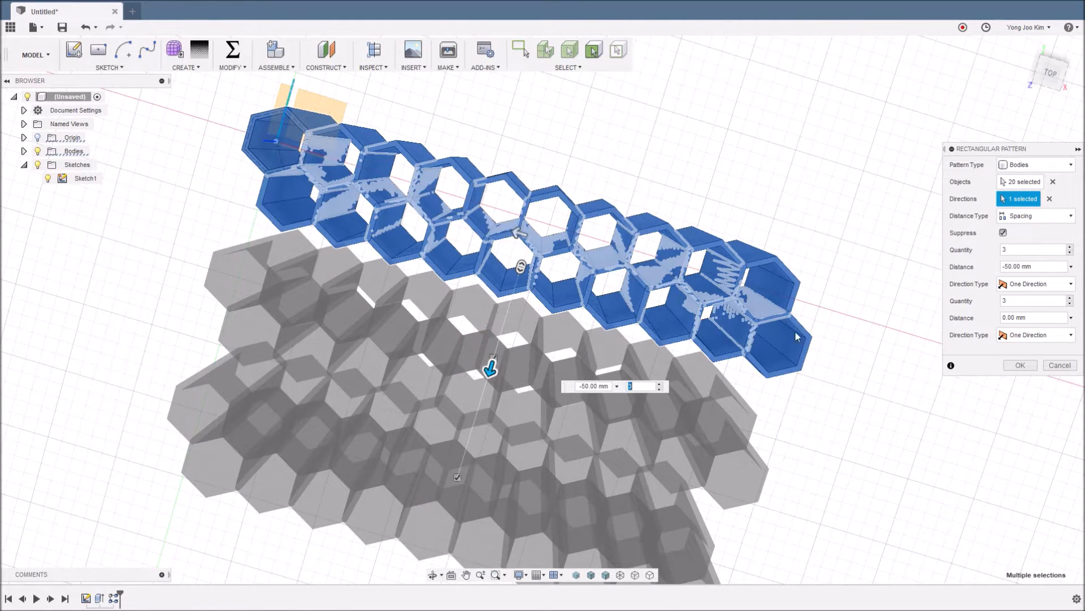
{"action": "left_click", "coordinate": [1053, 76]}
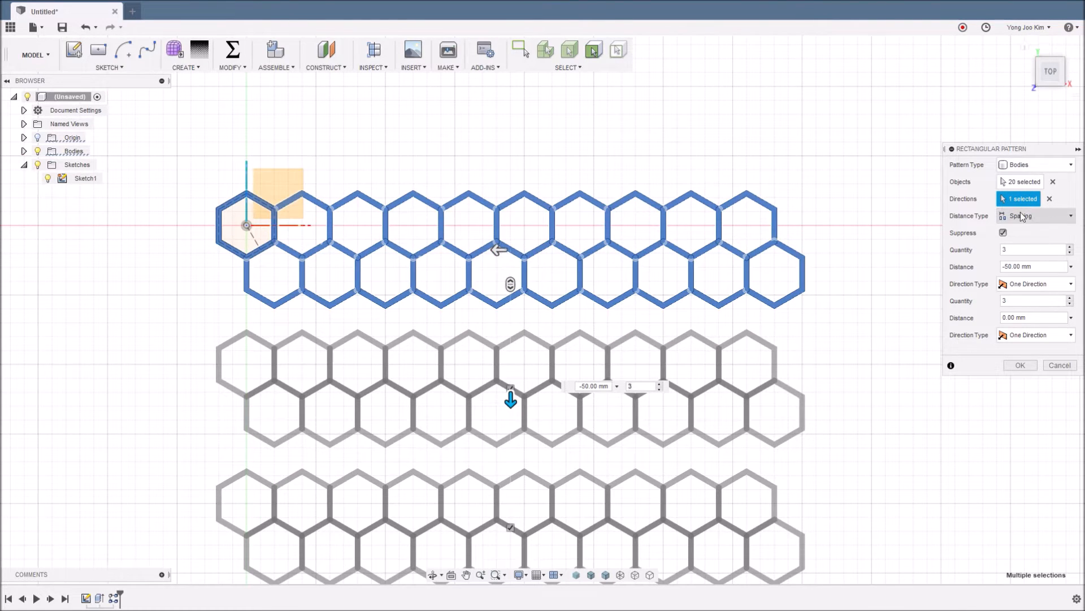
Set the pattern's distance along the Y axis to the expression -11.547-23.094.
{"action": "left_click_drag", "start_coordinate": [1045, 268], "coordinate": [983, 274]}
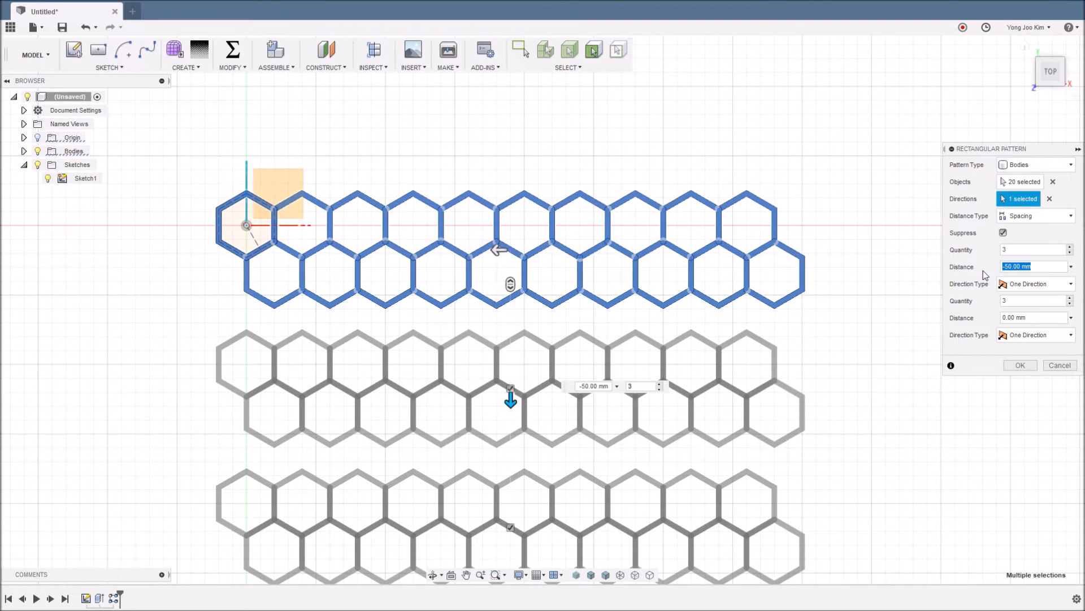
{"action": "type", "text": "-"}
{"action": "type", "text": "11.547"}
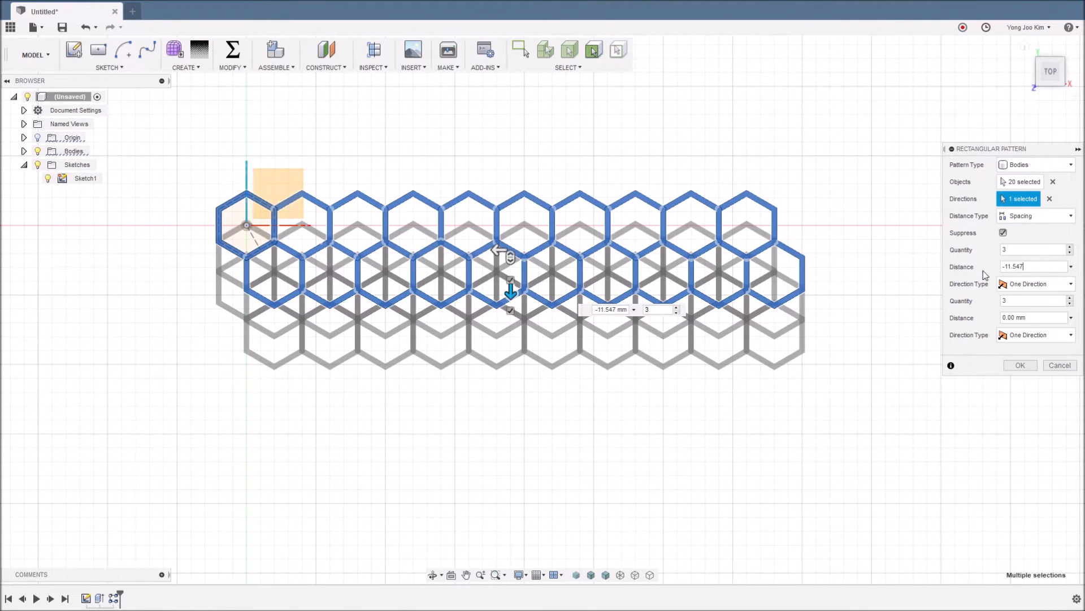
{"action": "type", "text": "-23"}
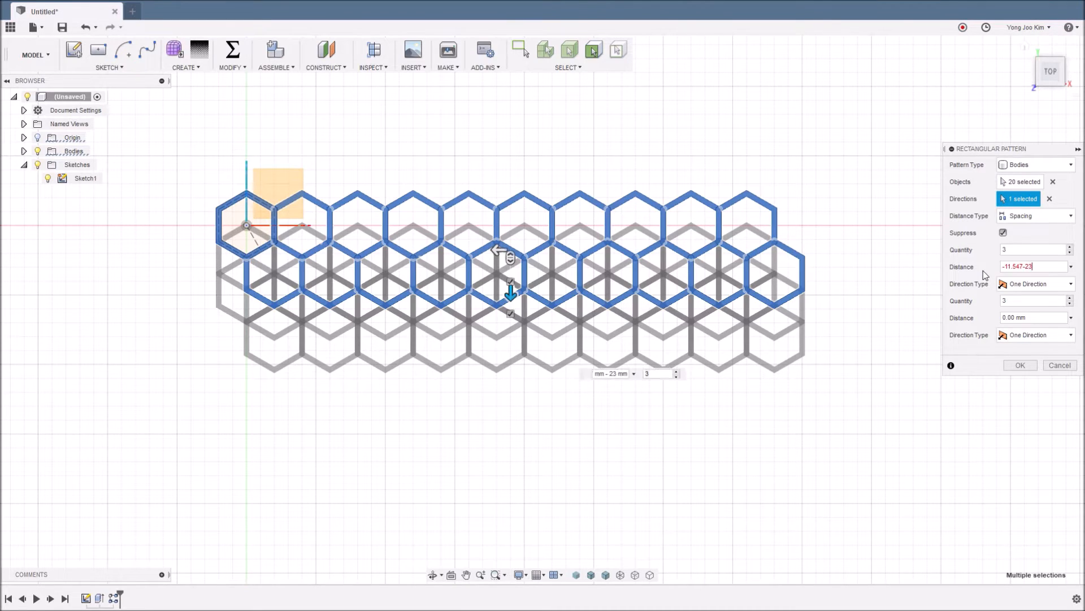
{"action": "type", "text": ".094"}
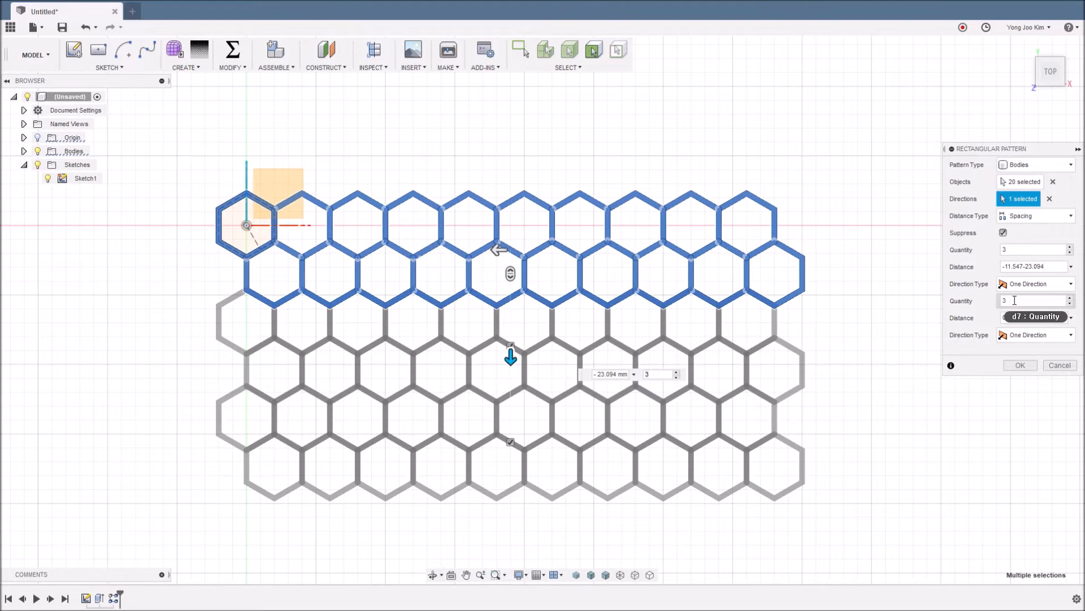
Set the quantity along the Y axis to 5 and create the pattern of tube rows.
{"action": "double_click", "coordinate": [1018, 249]}
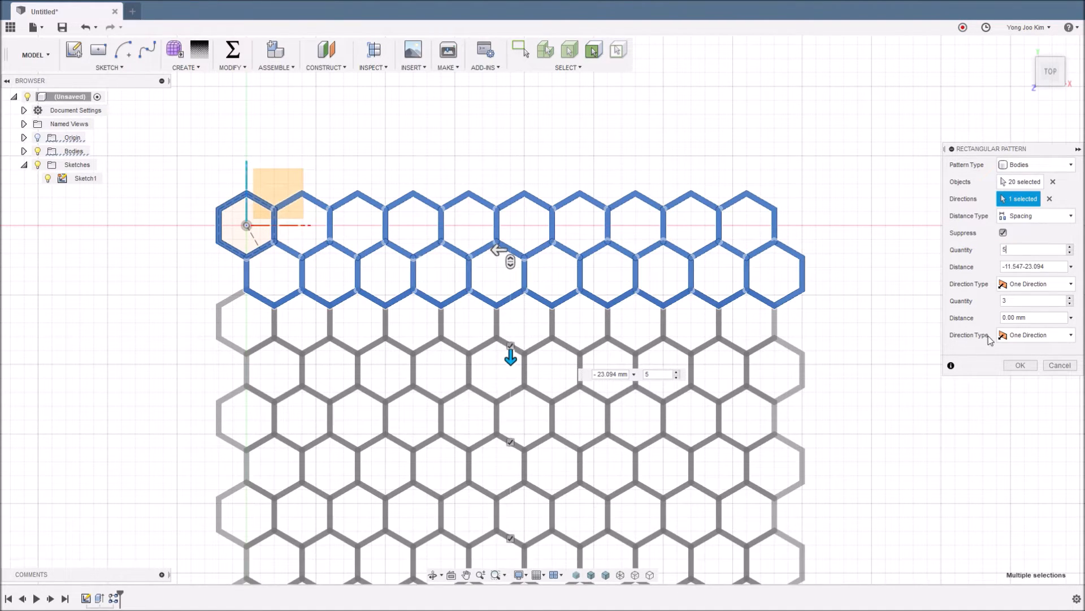
{"action": "left_click", "coordinate": [1021, 365]}
{"action": "scroll", "coordinate": [837, 319], "scroll_direction": "down", "scroll_amount": 3}
{"action": "middle_click_drag", "start_coordinate": [865, 346], "coordinate": [774, 266]}
{"action": "mouse_move", "coordinate": [317, 232]}
{"action": "middle_mouse_down", "text": "shift"}
{"action": "mouse_move", "coordinate": [333, 223]}
{"action": "mouse_move", "coordinate": [323, 220]}
{"action": "middle_mouse_up", "text": "shift"}
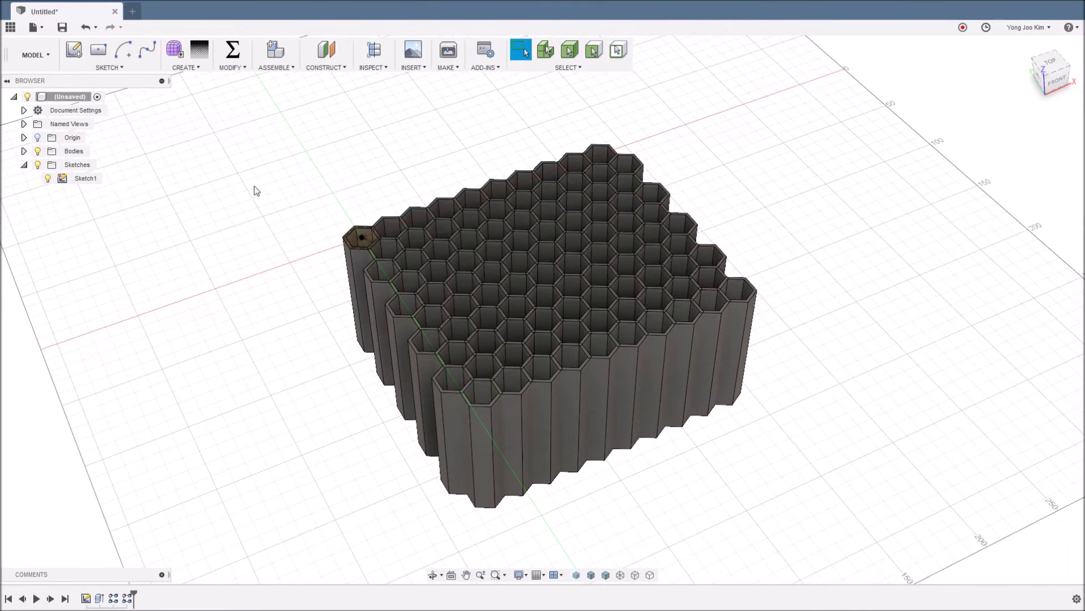
Hide Sketch1 and list the individual bodies that make up the honeycomb.
{"action": "left_click", "coordinate": [47, 178]}
{"action": "left_click", "coordinate": [24, 152]}
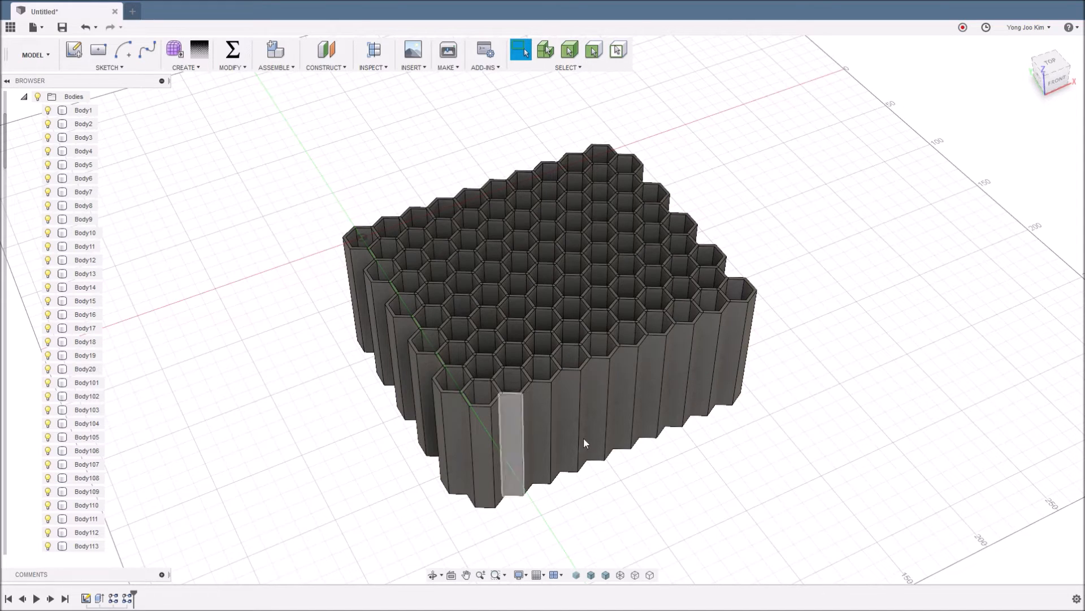
{"action": "left_click", "coordinate": [24, 97]}
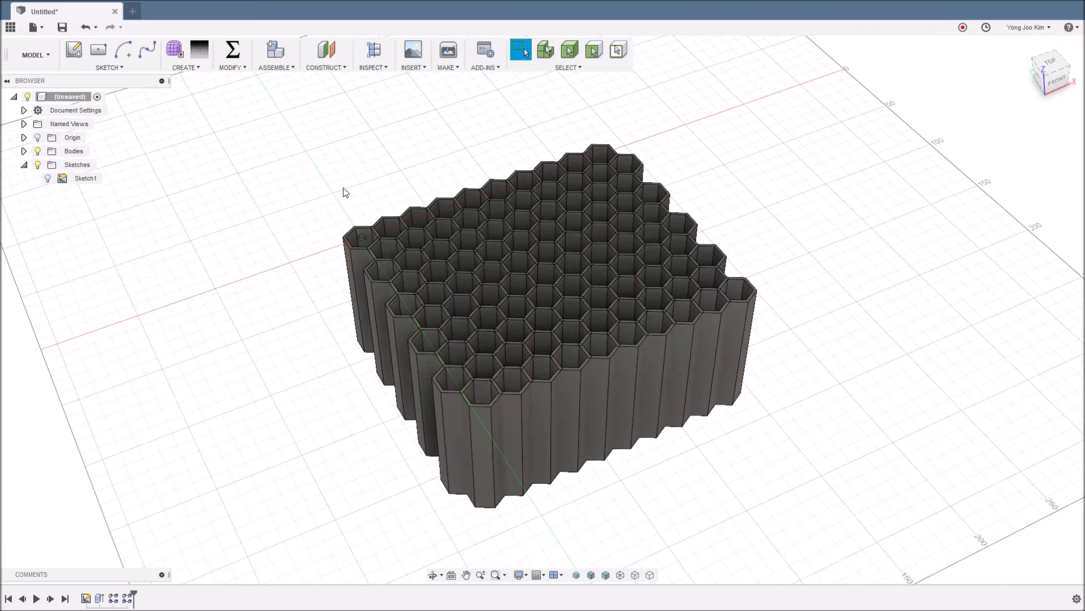
{"action": "left_click", "coordinate": [24, 151]}
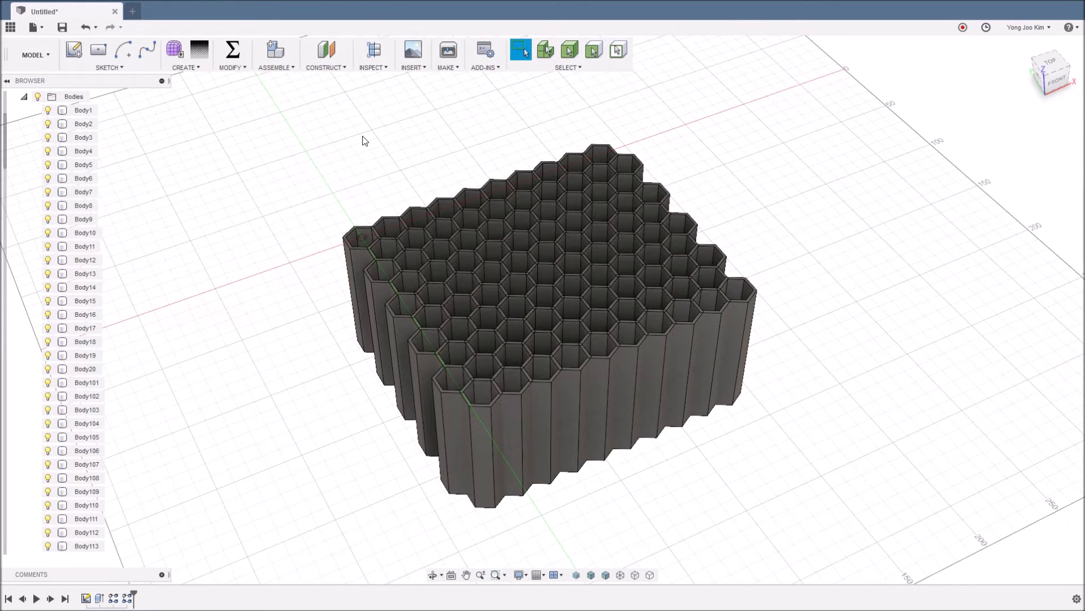
Combine all the tubes into one body with the Join operation, using the front corner tube as target.
{"action": "left_click", "coordinate": [238, 69]}
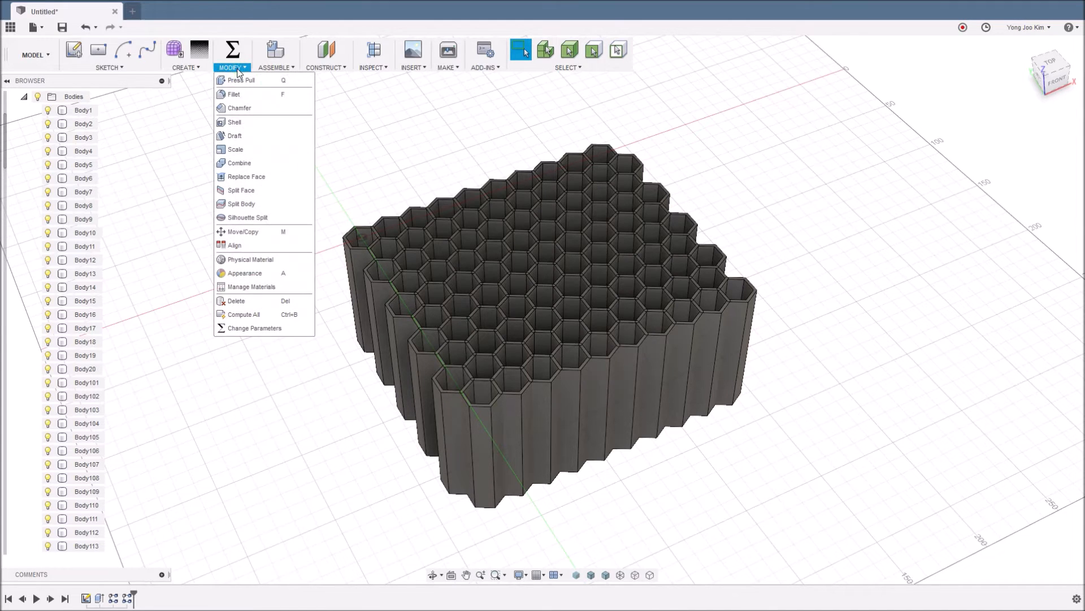
{"action": "left_click", "coordinate": [272, 169]}
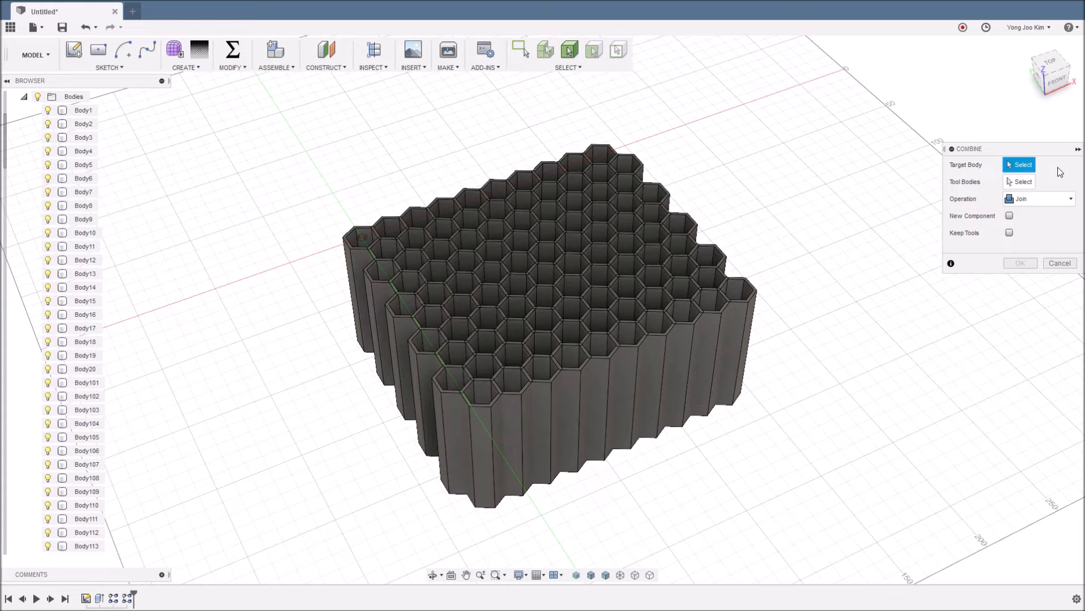
{"action": "left_click", "coordinate": [490, 449]}
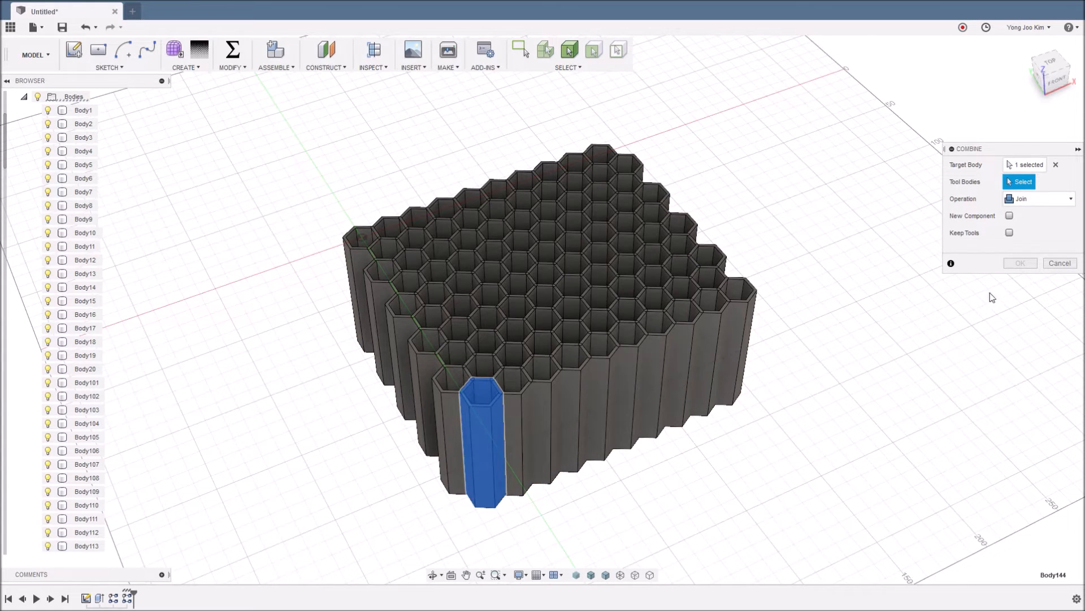
{"action": "left_click_drag", "start_coordinate": [281, 112], "coordinate": [855, 520]}
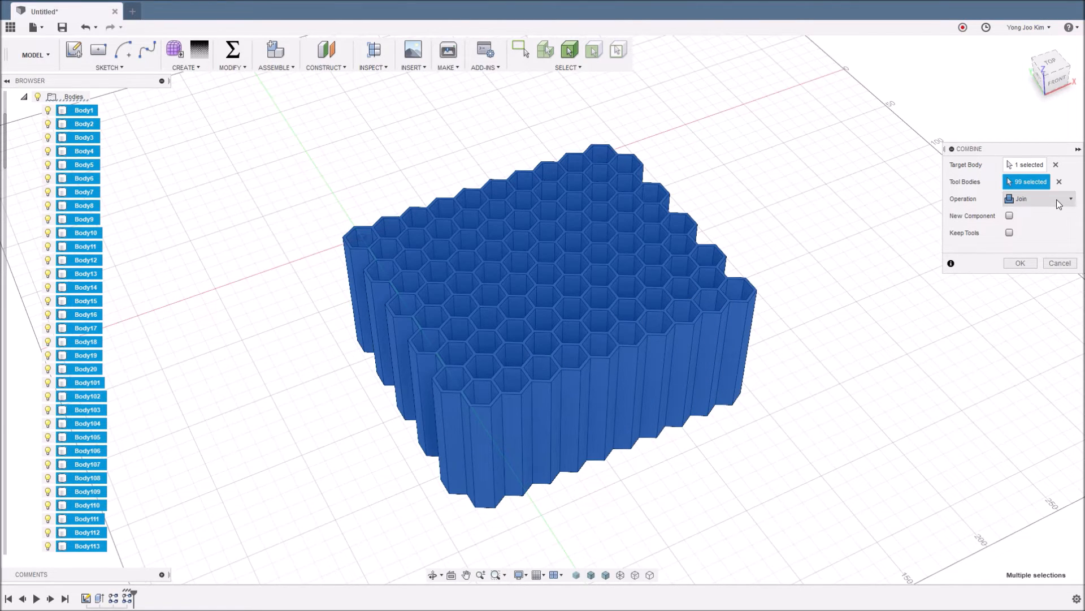
{"action": "left_click", "coordinate": [1021, 264]}
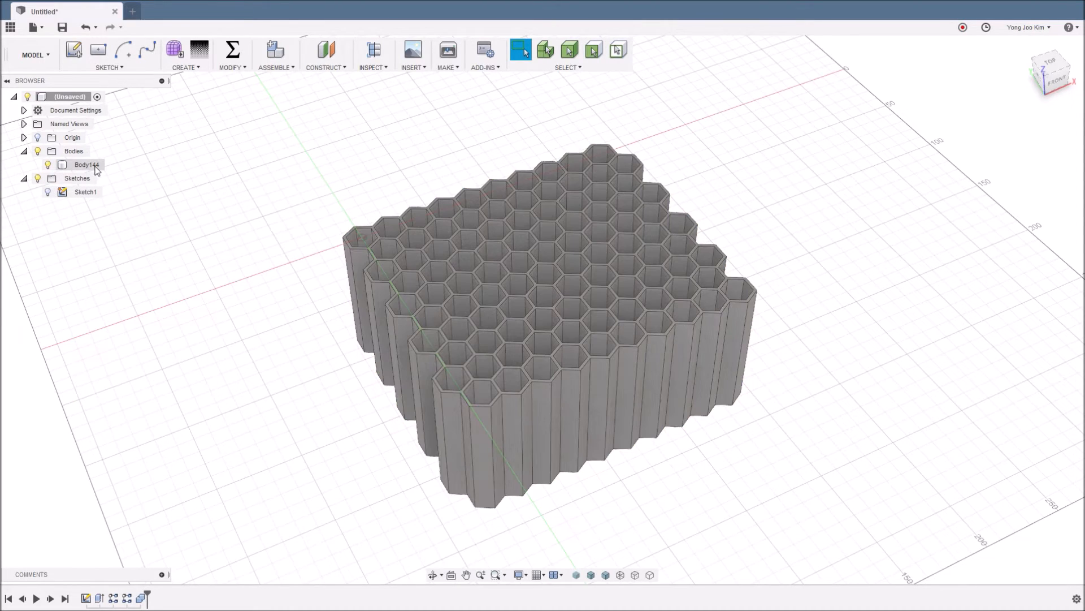
Hide and show the combined honeycomb body to check that it is a single body.
{"action": "left_click", "coordinate": [86, 165]}
{"action": "left_click", "coordinate": [48, 165]}
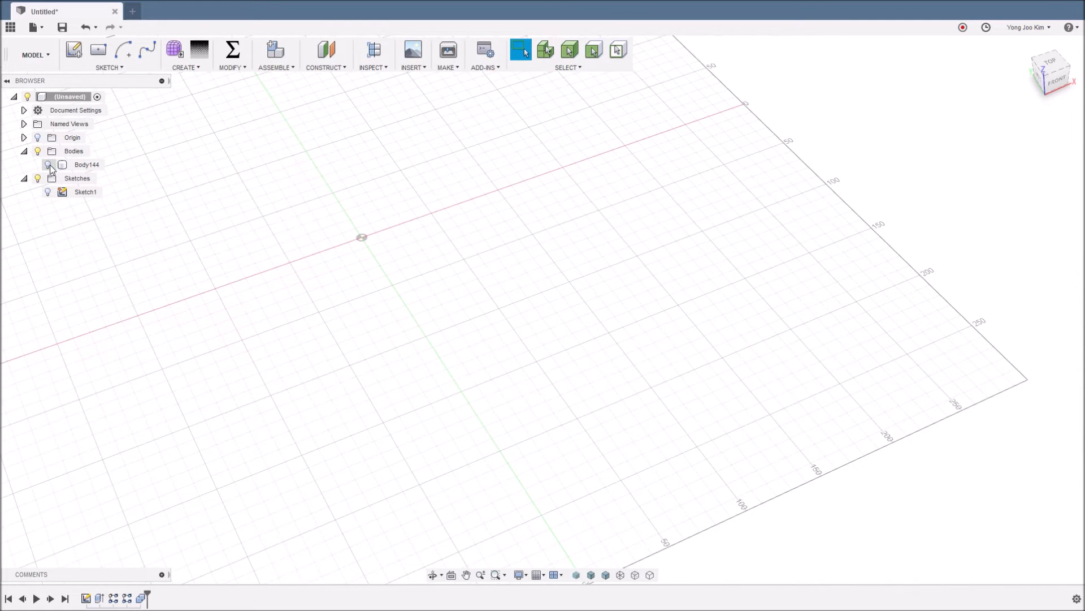
{"action": "left_click", "coordinate": [49, 165]}
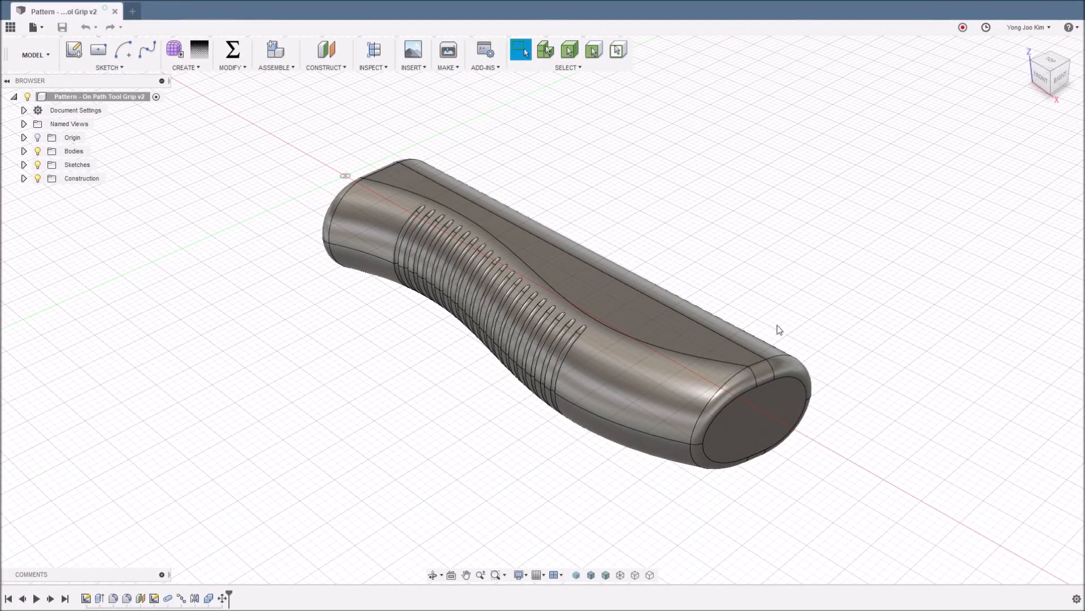
Examine the finished tool grip from several sides, especially the row of grooves following its curved face.
{"action": "middle_click_drag", "start_coordinate": [441, 444], "coordinate": [487, 452], "text": "shift"}
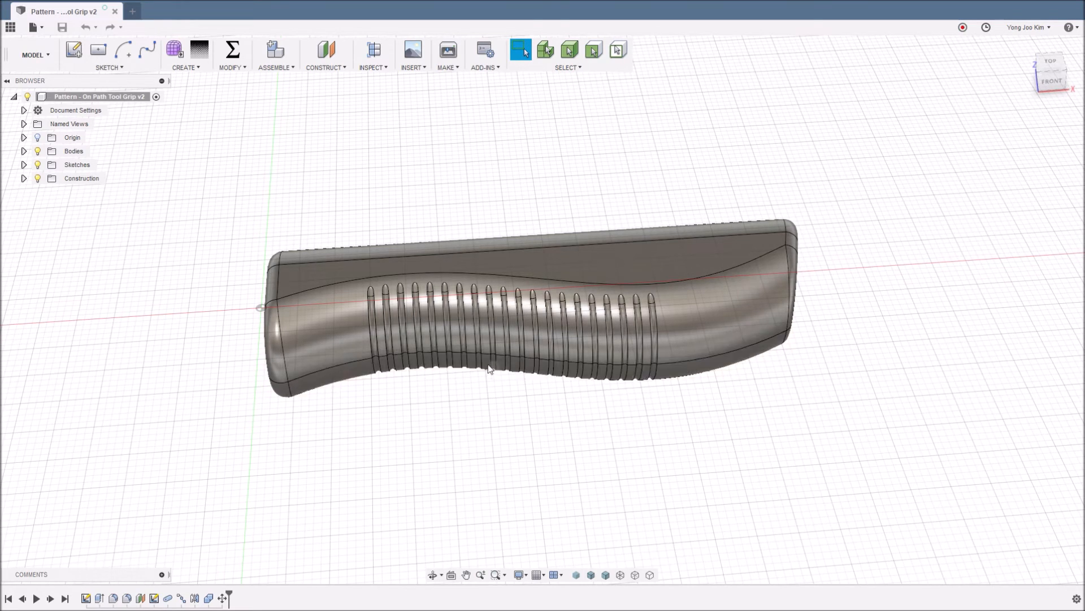
{"action": "middle_click_drag", "start_coordinate": [412, 407], "coordinate": [512, 398], "text": "shift"}
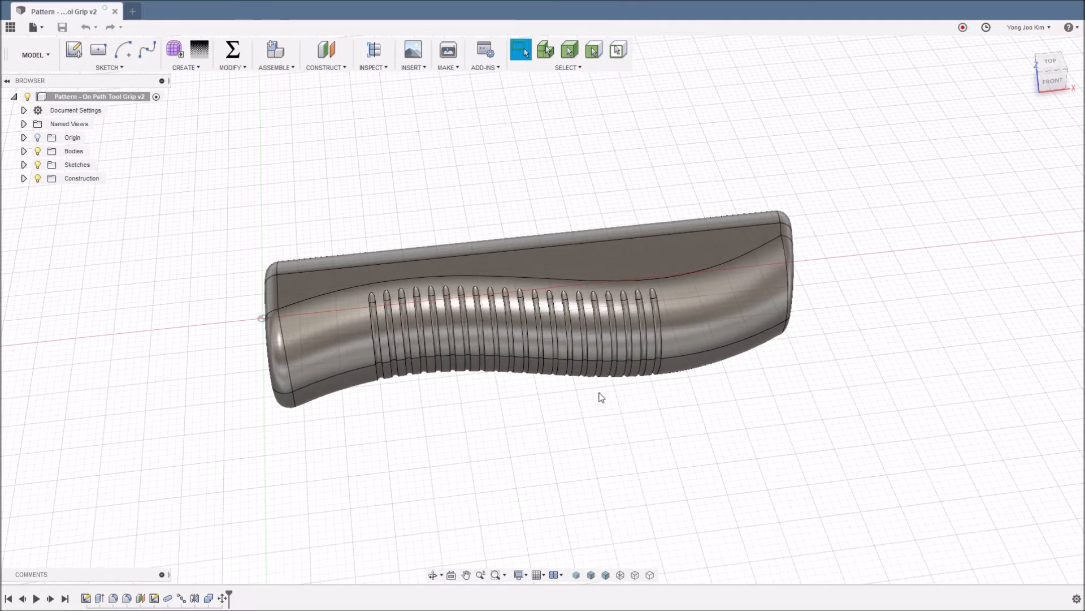
{"action": "middle_click_drag", "start_coordinate": [680, 353], "coordinate": [659, 417], "text": "shift"}
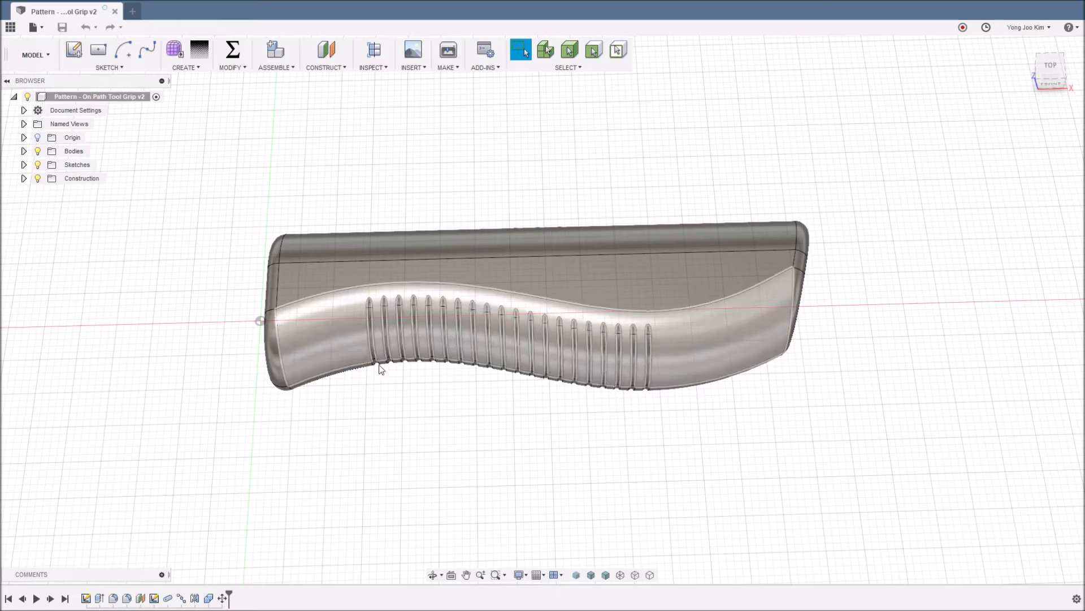
{"action": "middle_click_drag", "start_coordinate": [475, 419], "coordinate": [497, 401], "text": "shift"}
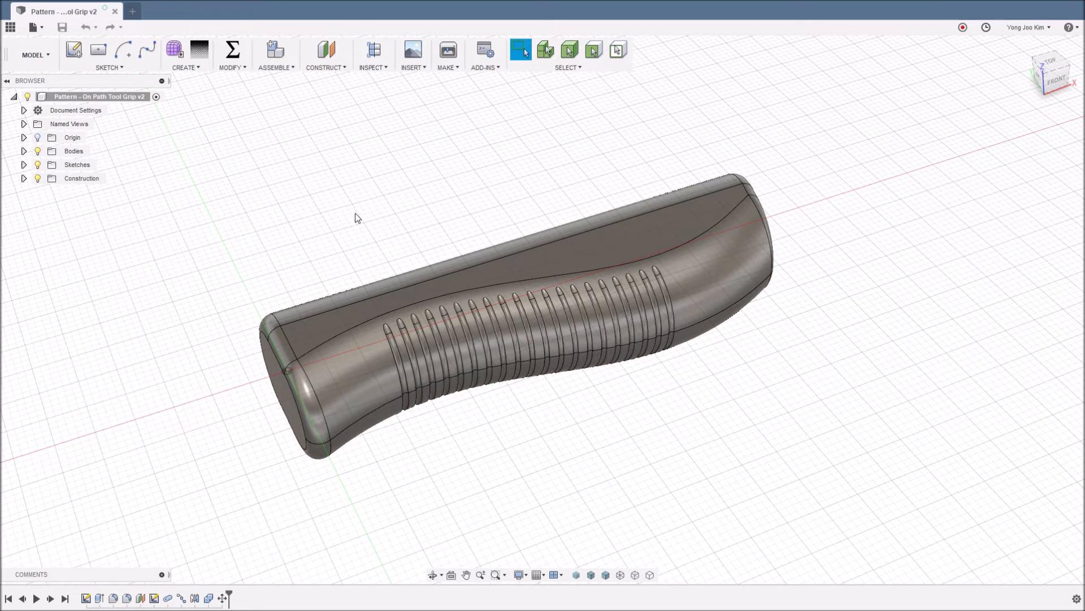
In a new design, sketch a wavy four-point spline on the front plane, starting at the origin and spanning about 75 mm.
{"action": "left_click", "coordinate": [135, 18]}
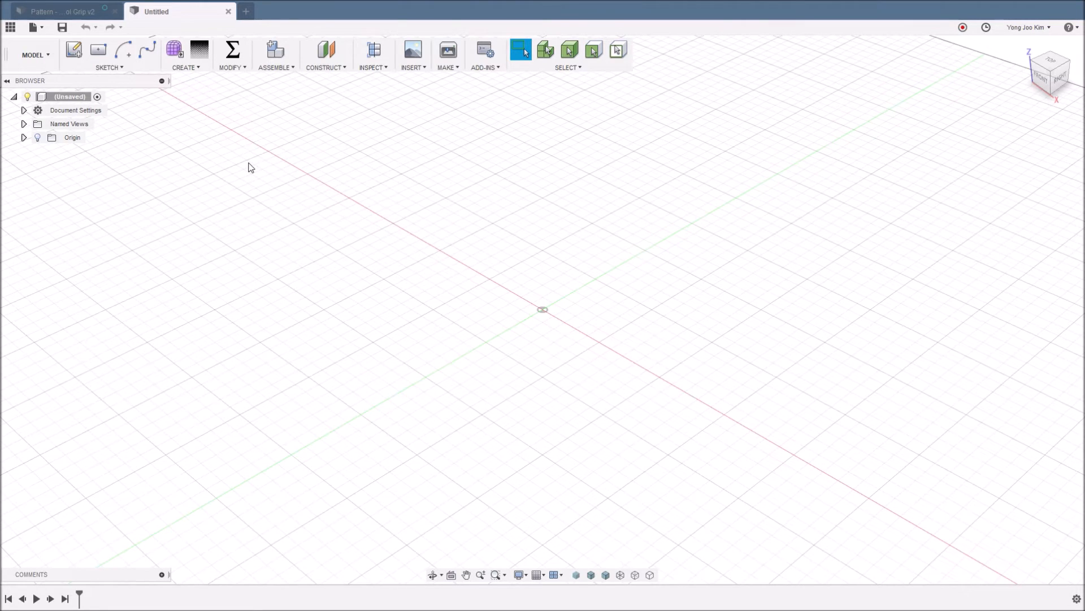
{"action": "left_click", "coordinate": [152, 54]}
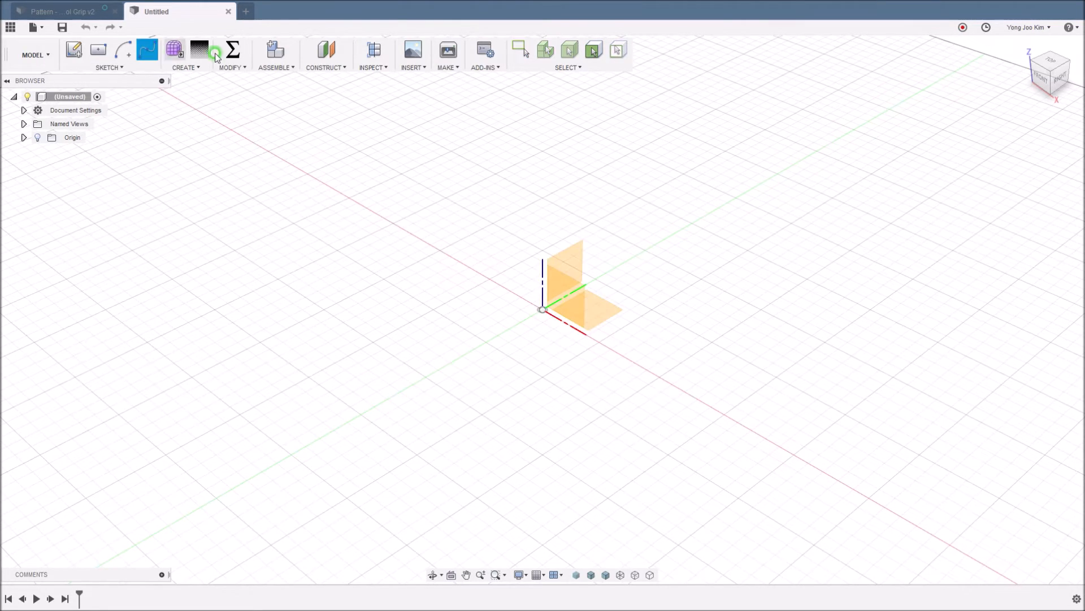
{"action": "left_click", "coordinate": [571, 294]}
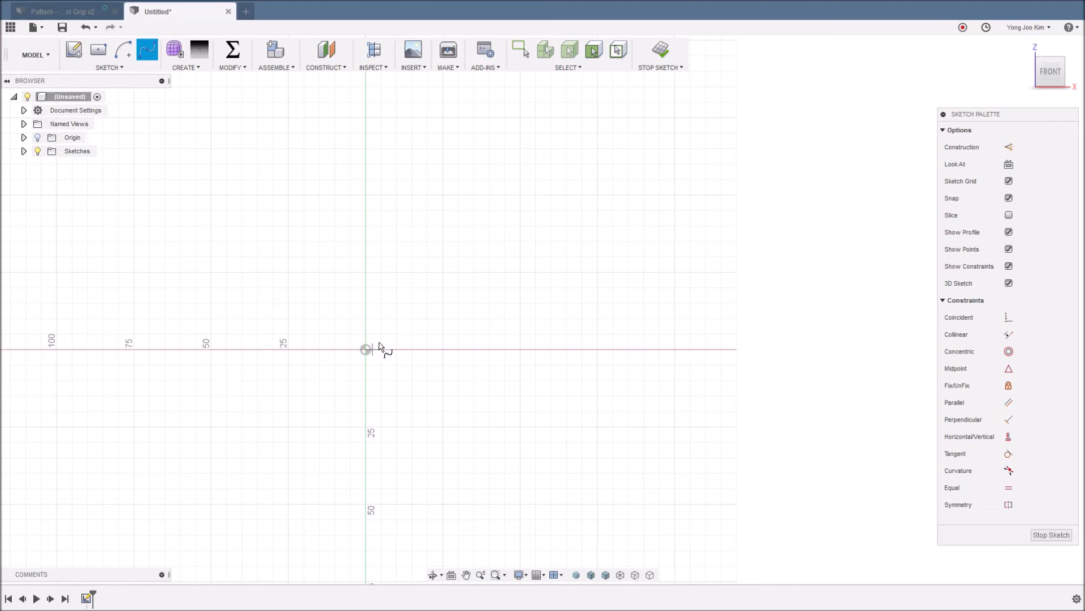
{"action": "left_click", "coordinate": [366, 350]}
{"action": "left_click", "coordinate": [443, 334]}
{"action": "left_click", "coordinate": [521, 349]}
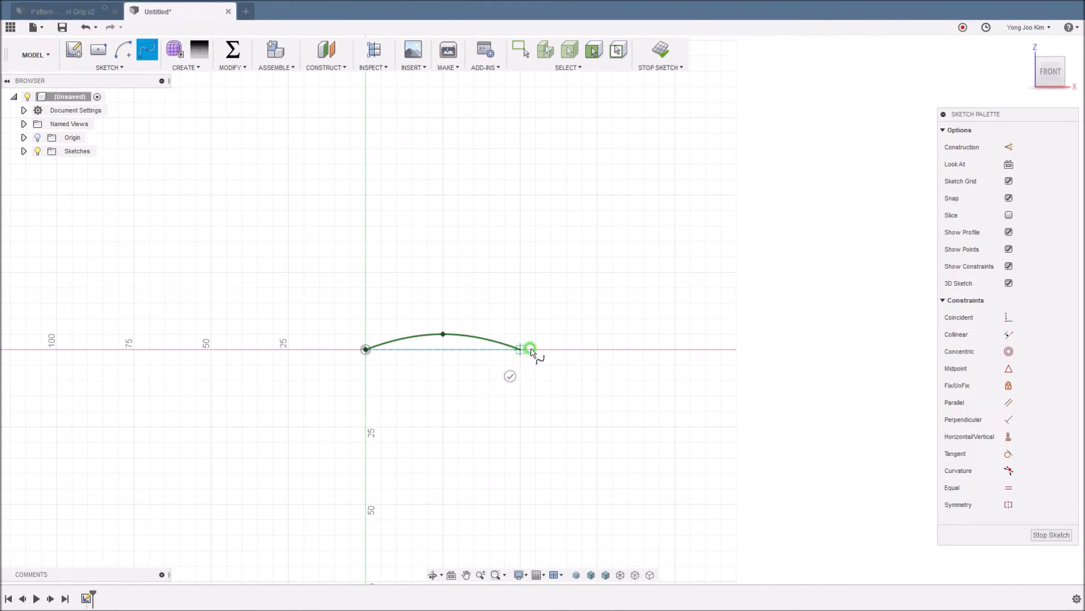
{"action": "double_click", "coordinate": [598, 336]}
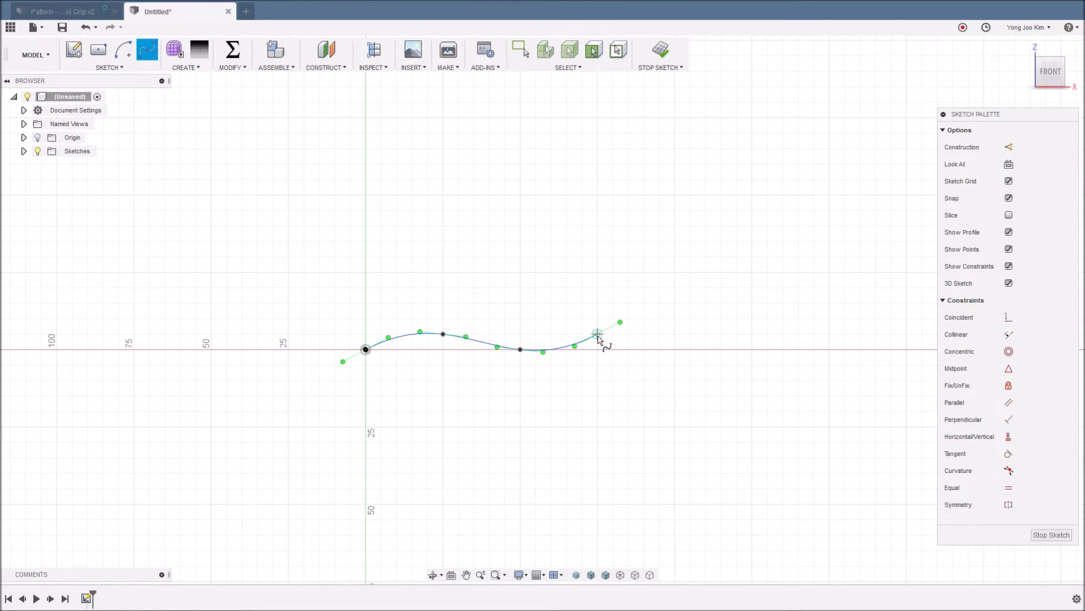
Close the profile above the spline with a slanted end line, a horizontal top line and a vertical line back to the origin.
{"action": "key", "text": "l"}
{"action": "left_click", "coordinate": [598, 335]}
{"action": "left_click", "coordinate": [612, 272]}
{"action": "left_click", "coordinate": [365, 272]}
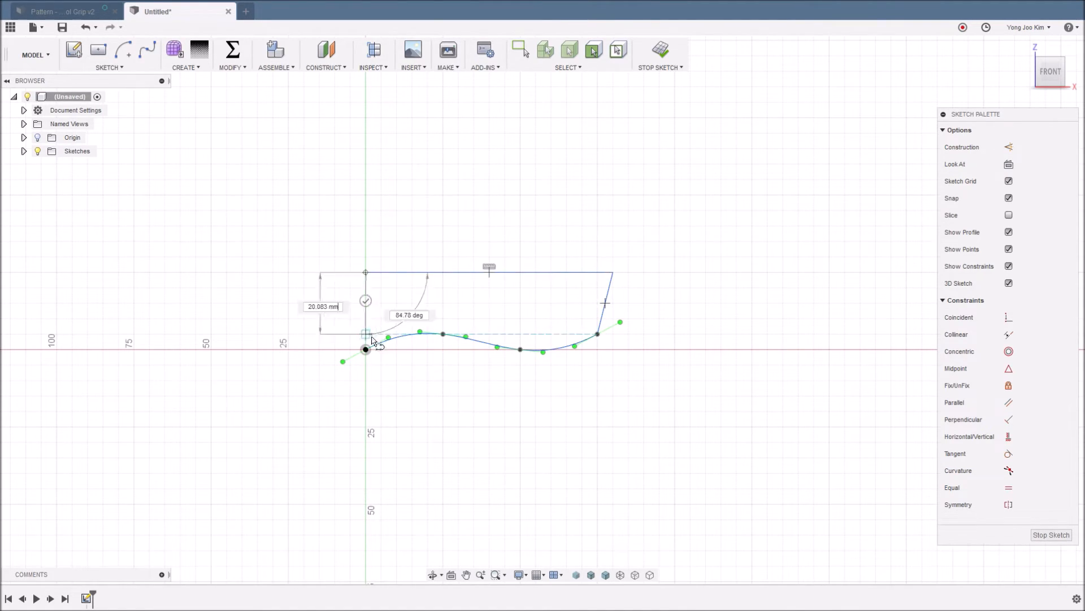
{"action": "left_click", "coordinate": [367, 348]}
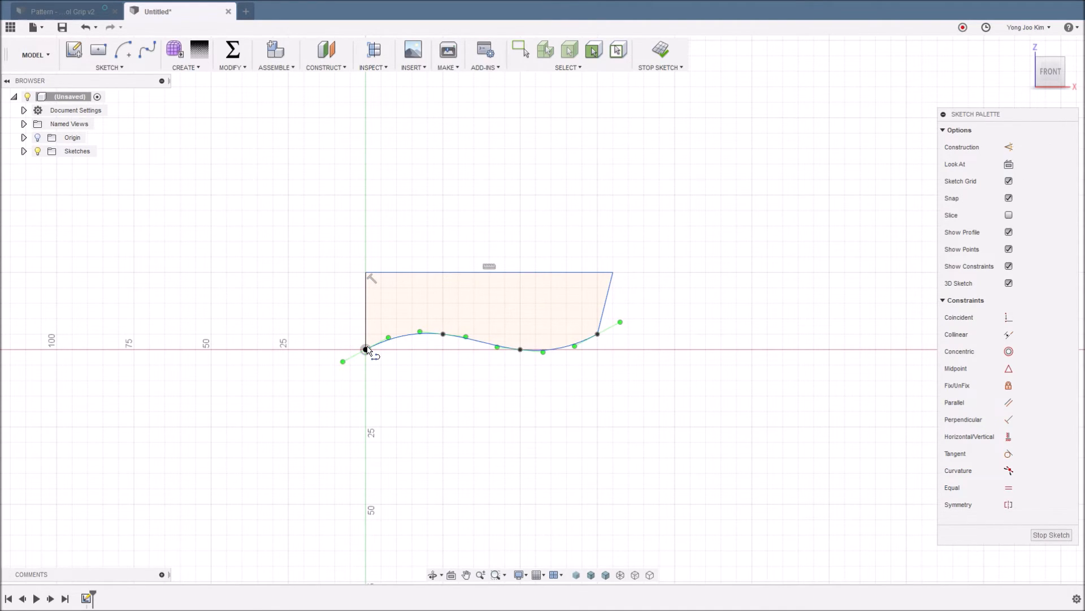
Extrude the closed grip profile to one side by -7 mm as a new body.
{"action": "key", "text": "e"}
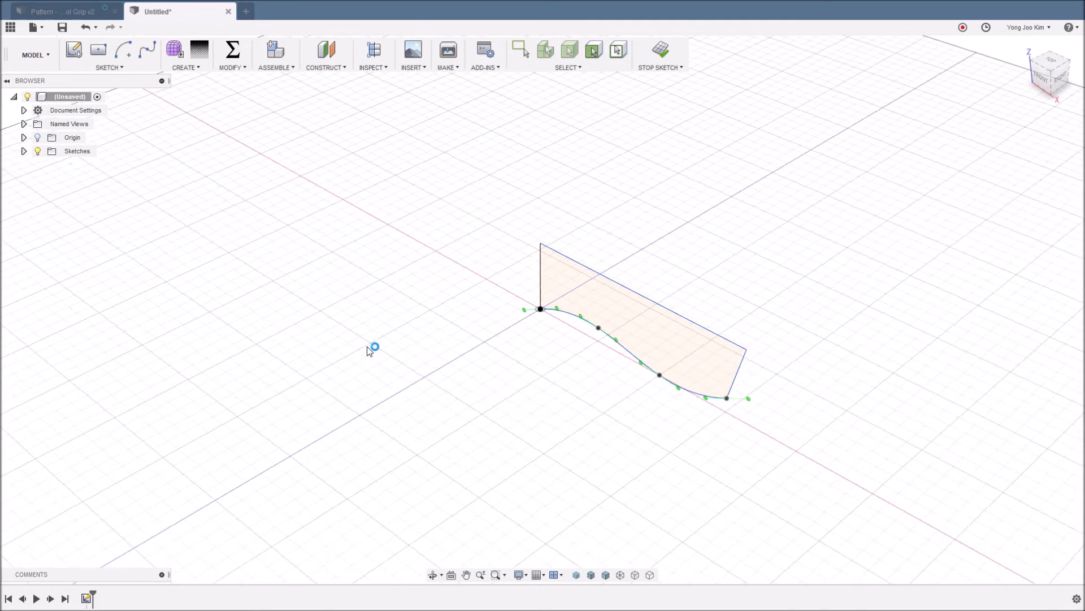
{"action": "middle_click_drag", "start_coordinate": [557, 373], "coordinate": [494, 344]}
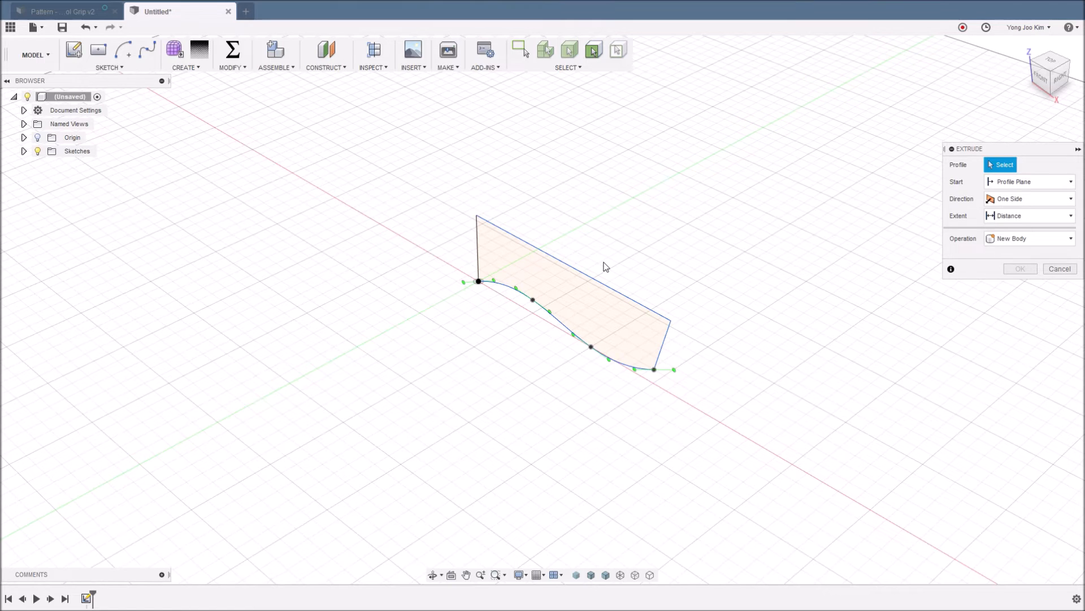
{"action": "left_click", "coordinate": [574, 284]}
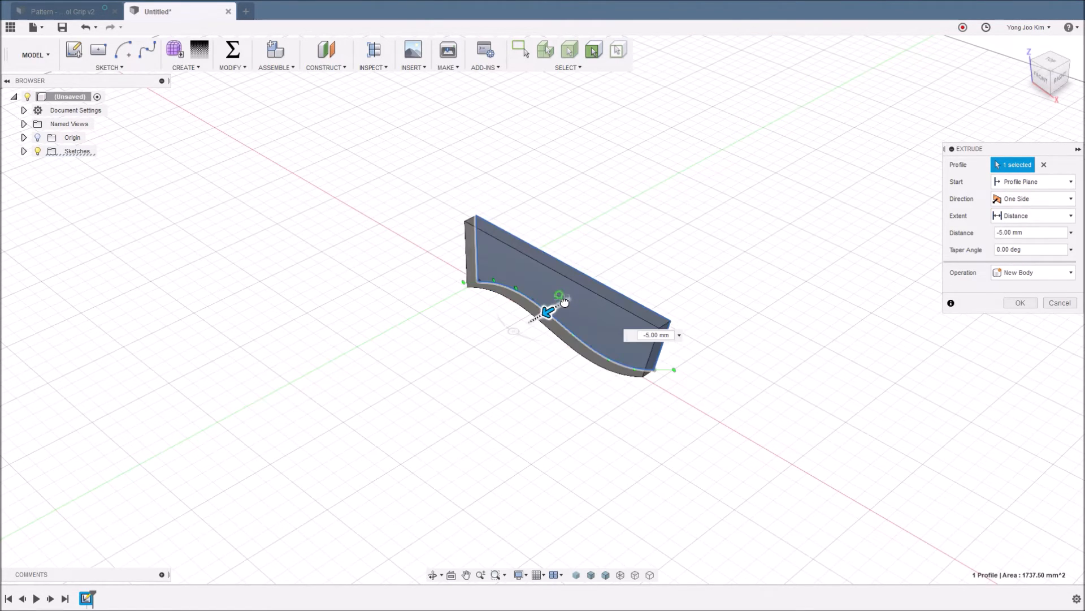
{"action": "left_click_drag", "start_coordinate": [564, 302], "coordinate": [538, 317]}
{"action": "middle_click_drag", "start_coordinate": [562, 380], "coordinate": [516, 357], "text": "shift"}
{"action": "type", "text": "-7"}
{"action": "middle_click_drag", "start_coordinate": [529, 368], "coordinate": [543, 399], "text": "shift"}
{"action": "left_click", "coordinate": [1010, 302]}
Fillet the straight top edge and the wavy bottom edge of the grip's outer face with a 7 mm radius.
{"action": "middle_click_drag", "start_coordinate": [661, 396], "coordinate": [594, 397], "text": "shift"}
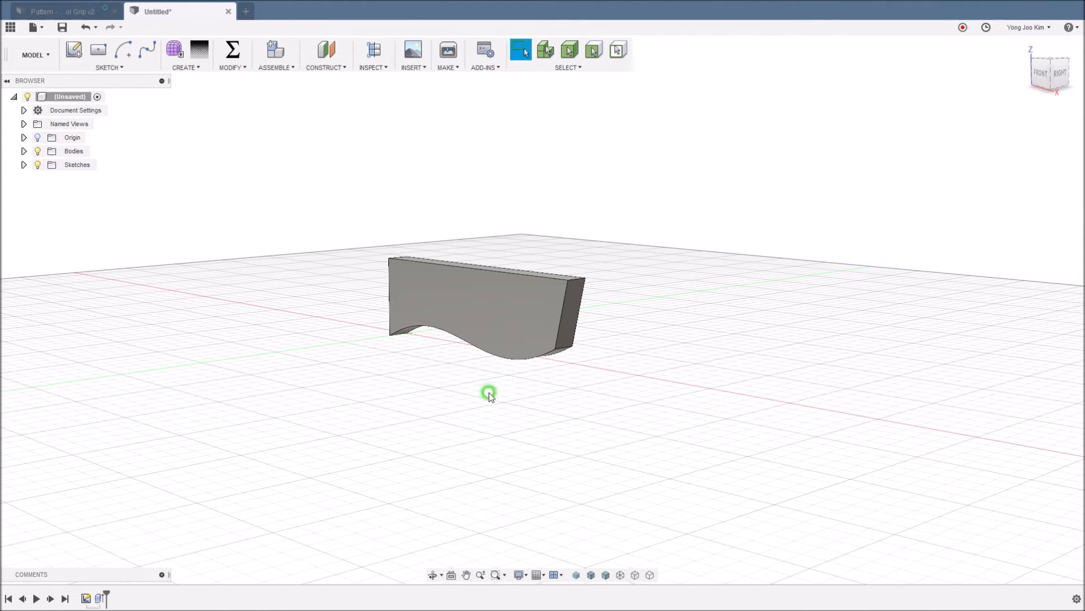
{"action": "key", "text": "f"}
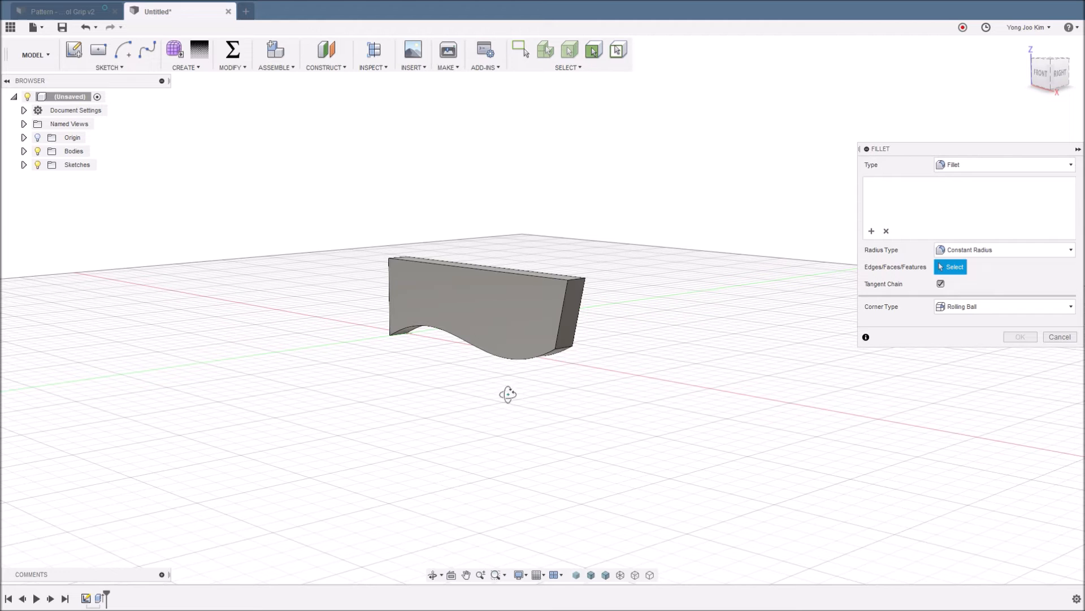
{"action": "middle_click_drag", "start_coordinate": [507, 395], "coordinate": [501, 304], "text": "shift"}
{"action": "left_click", "coordinate": [497, 274]}
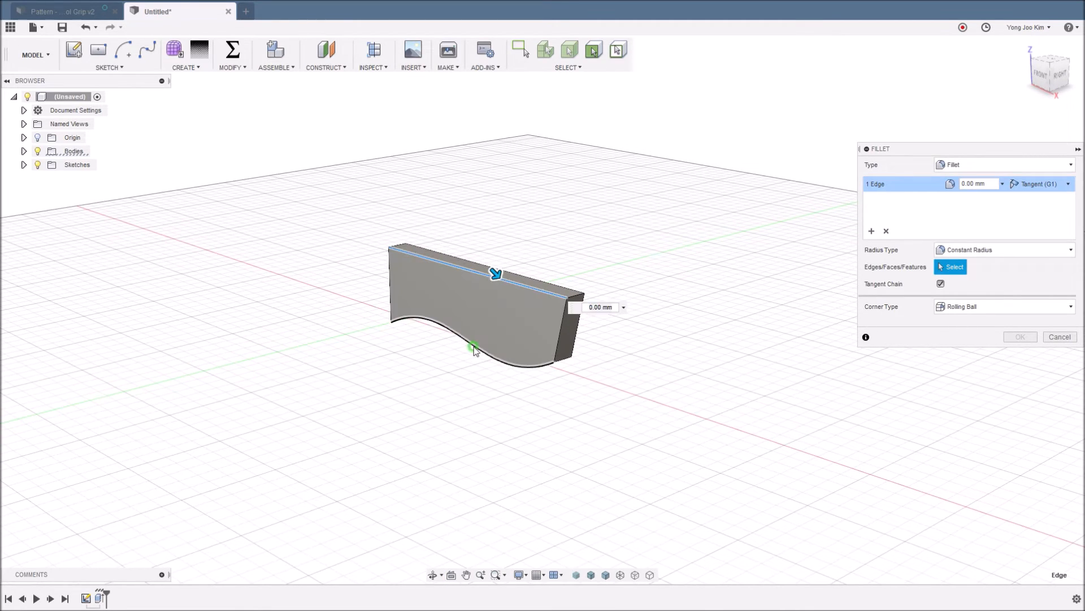
{"action": "left_click", "coordinate": [475, 345]}
{"action": "type", "text": "7"}
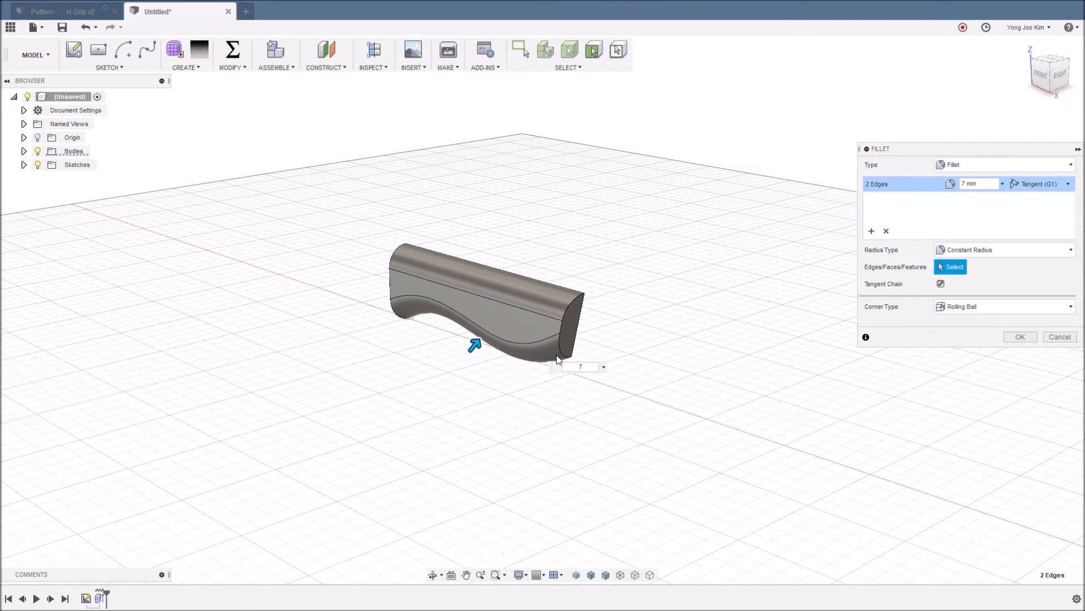
{"action": "middle_click_drag", "start_coordinate": [554, 353], "coordinate": [630, 354], "text": "shift"}
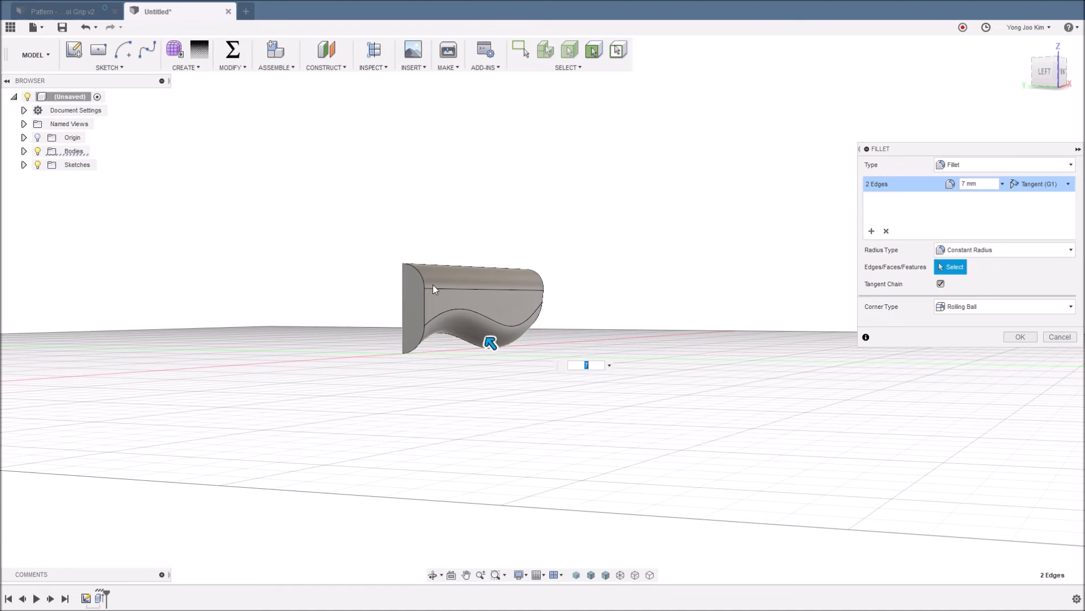
{"action": "middle_click_drag", "start_coordinate": [523, 374], "coordinate": [498, 390], "text": "shift"}
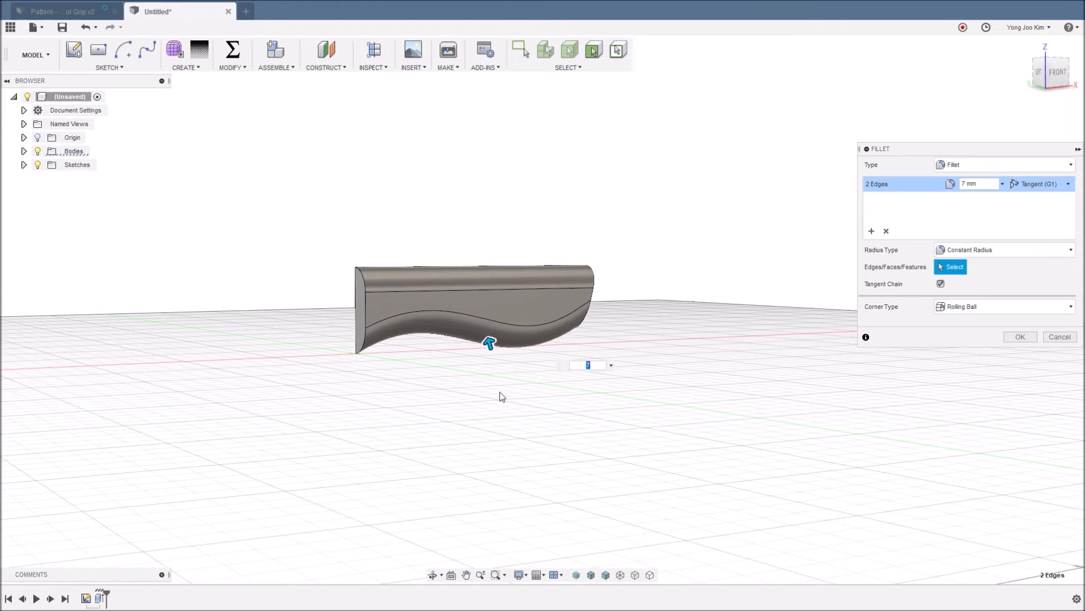
{"action": "key", "text": "Return"}
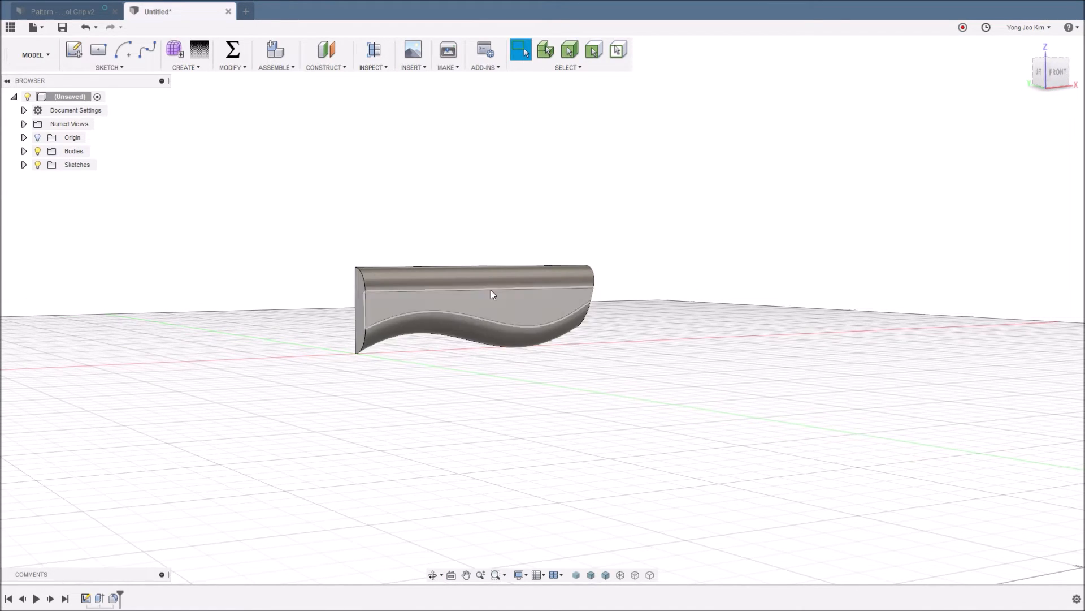
Fillet the rounded edge chains at both ends of the grip with a 2 mm radius.
{"action": "right_click", "coordinate": [412, 390]}
{"action": "left_click", "coordinate": [418, 356]}
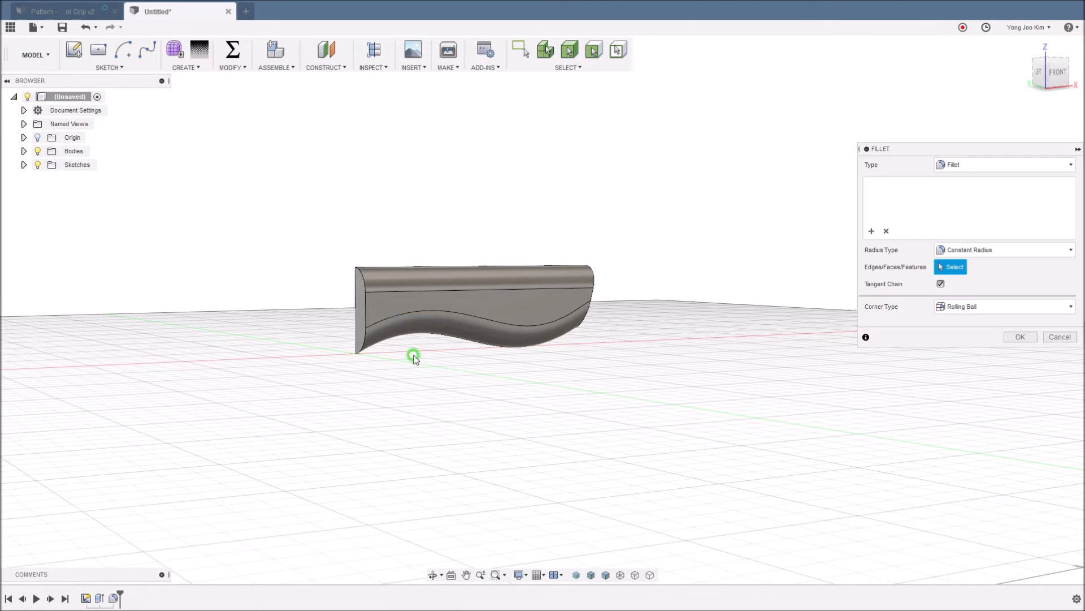
{"action": "left_click", "coordinate": [365, 312]}
{"action": "middle_click_drag", "start_coordinate": [507, 395], "coordinate": [460, 392], "text": "shift"}
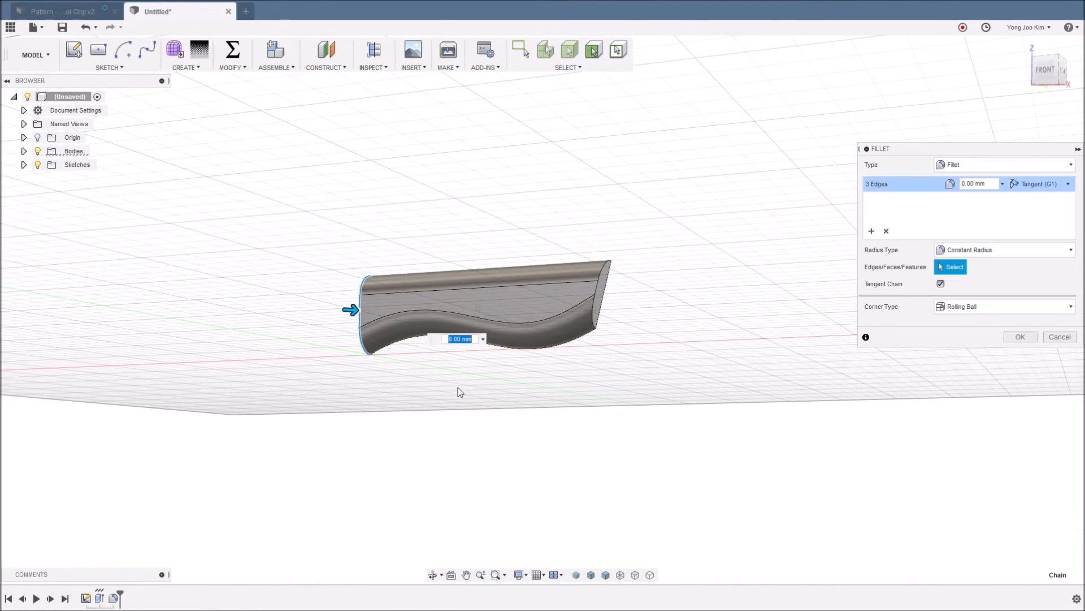
{"action": "left_click", "coordinate": [597, 291]}
{"action": "type", "text": "2"}
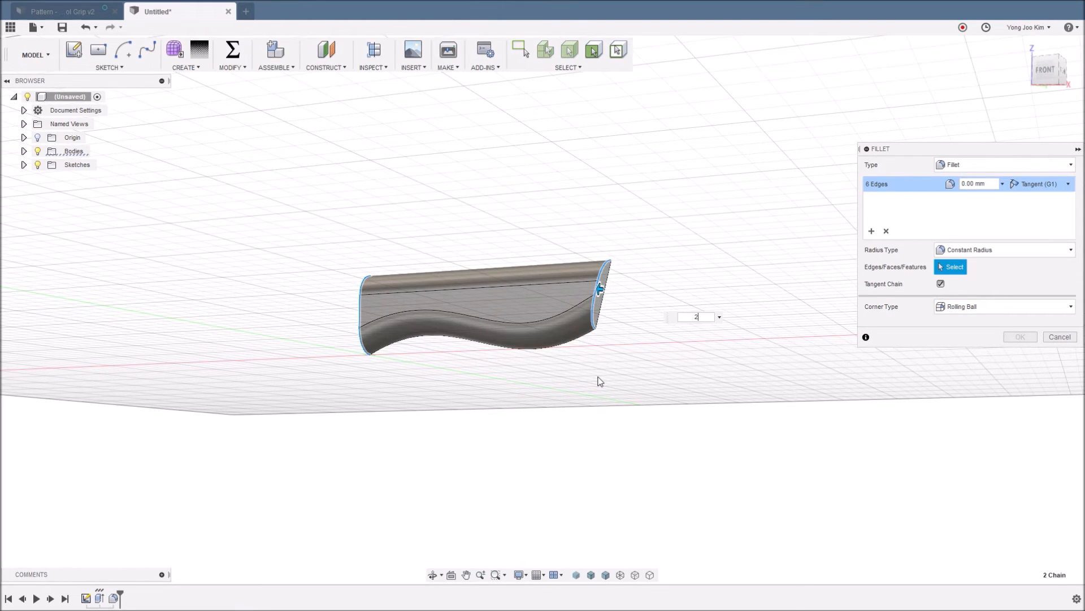
{"action": "middle_click_drag", "start_coordinate": [598, 378], "coordinate": [620, 407], "text": "shift"}
{"action": "left_click", "coordinate": [1019, 337]}
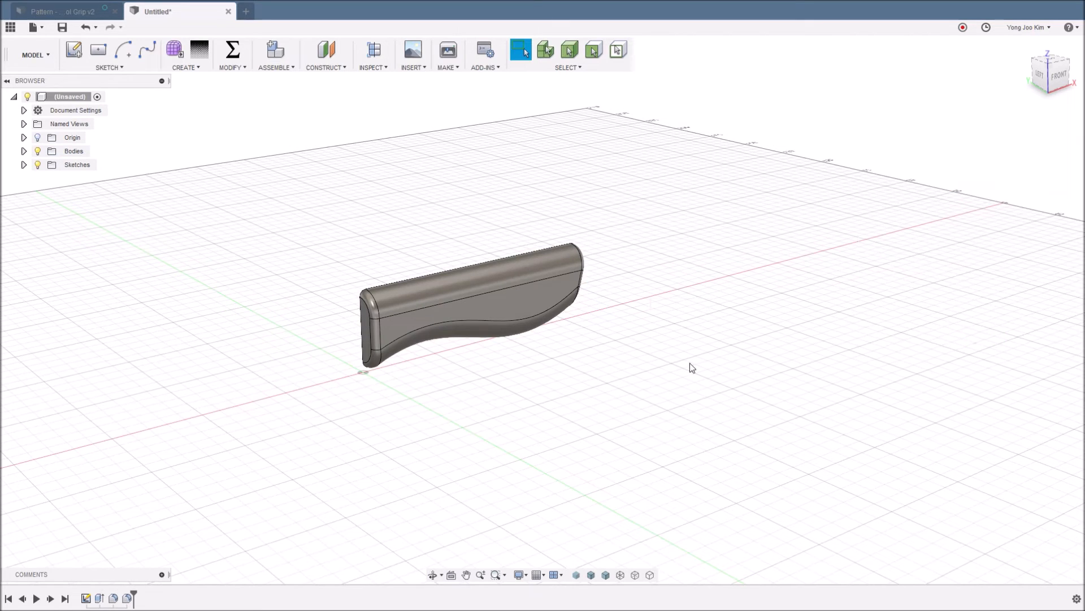
Create a construction plane offset -15 mm from the grip's flat end face at the origin, so that it crosses the body.
{"action": "mouse_move", "coordinate": [603, 354]}
{"action": "middle_mouse_down", "text": "shift"}
{"action": "mouse_move", "coordinate": [558, 364]}
{"action": "mouse_move", "coordinate": [637, 358]}
{"action": "mouse_move", "coordinate": [613, 340]}
{"action": "middle_mouse_up", "text": "shift"}
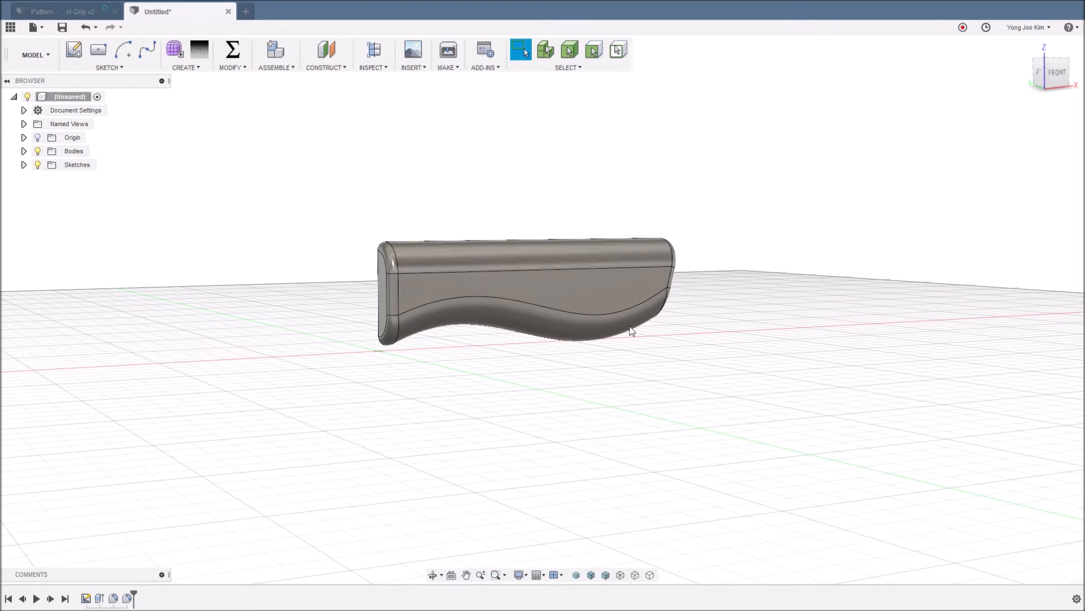
{"action": "middle_click_drag", "start_coordinate": [497, 381], "coordinate": [562, 312], "text": "shift"}
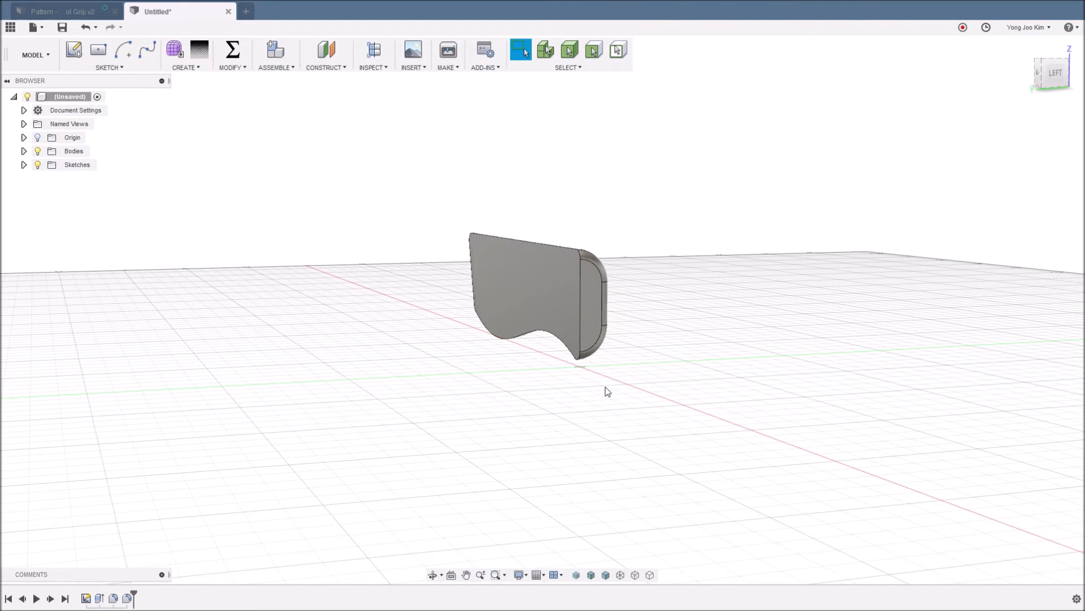
{"action": "middle_click_drag", "start_coordinate": [632, 394], "coordinate": [531, 390], "text": "shift"}
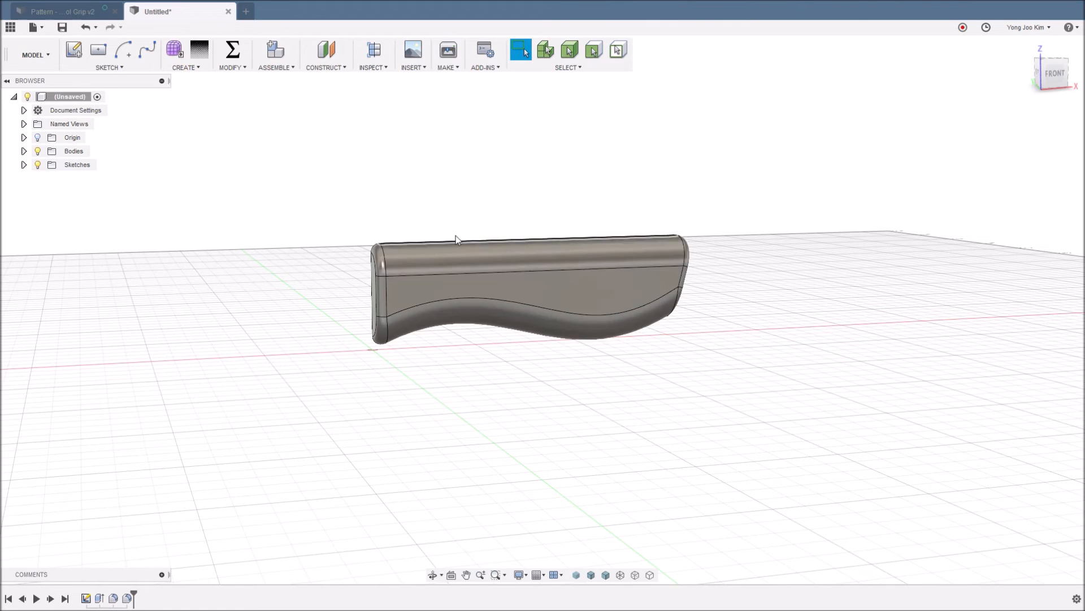
{"action": "middle_click_drag", "start_coordinate": [448, 368], "coordinate": [476, 371], "text": "shift"}
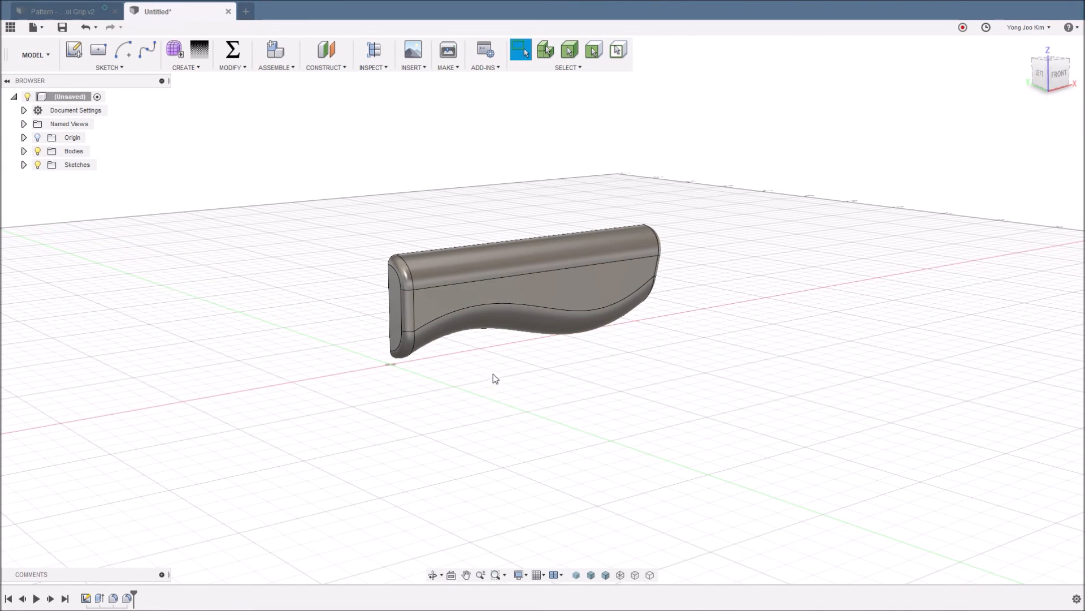
{"action": "left_click", "coordinate": [328, 69]}
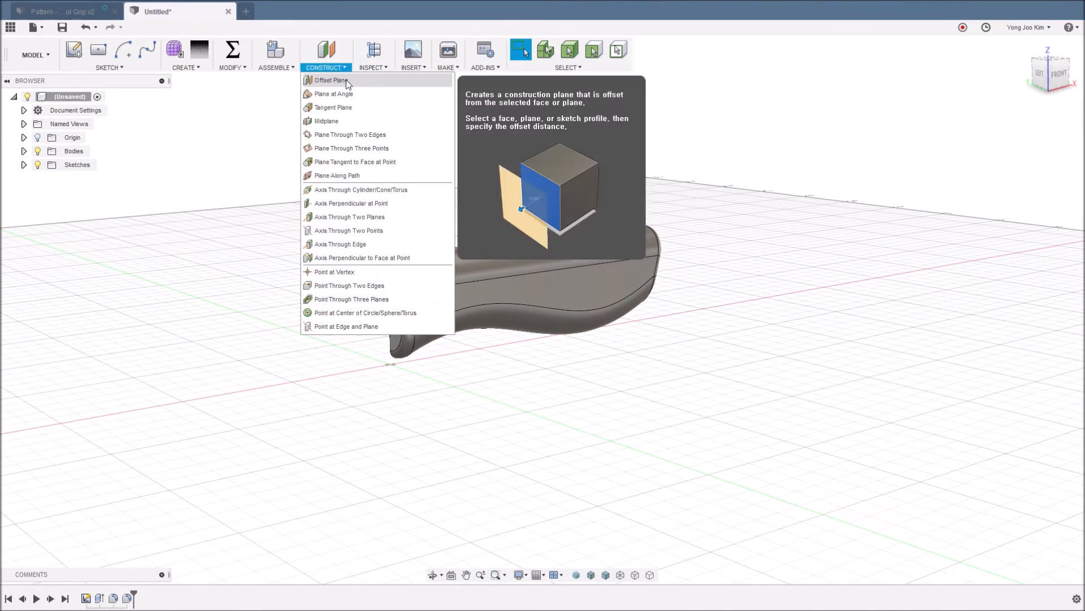
{"action": "left_click", "coordinate": [349, 80]}
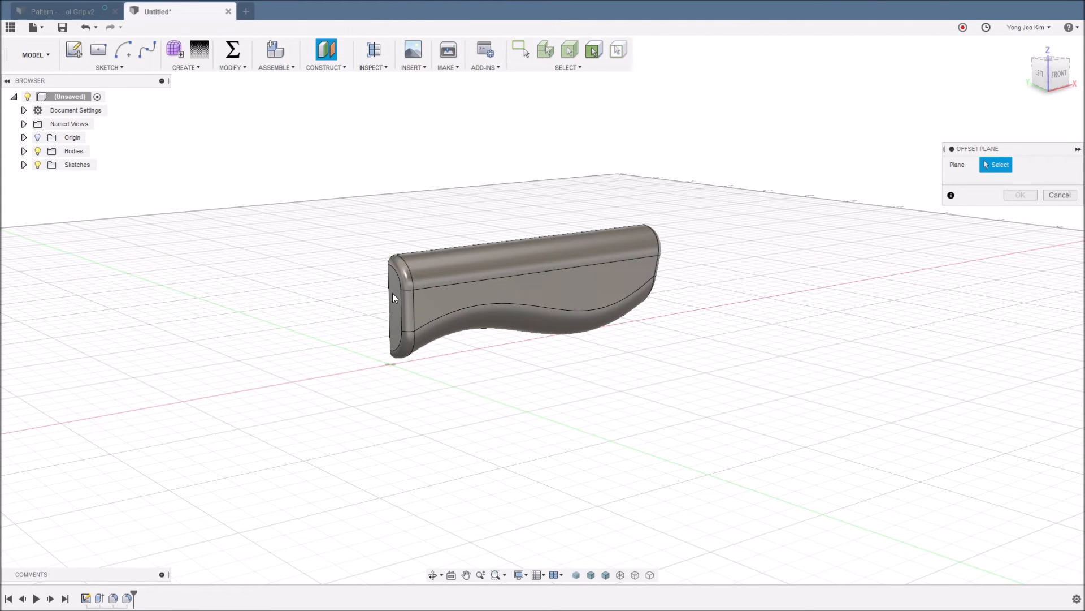
{"action": "left_click", "coordinate": [396, 313]}
{"action": "left_click_drag", "start_coordinate": [396, 315], "coordinate": [474, 330]}
{"action": "middle_click_drag", "start_coordinate": [475, 329], "coordinate": [503, 364], "text": "shift"}
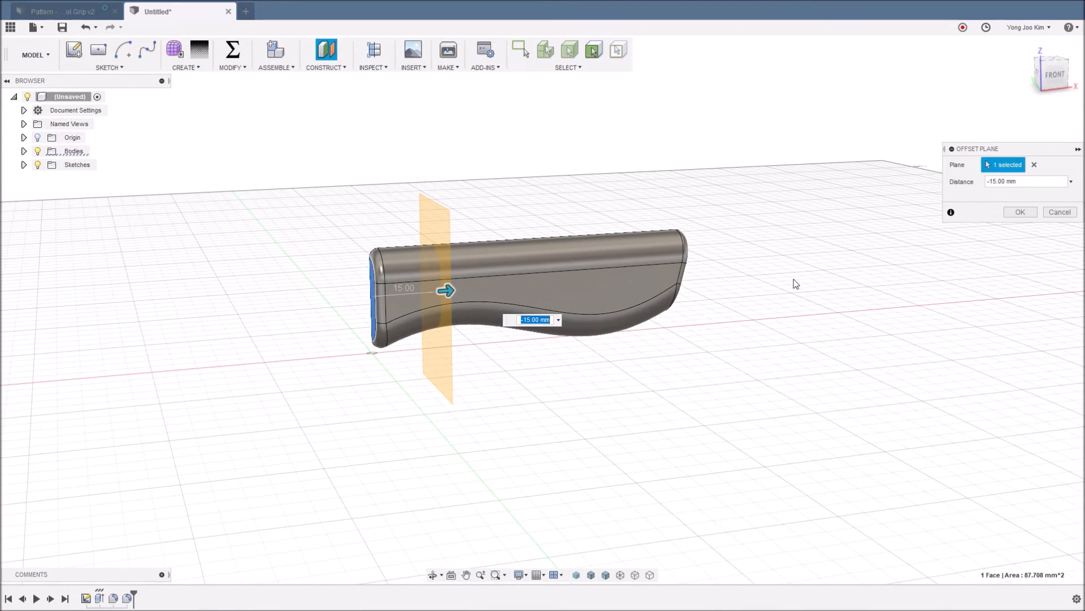
{"action": "left_click", "coordinate": [1020, 212]}
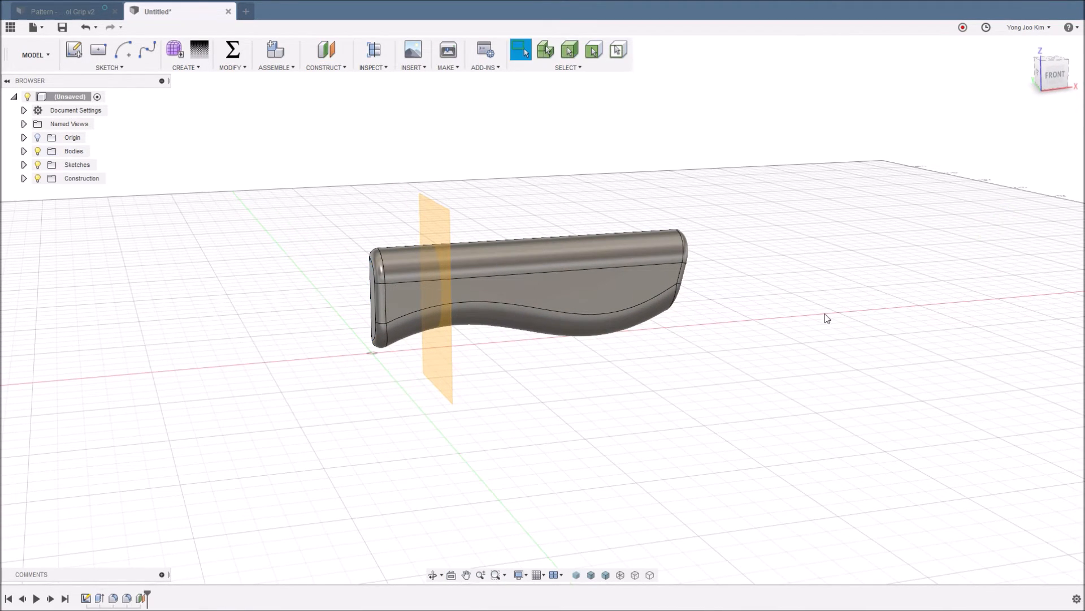
Create a sketch on the offset construction plane and intersect the grip's wavy lower fillet face into it as a curve.
{"action": "middle_click_drag", "start_coordinate": [520, 375], "coordinate": [506, 354], "text": "shift"}
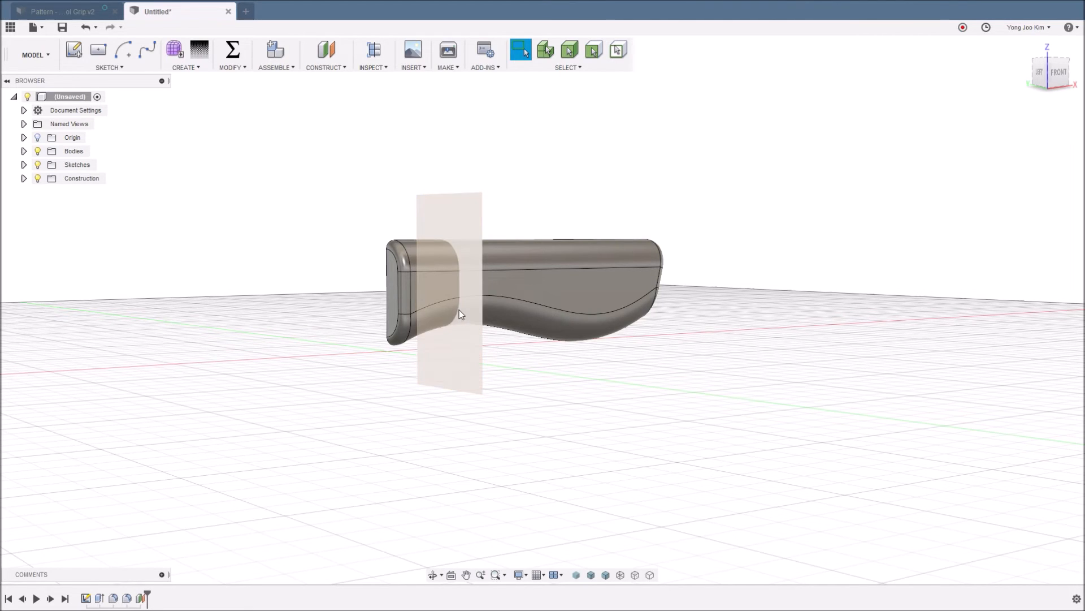
{"action": "left_click", "coordinate": [457, 360]}
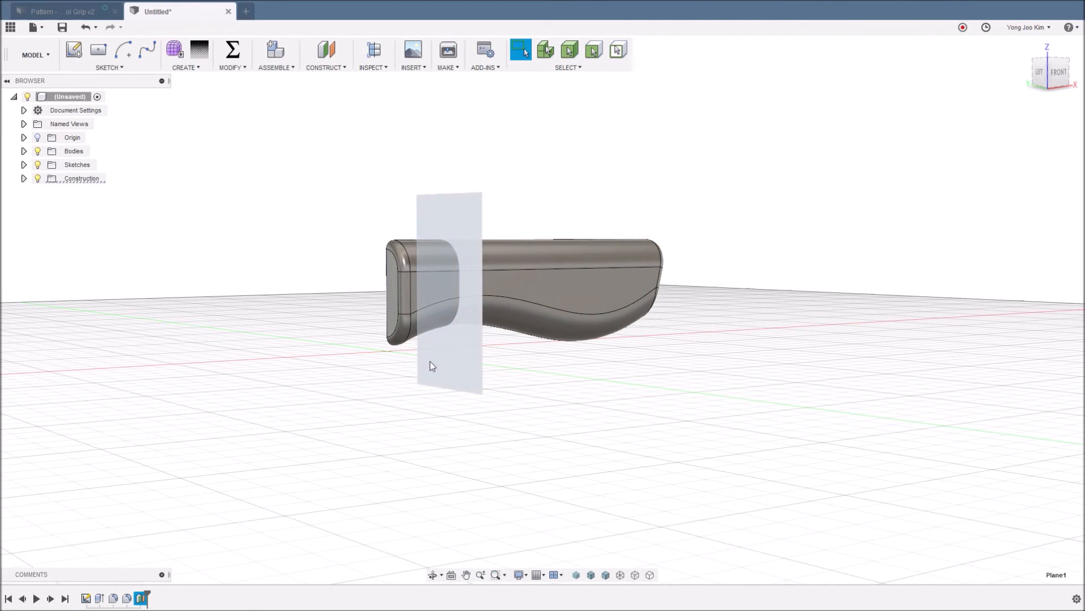
{"action": "left_click", "coordinate": [120, 69]}
{"action": "mouse_move", "coordinate": [145, 357]}
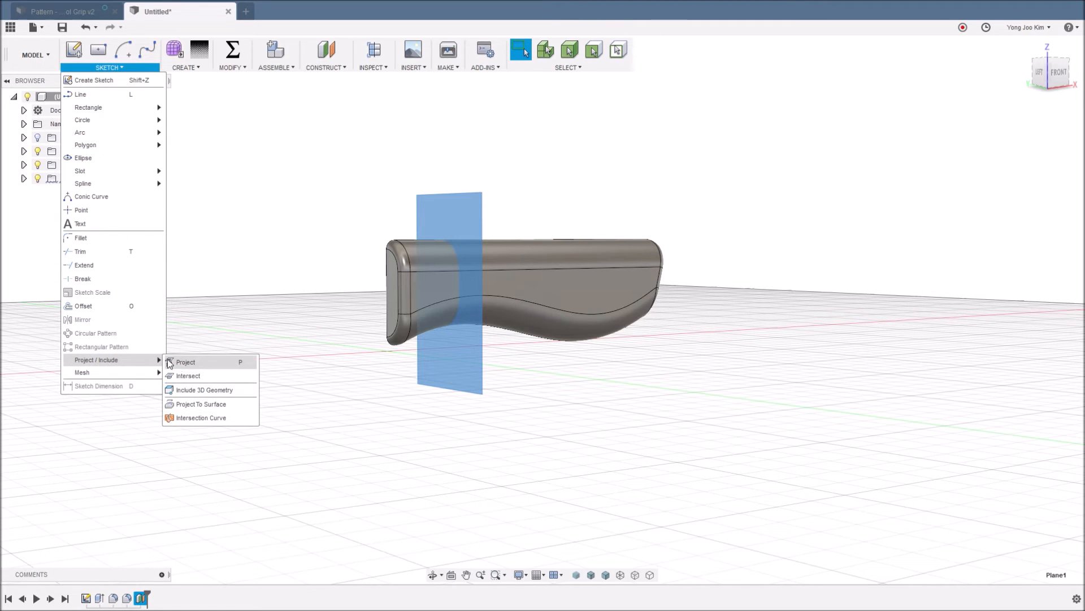
{"action": "left_click", "coordinate": [196, 377]}
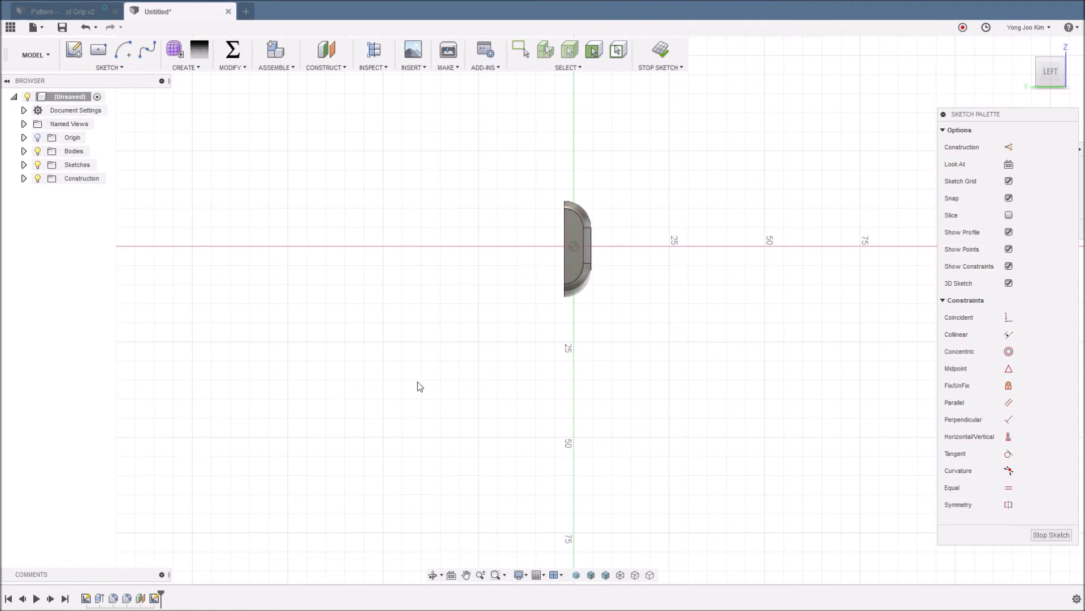
{"action": "middle_click_drag", "start_coordinate": [571, 350], "coordinate": [566, 349], "text": "shift"}
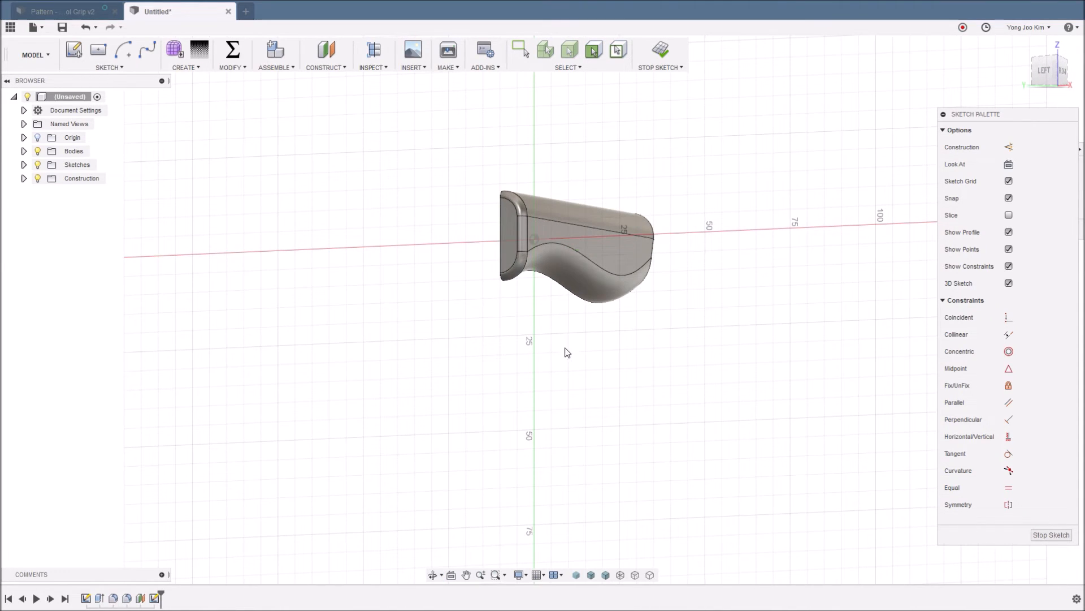
{"action": "left_click", "coordinate": [564, 266]}
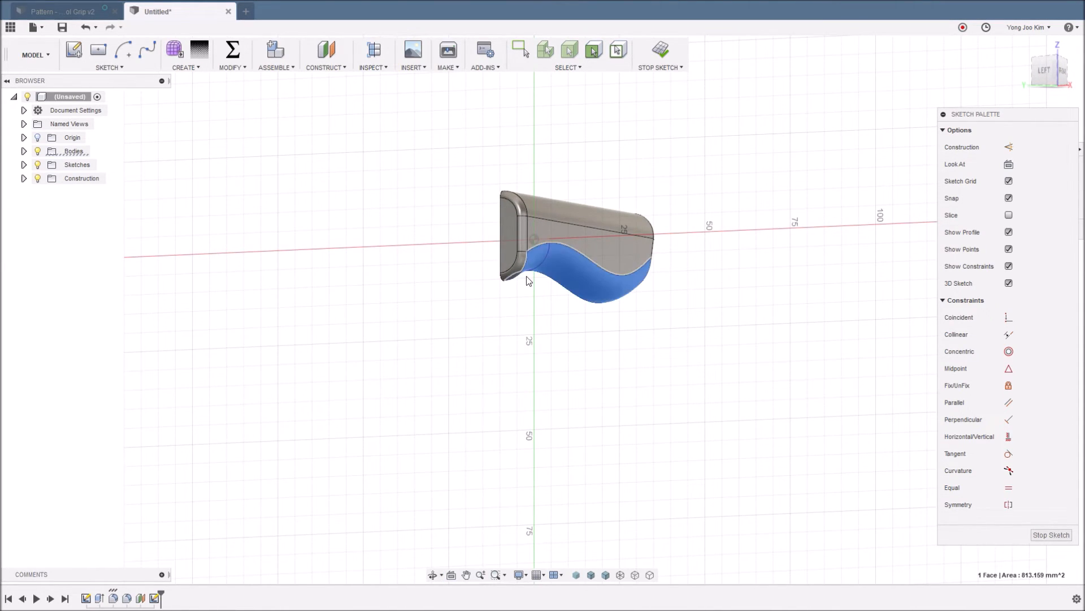
{"action": "middle_click_drag", "start_coordinate": [555, 319], "coordinate": [523, 337]}
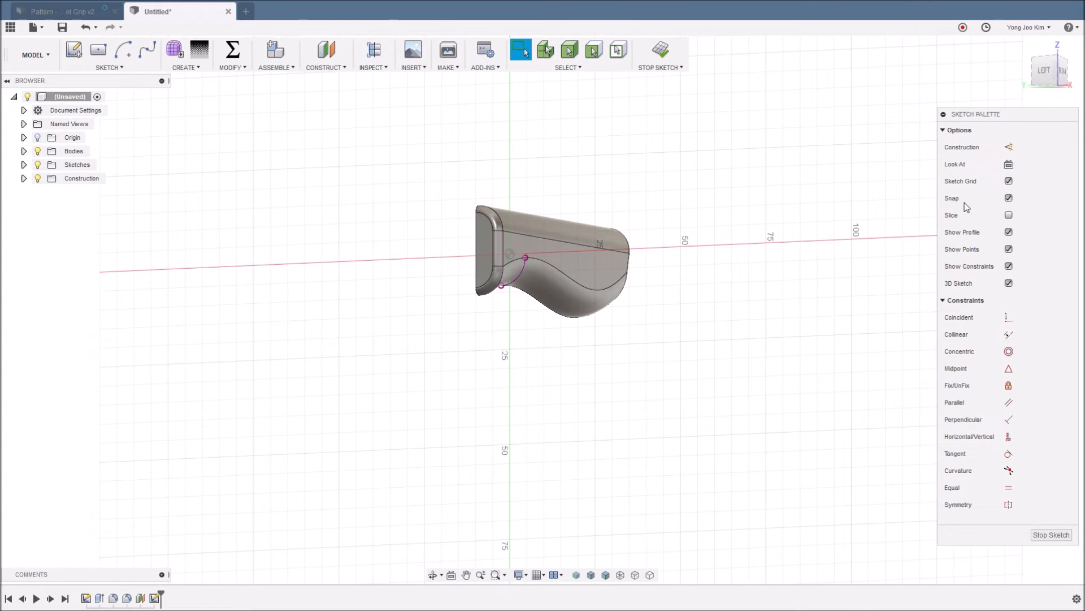
Offset the intersected fillet curve 0.4 mm outward in the sketch.
{"action": "left_click", "coordinate": [1007, 164]}
{"action": "scroll", "coordinate": [572, 337], "scroll_direction": "up", "scroll_amount": 10}
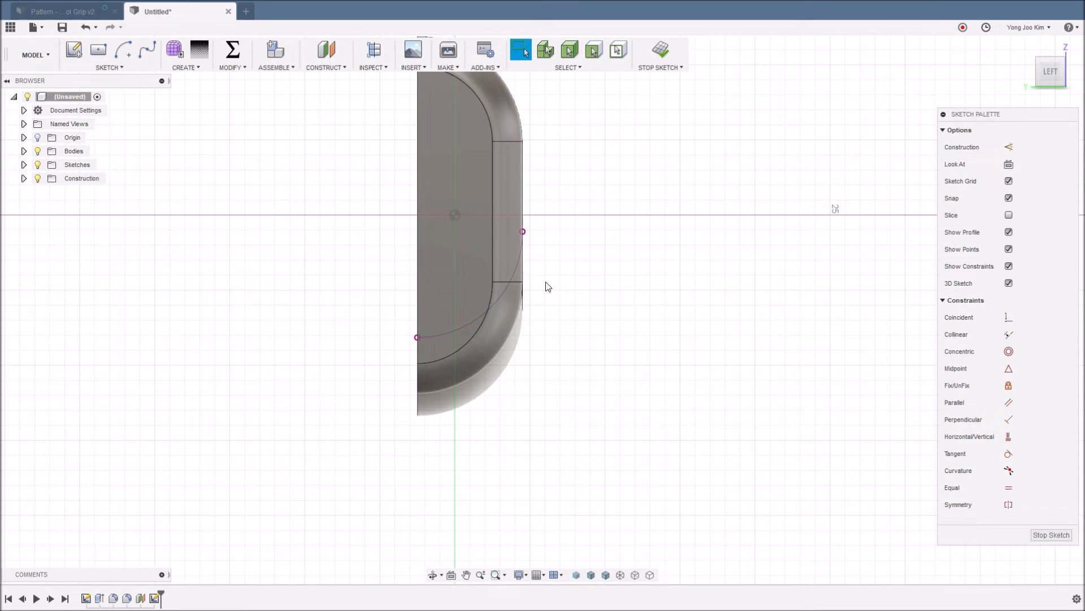
{"action": "key", "text": "o"}
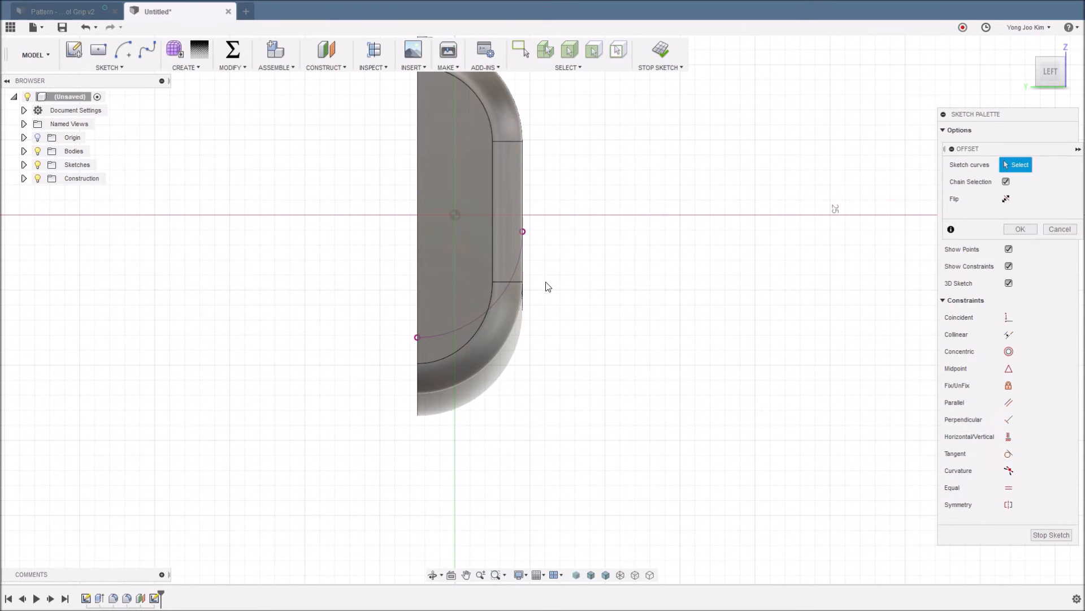
{"action": "left_click", "coordinate": [505, 293]}
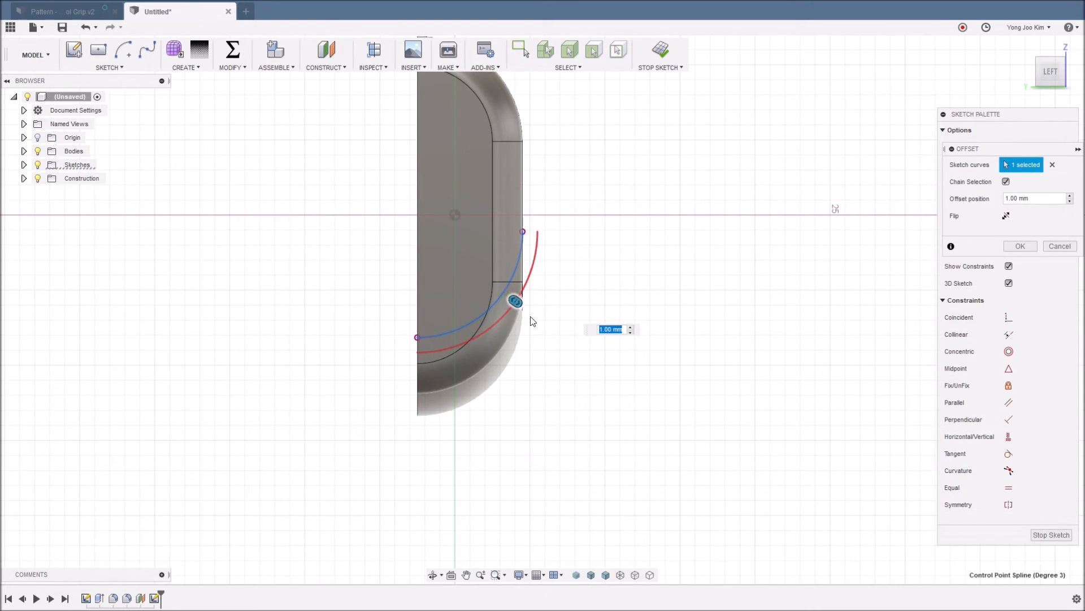
{"action": "type", "text": "0"}
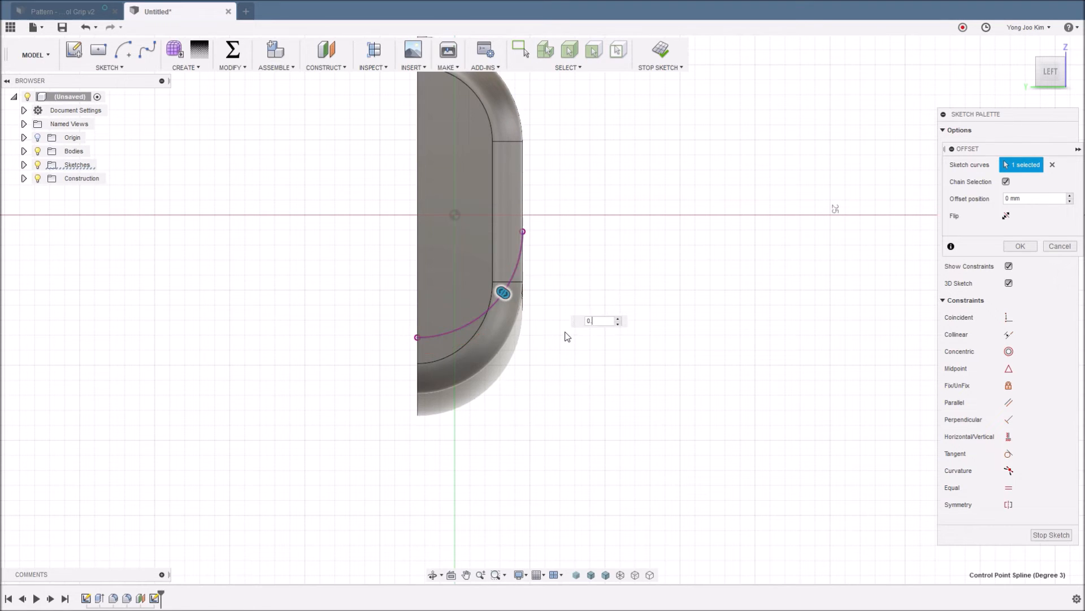
{"action": "type", "text": ".4"}
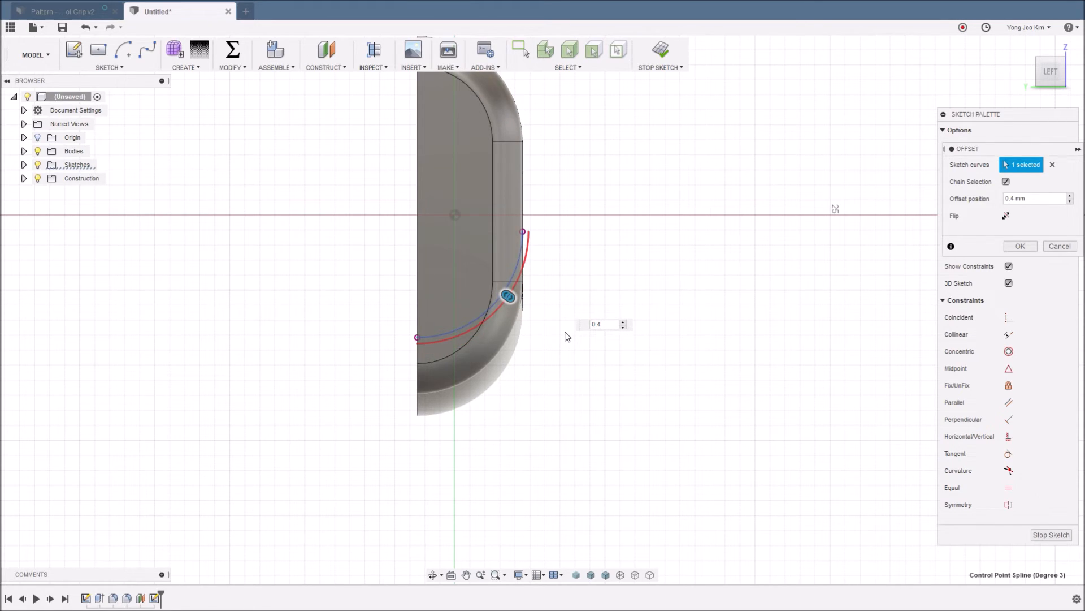
{"action": "key", "text": "Return"}
{"action": "left_click", "coordinate": [556, 279]}
{"action": "middle_click_drag", "start_coordinate": [556, 279], "coordinate": [541, 296]}
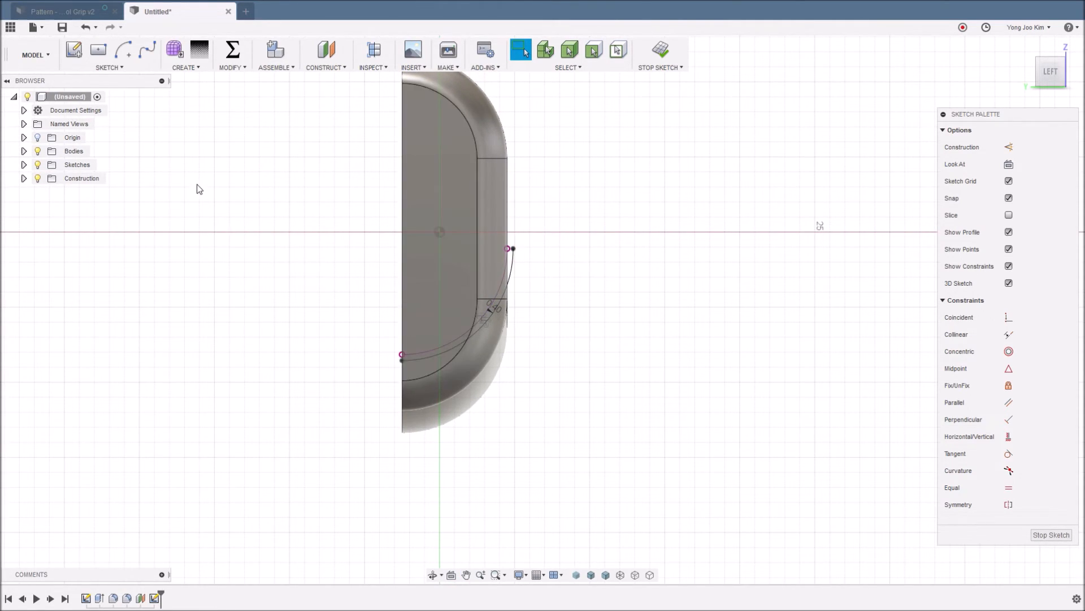
Draw a three-point fit point spline about 4.1 mm long, starting on the offset curve near its upper end and curving outward away from the grip.
{"action": "left_click", "coordinate": [147, 51]}
{"action": "scroll", "coordinate": [507, 298], "scroll_direction": "up", "scroll_amount": 3}
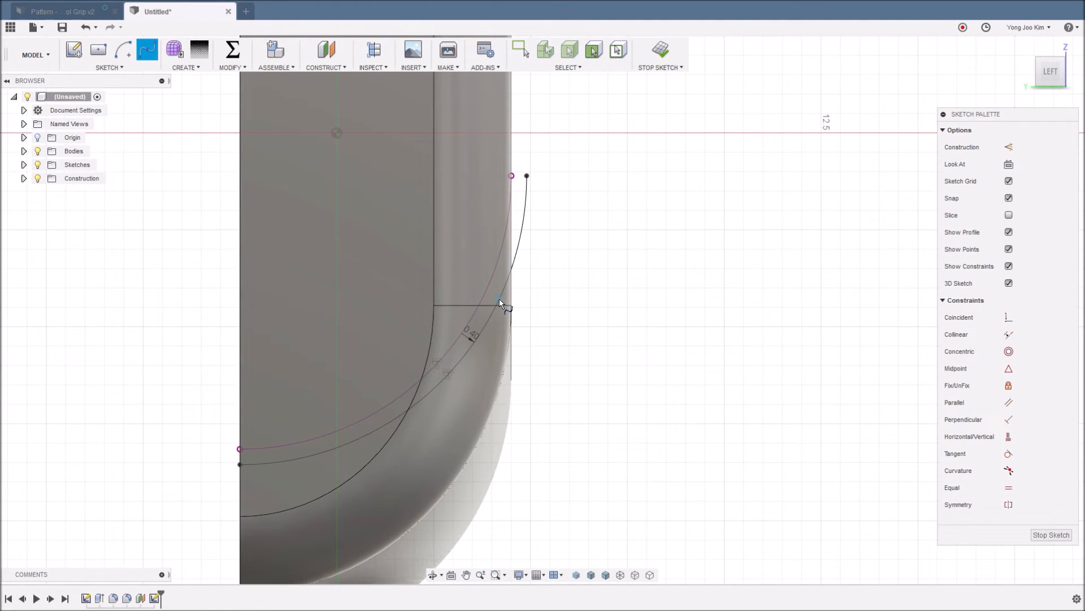
{"action": "left_click", "coordinate": [500, 297]}
{"action": "left_click", "coordinate": [558, 246]}
{"action": "left_click", "coordinate": [634, 218]}
{"action": "key", "text": "Return"}
{"action": "key", "text": "Escape"}
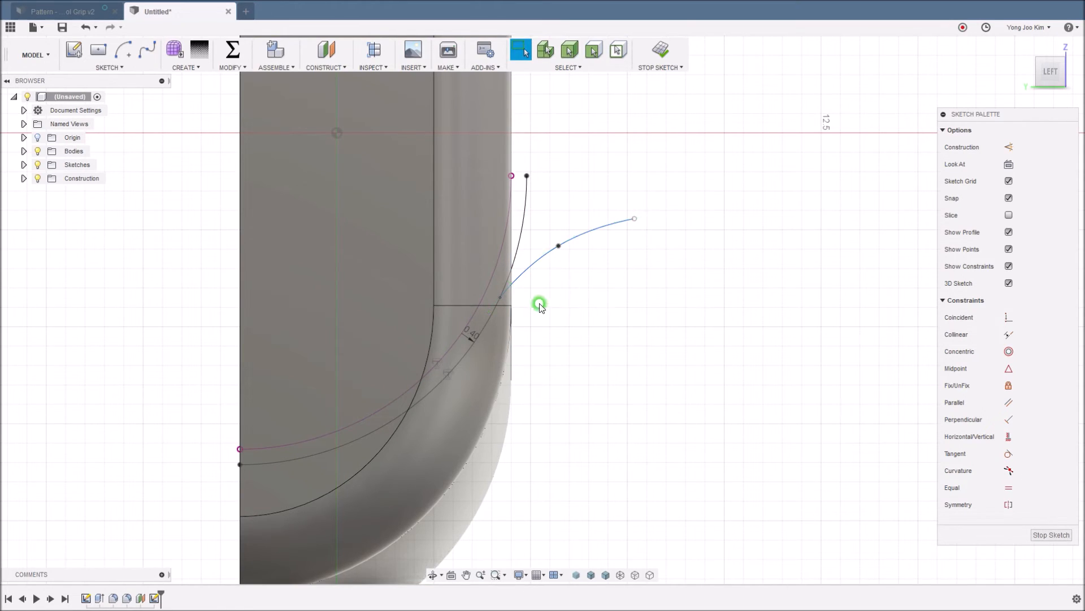
{"action": "left_click", "coordinate": [499, 296]}
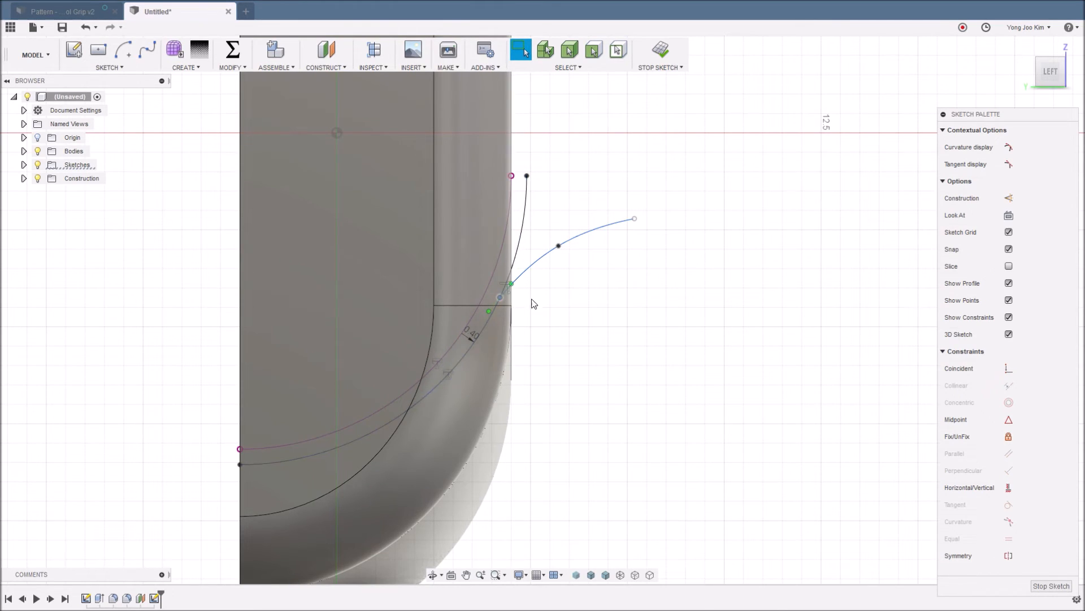
{"action": "left_click", "coordinate": [547, 302]}
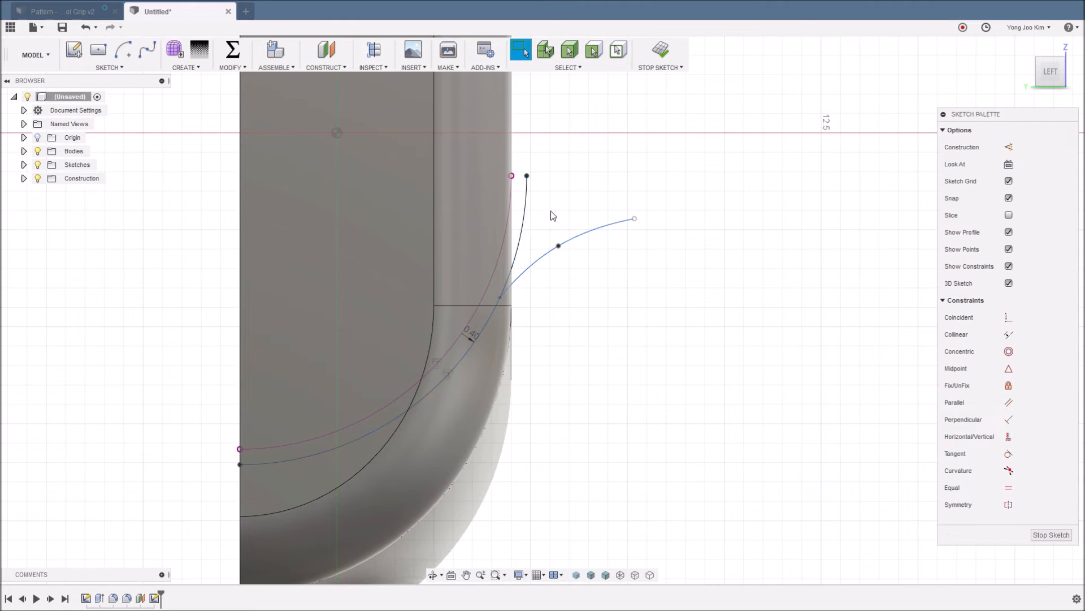
Trim away the part of the offset curve above the point where the spline starts.
{"action": "key", "text": "3"}
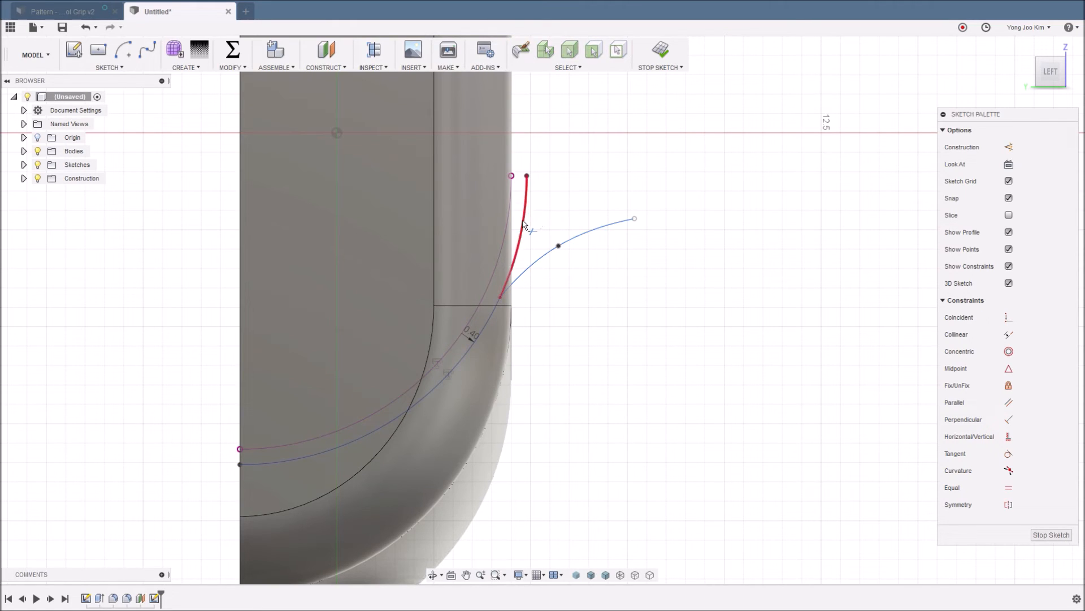
{"action": "key", "text": "Delete"}
{"action": "key", "text": "1"}
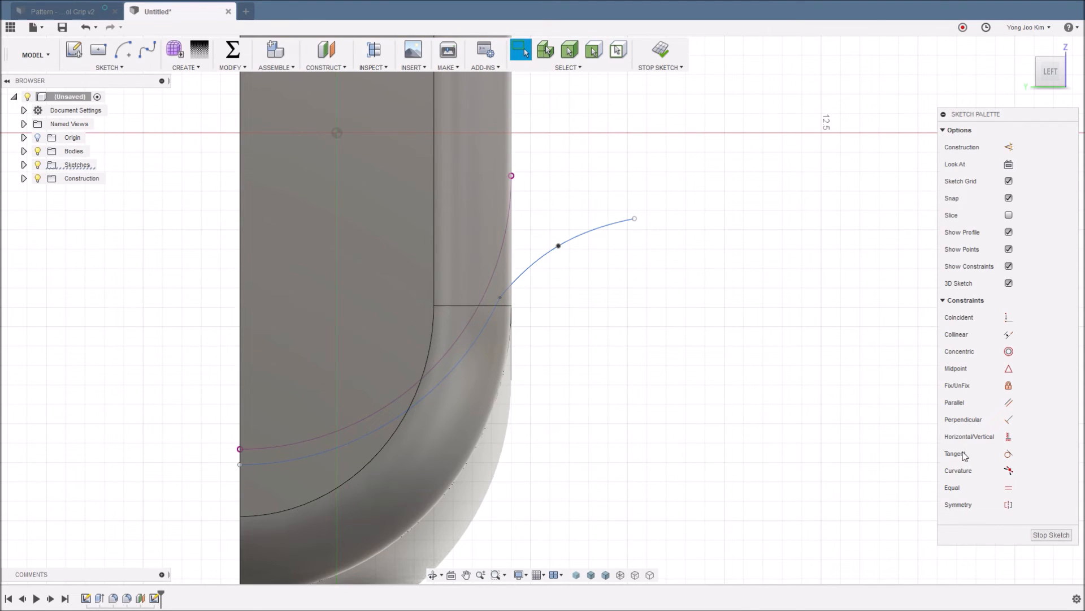
Apply a tangent constraint between the fit point spline and the trimmed offset curve.
{"action": "left_click", "coordinate": [1009, 454]}
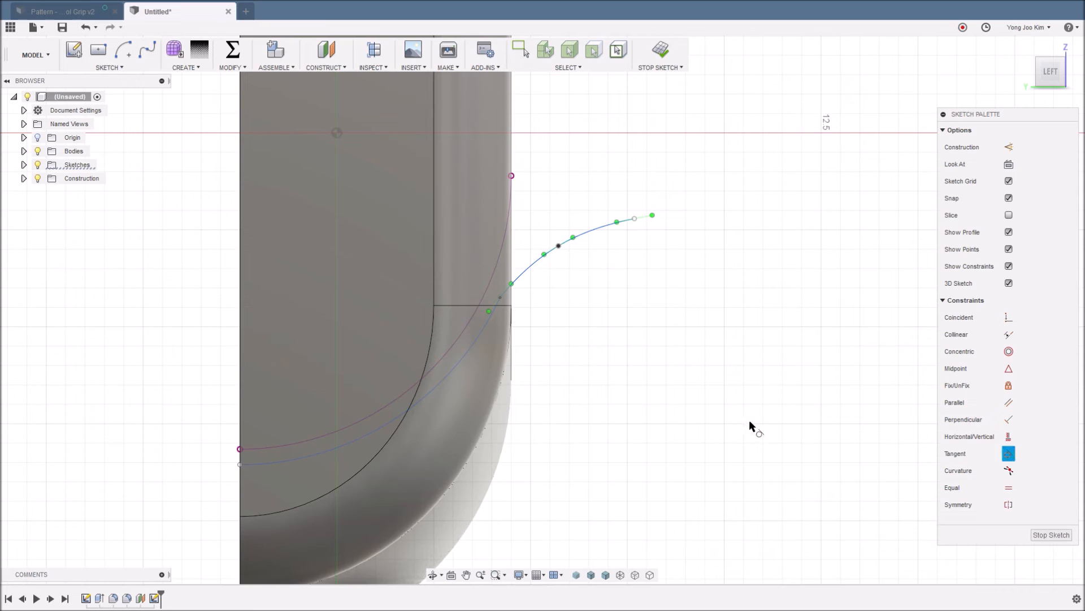
{"action": "left_click", "coordinate": [531, 270]}
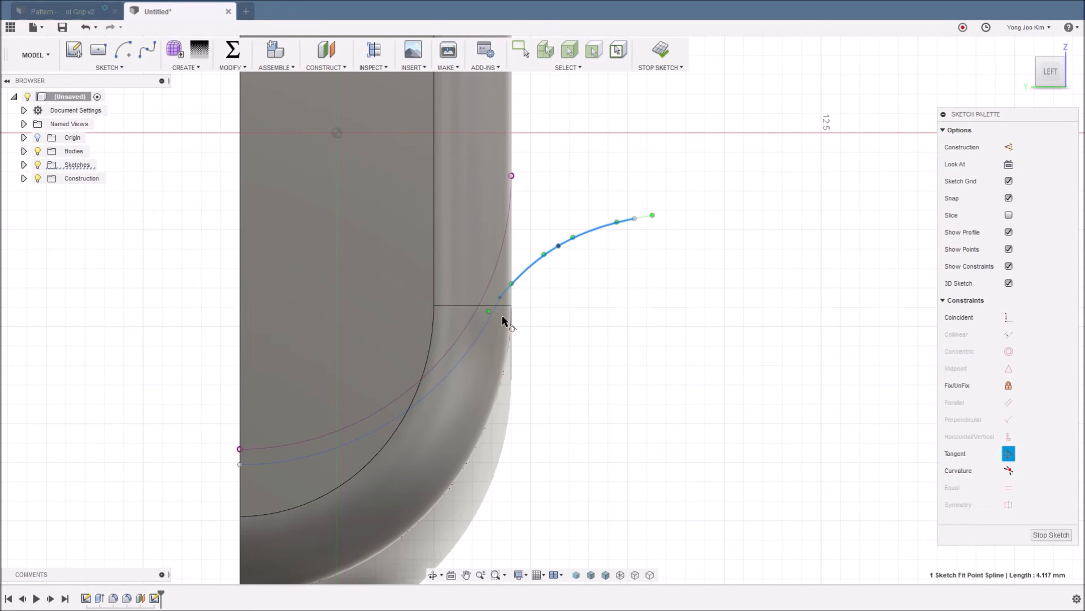
{"action": "left_click", "coordinate": [475, 344]}
{"action": "key", "text": "Escape"}
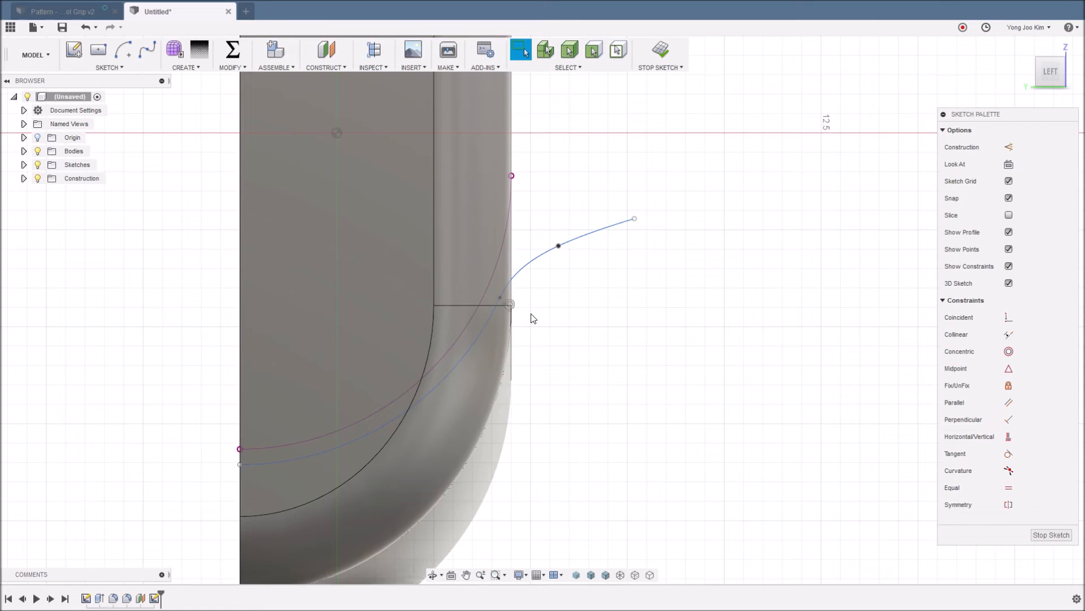
Move the spline's middle fit point upward so that it arches smoothly away from the grip, and finish the sketch.
{"action": "scroll", "coordinate": [531, 314], "scroll_direction": "up", "scroll_amount": 3}
{"action": "left_click", "coordinate": [485, 289]}
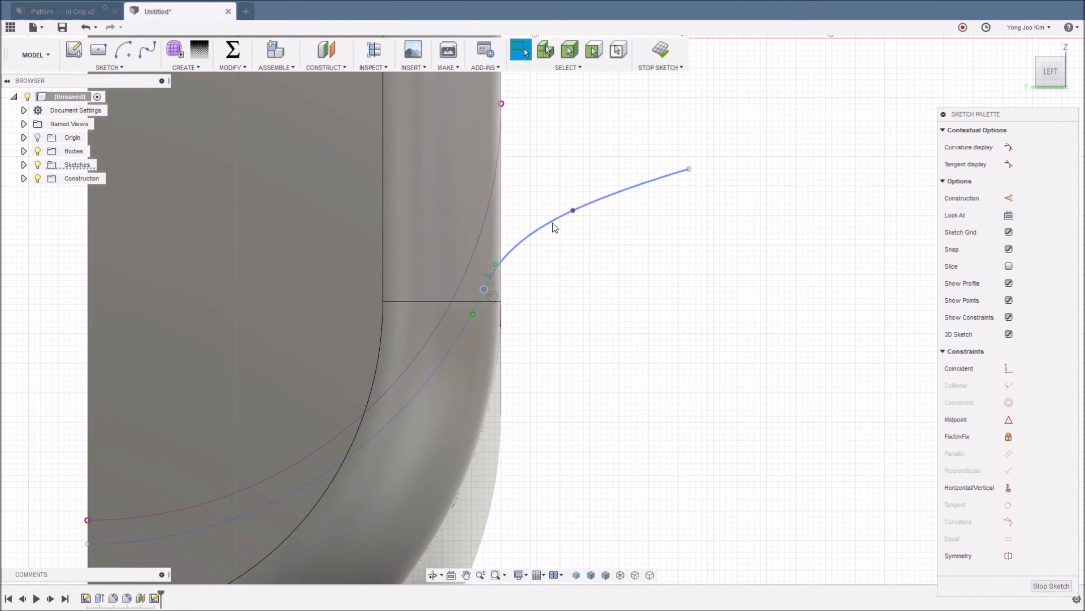
{"action": "left_click_drag", "start_coordinate": [573, 211], "coordinate": [584, 174]}
{"action": "left_click", "coordinate": [586, 204]}
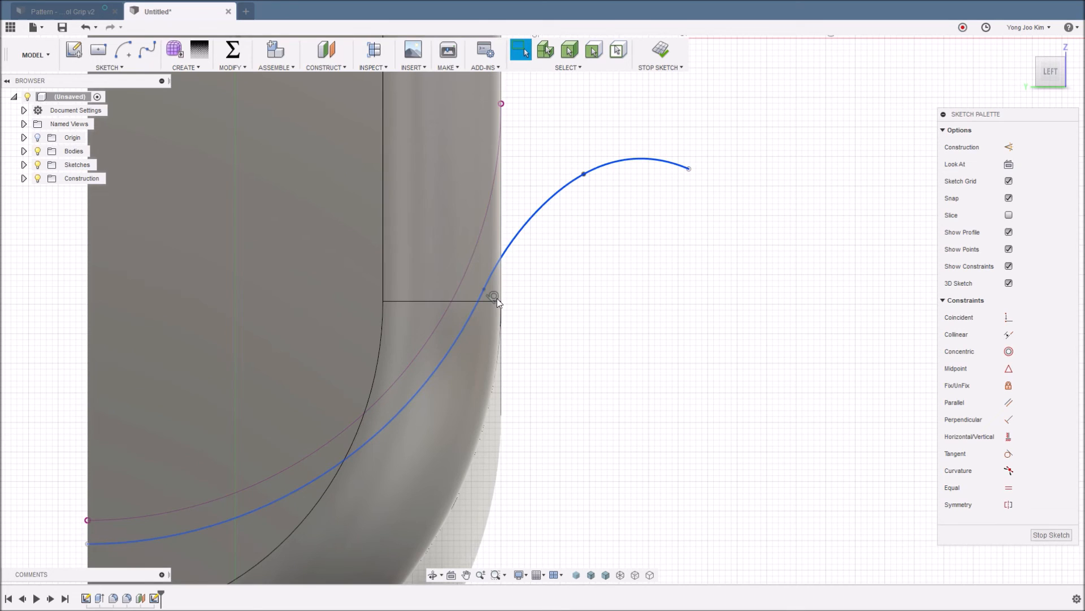
{"action": "left_click", "coordinate": [485, 290]}
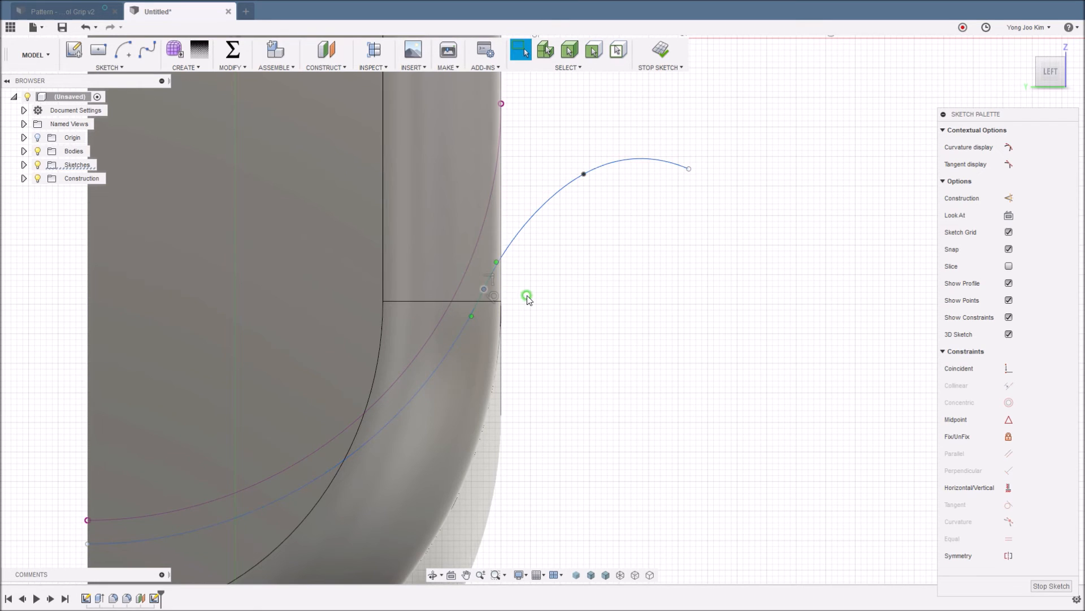
{"action": "left_click", "coordinate": [595, 293]}
{"action": "scroll", "coordinate": [595, 293], "scroll_direction": "down", "scroll_amount": 5}
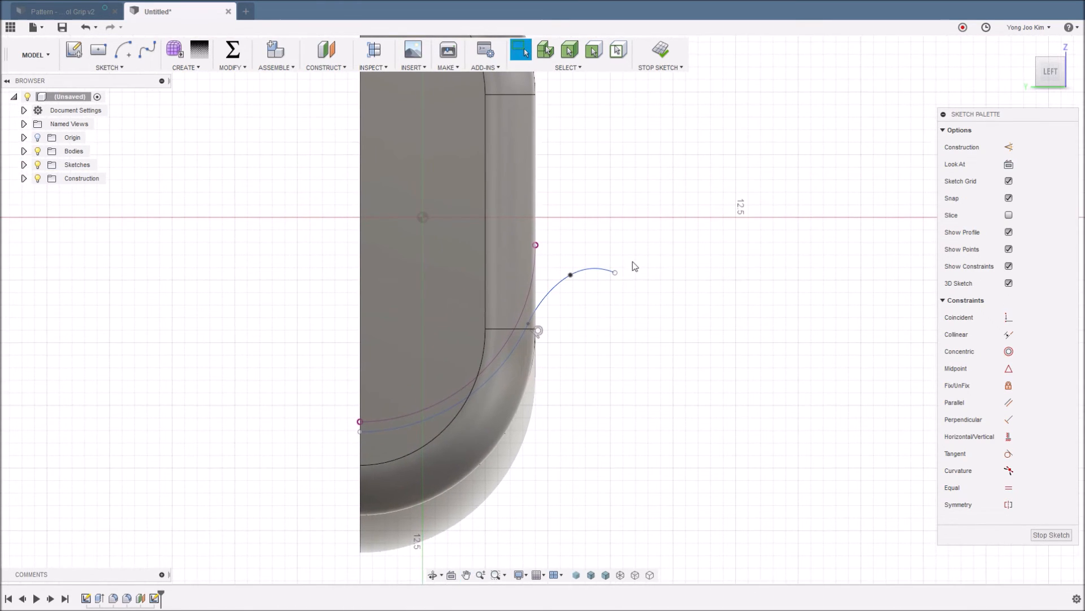
{"action": "left_click", "coordinate": [660, 51]}
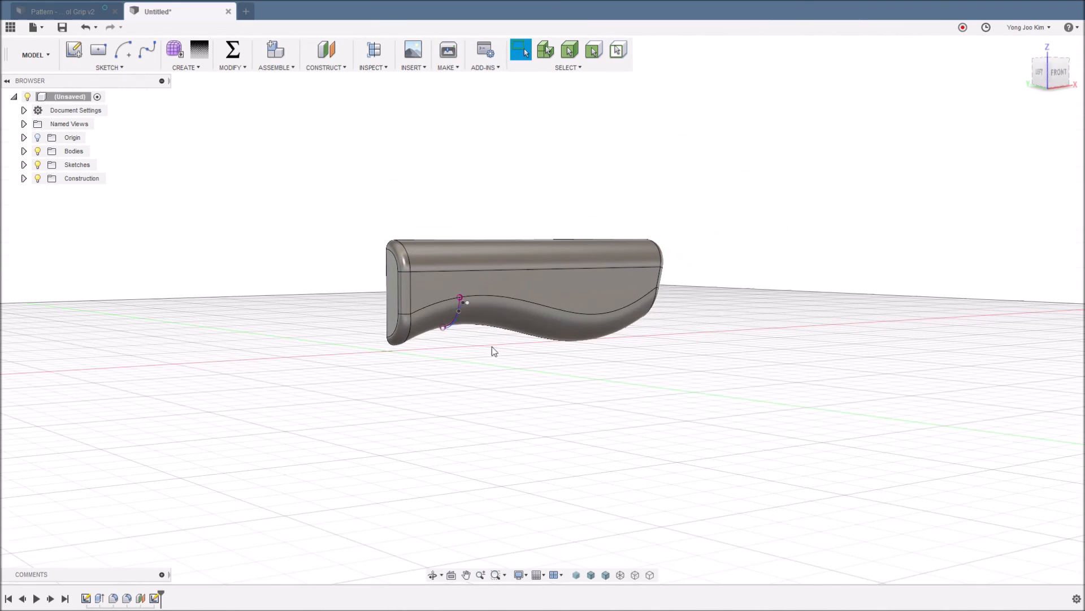
Cut a groove into the grip's lower edge with a circular Pipe of 1.5 mm section size along the chained sketch curve.
{"action": "scroll", "coordinate": [453, 336], "scroll_direction": "up", "scroll_amount": 5}
{"action": "scroll", "coordinate": [464, 348], "scroll_direction": "down", "scroll_amount": 3}
{"action": "middle_click_drag", "start_coordinate": [464, 356], "coordinate": [497, 364], "text": "shift"}
{"action": "left_click", "coordinate": [189, 69]}
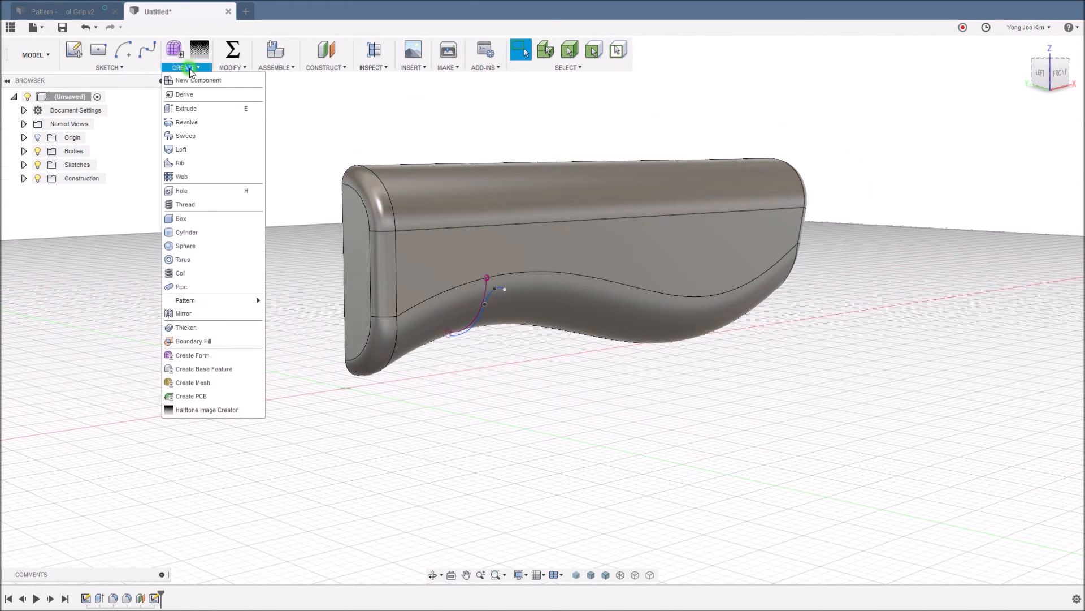
{"action": "left_click", "coordinate": [220, 293]}
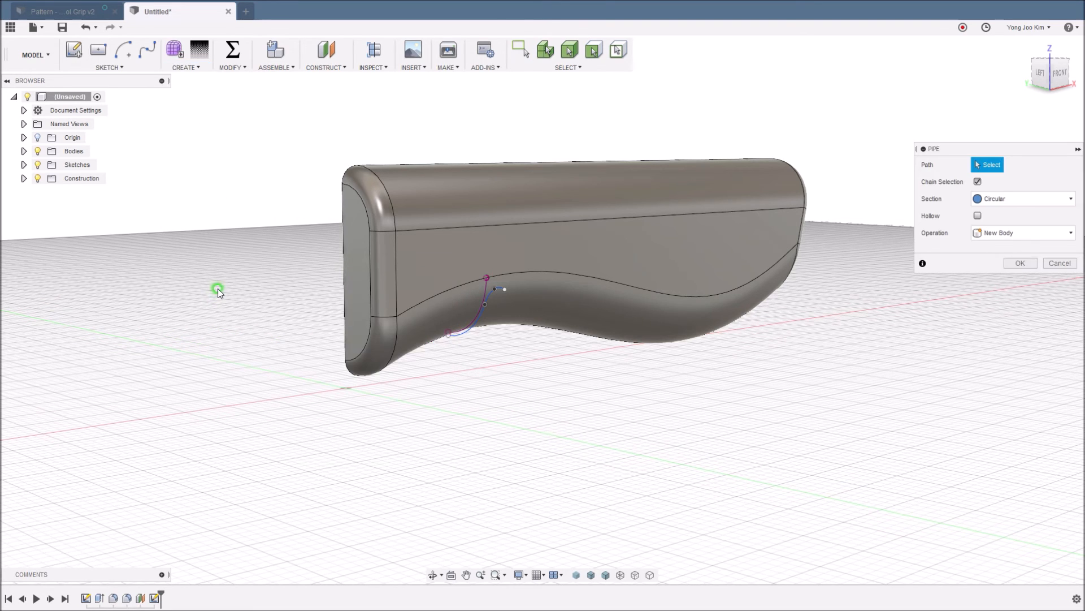
{"action": "scroll", "coordinate": [500, 343], "scroll_direction": "up", "scroll_amount": 5}
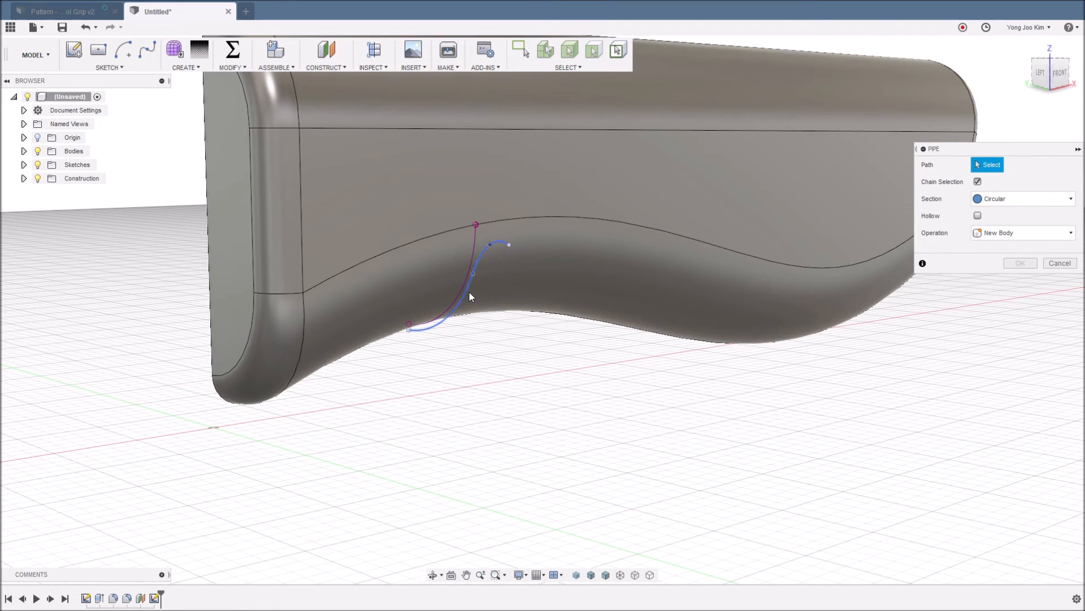
{"action": "left_click", "coordinate": [468, 290]}
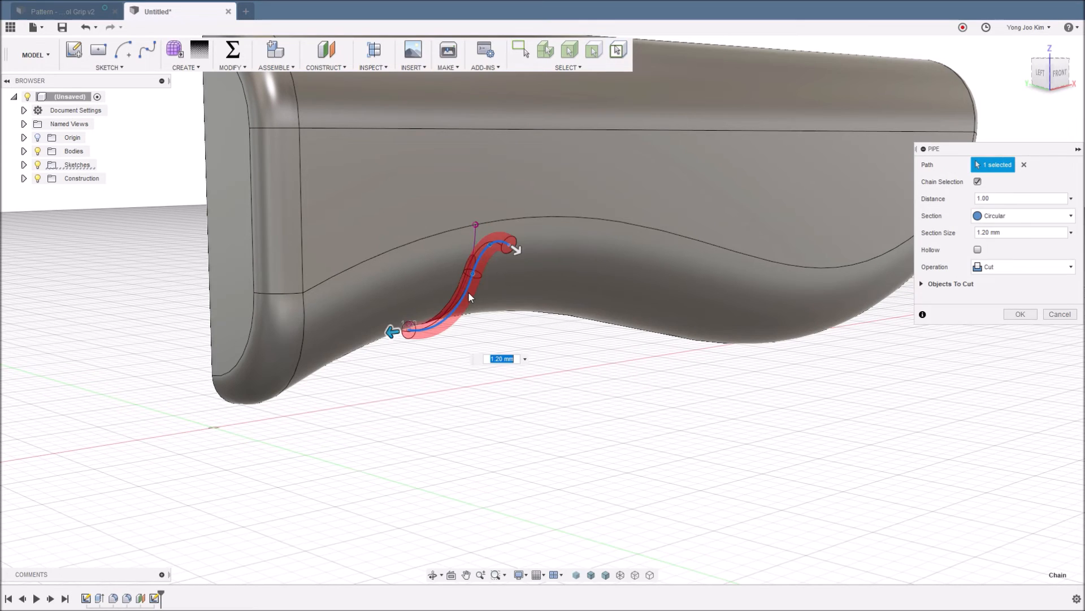
{"action": "type", "text": "0.5"}
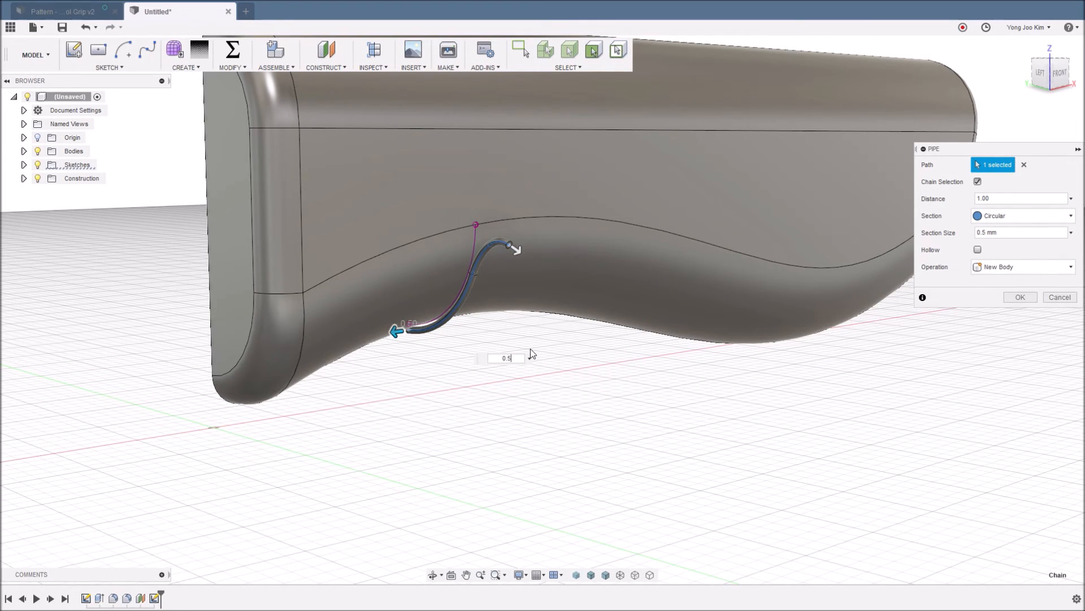
{"action": "left_click", "coordinate": [509, 357]}
{"action": "type", "text": "1.5"}
{"action": "middle_click_drag", "start_coordinate": [501, 429], "coordinate": [669, 363], "text": "shift"}
{"action": "left_click", "coordinate": [1021, 314]}
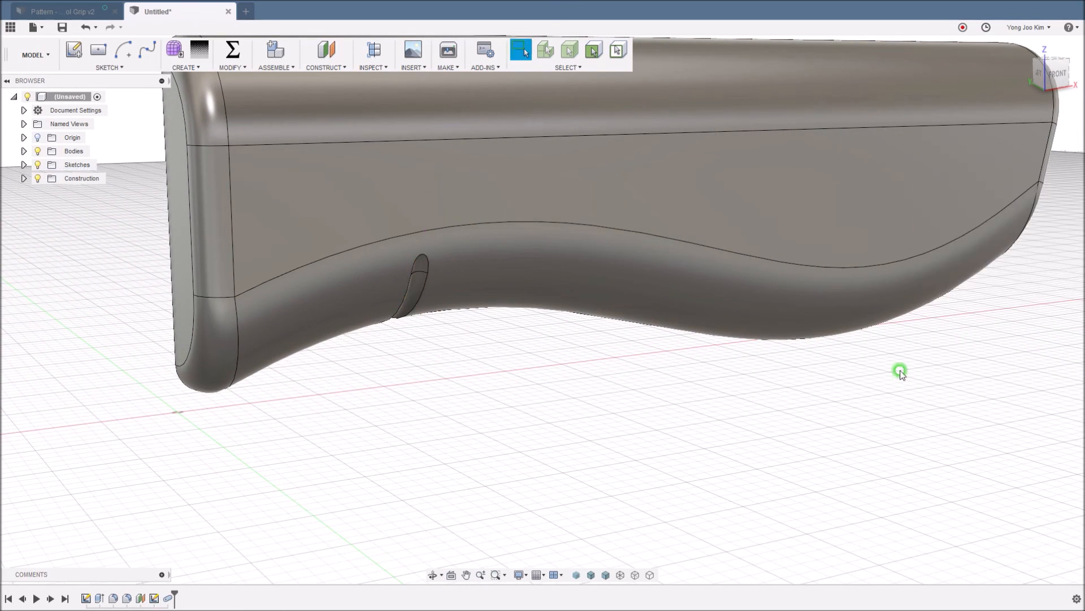
{"action": "scroll", "coordinate": [513, 367], "scroll_direction": "down", "scroll_amount": 3}
{"action": "mouse_move", "coordinate": [520, 387]}
{"action": "middle_mouse_down", "text": "shift"}
{"action": "mouse_move", "coordinate": [489, 381]}
{"action": "mouse_move", "coordinate": [501, 385]}
{"action": "middle_mouse_up", "text": "shift"}
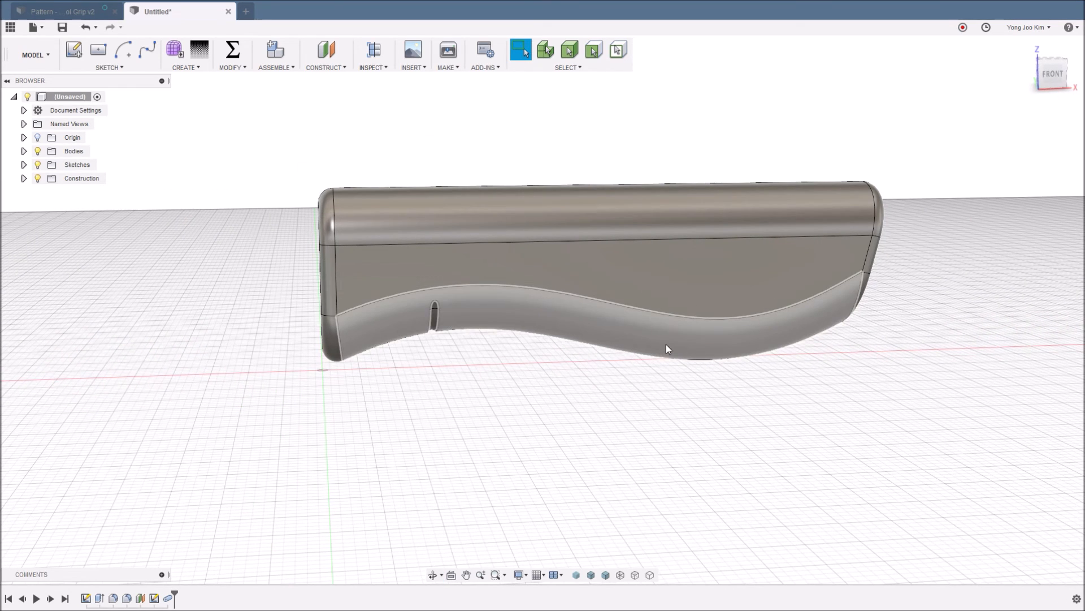
{"action": "middle_click_drag", "start_coordinate": [507, 388], "coordinate": [520, 369], "text": "shift"}
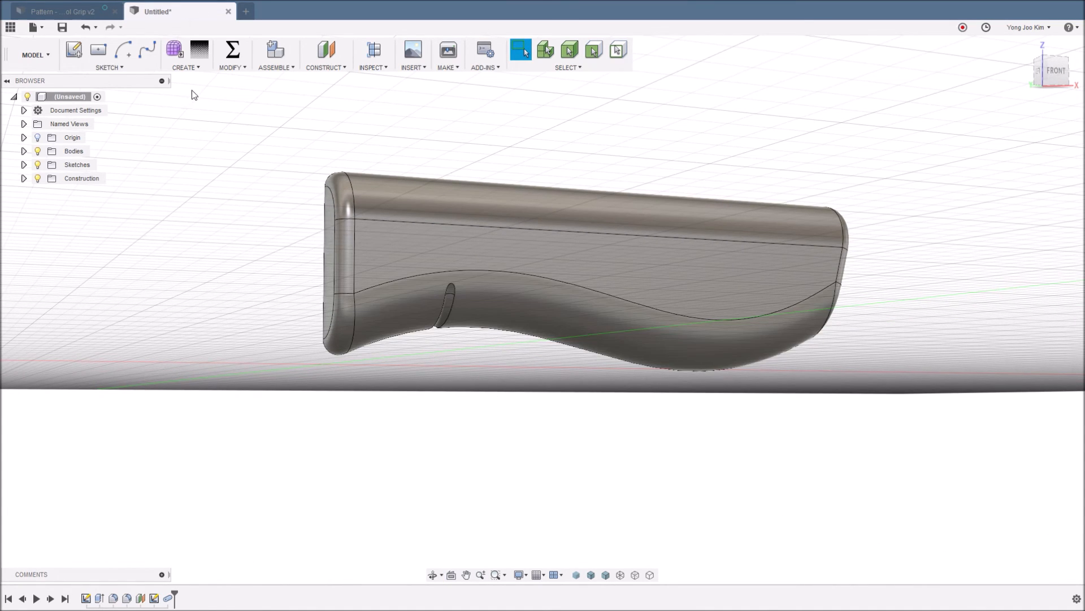
Start a Pattern on Path of type Faces with the groove's two faces as the objects.
{"action": "left_click", "coordinate": [195, 69]}
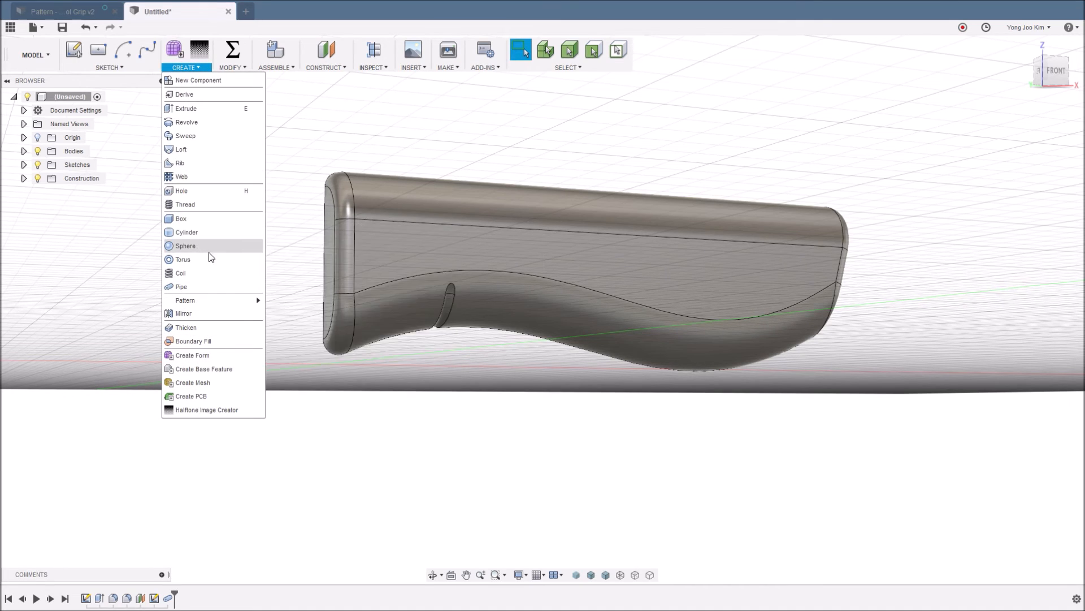
{"action": "mouse_move", "coordinate": [250, 304]}
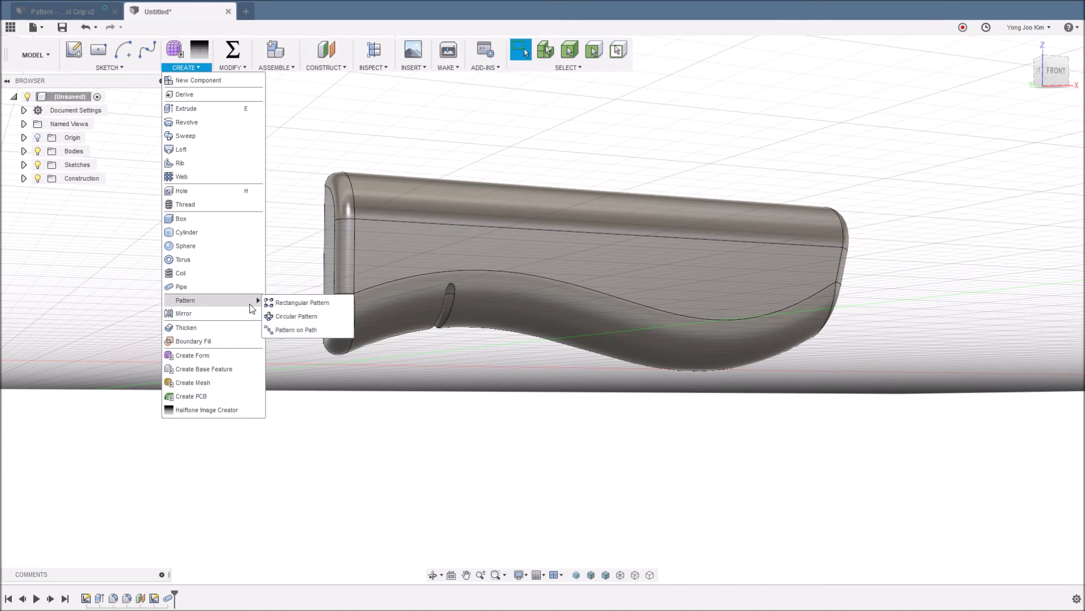
{"action": "left_click", "coordinate": [324, 332]}
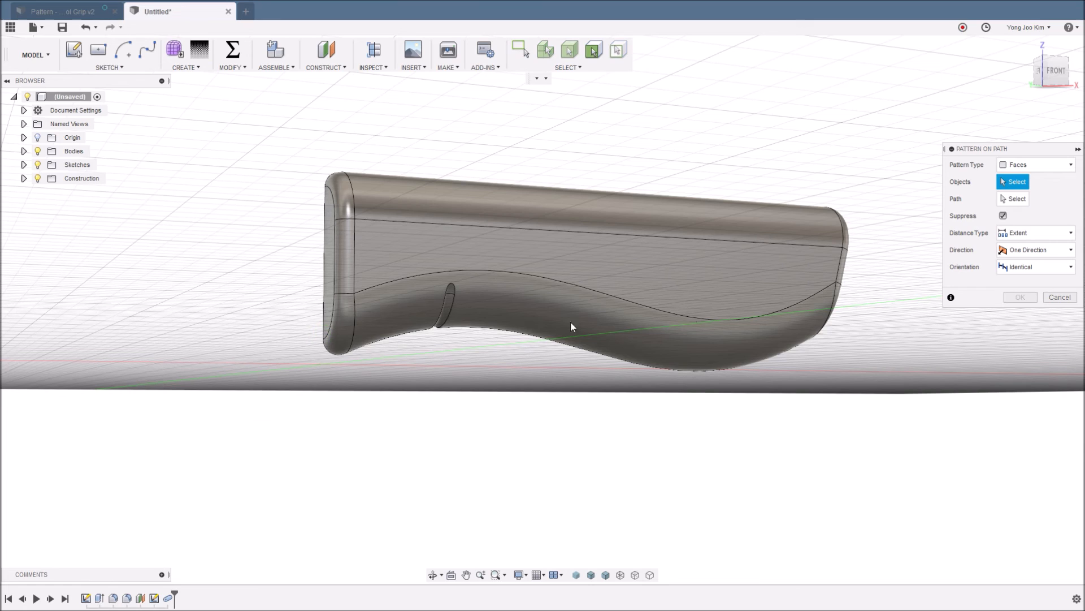
{"action": "left_click", "coordinate": [1060, 165]}
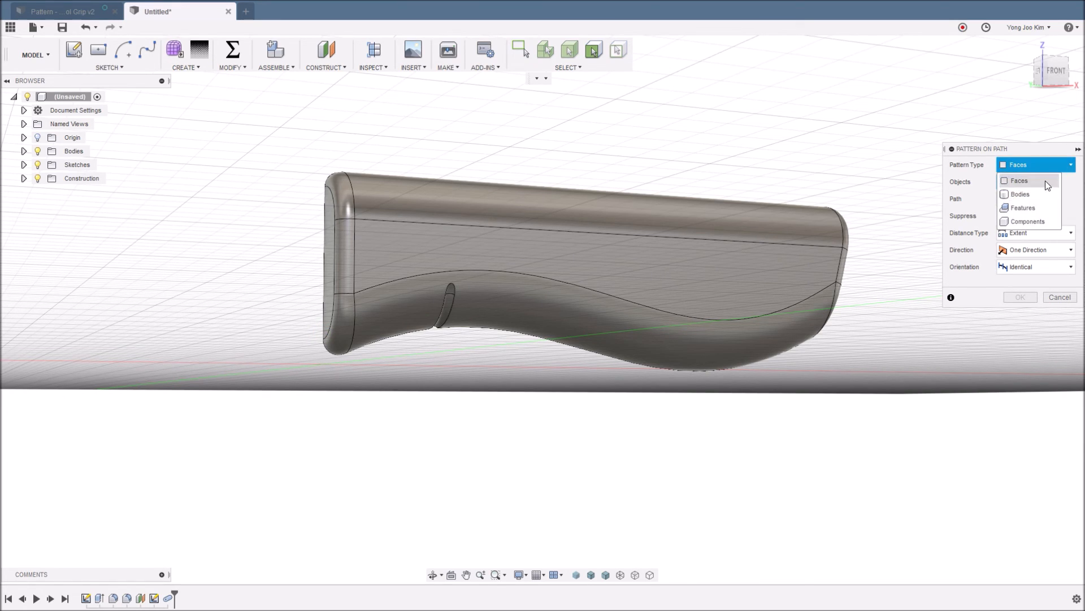
{"action": "left_click", "coordinate": [1038, 181]}
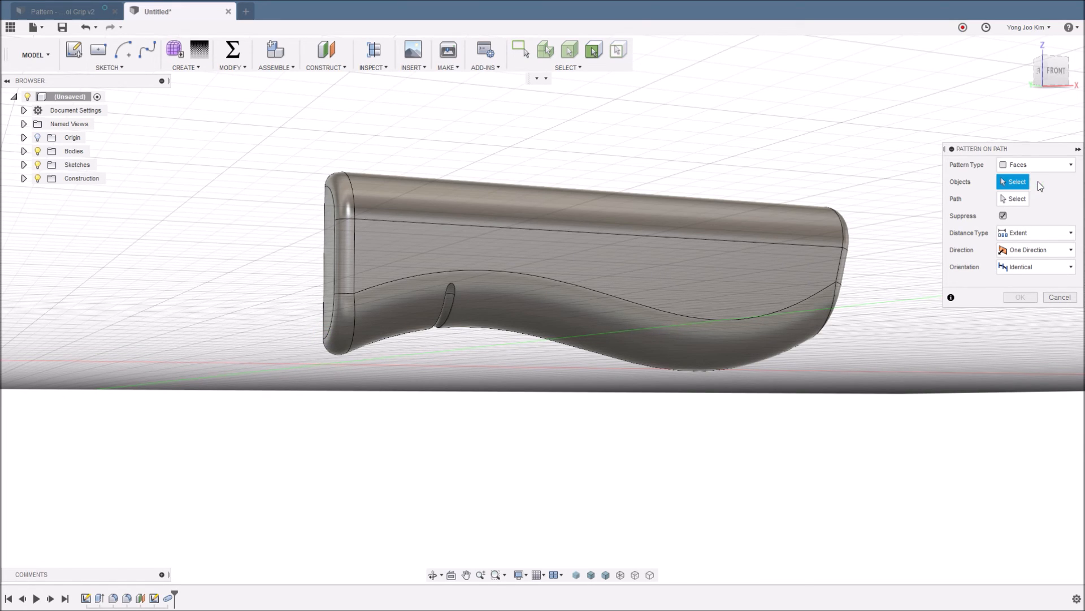
{"action": "scroll", "coordinate": [452, 308], "scroll_direction": "up", "scroll_amount": 4}
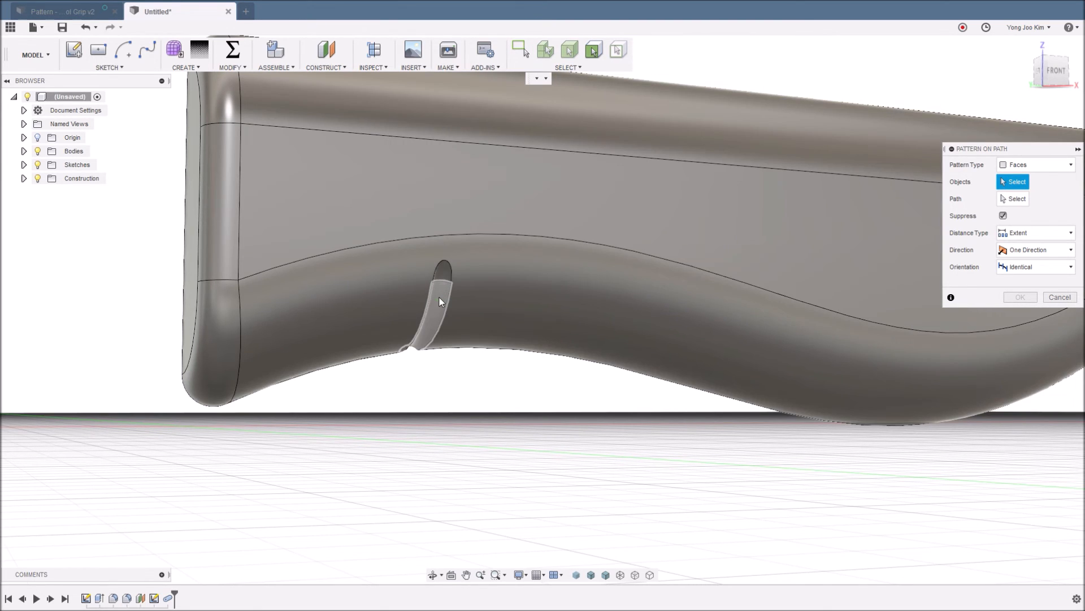
{"action": "left_click", "coordinate": [445, 279]}
{"action": "left_click", "coordinate": [443, 274]}
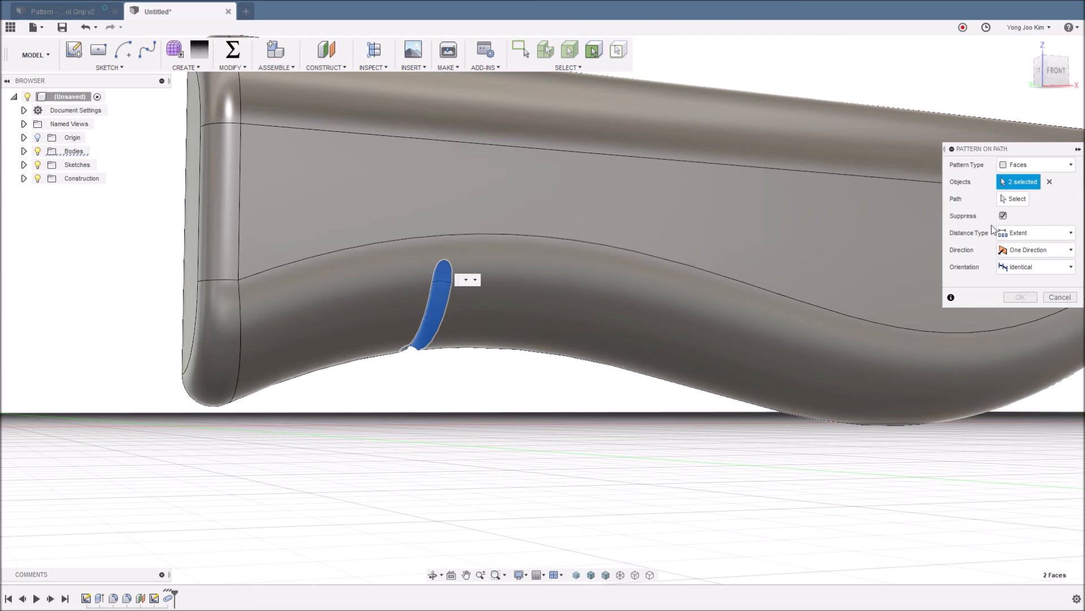
Use the grip's wavy lower edge as the pattern path and stretch the pattern distance to about 41.15 mm along it.
{"action": "left_click", "coordinate": [1014, 202]}
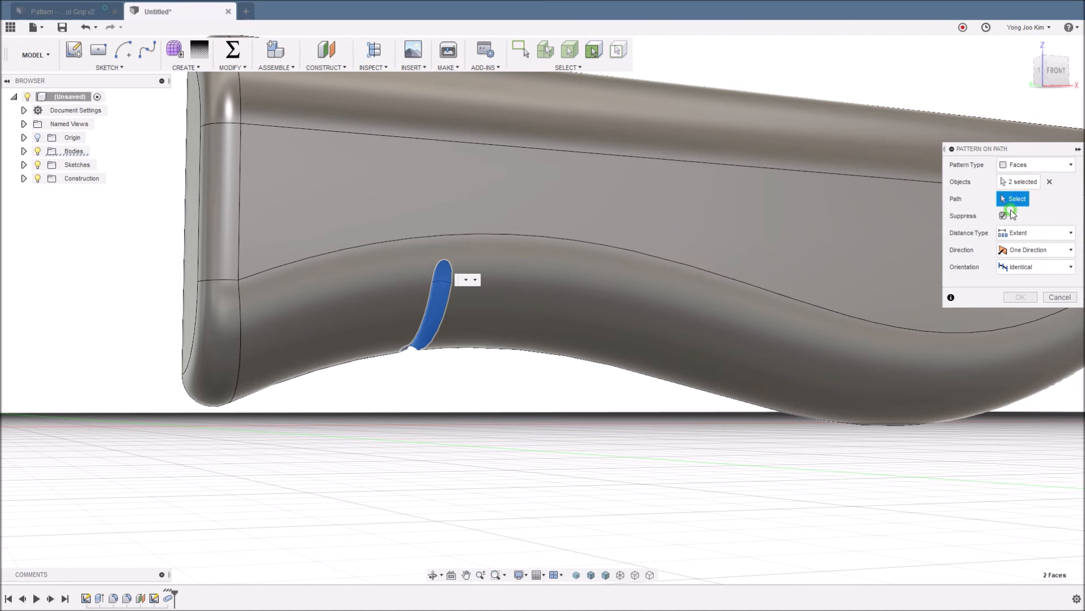
{"action": "left_click", "coordinate": [622, 371]}
{"action": "scroll", "coordinate": [569, 407], "scroll_direction": "down", "scroll_amount": 3}
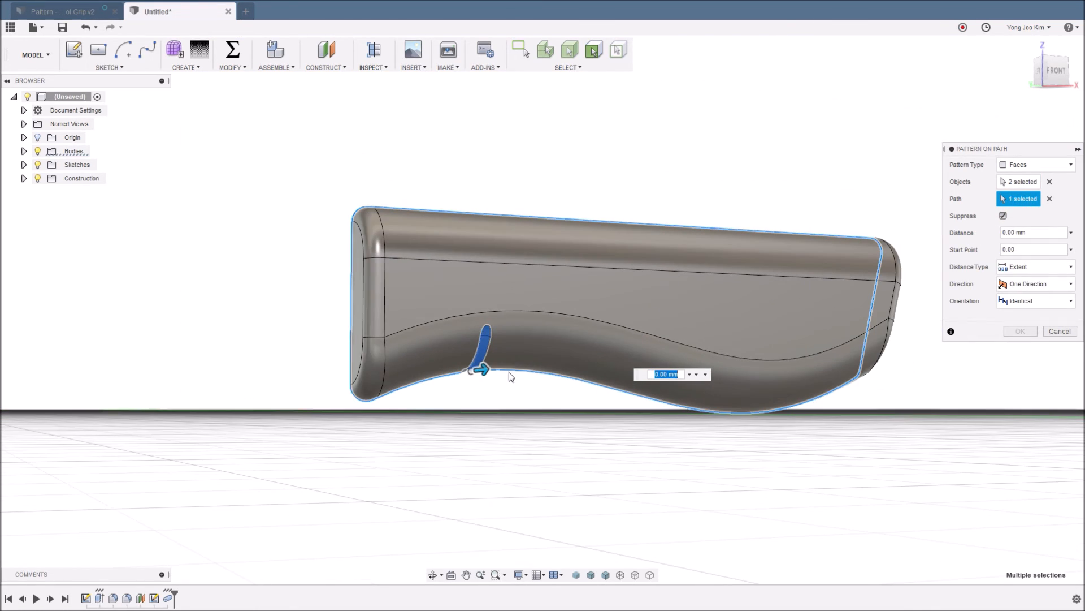
{"action": "left_click_drag", "start_coordinate": [484, 370], "coordinate": [719, 408]}
{"action": "middle_click_drag", "start_coordinate": [673, 450], "coordinate": [646, 375], "text": "shift"}
{"action": "left_click", "coordinate": [1051, 73]}
{"action": "scroll", "coordinate": [662, 382], "scroll_direction": "up", "scroll_amount": 4}
{"action": "left_click_drag", "start_coordinate": [651, 349], "coordinate": [734, 347]}
{"action": "scroll", "coordinate": [734, 347], "scroll_direction": "down", "scroll_amount": 5}
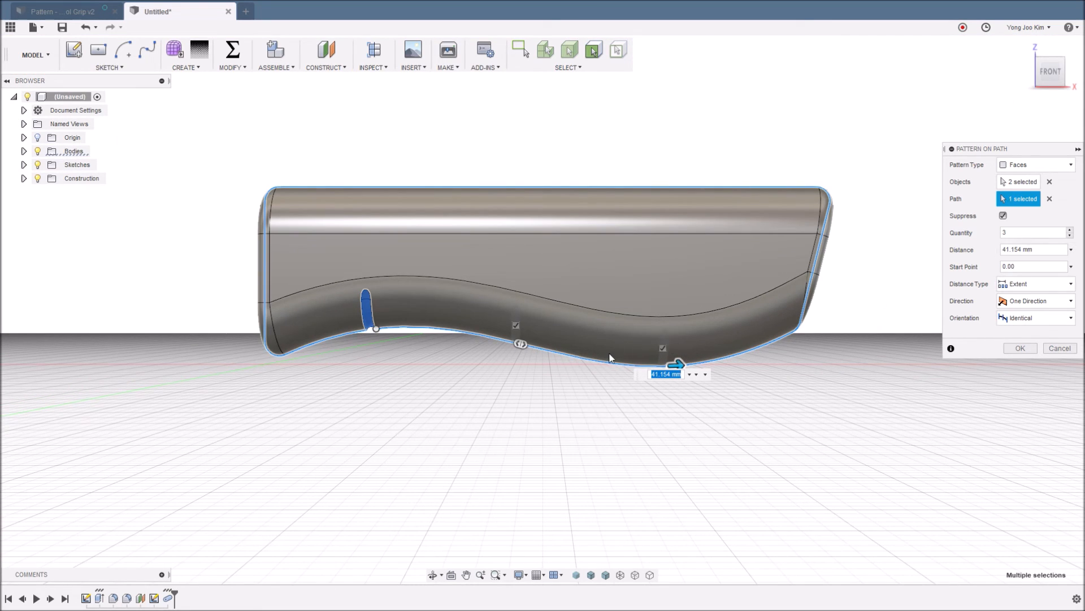
Raise the groove pattern's quantity to 17 and create the pattern.
{"action": "left_click_drag", "start_coordinate": [520, 343], "coordinate": [603, 364]}
{"action": "middle_click_drag", "start_coordinate": [606, 412], "coordinate": [631, 415], "text": "shift"}
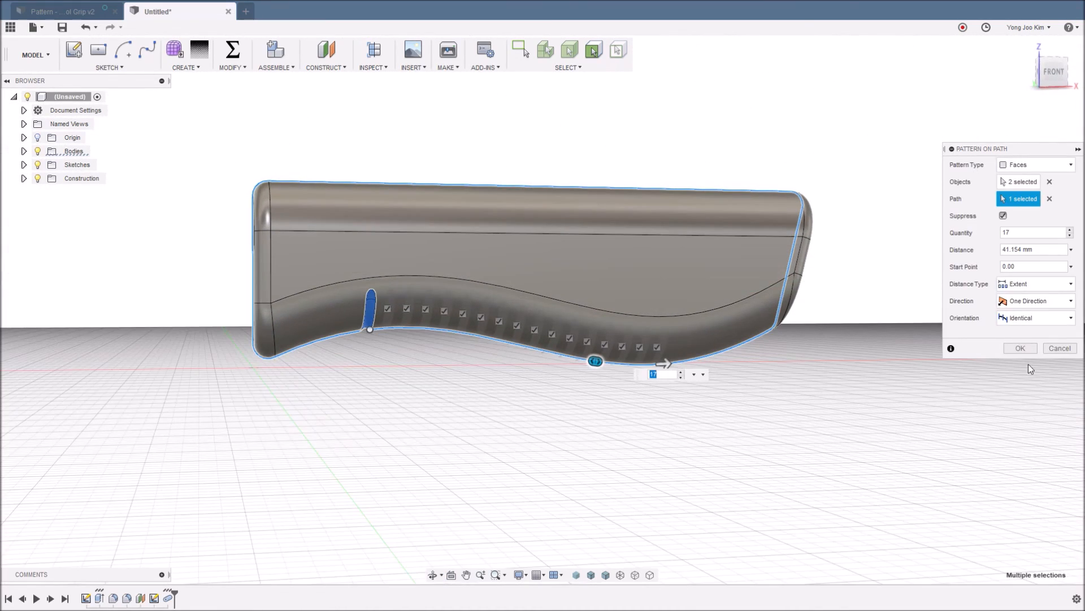
{"action": "left_click", "coordinate": [1020, 348]}
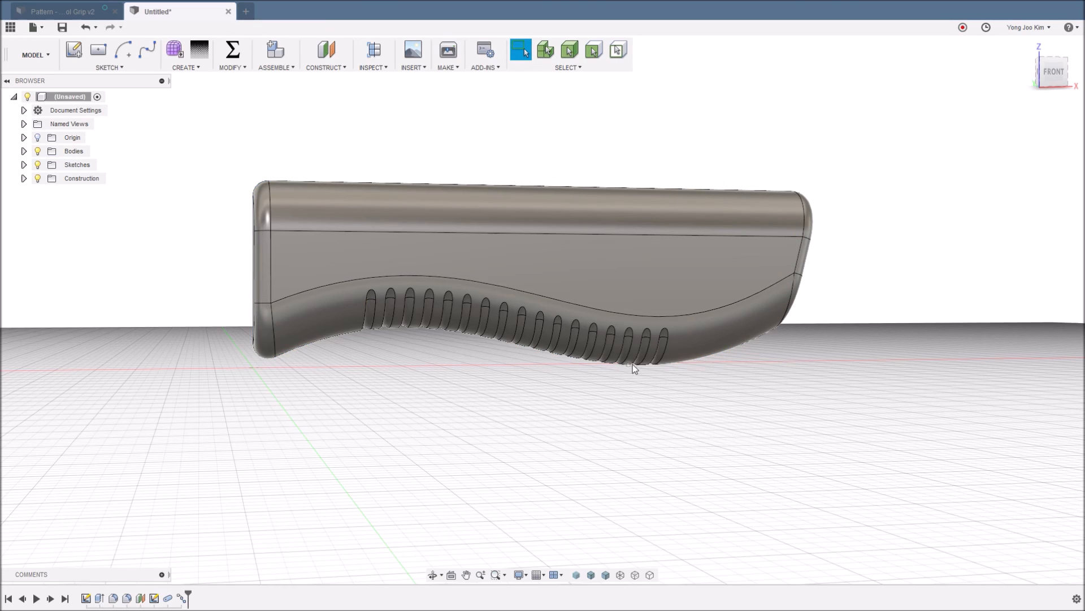
Mirror the grooved grip body across its large flat face to form the other half.
{"action": "mouse_move", "coordinate": [606, 409]}
{"action": "middle_mouse_down", "text": "shift"}
{"action": "mouse_move", "coordinate": [593, 380]}
{"action": "mouse_move", "coordinate": [608, 349]}
{"action": "mouse_move", "coordinate": [606, 388]}
{"action": "middle_mouse_up", "text": "shift"}
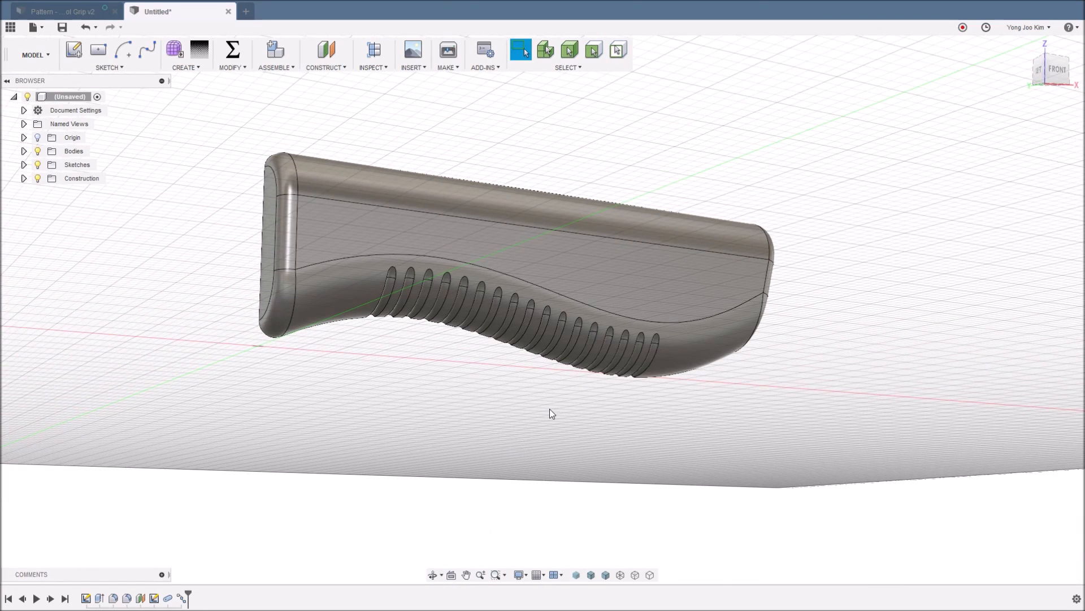
{"action": "middle_click_drag", "start_coordinate": [473, 398], "coordinate": [576, 296], "text": "shift"}
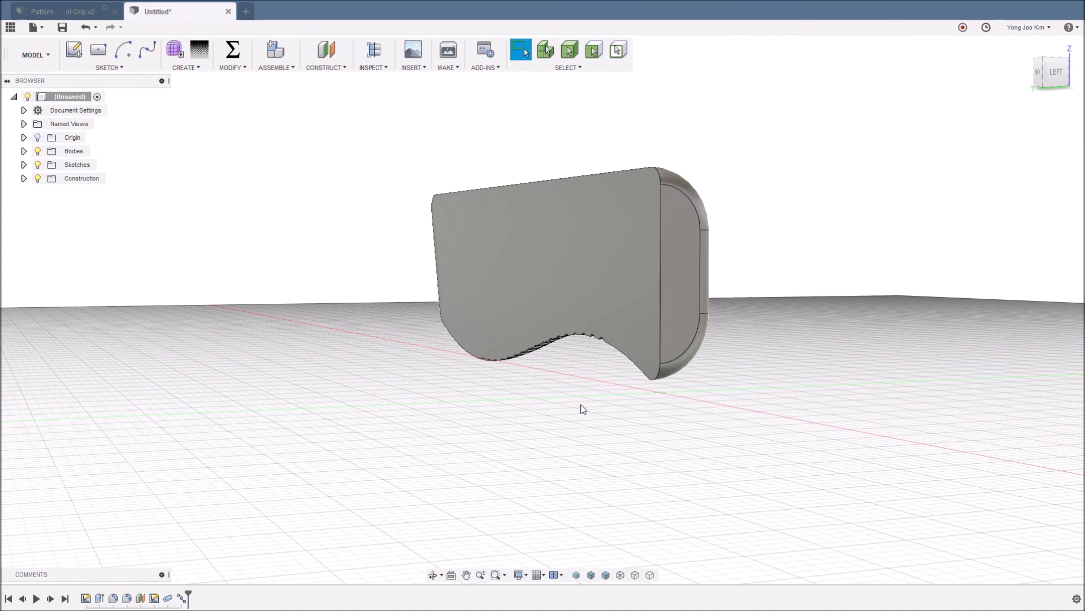
{"action": "left_click", "coordinate": [187, 68]}
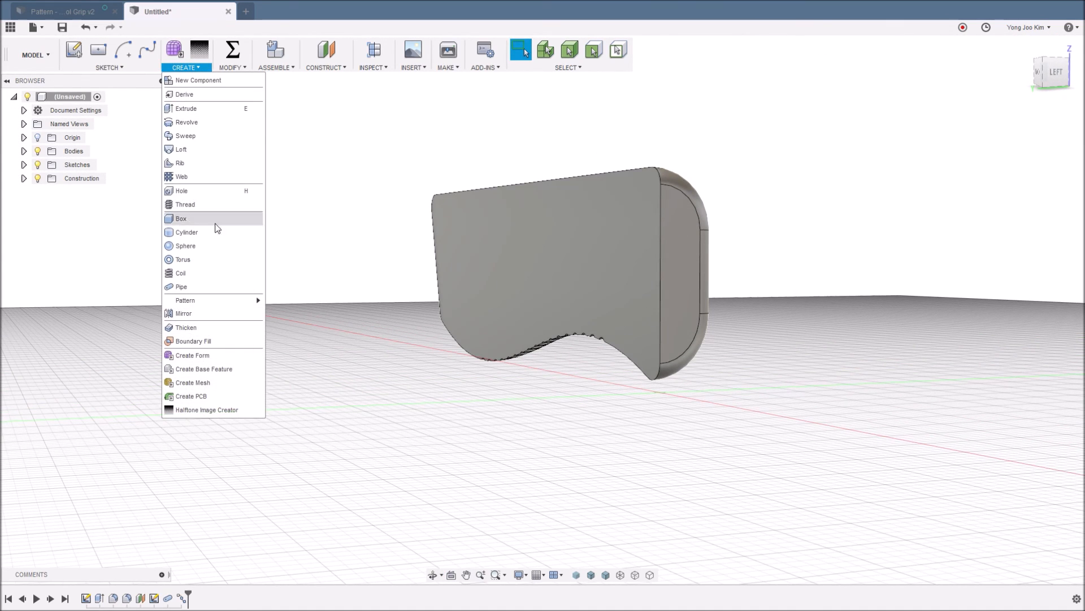
{"action": "left_click", "coordinate": [232, 319]}
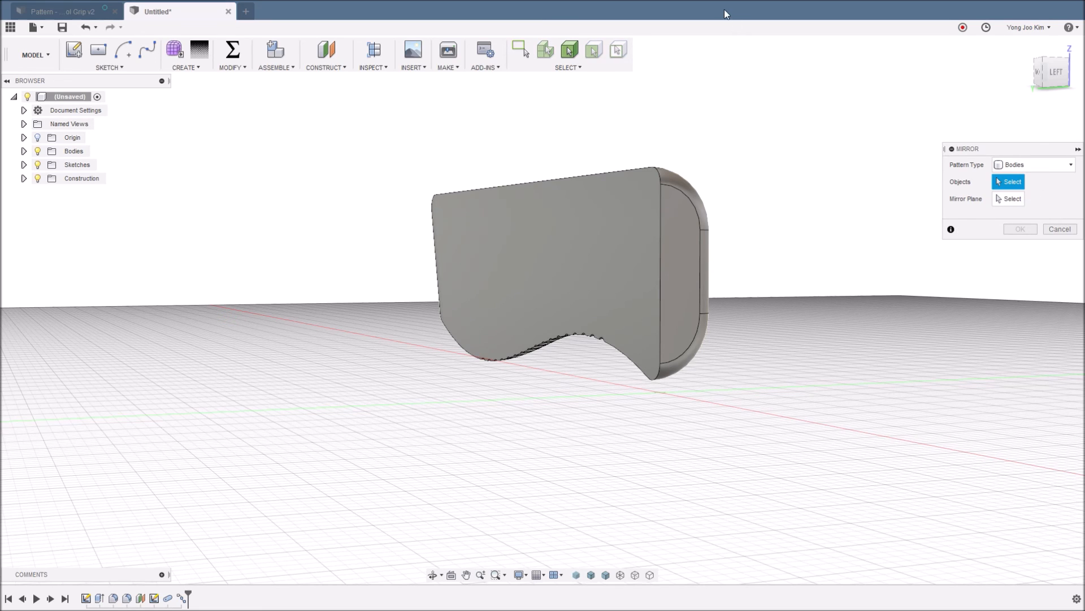
{"action": "left_click", "coordinate": [681, 267]}
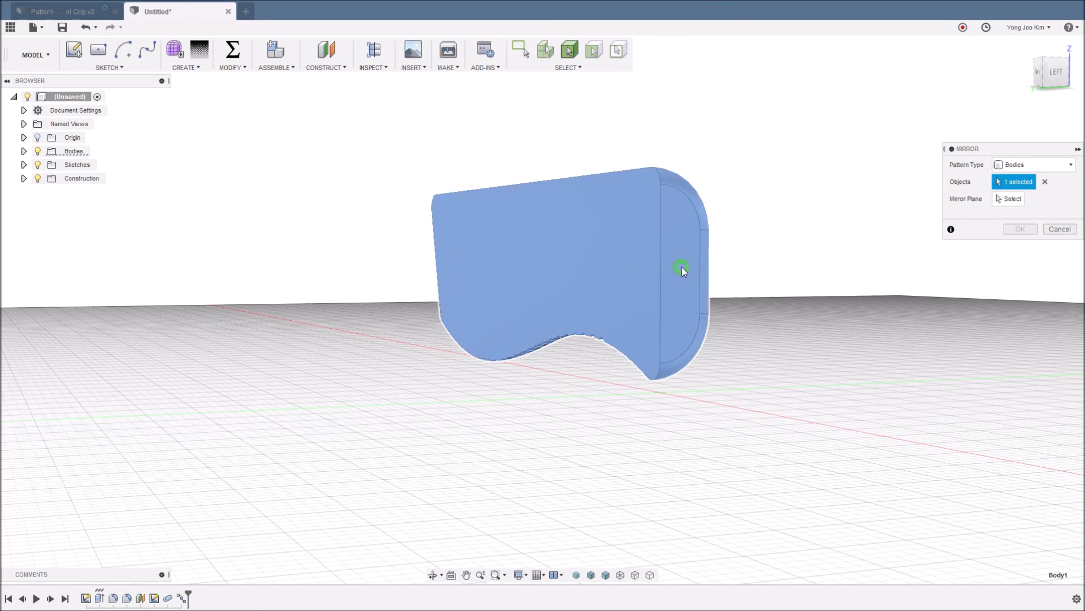
{"action": "left_click", "coordinate": [1011, 200]}
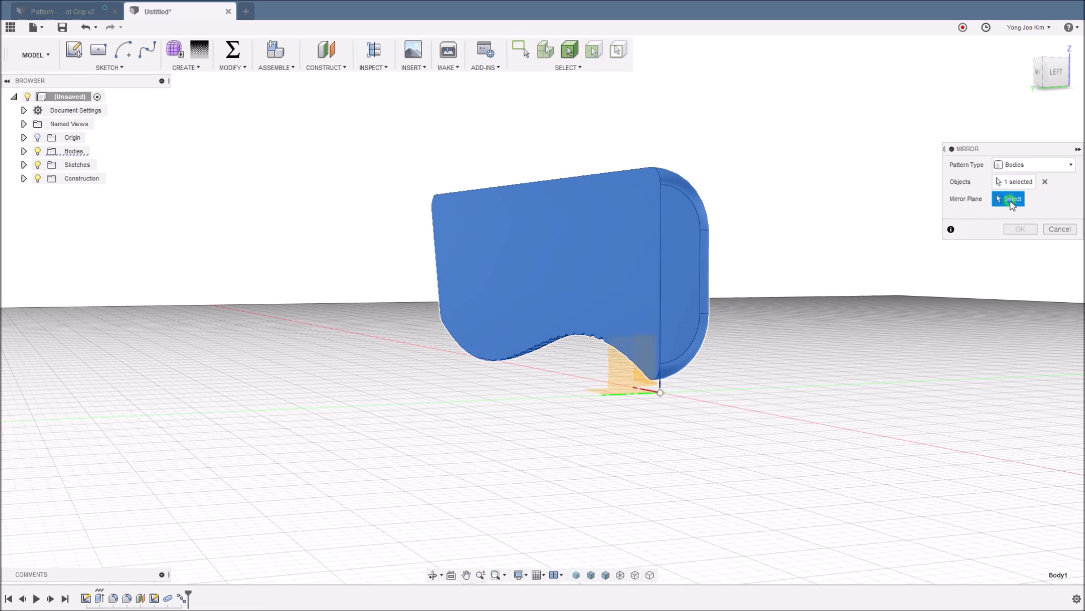
{"action": "left_click", "coordinate": [599, 235]}
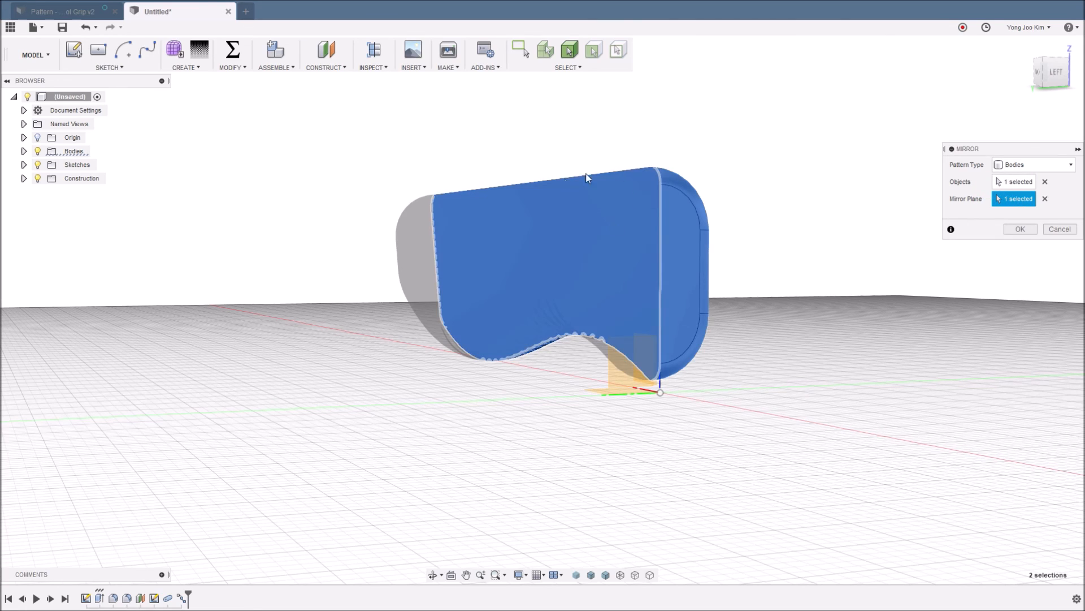
{"action": "left_click", "coordinate": [1012, 230]}
Combine the two grip halves into one body with Join, using Body1 as target and Body2 as tool.
{"action": "middle_click_drag", "start_coordinate": [666, 388], "coordinate": [755, 398], "text": "shift"}
{"action": "scroll", "coordinate": [594, 422], "scroll_direction": "down", "scroll_amount": 3}
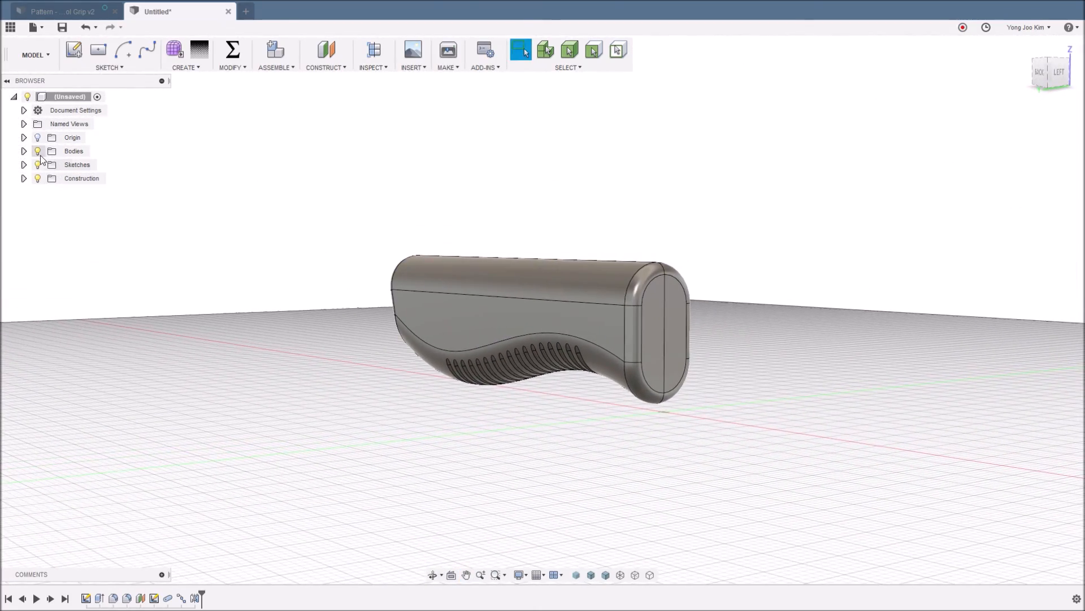
{"action": "left_click", "coordinate": [24, 151]}
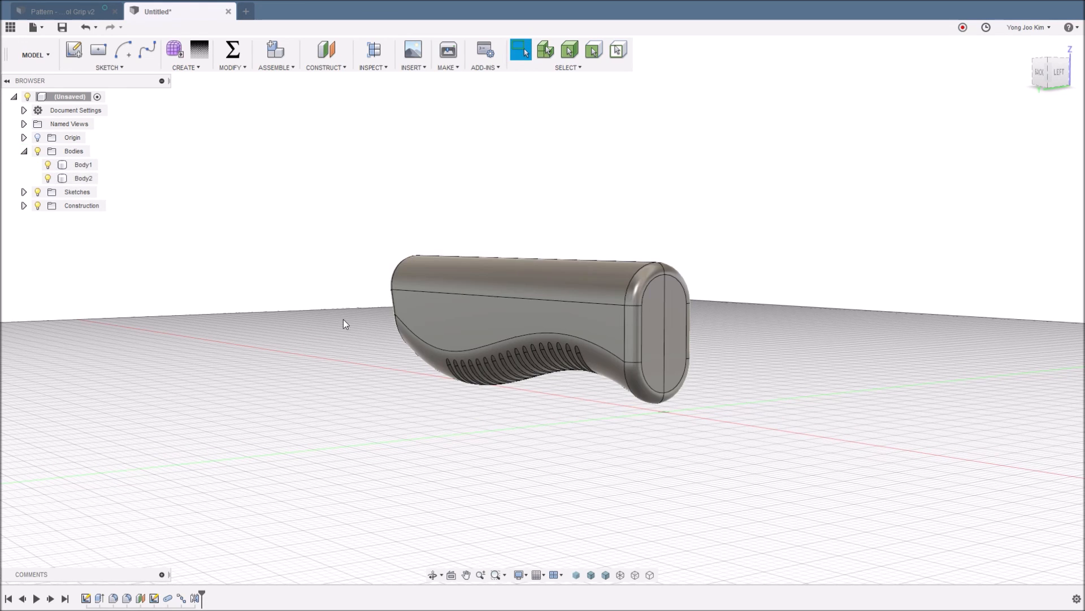
{"action": "middle_click_drag", "start_coordinate": [346, 325], "coordinate": [343, 323], "text": "shift"}
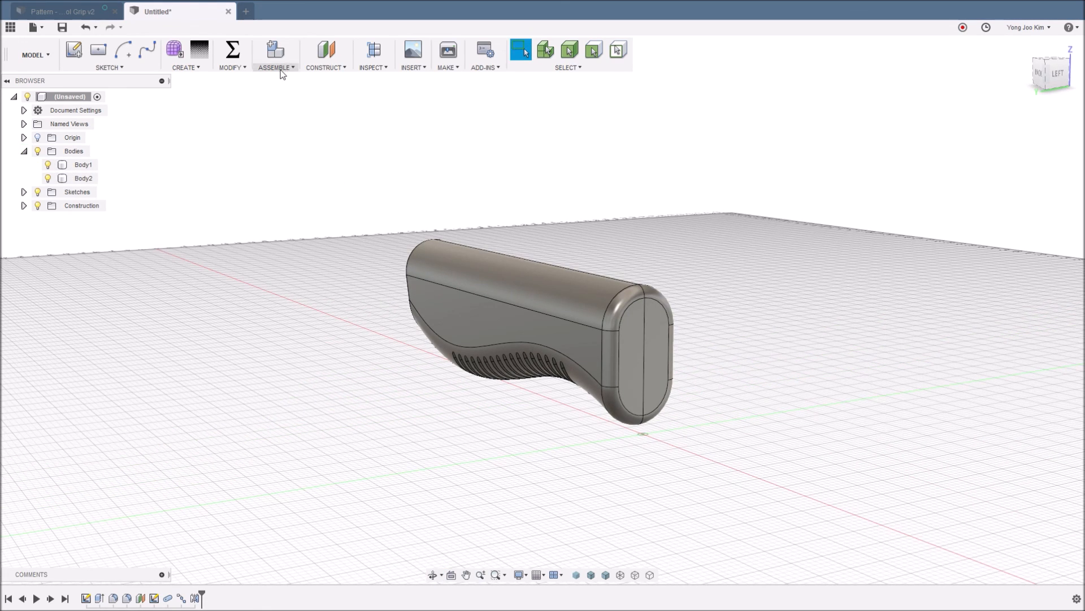
{"action": "left_click", "coordinate": [237, 68]}
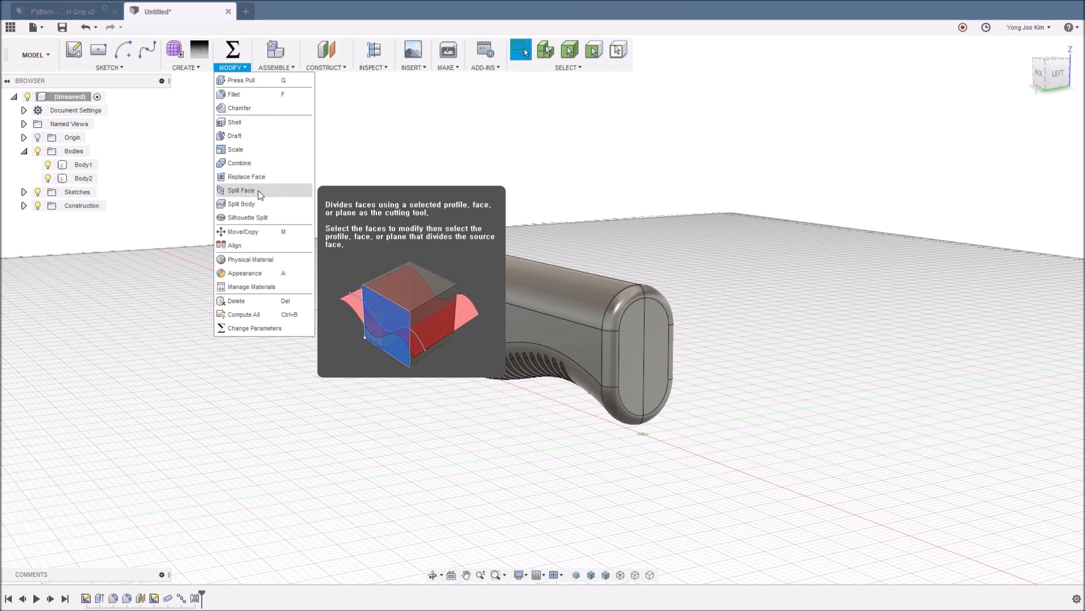
{"action": "left_click", "coordinate": [261, 164]}
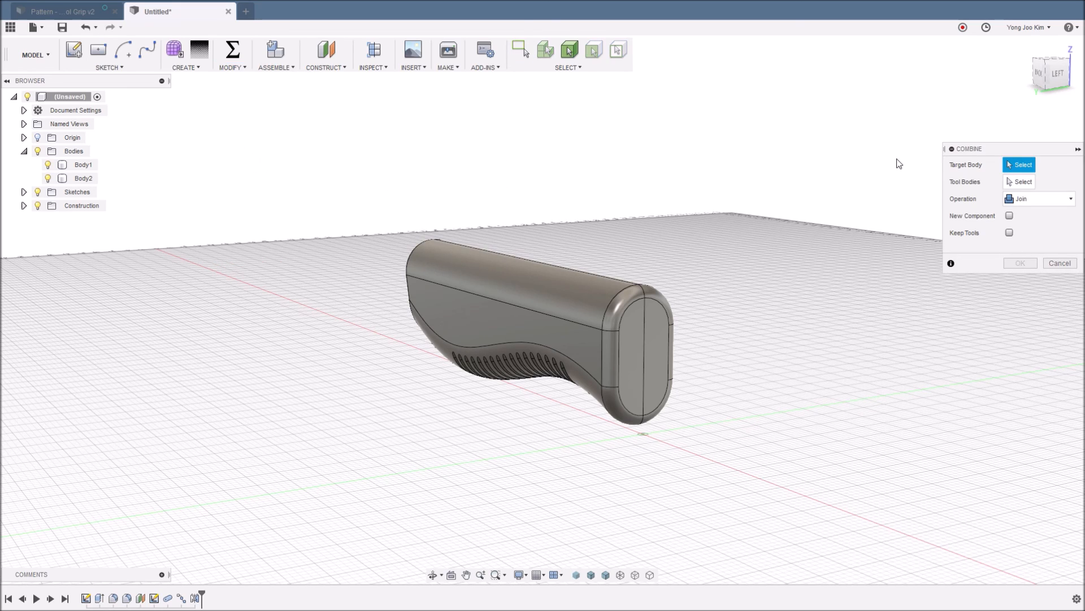
{"action": "left_click", "coordinate": [648, 342]}
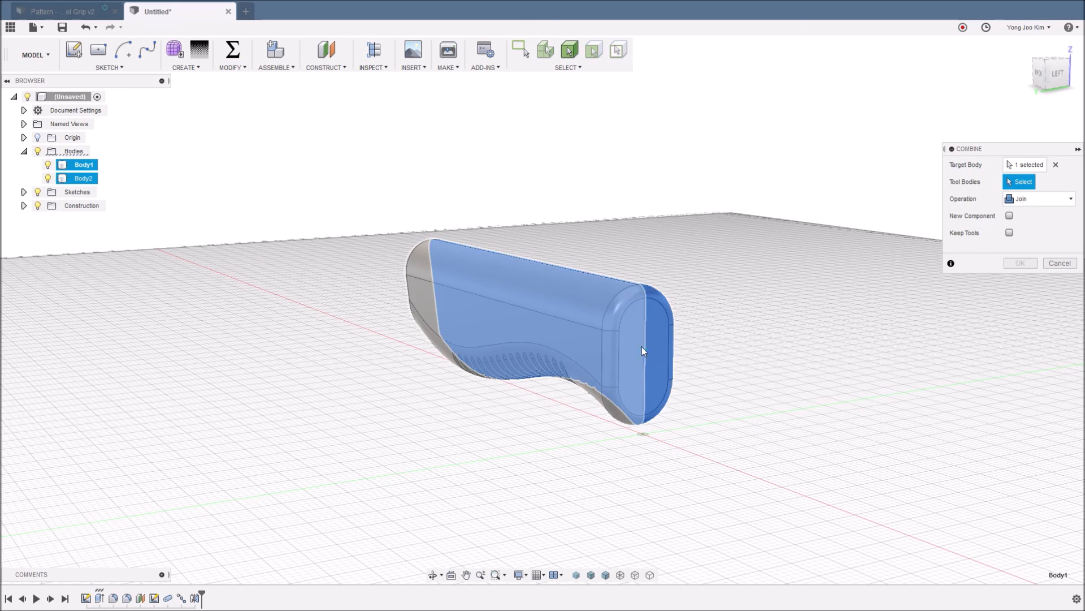
{"action": "left_click", "coordinate": [419, 296]}
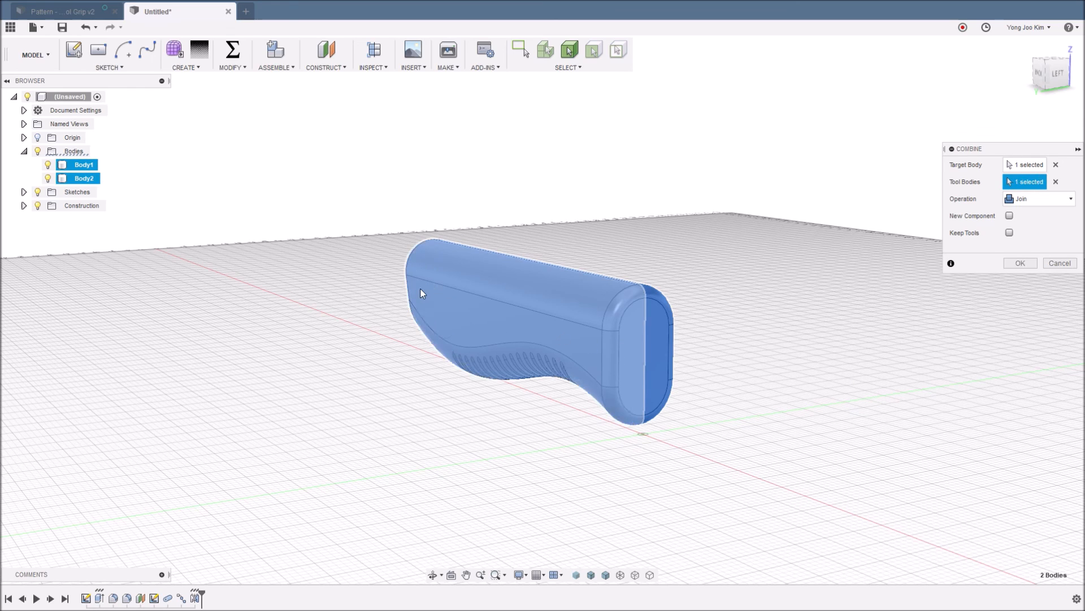
{"action": "left_click", "coordinate": [1023, 262]}
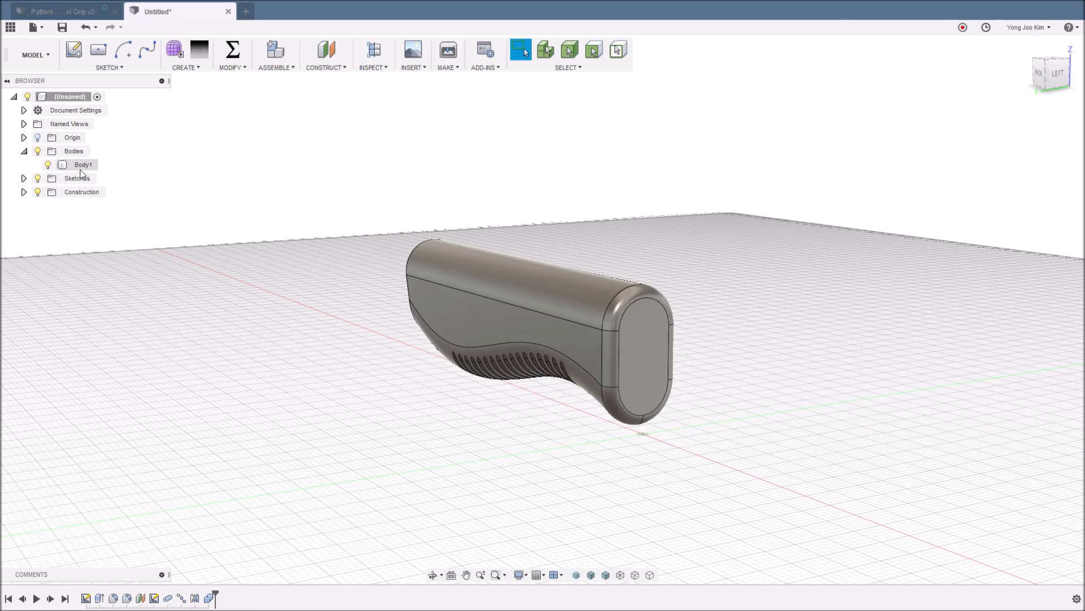
{"action": "middle_click_drag", "start_coordinate": [707, 395], "coordinate": [607, 388], "text": "shift"}
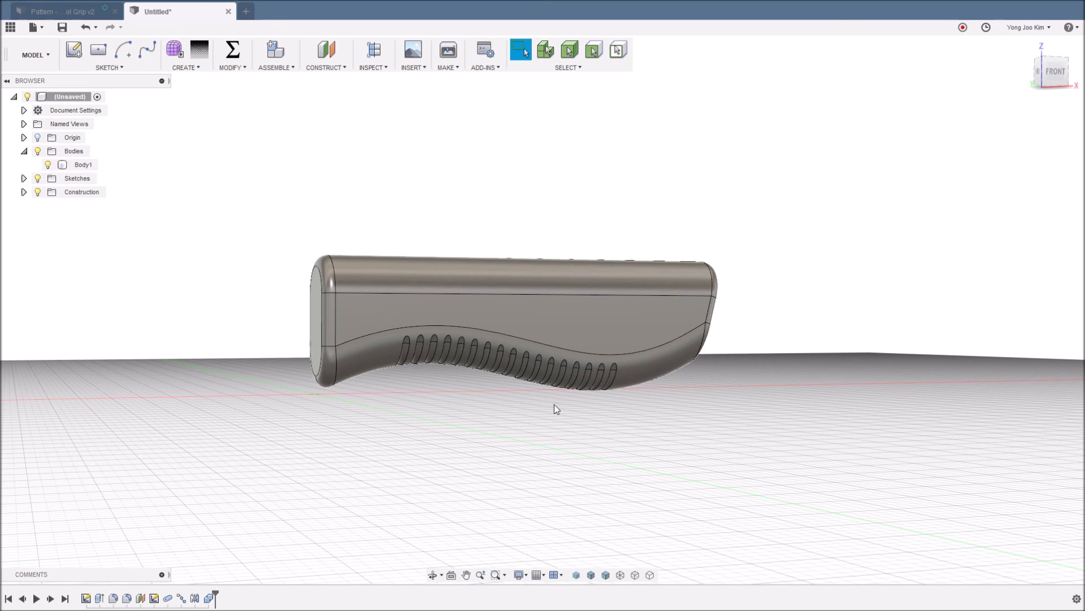
{"action": "scroll", "coordinate": [561, 412], "scroll_direction": "down", "scroll_amount": 3}
{"action": "middle_click_drag", "start_coordinate": [610, 411], "coordinate": [509, 432], "text": "shift"}
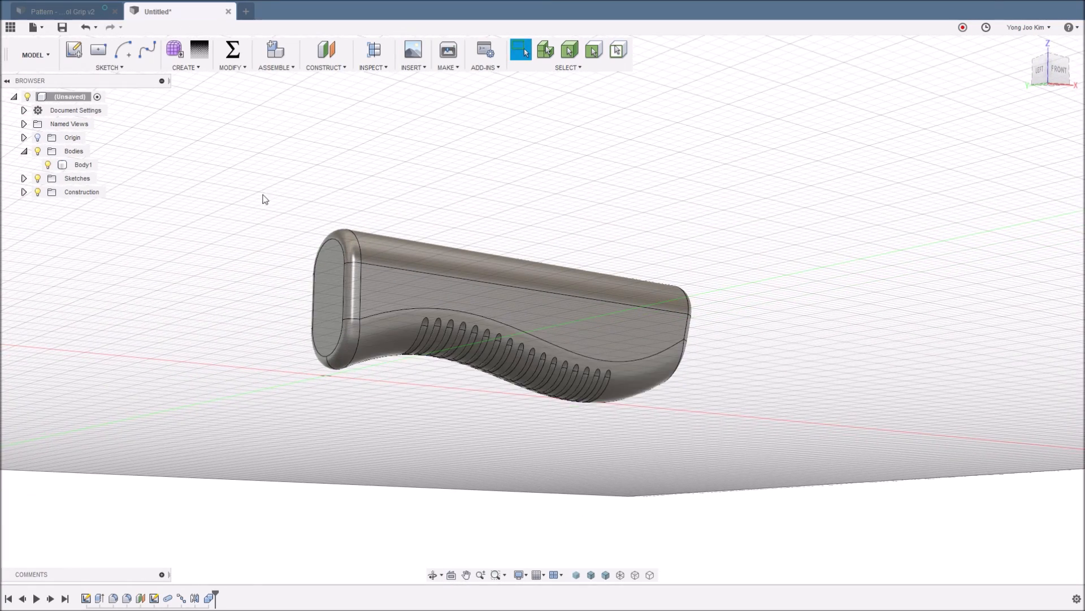
{"action": "left_click", "coordinate": [190, 68]}
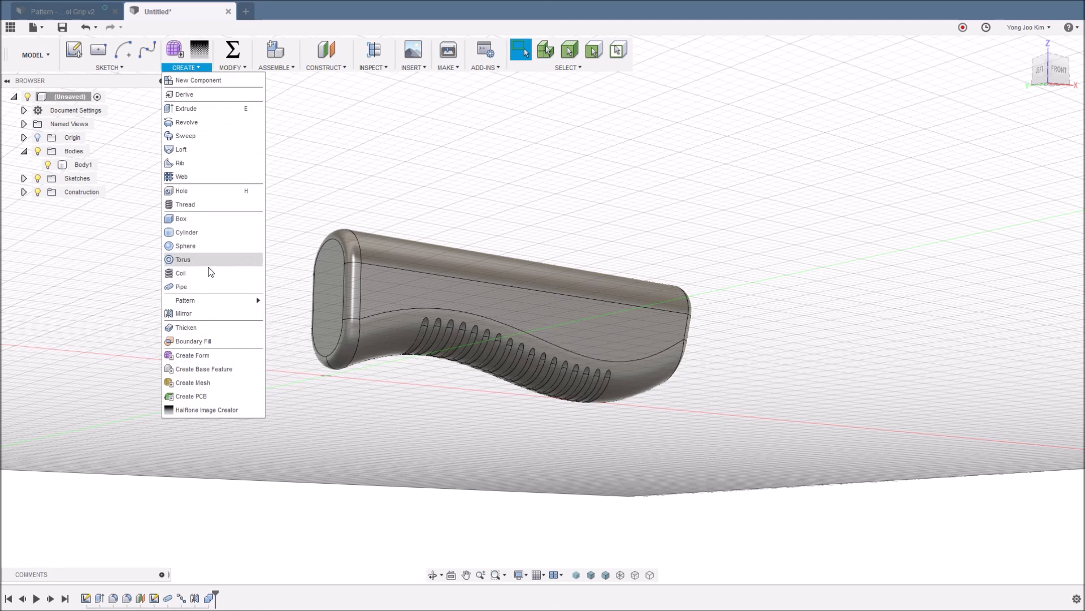
{"action": "mouse_move", "coordinate": [226, 301]}
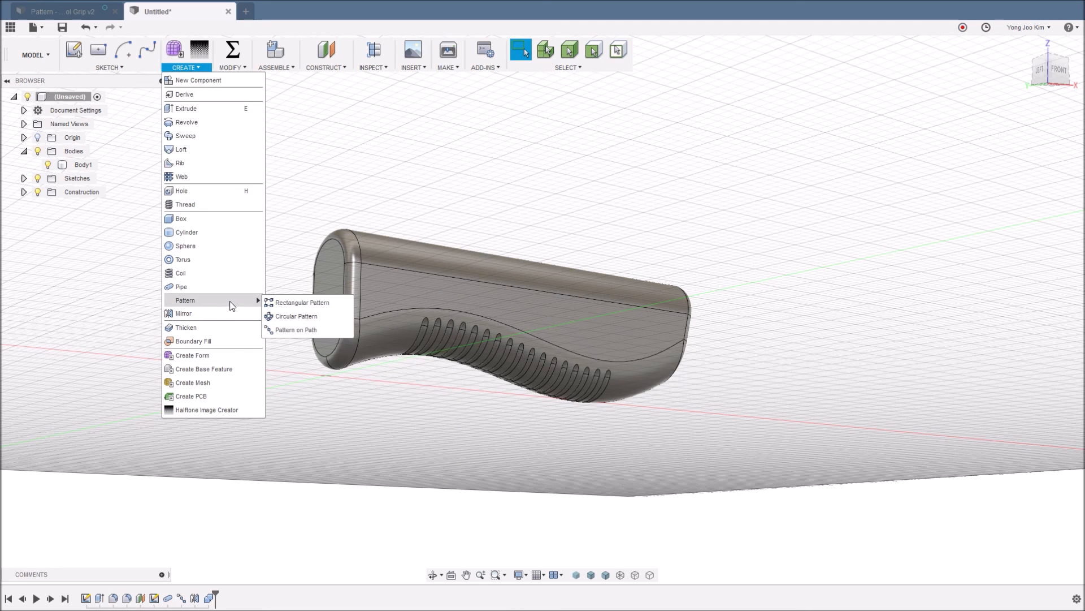
{"action": "left_click", "coordinate": [296, 285]}
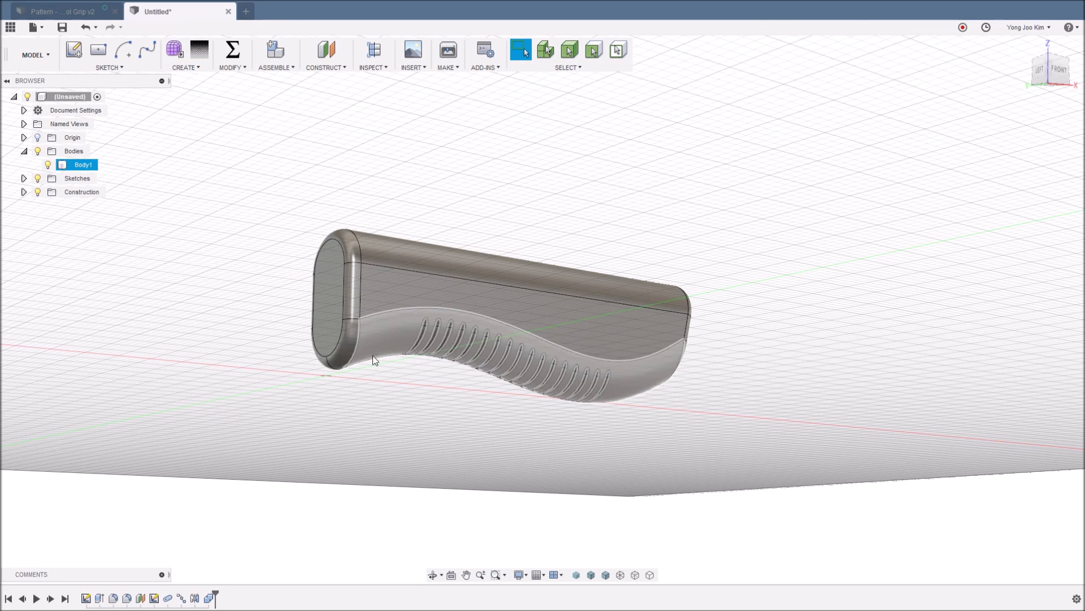